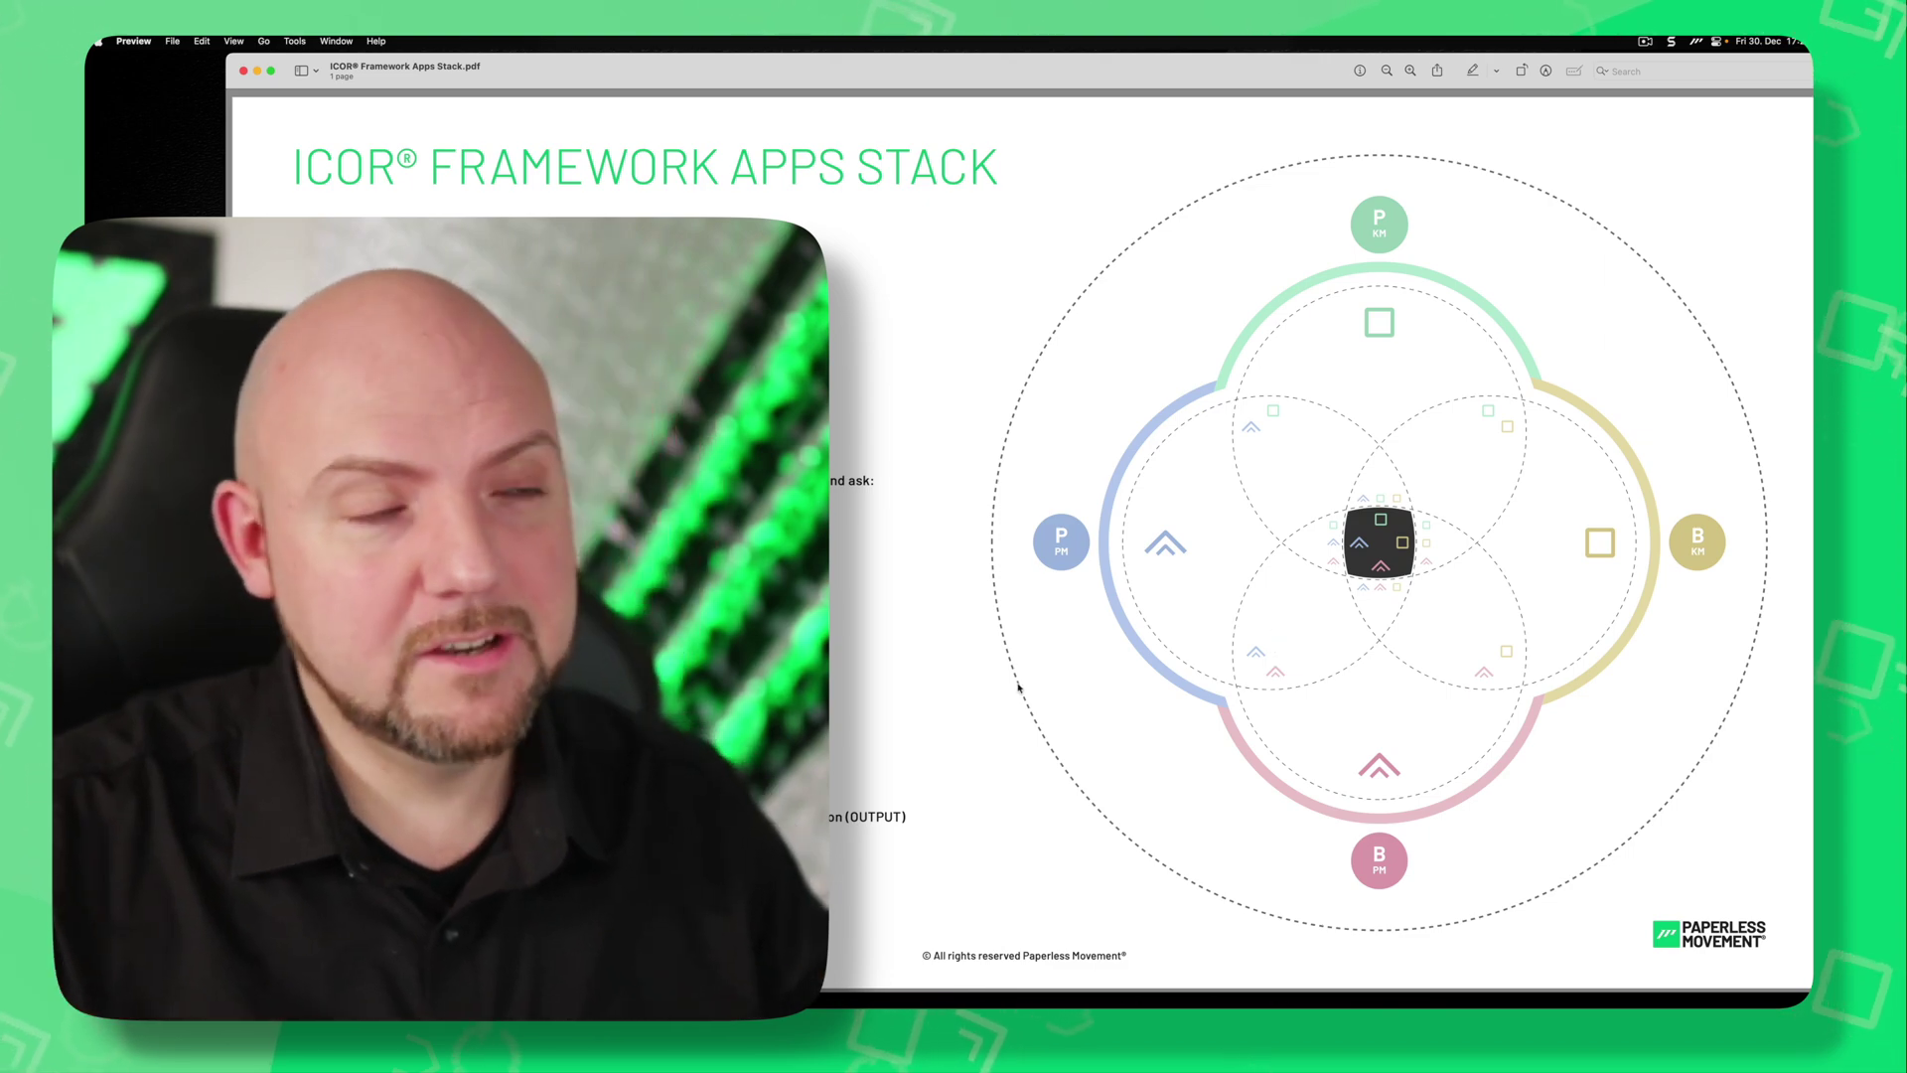
# Switch from the Preview PDF to the full-screen, empty Miro Brainstorming board.
pyautogui.hotkey('ctrl', 'Right')
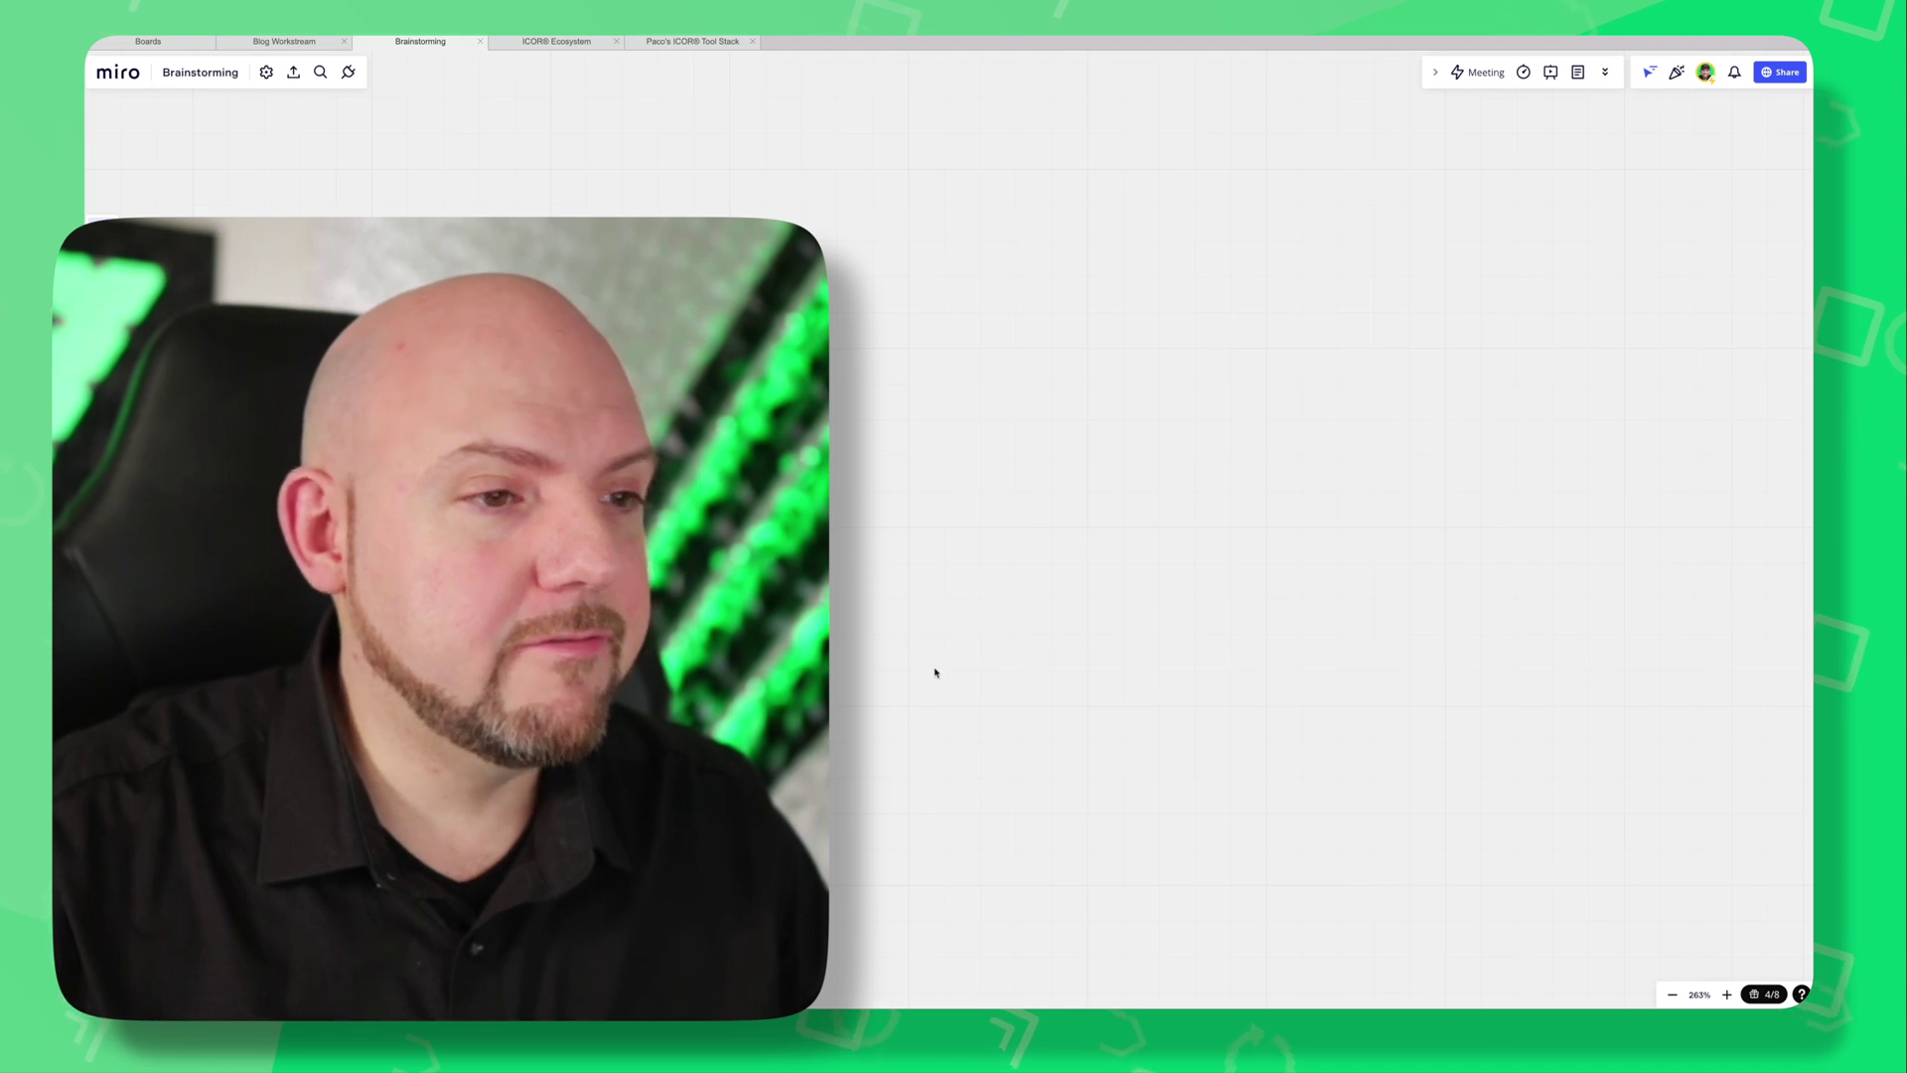
pyautogui.moveTo(916, 1007)
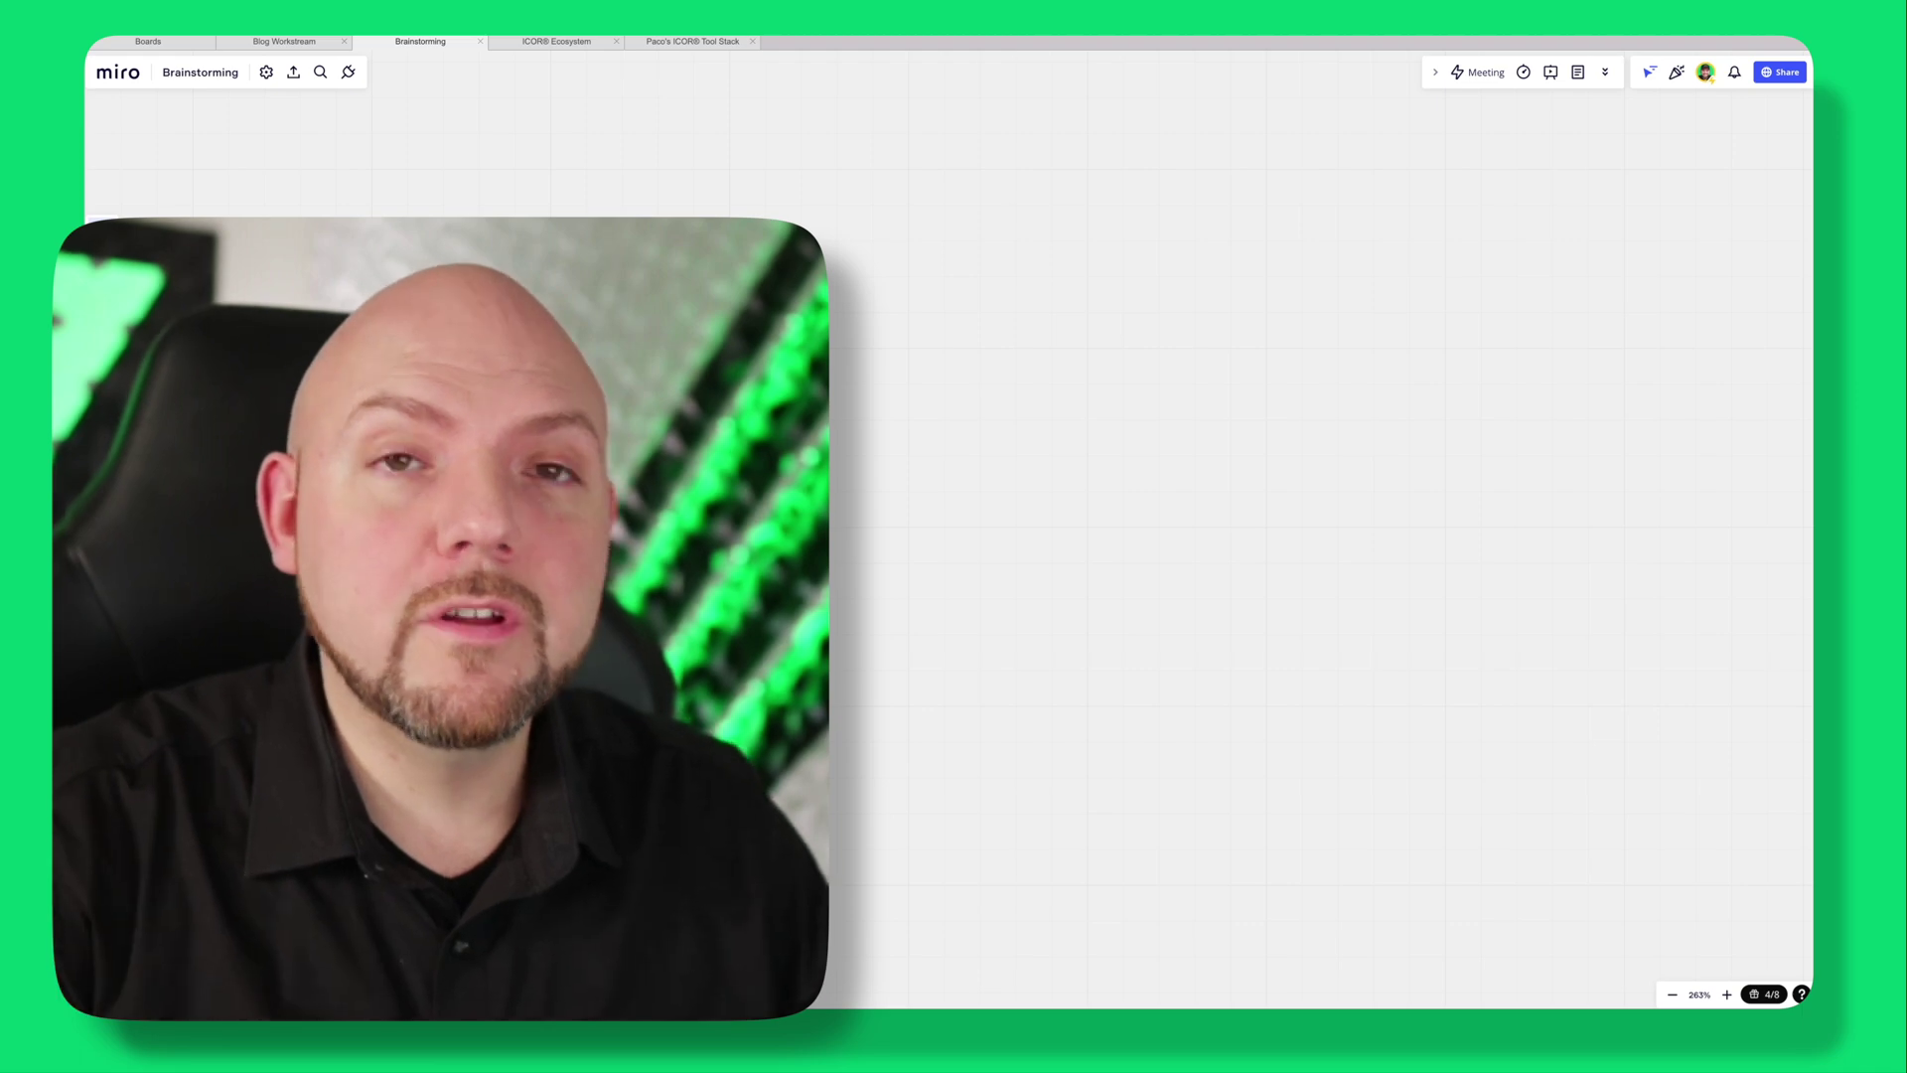
# Drop ICOR Framework.png onto the board, shrink it to about a quarter, and zoom to 100%.
pyautogui.moveTo(1296, 987); pyautogui.dragTo(1237, 499)
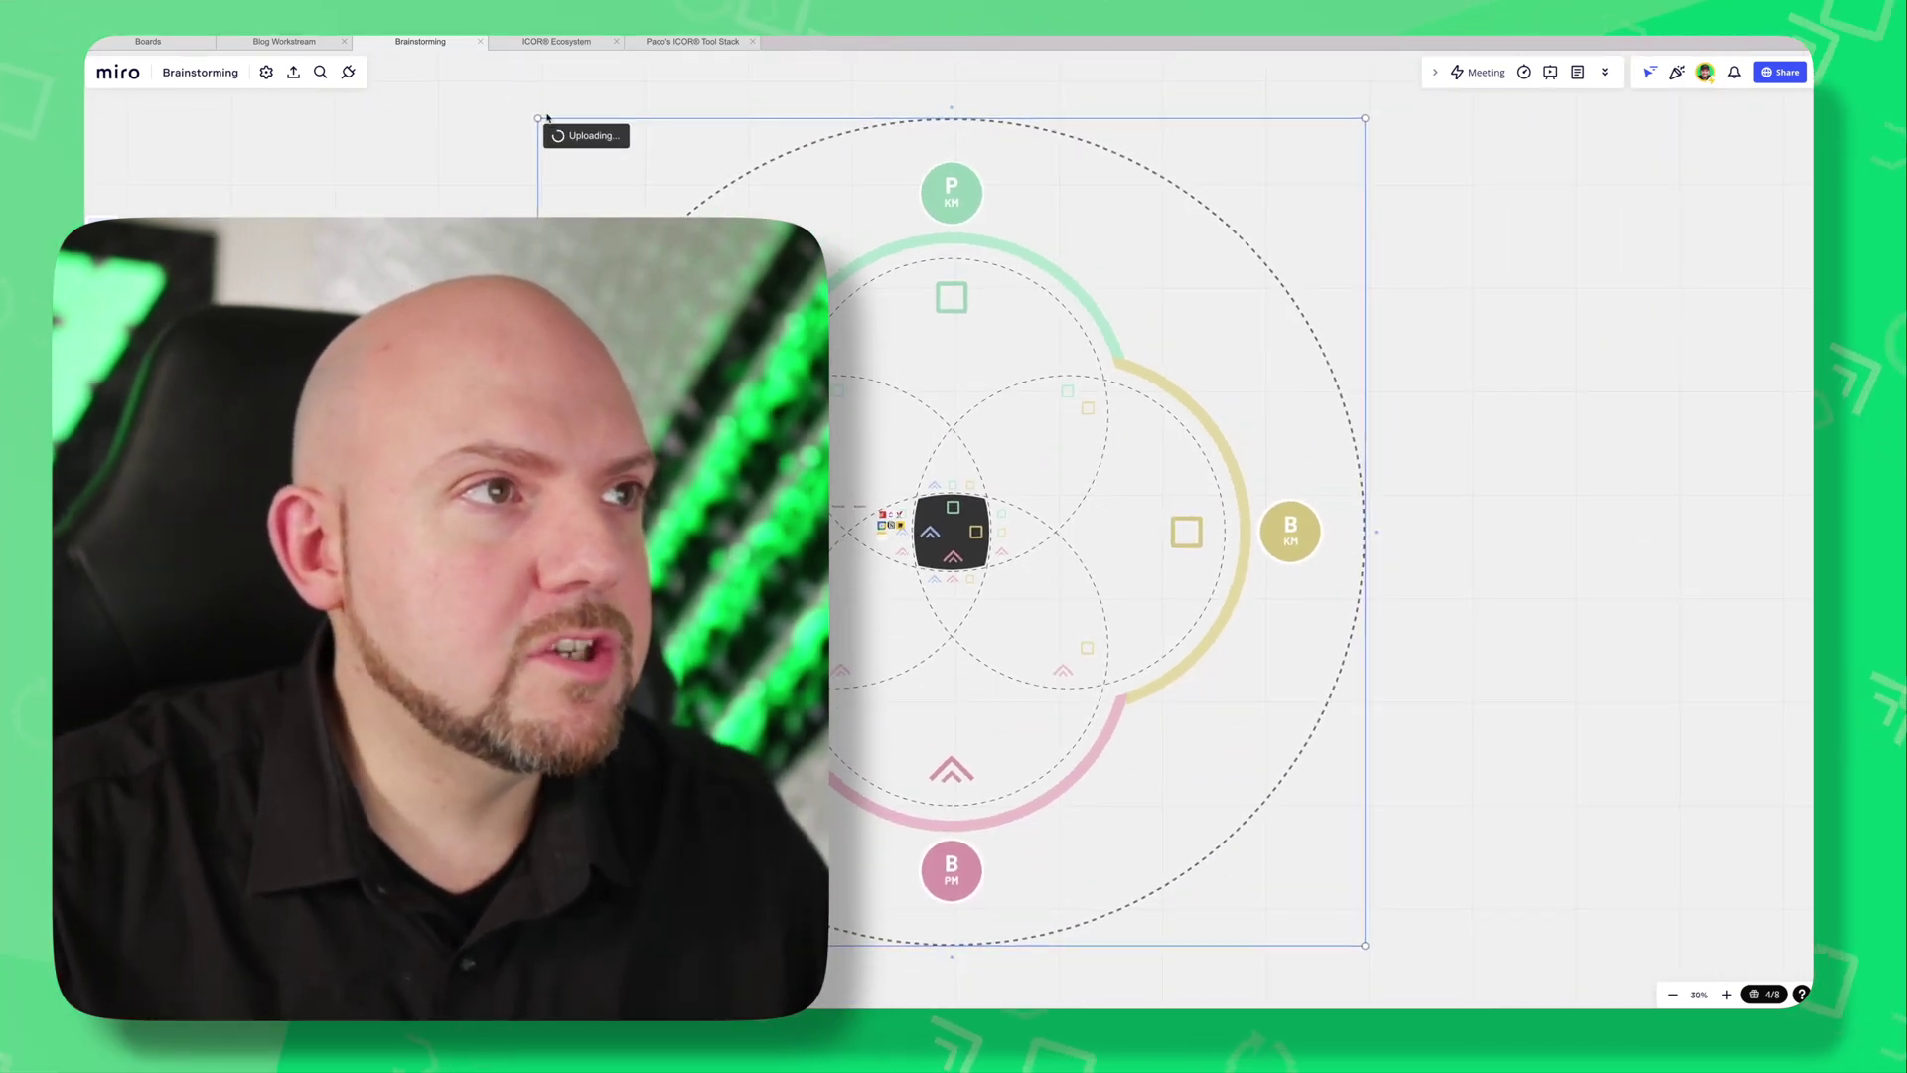
pyautogui.moveTo(530, 109); pyautogui.dragTo(1075, 594)
pyautogui.moveTo(1167, 669); pyautogui.dragTo(1030, 502)
pyautogui.hotkey('shift', '2')
pyautogui.click(222, 191)
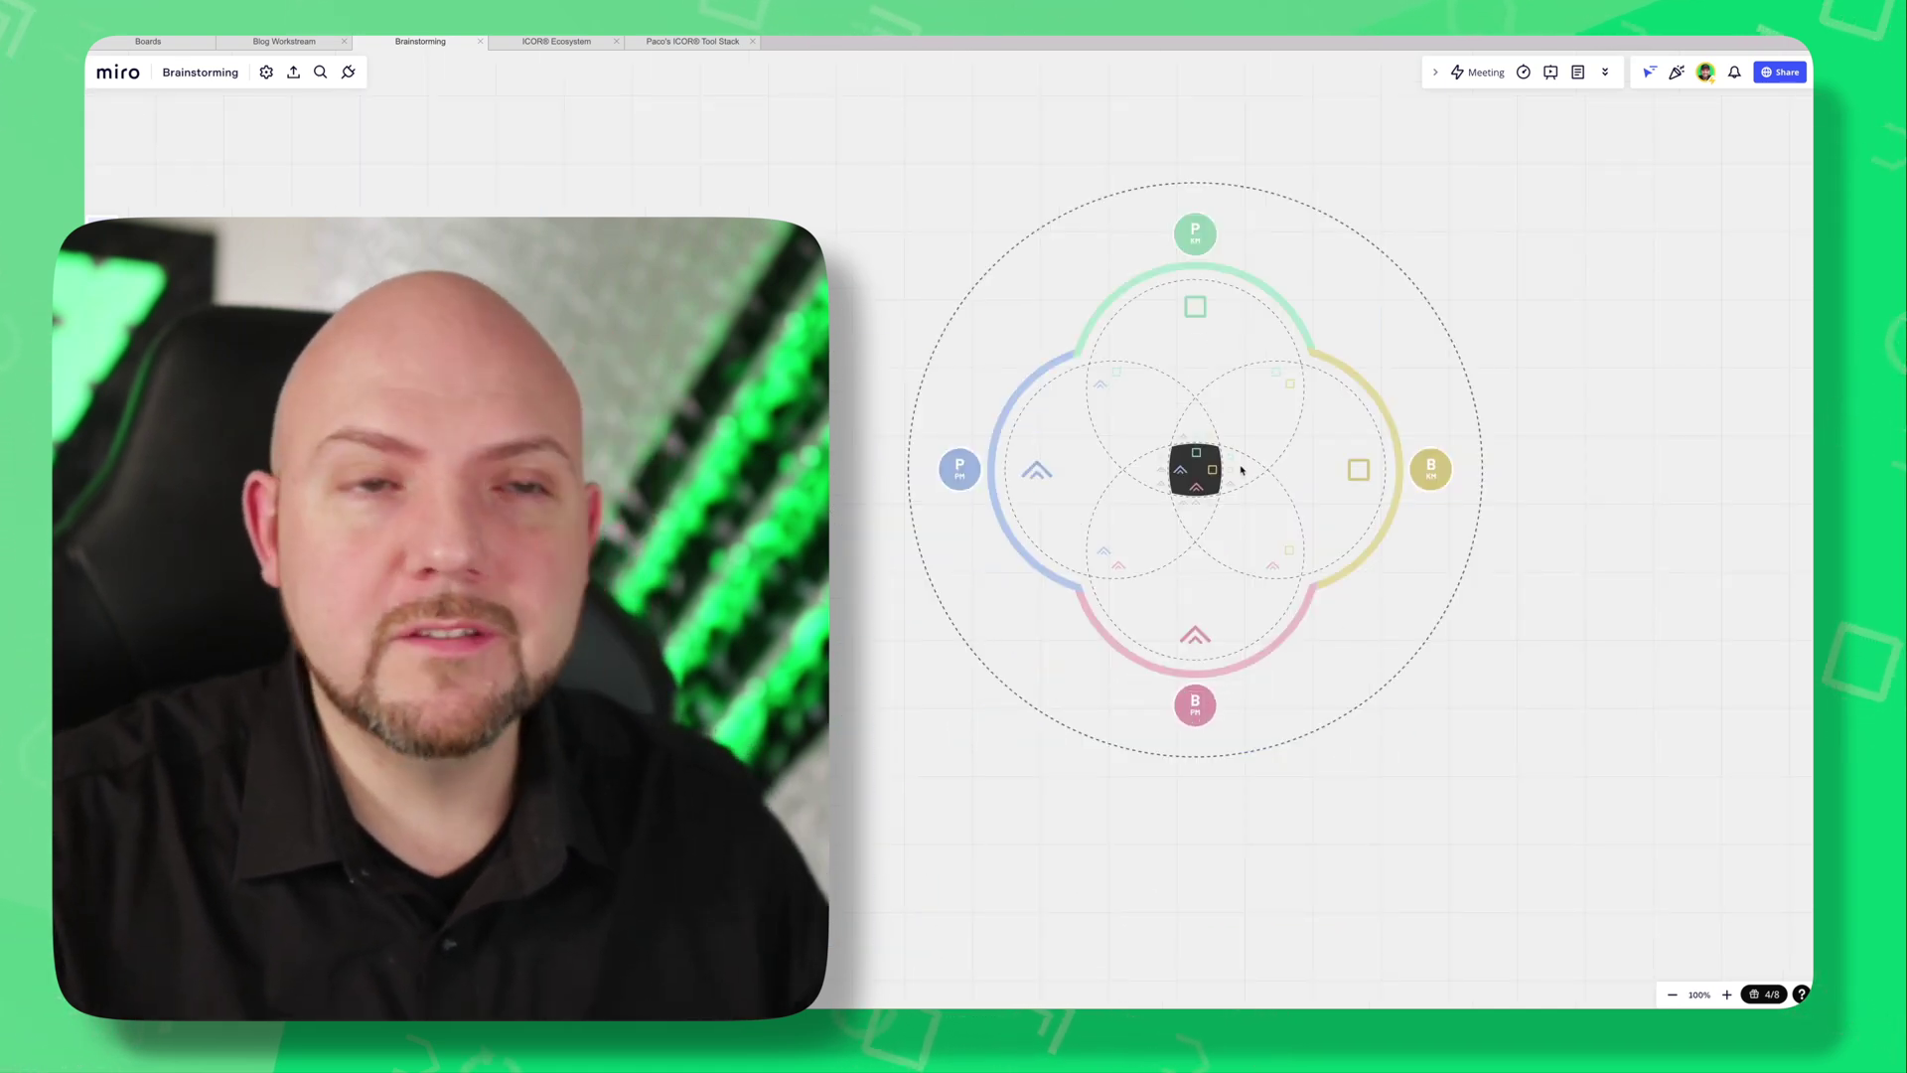
pyautogui.click(1231, 414)
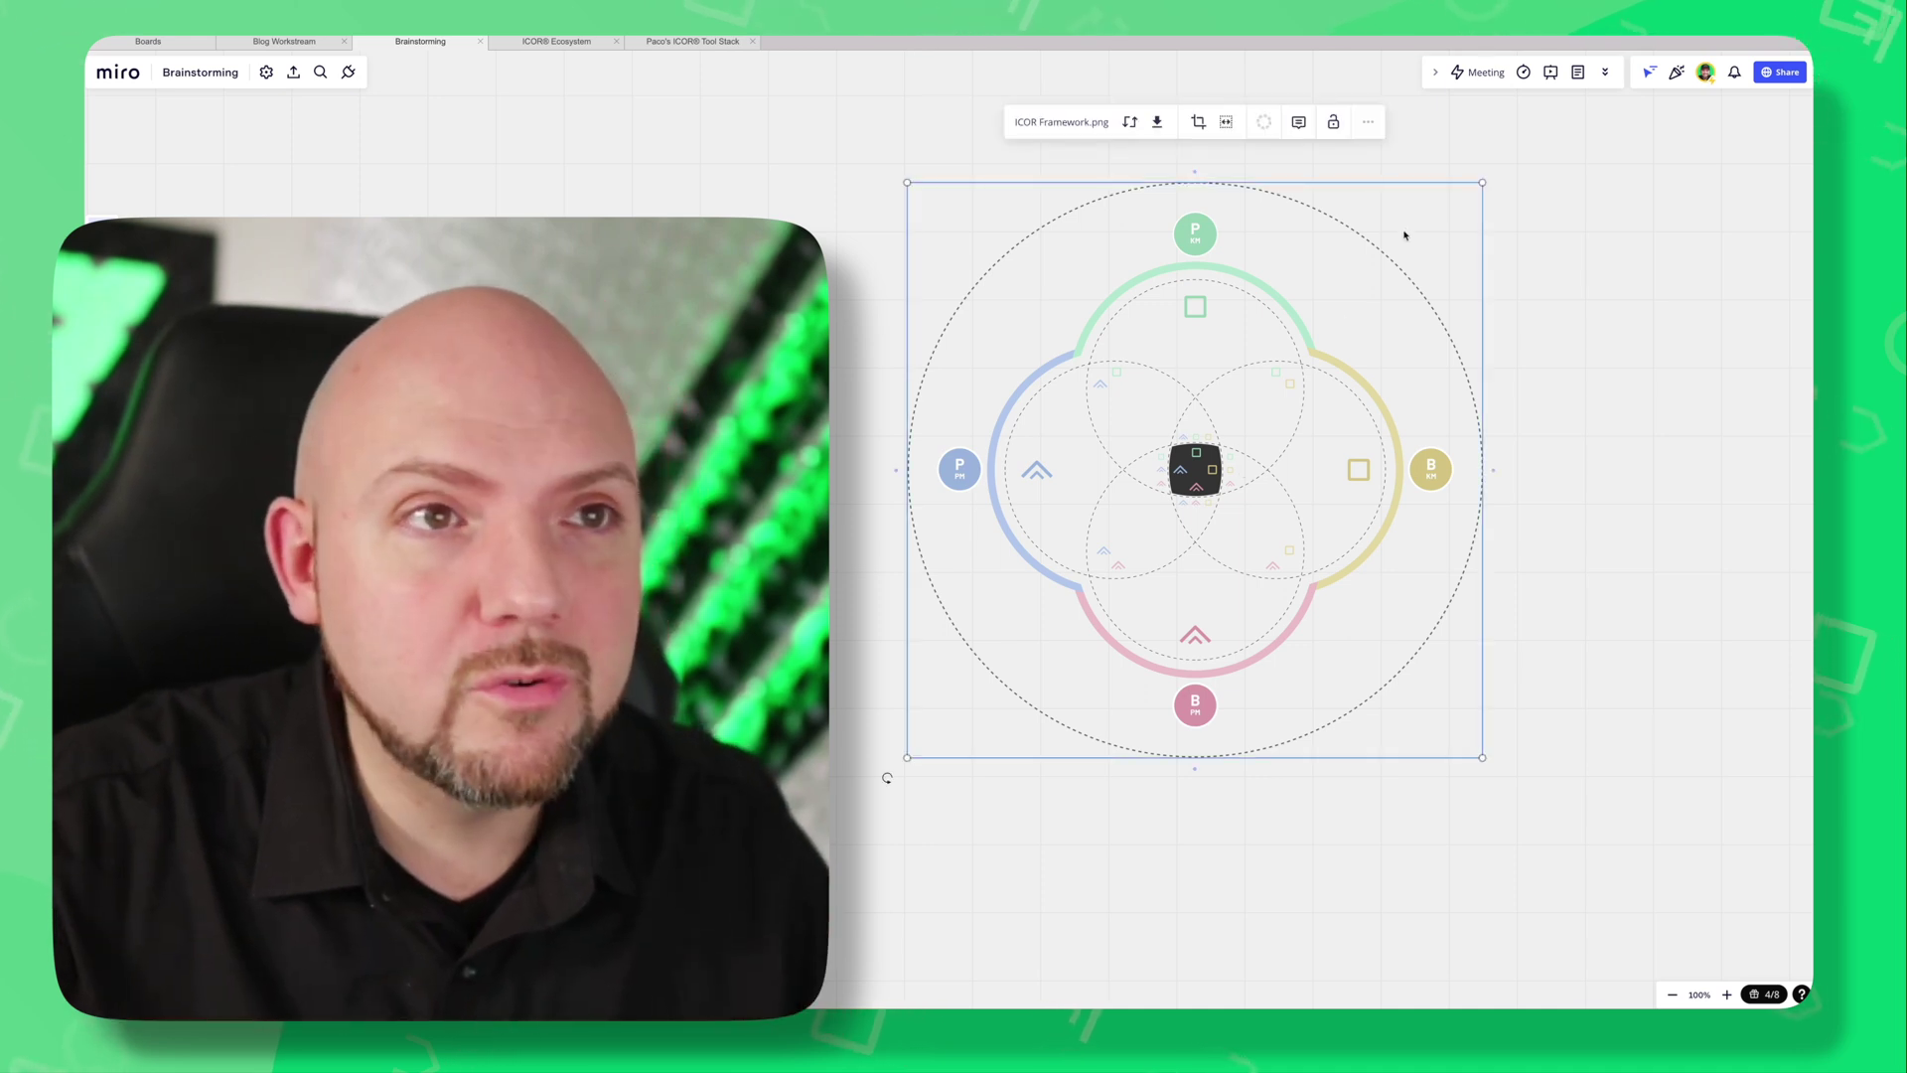
pyautogui.moveTo(1485, 179); pyautogui.dragTo(1405, 229)
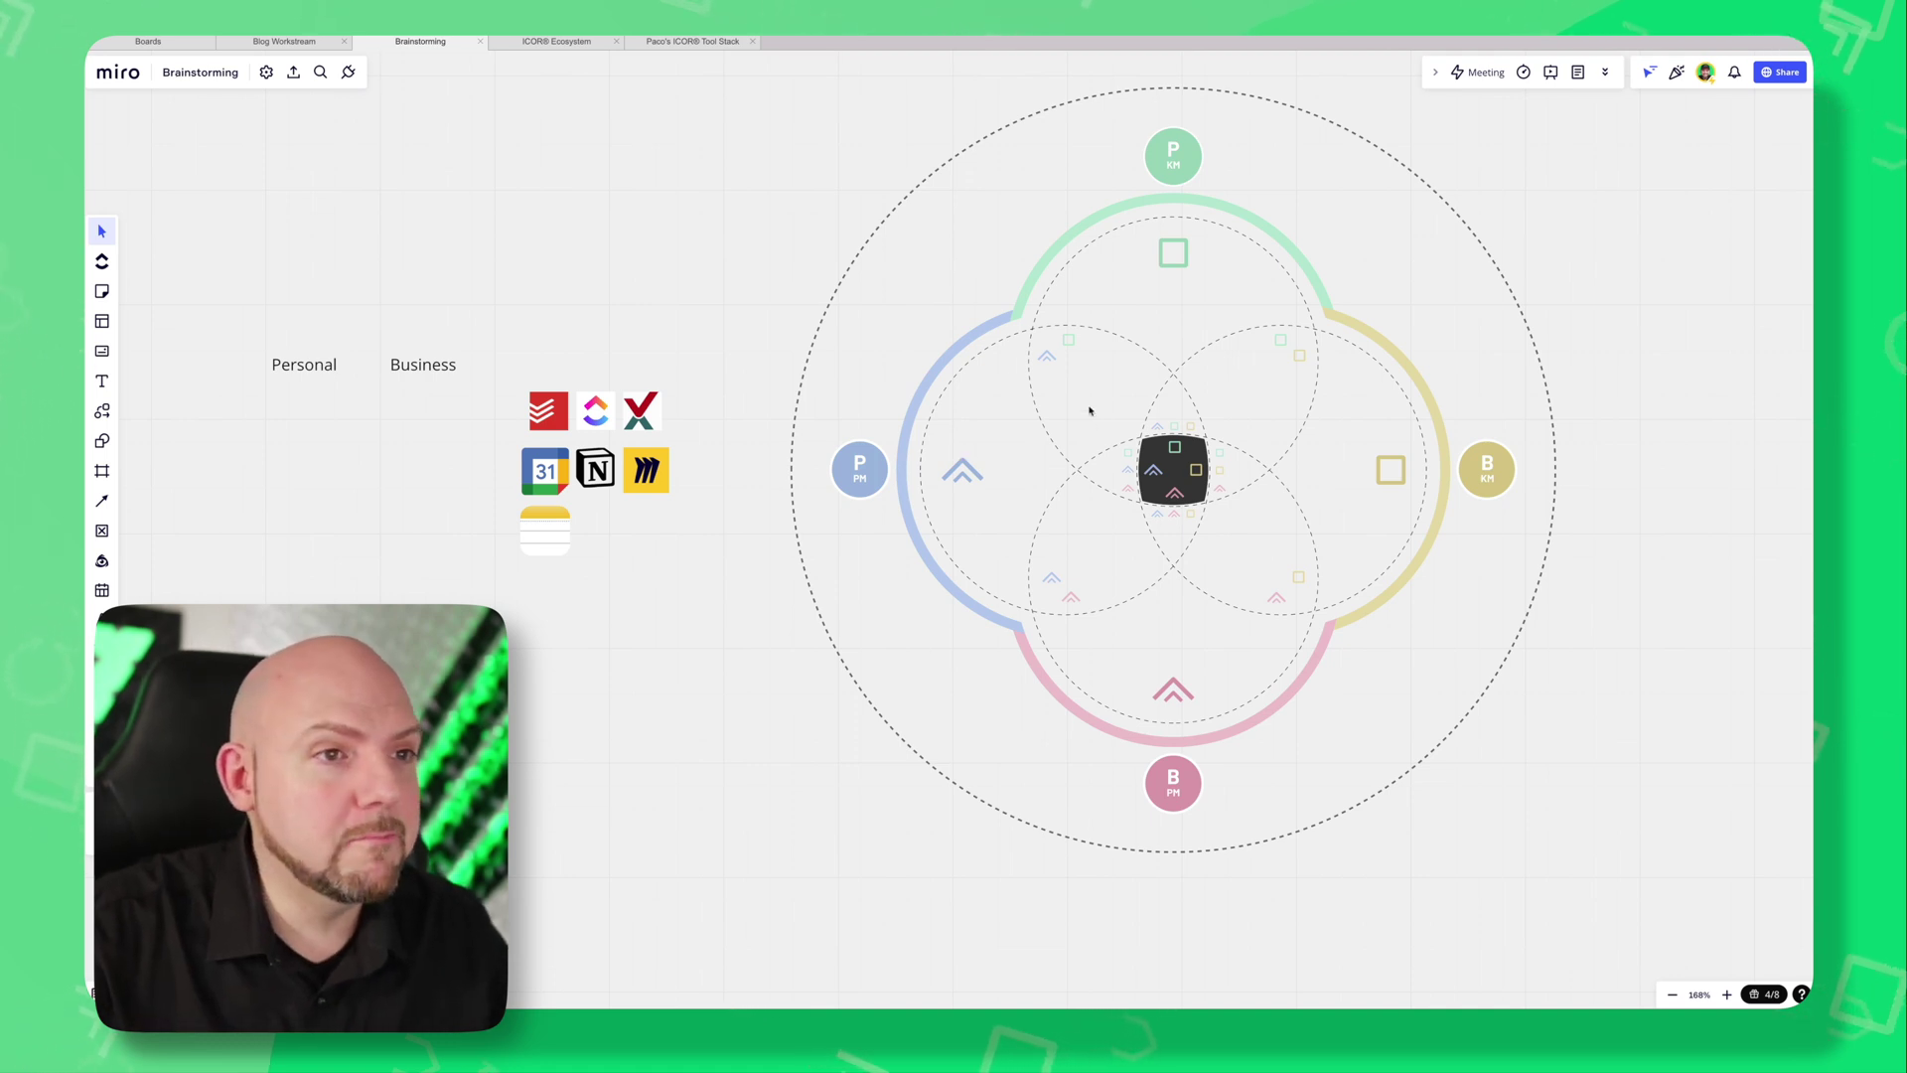
# Nudge the selected ICOR diagram slightly so it sits inside Frame 3.
pyautogui.click(1206, 568)
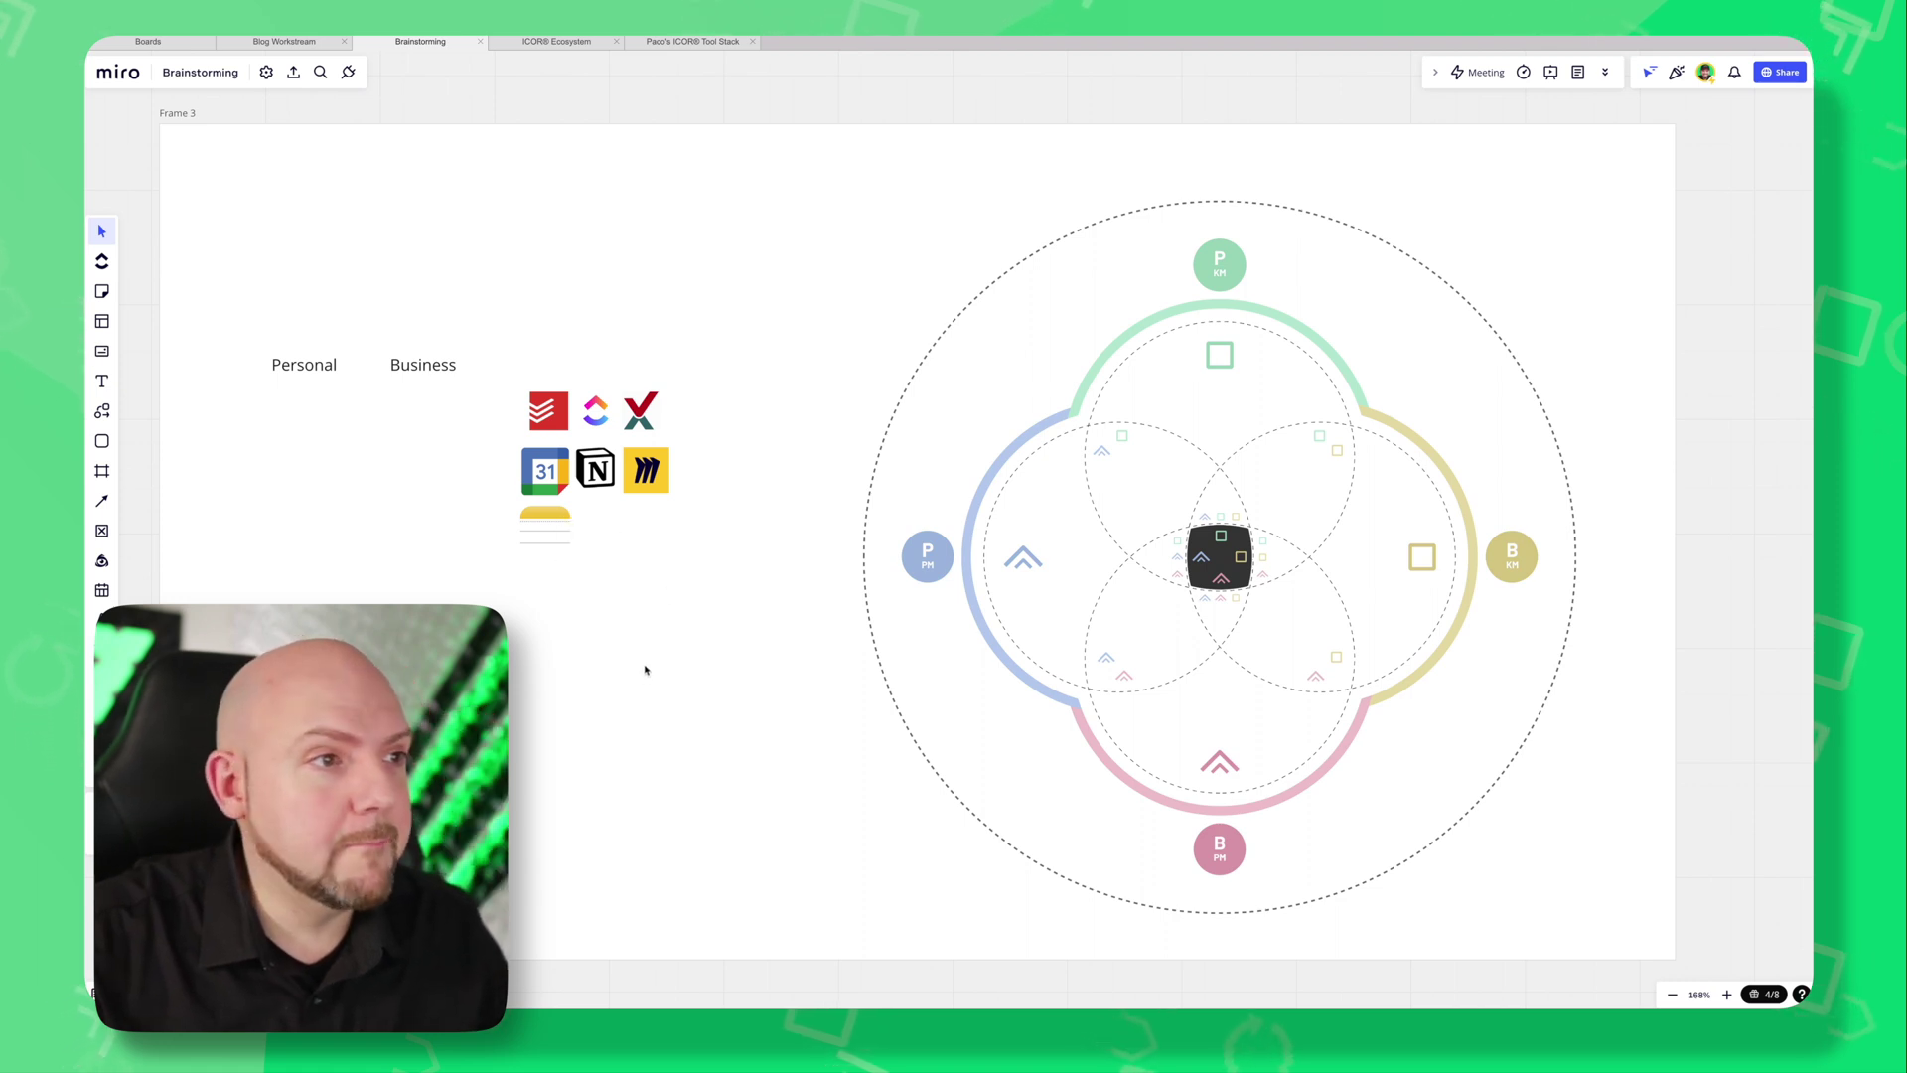
pyautogui.moveTo(626, 600)
pyautogui.mouseDown()
pyautogui.moveTo(736, 566)
pyautogui.moveTo(634, 566)
pyautogui.moveTo(631, 601)
pyautogui.mouseUp()
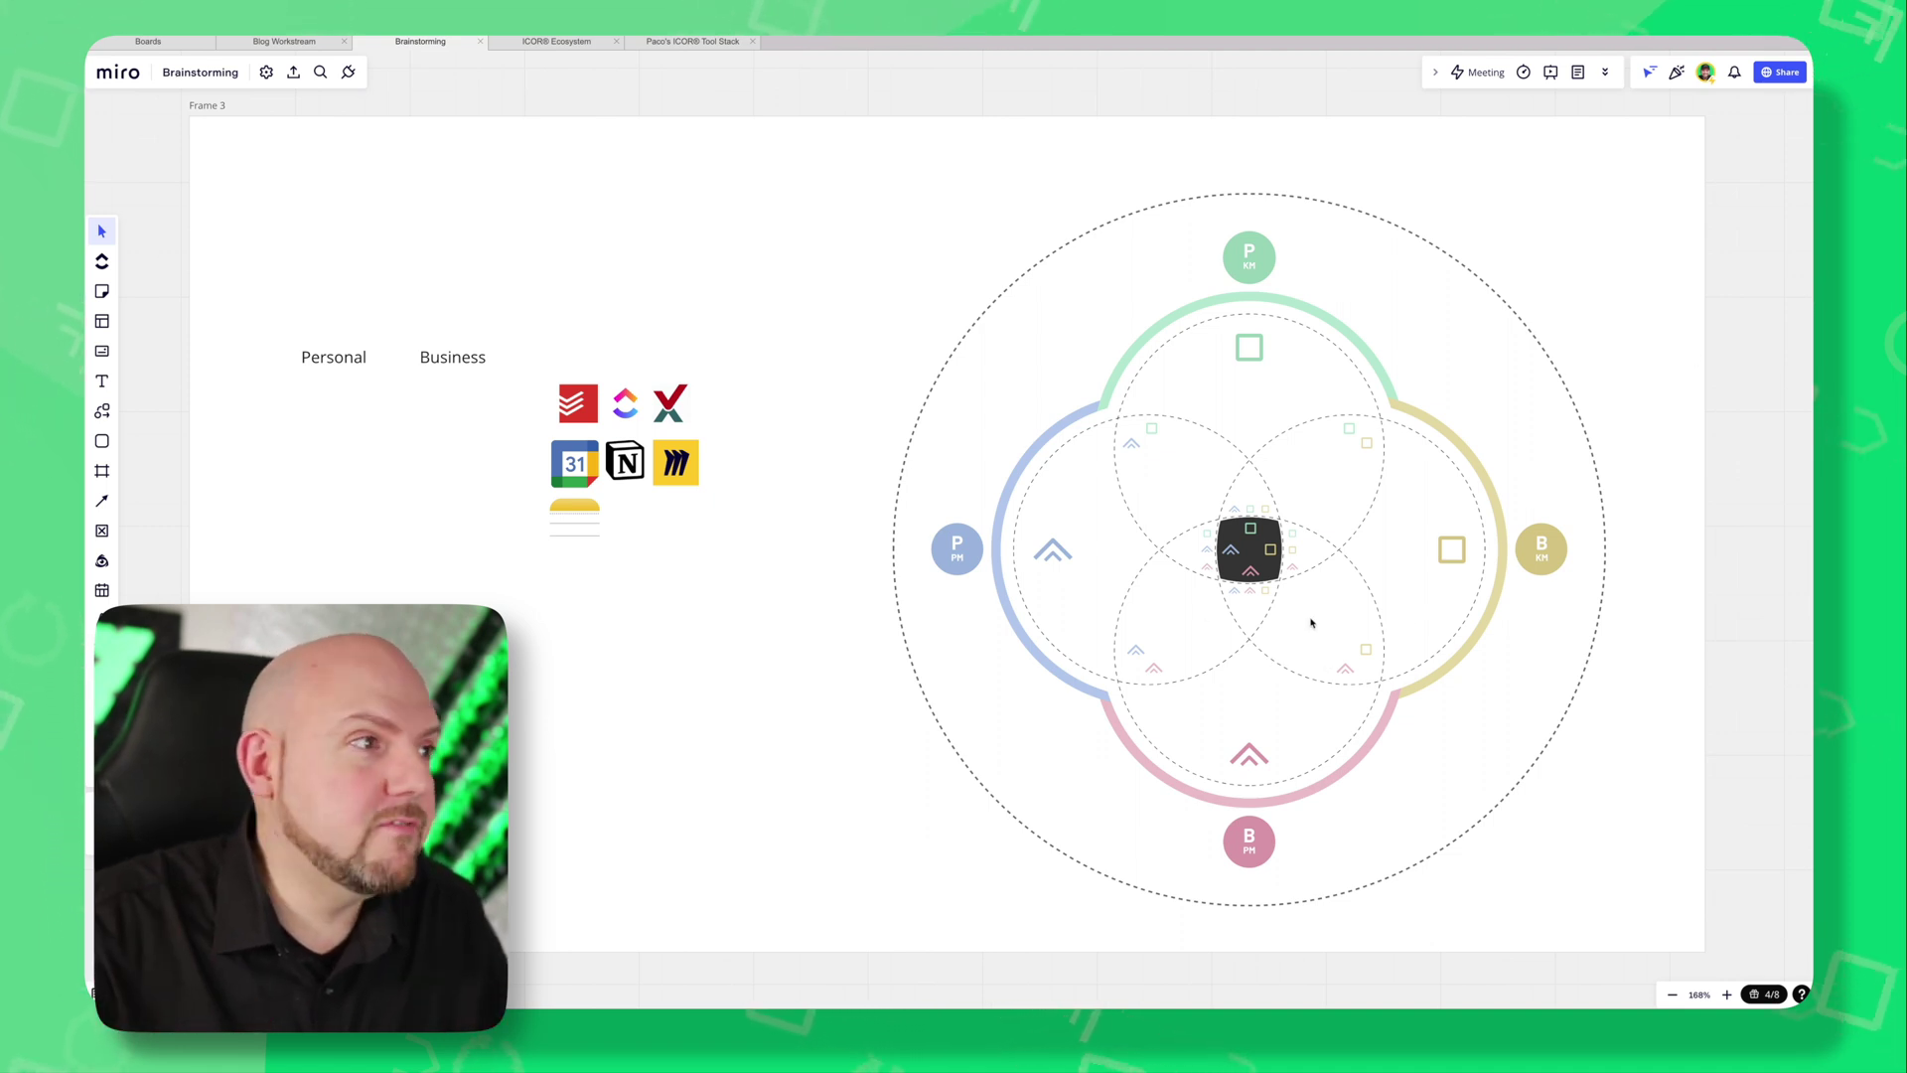
pyautogui.press('l')
pyautogui.moveTo(876, 912); pyautogui.dragTo(1657, 165)
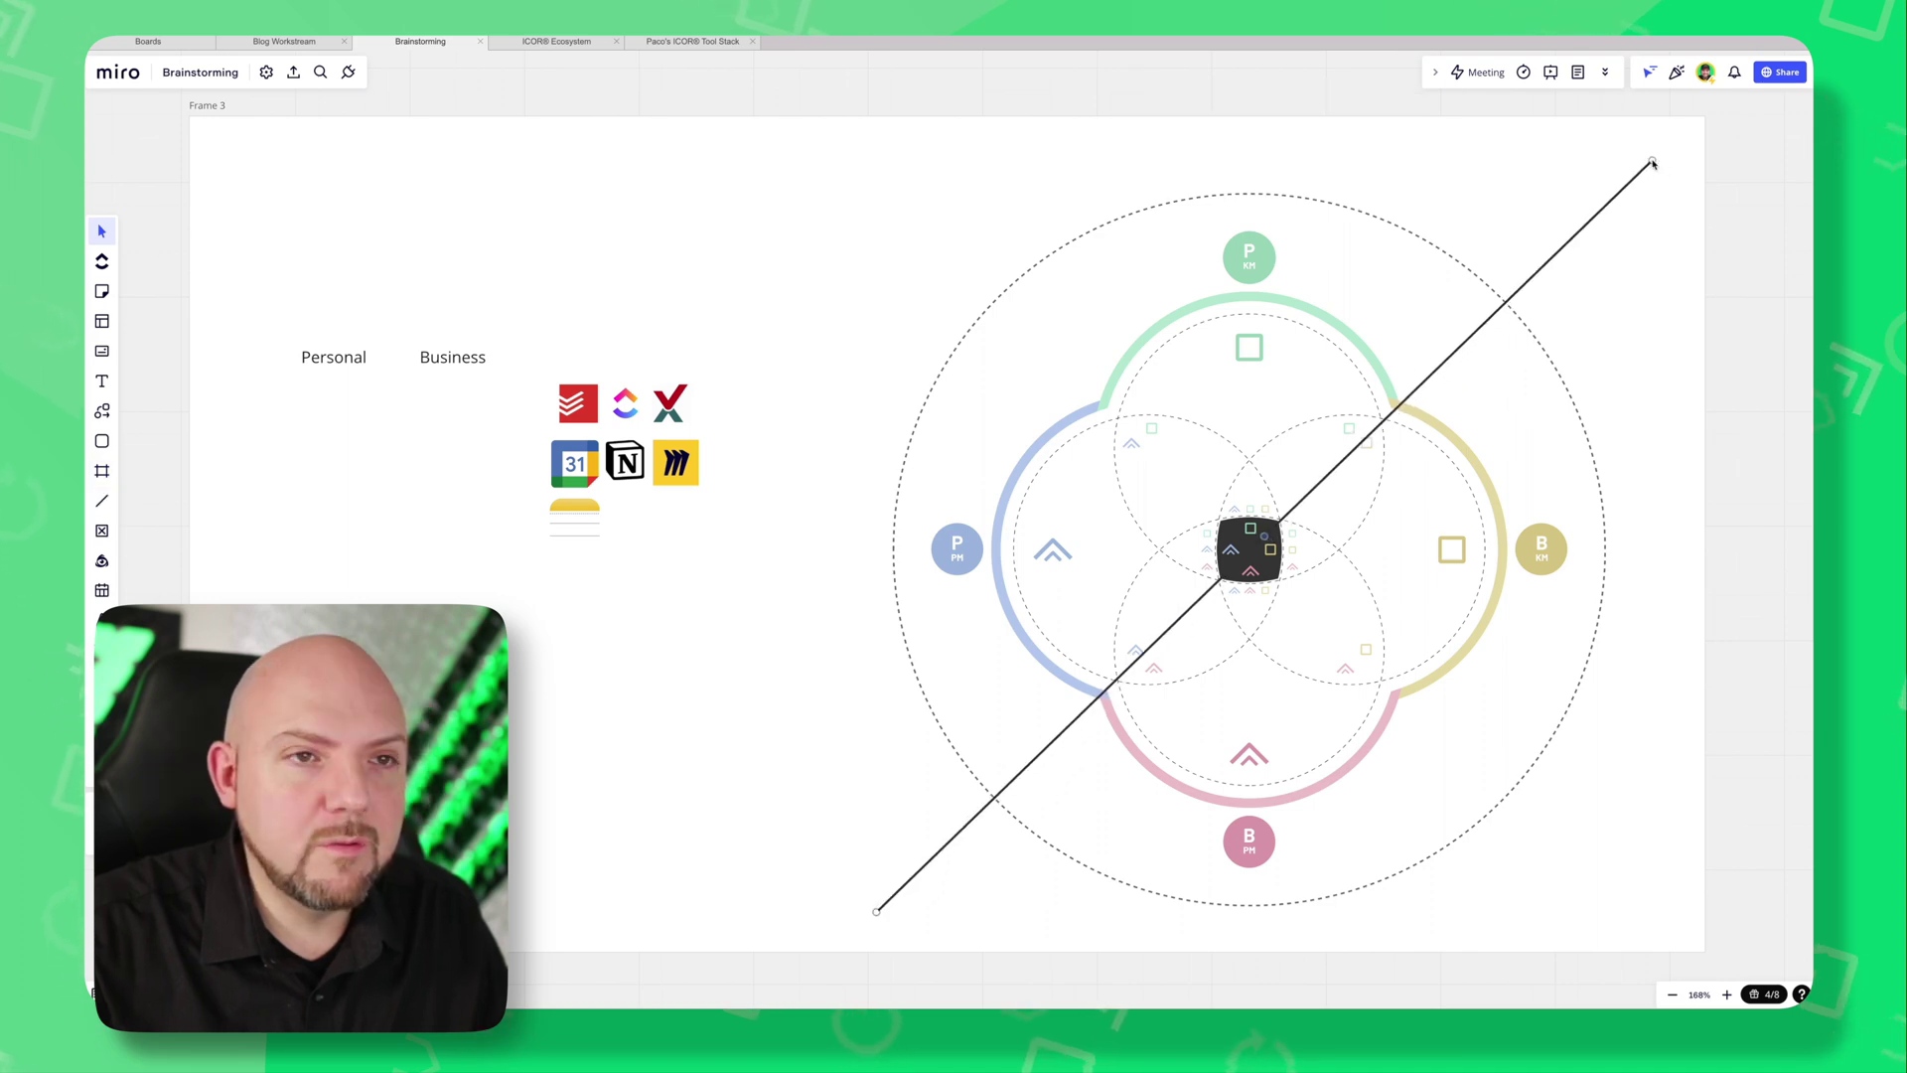
pyautogui.scroll(3, 1298, 549)
pyautogui.hscroll(5, 1388, 513)
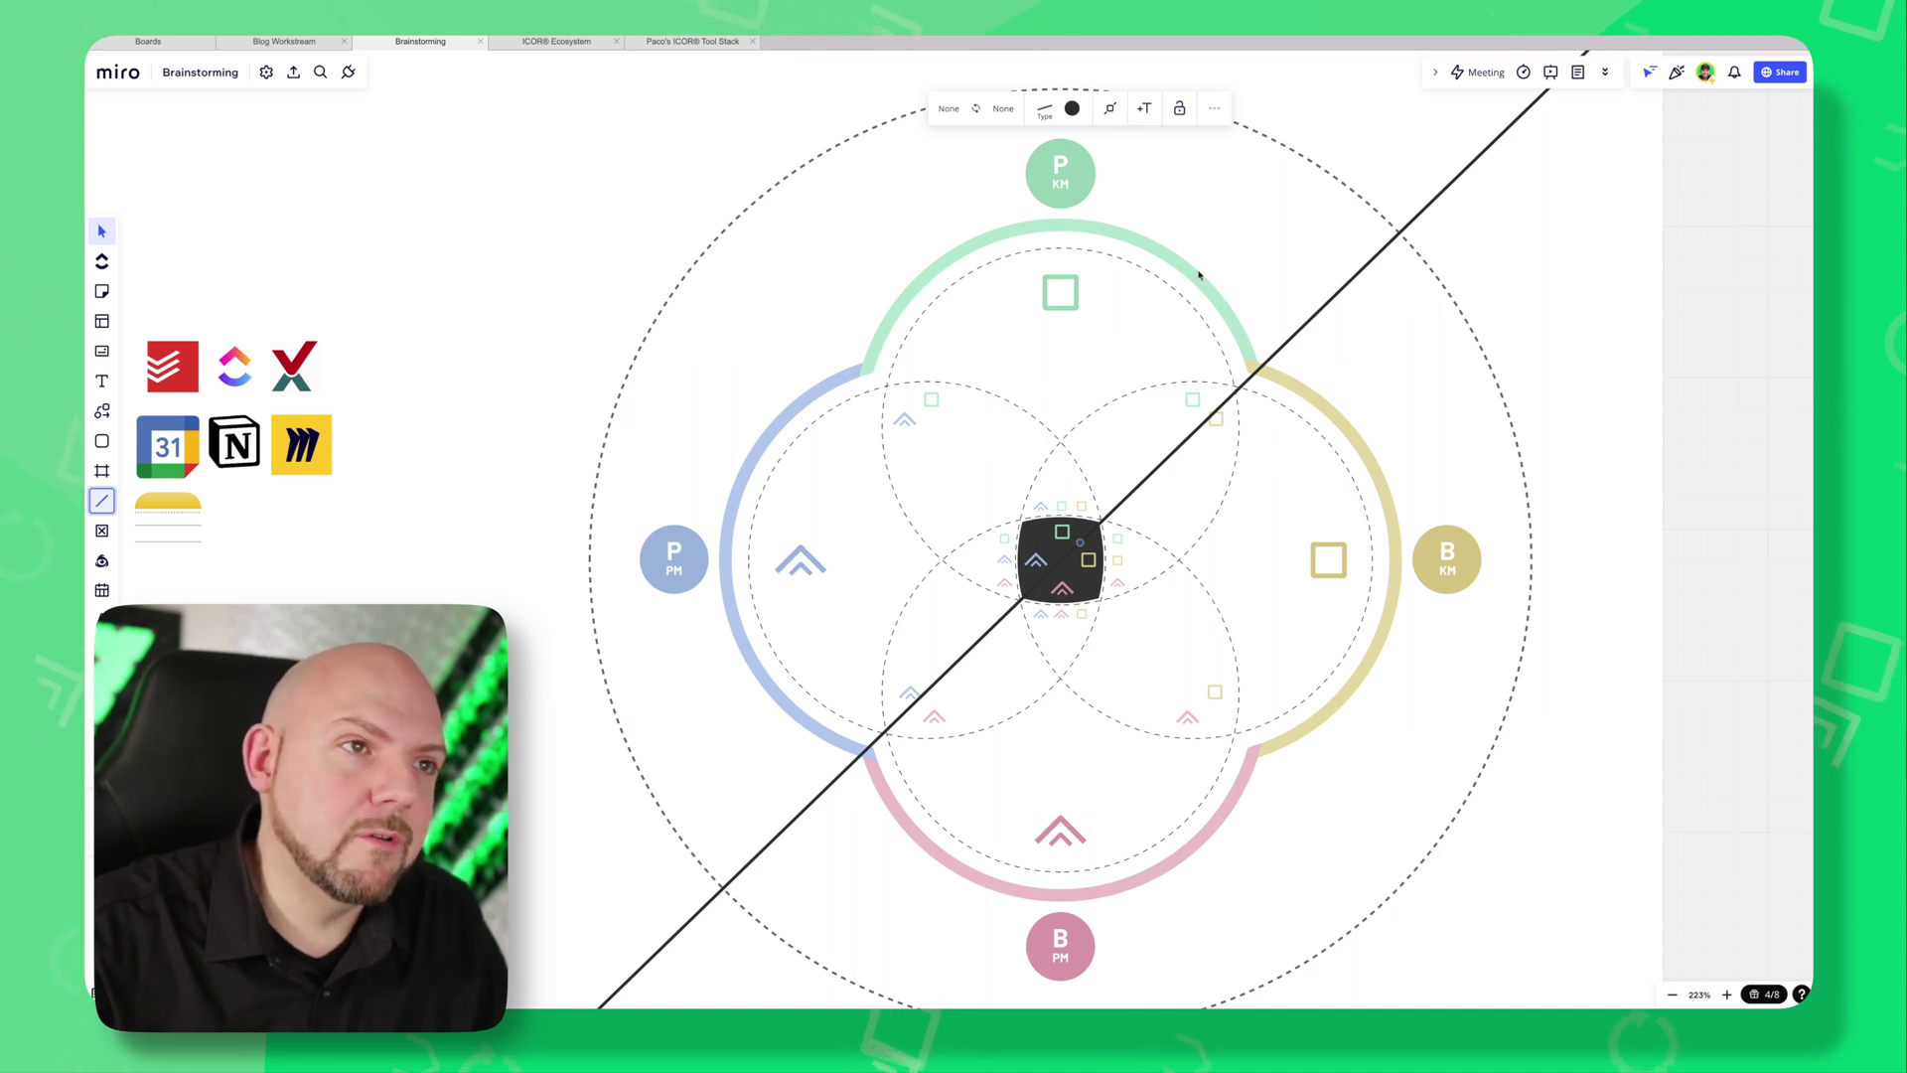
pyautogui.click(759, 500)
pyautogui.scroll(-2, 1469, 826)
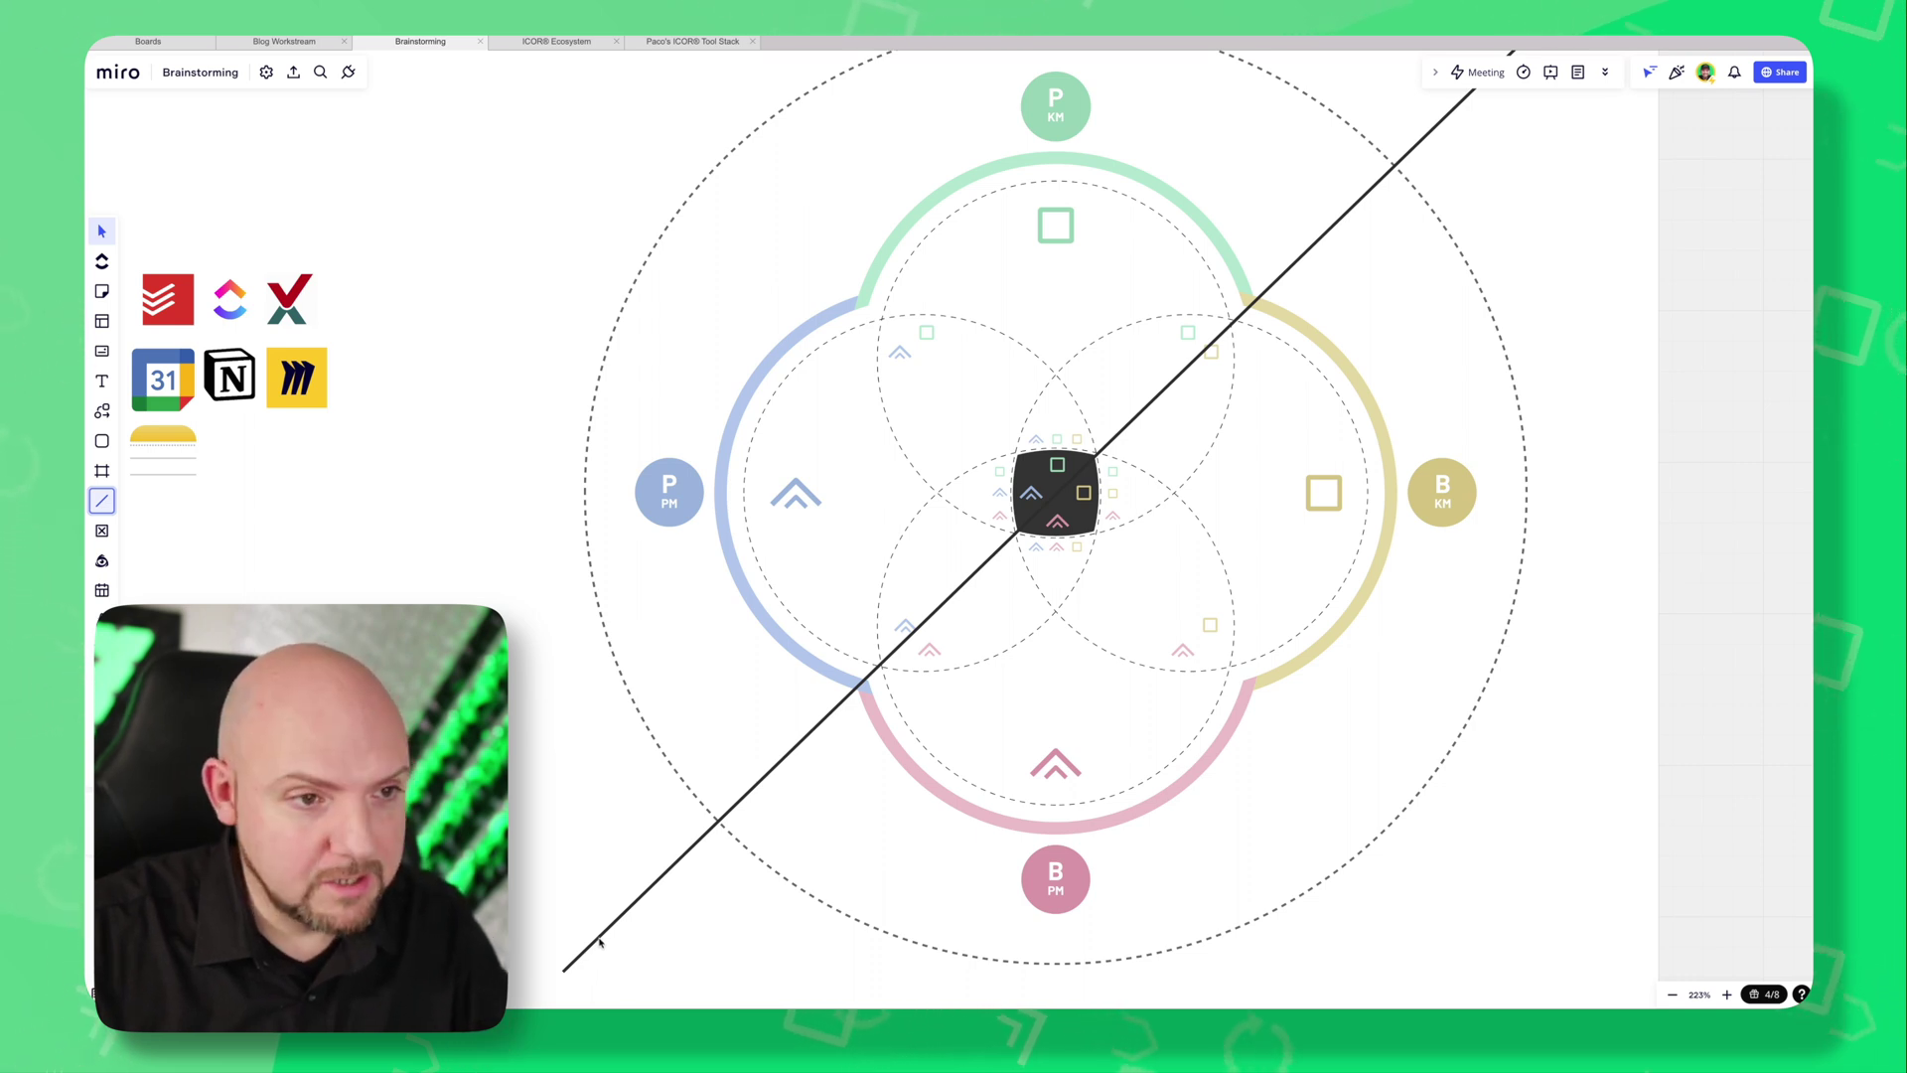
pyautogui.moveTo(1490, 205); pyautogui.dragTo(1491, 246)
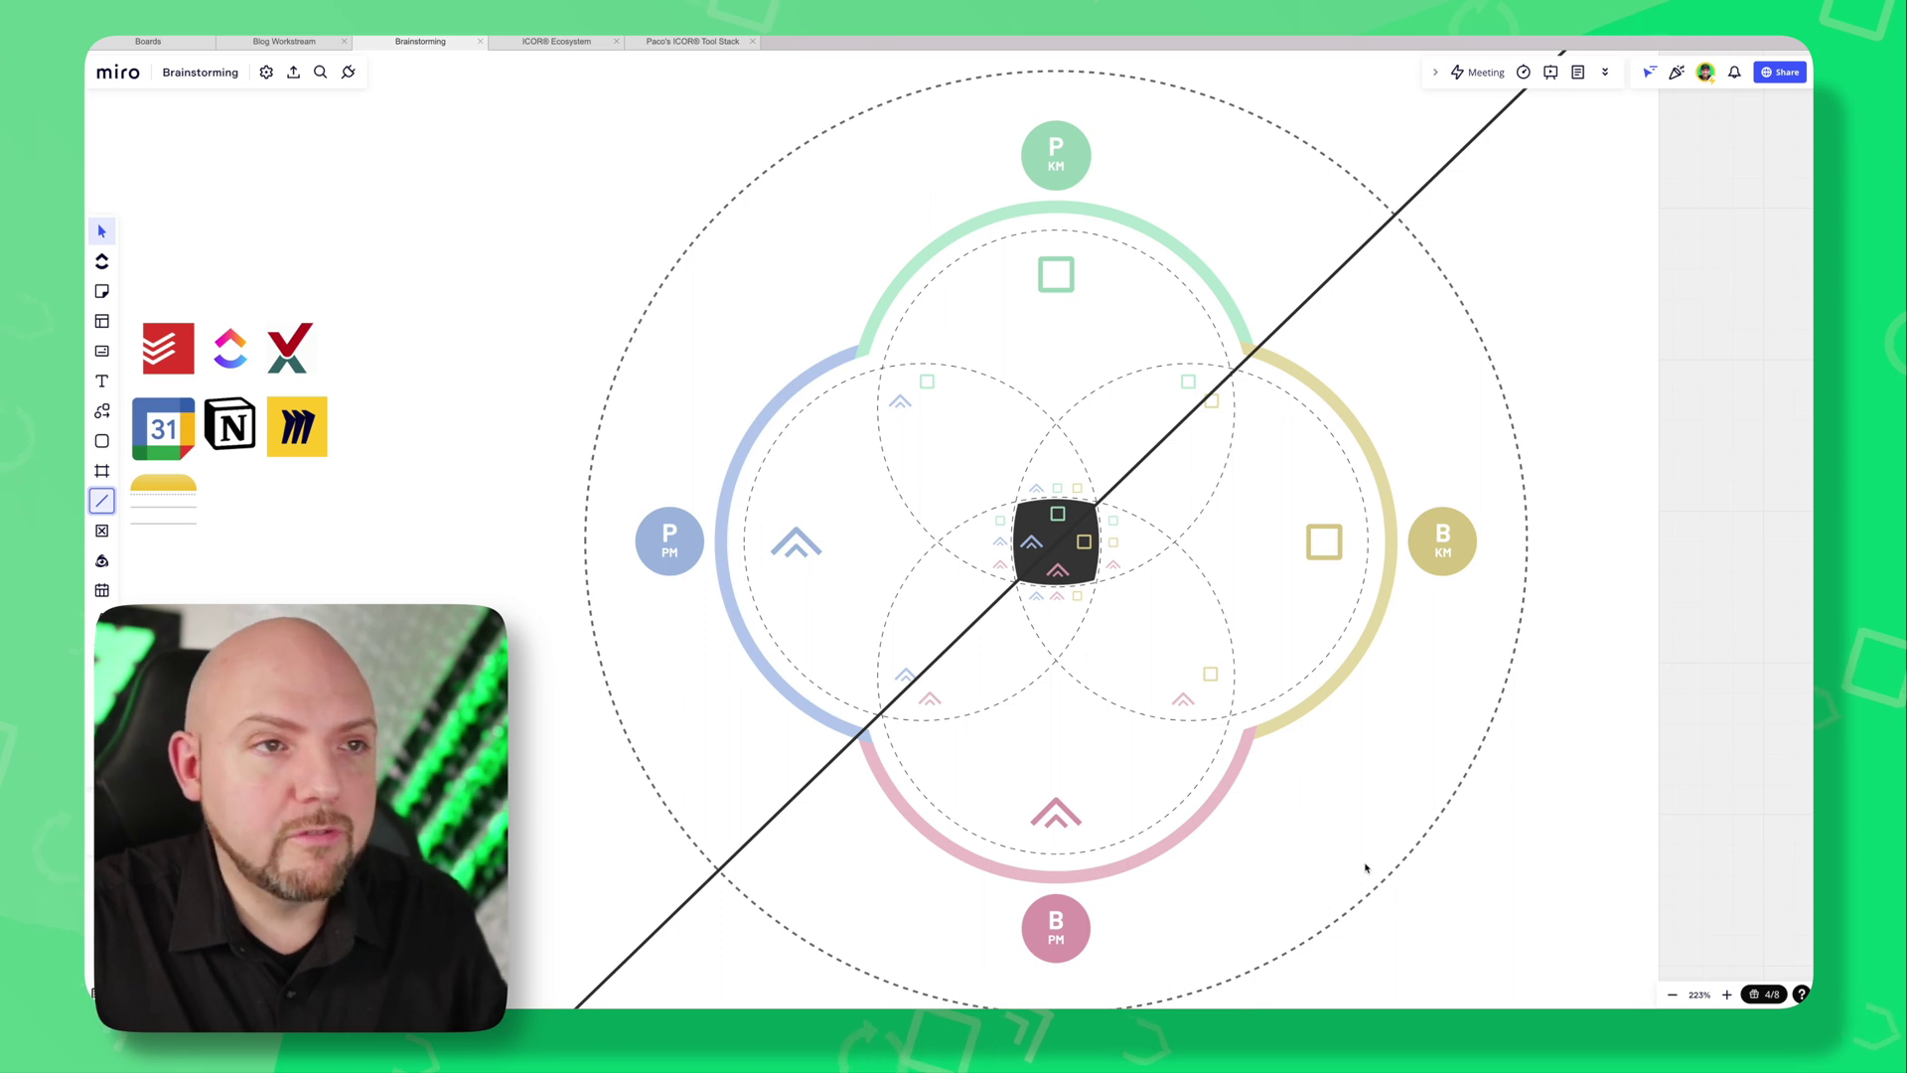
pyautogui.click(1063, 286)
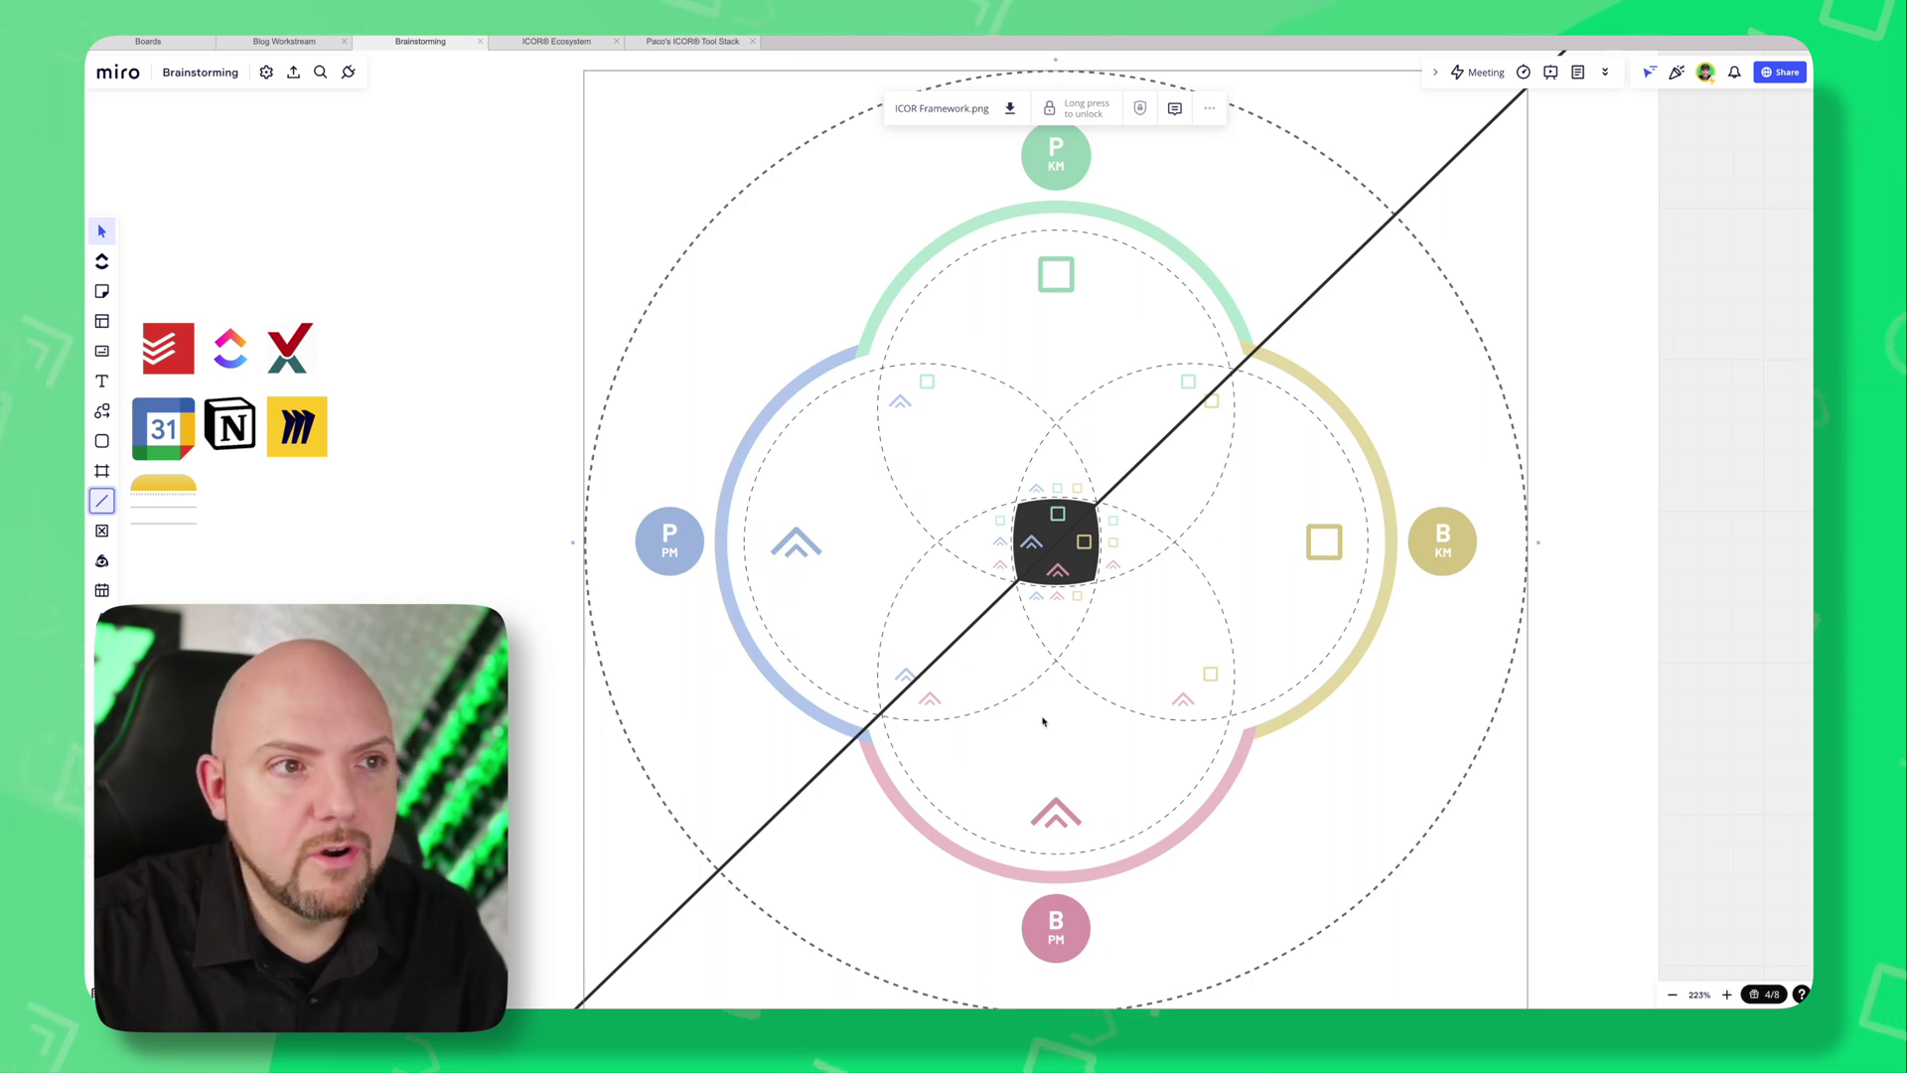
pyautogui.press('Escape')
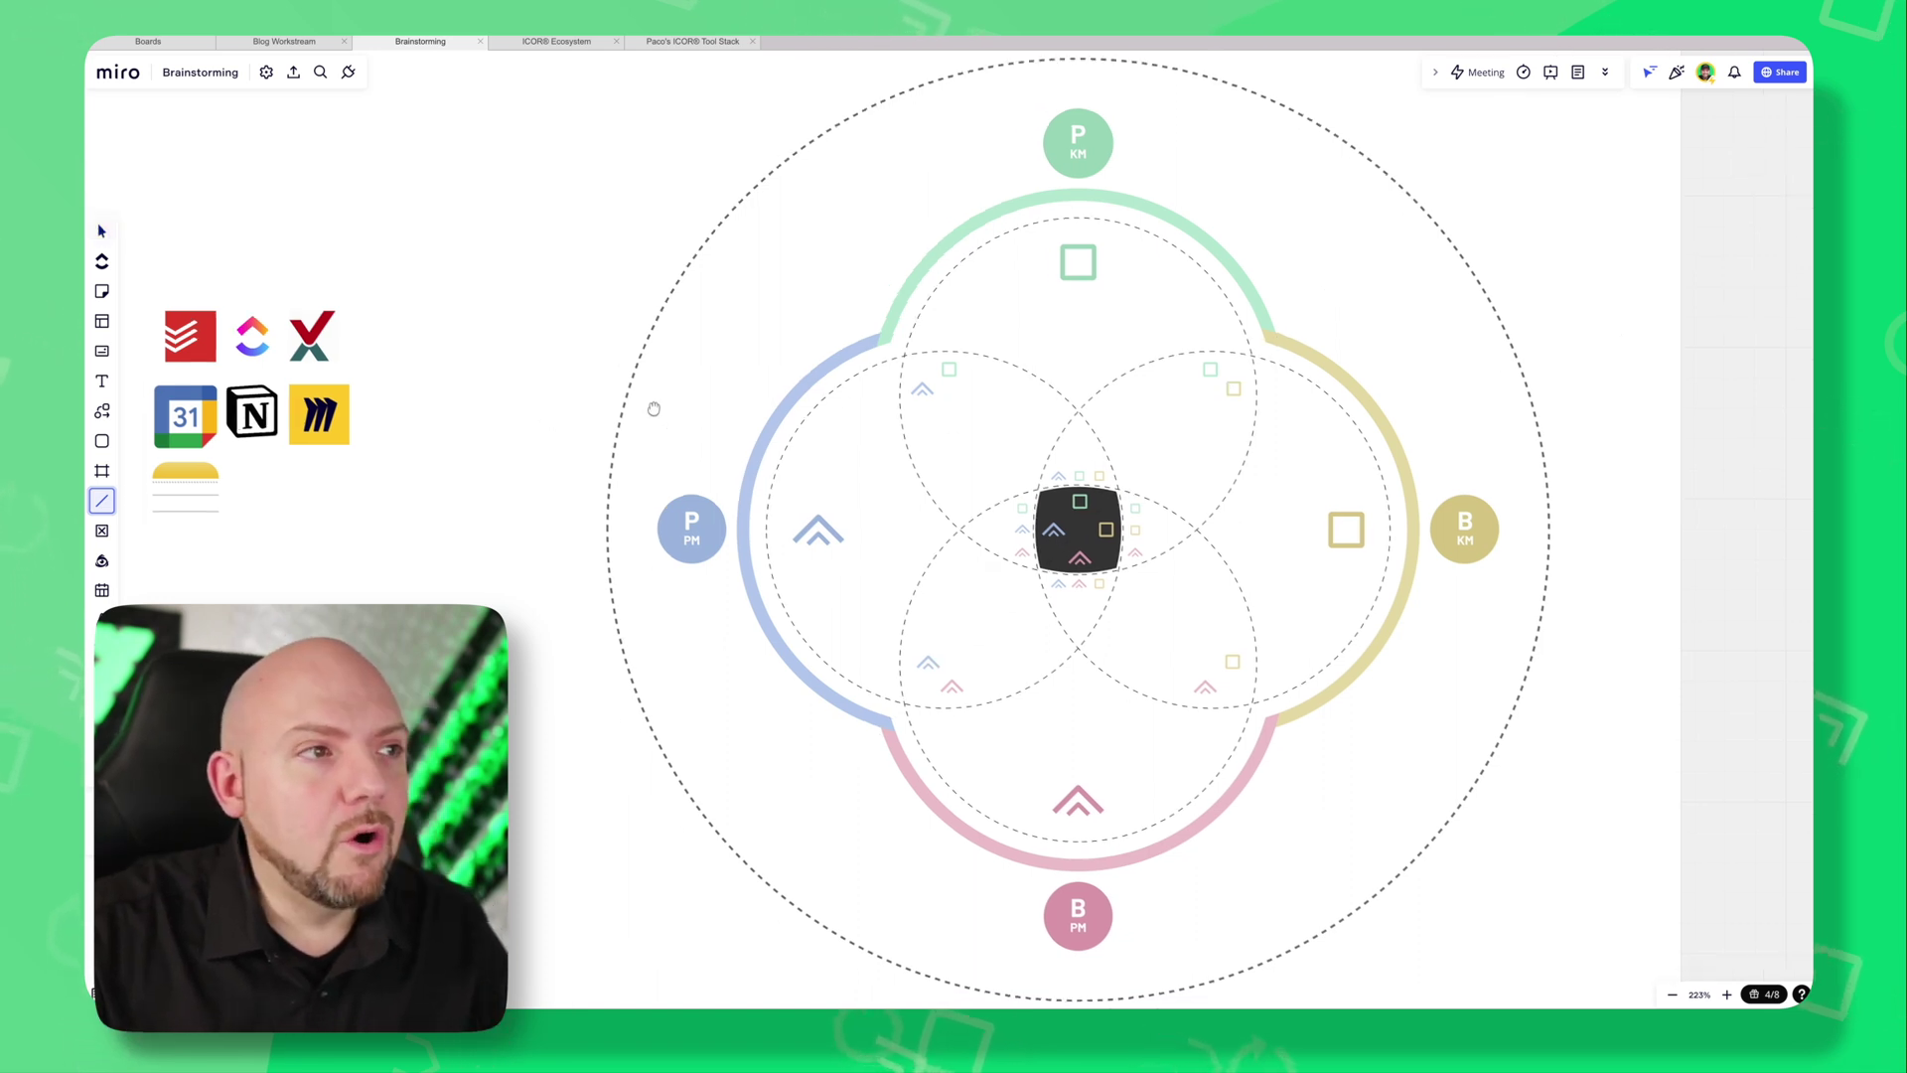
# Place Todoist under Personal, ClickUp under Business, and Google Calendar below Todoist.
pyautogui.hscroll(-5, 715, 405)
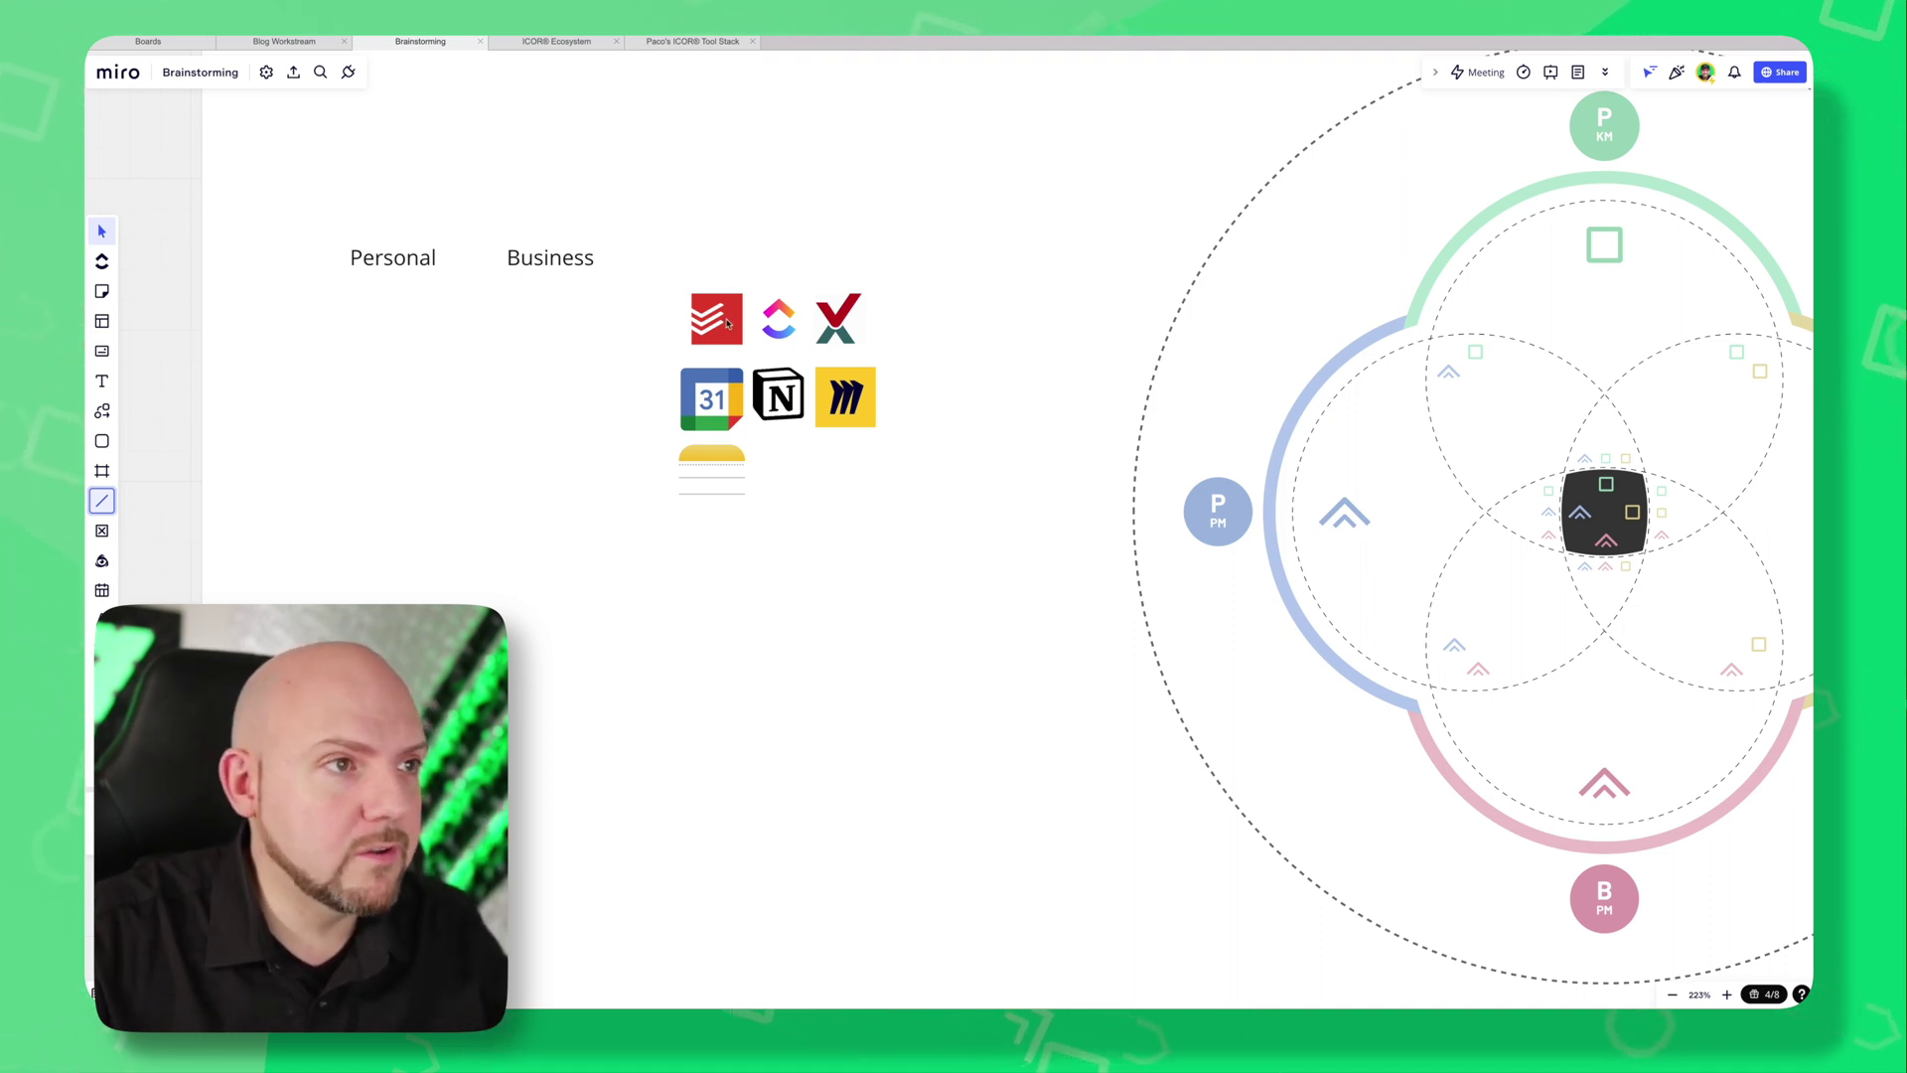
pyautogui.moveTo(722, 354); pyautogui.dragTo(393, 353)
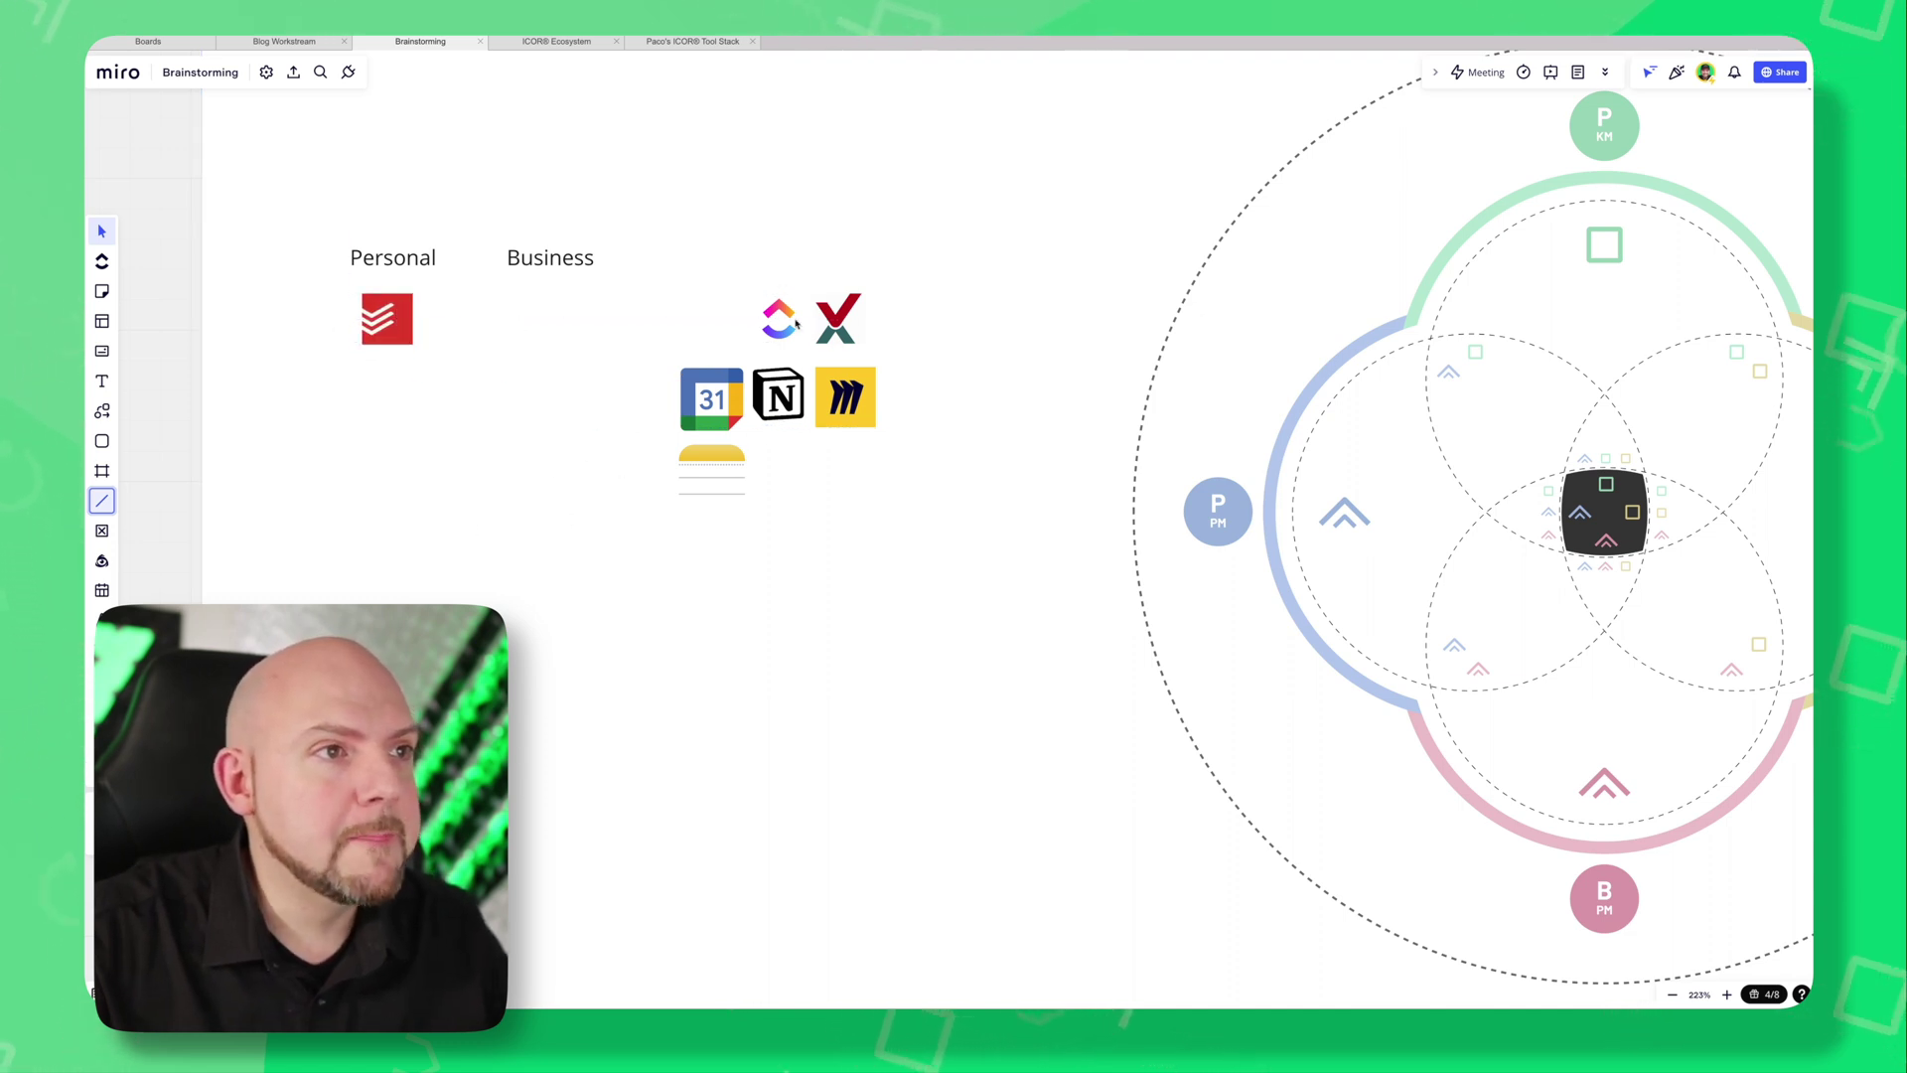
pyautogui.moveTo(796, 323); pyautogui.dragTo(550, 332)
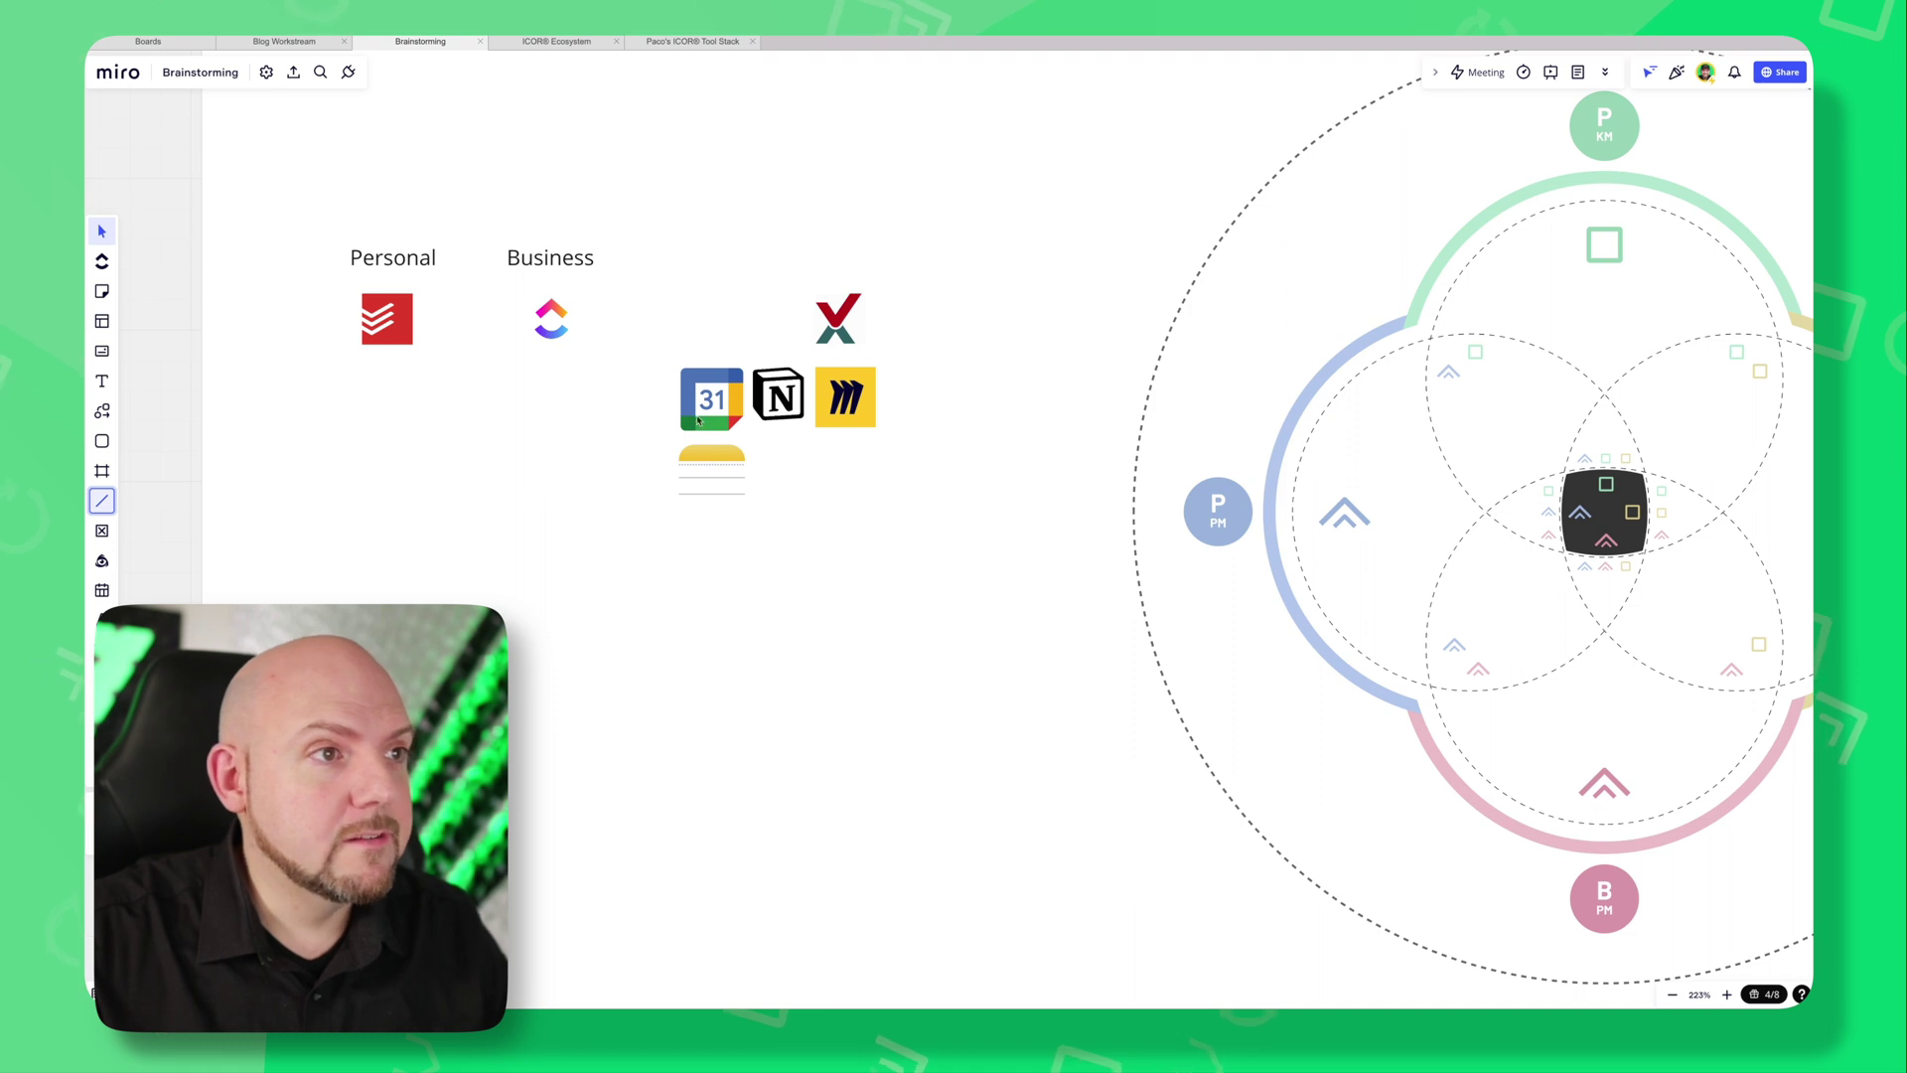
pyautogui.moveTo(708, 405); pyautogui.dragTo(613, 414)
pyautogui.click(574, 588)
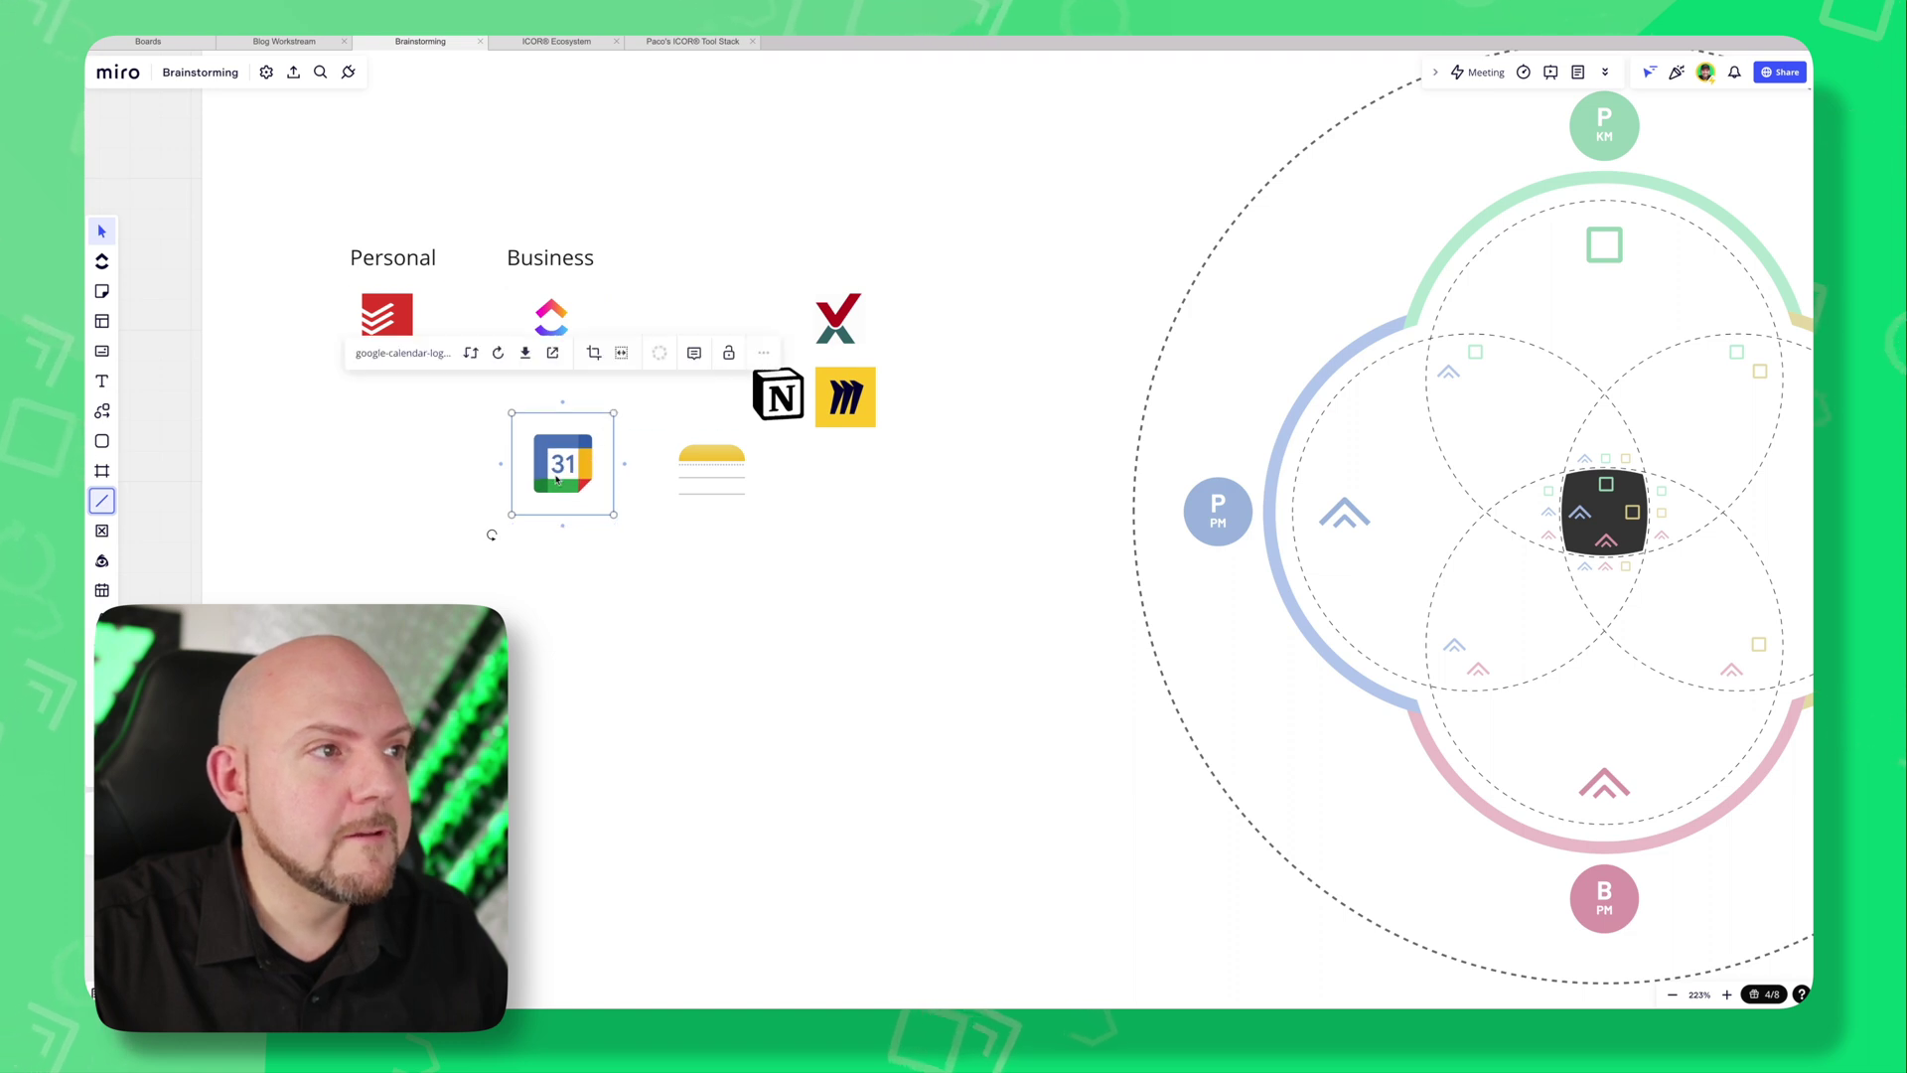
pyautogui.moveTo(547, 481); pyautogui.dragTo(372, 422)
# Duplicate Google Calendar under ClickUp, and place Miro logos under both calendars.
pyautogui.hotkey('ctrl', 'd')
pyautogui.moveTo(541, 401); pyautogui.dragTo(558, 402)
pyautogui.click(455, 307)
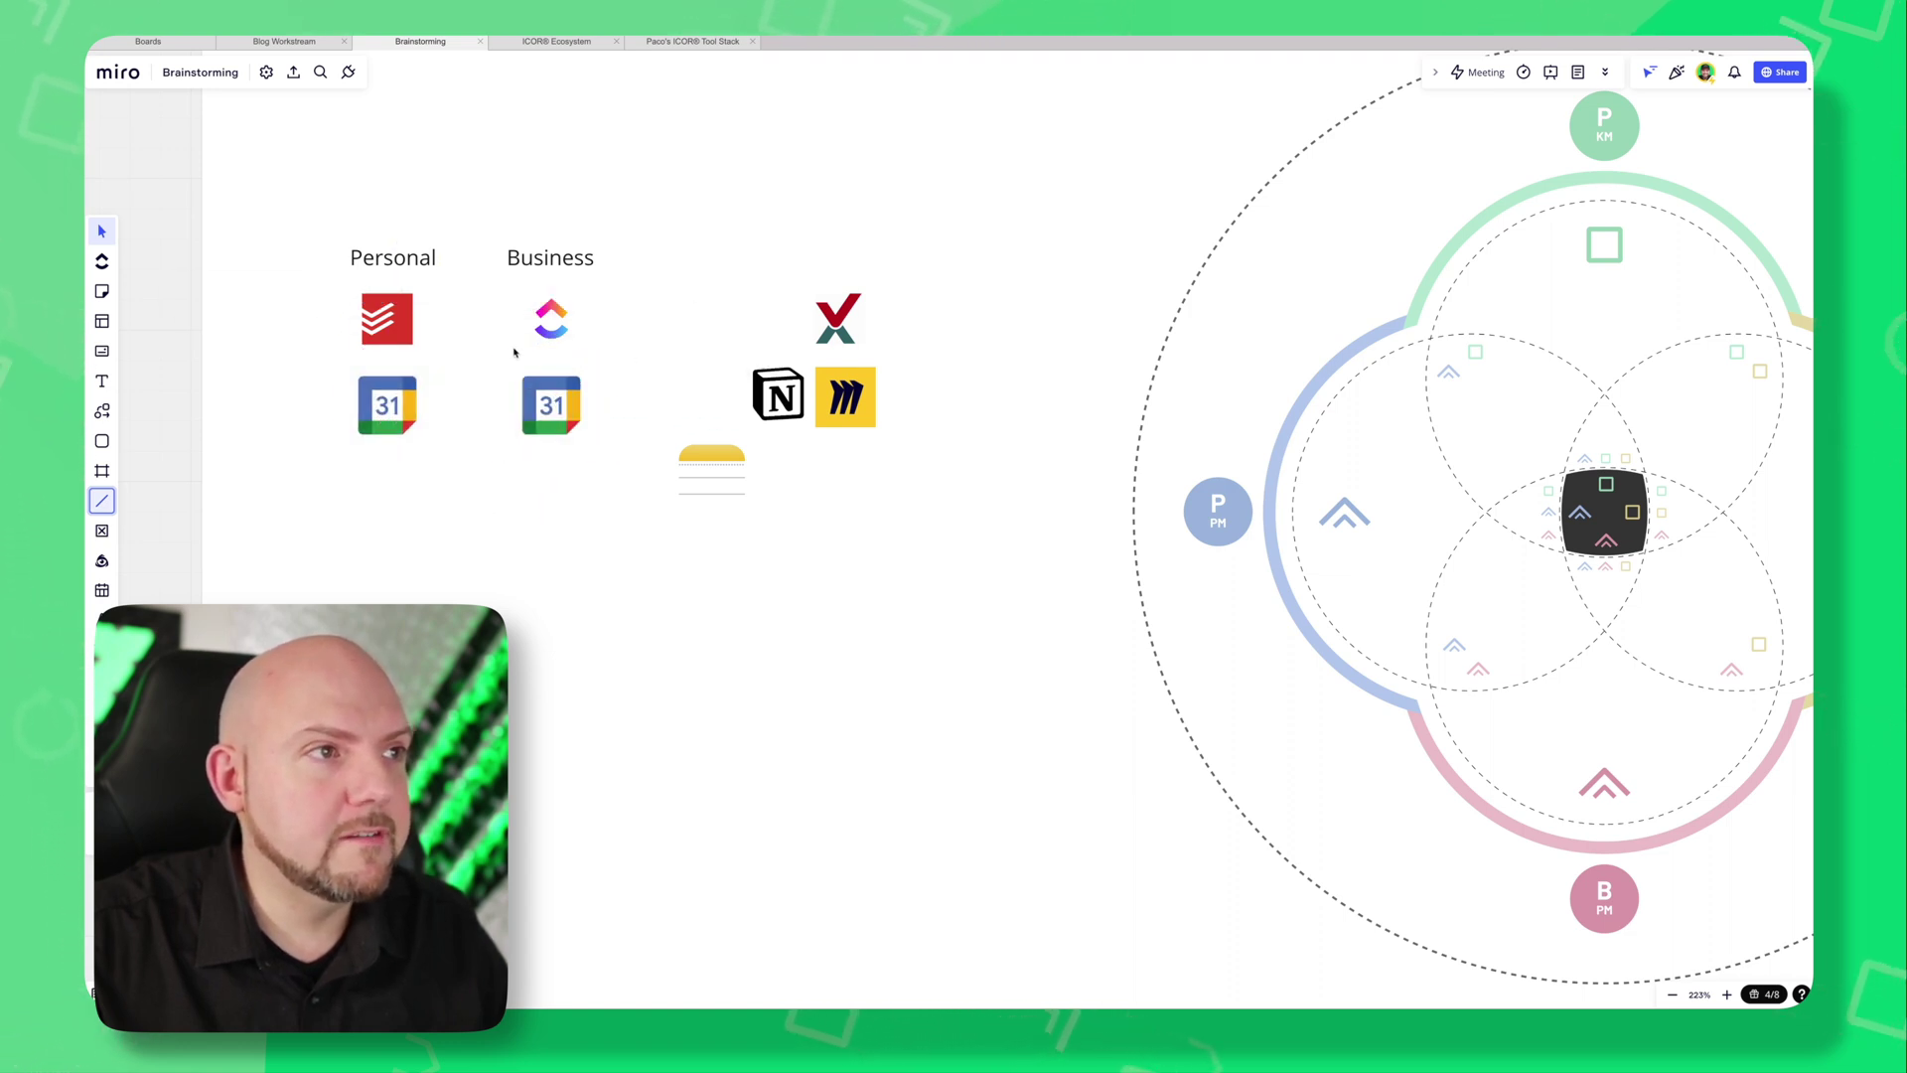
pyautogui.moveTo(846, 397); pyautogui.dragTo(551, 503)
pyautogui.hotkey('ctrl', 'd')
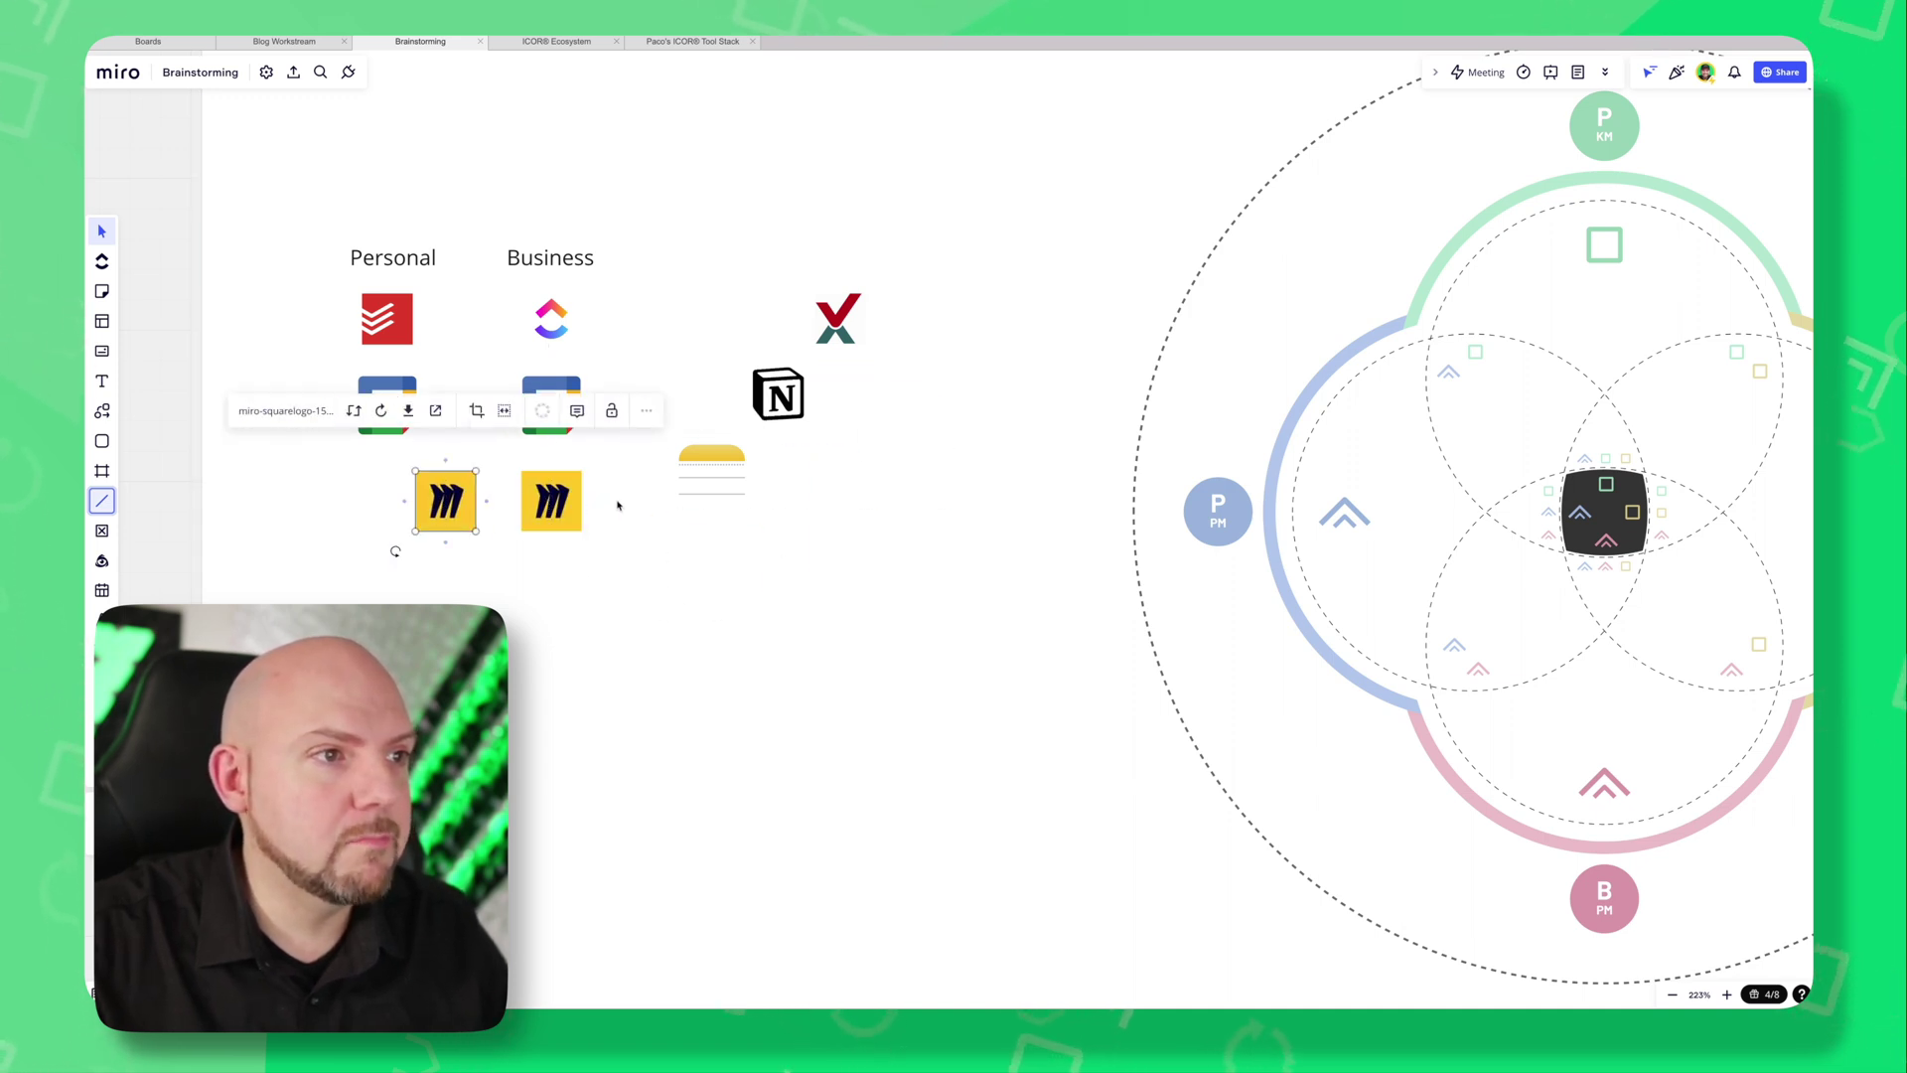
pyautogui.moveTo(429, 501); pyautogui.dragTo(372, 501)
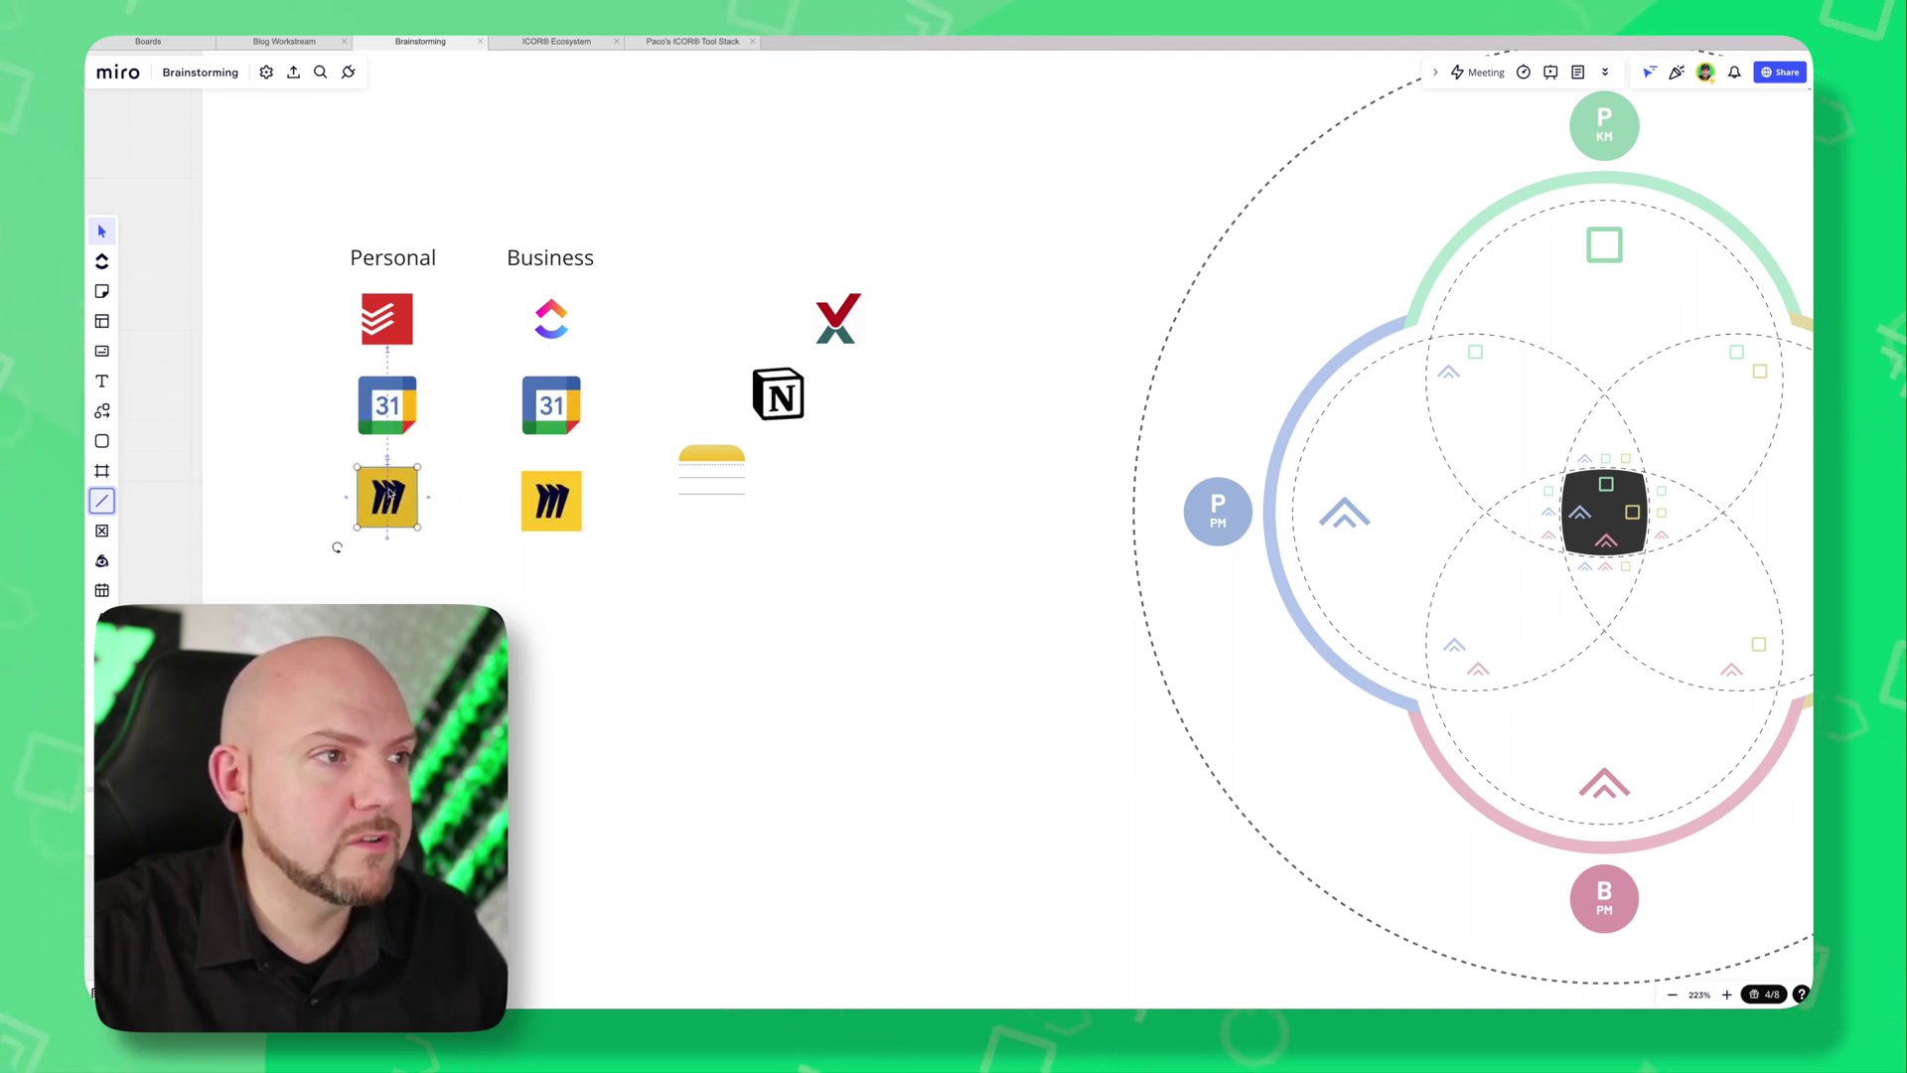
pyautogui.click(336, 549)
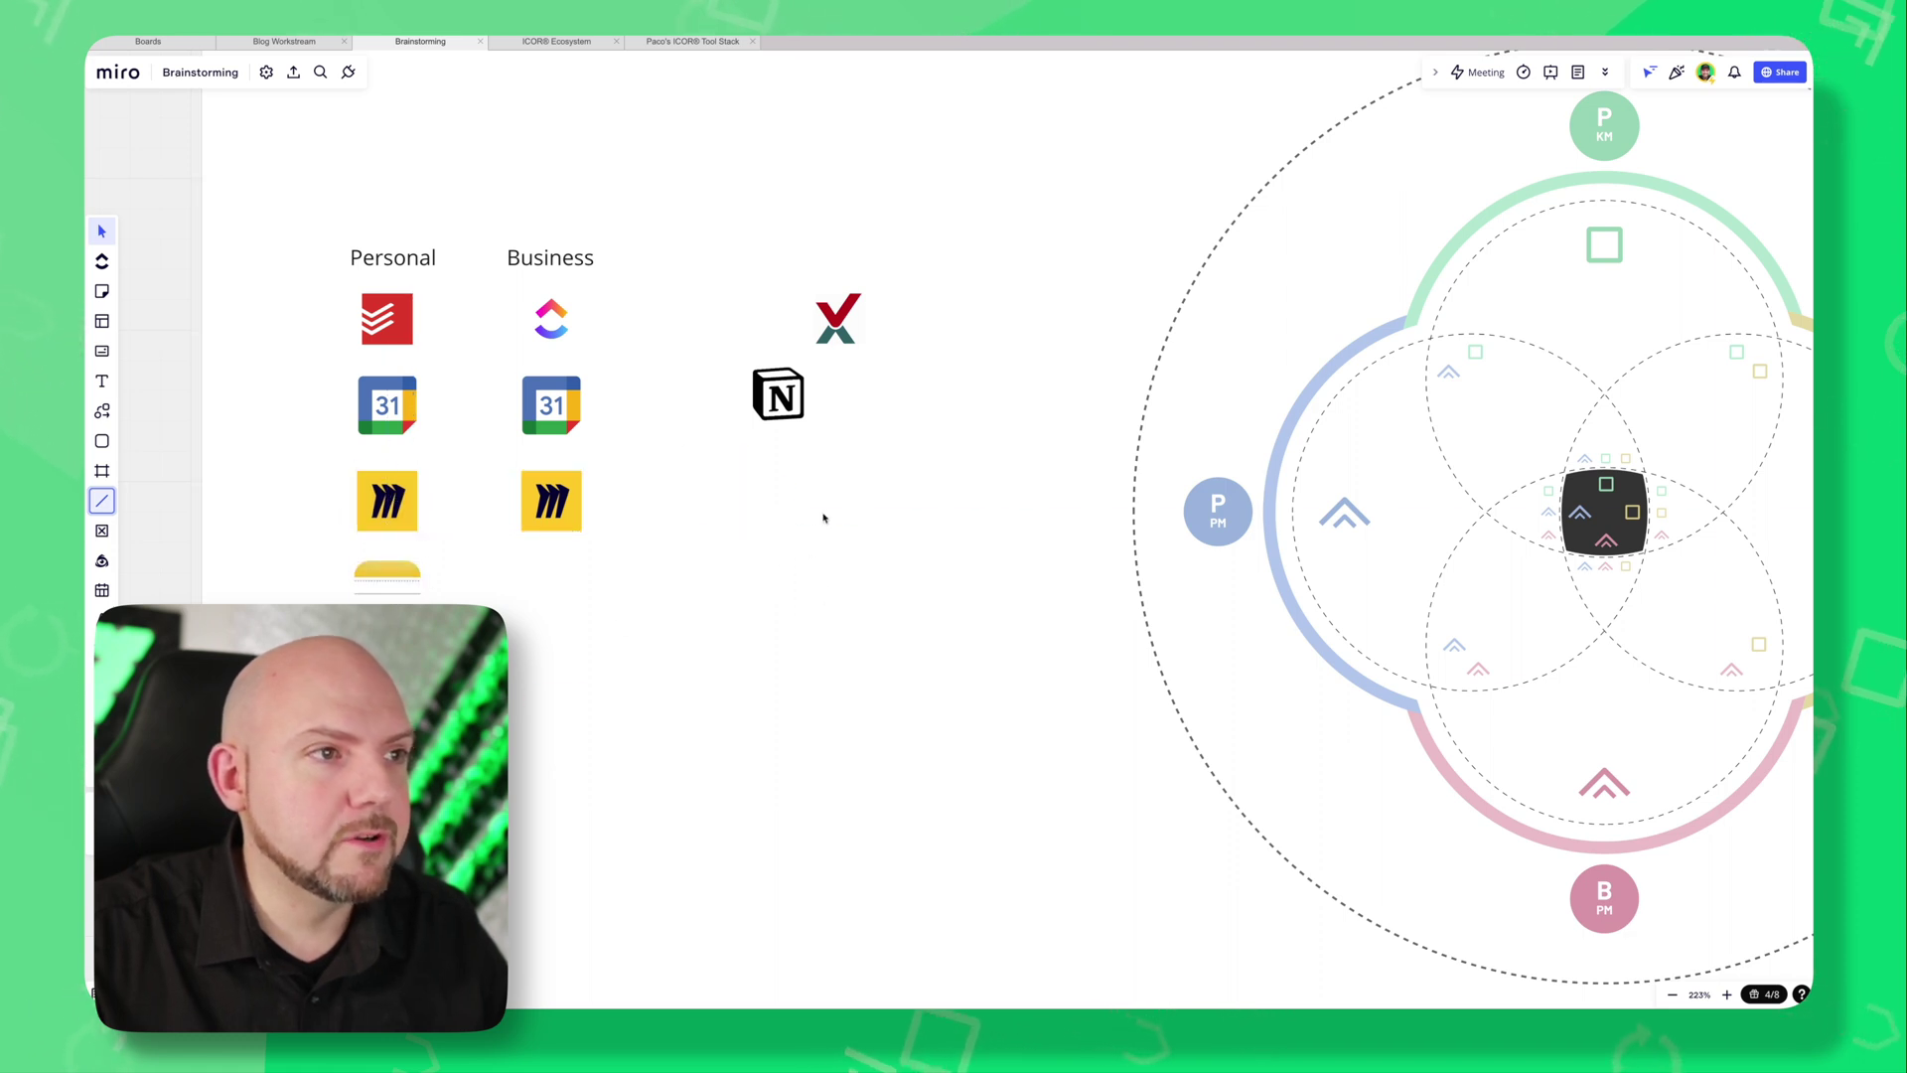
# Park the Notion and red X logos together at the top, out of the way.
pyautogui.moveTo(779, 394); pyautogui.dragTo(826, 161)
pyautogui.moveTo(834, 320); pyautogui.dragTo(755, 369)
pyautogui.moveTo(732, 232); pyautogui.dragTo(785, 114)
pyautogui.click(319, 212)
# Move the Personal and Business columns closer to the diagram and centre it in view.
pyautogui.moveTo(319, 212); pyautogui.dragTo(689, 681)
pyautogui.click(924, 705)
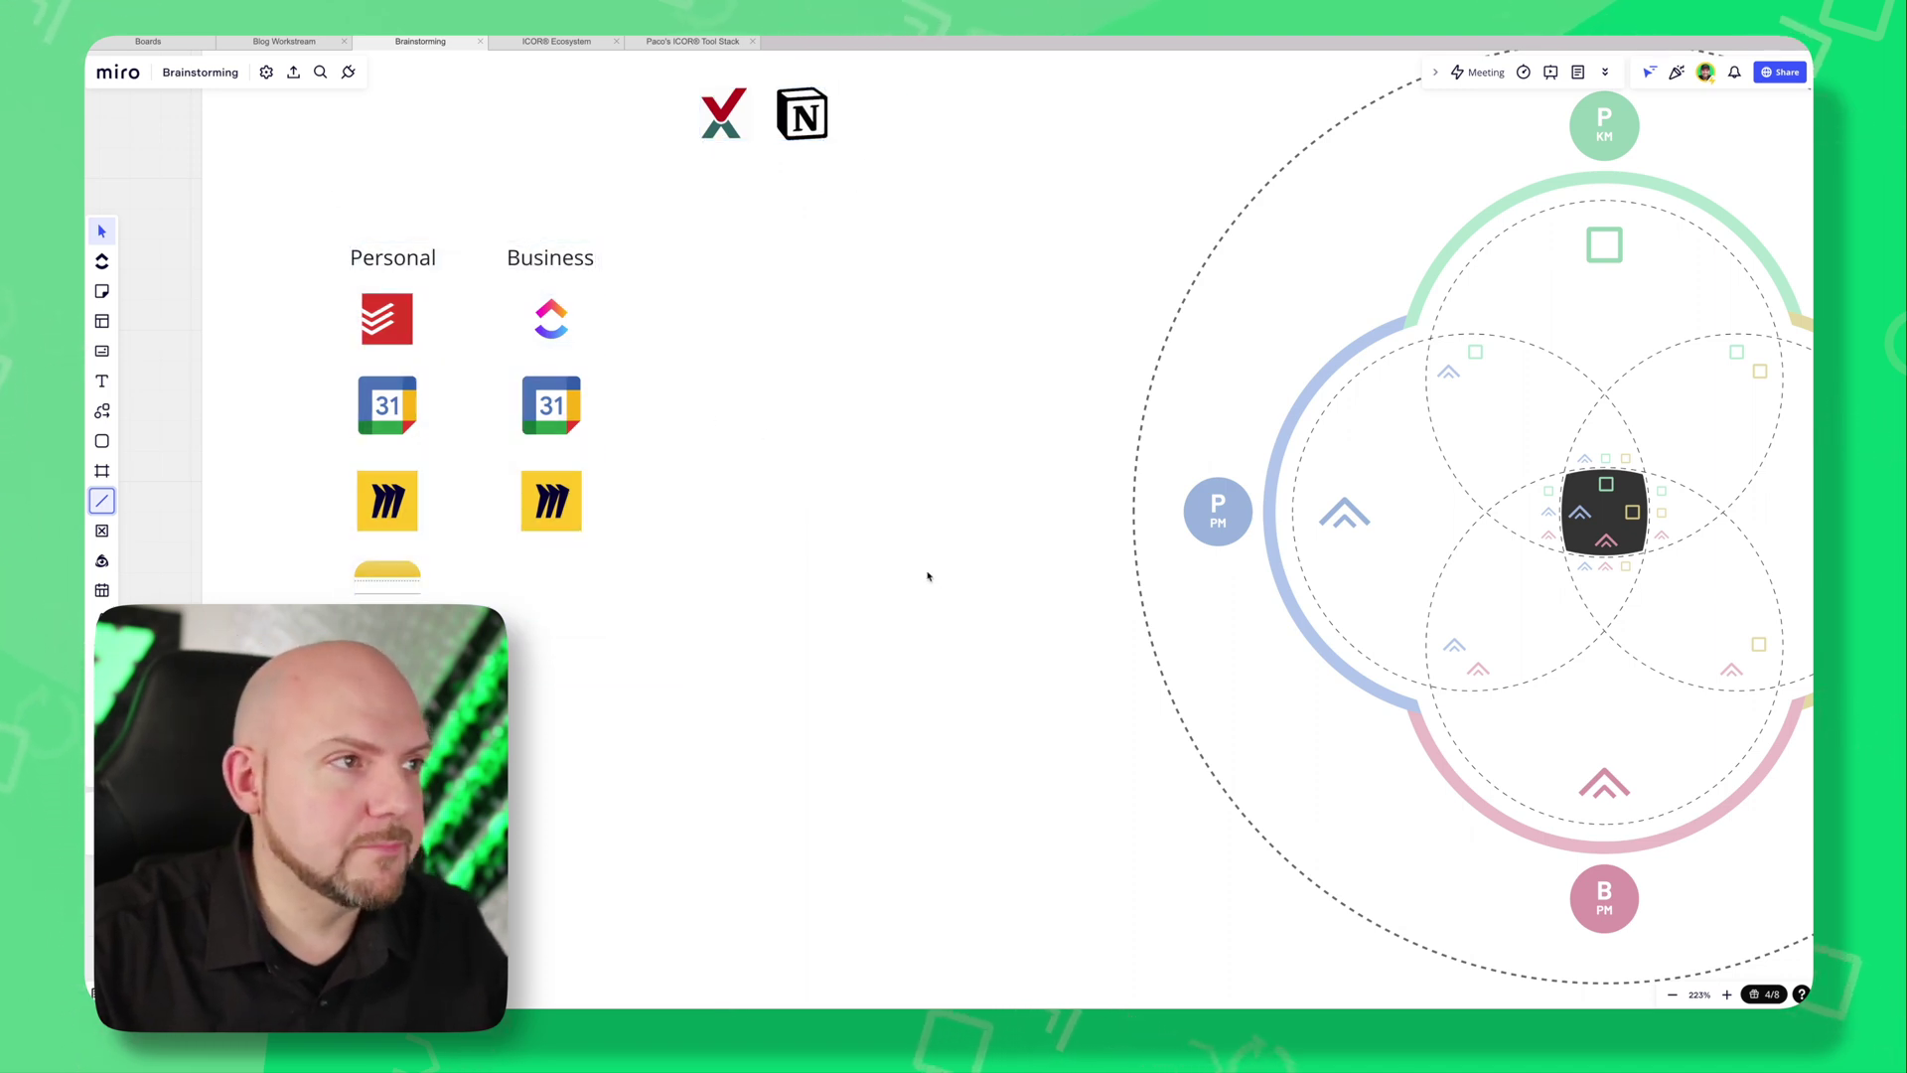
pyautogui.moveTo(334, 238); pyautogui.dragTo(606, 681)
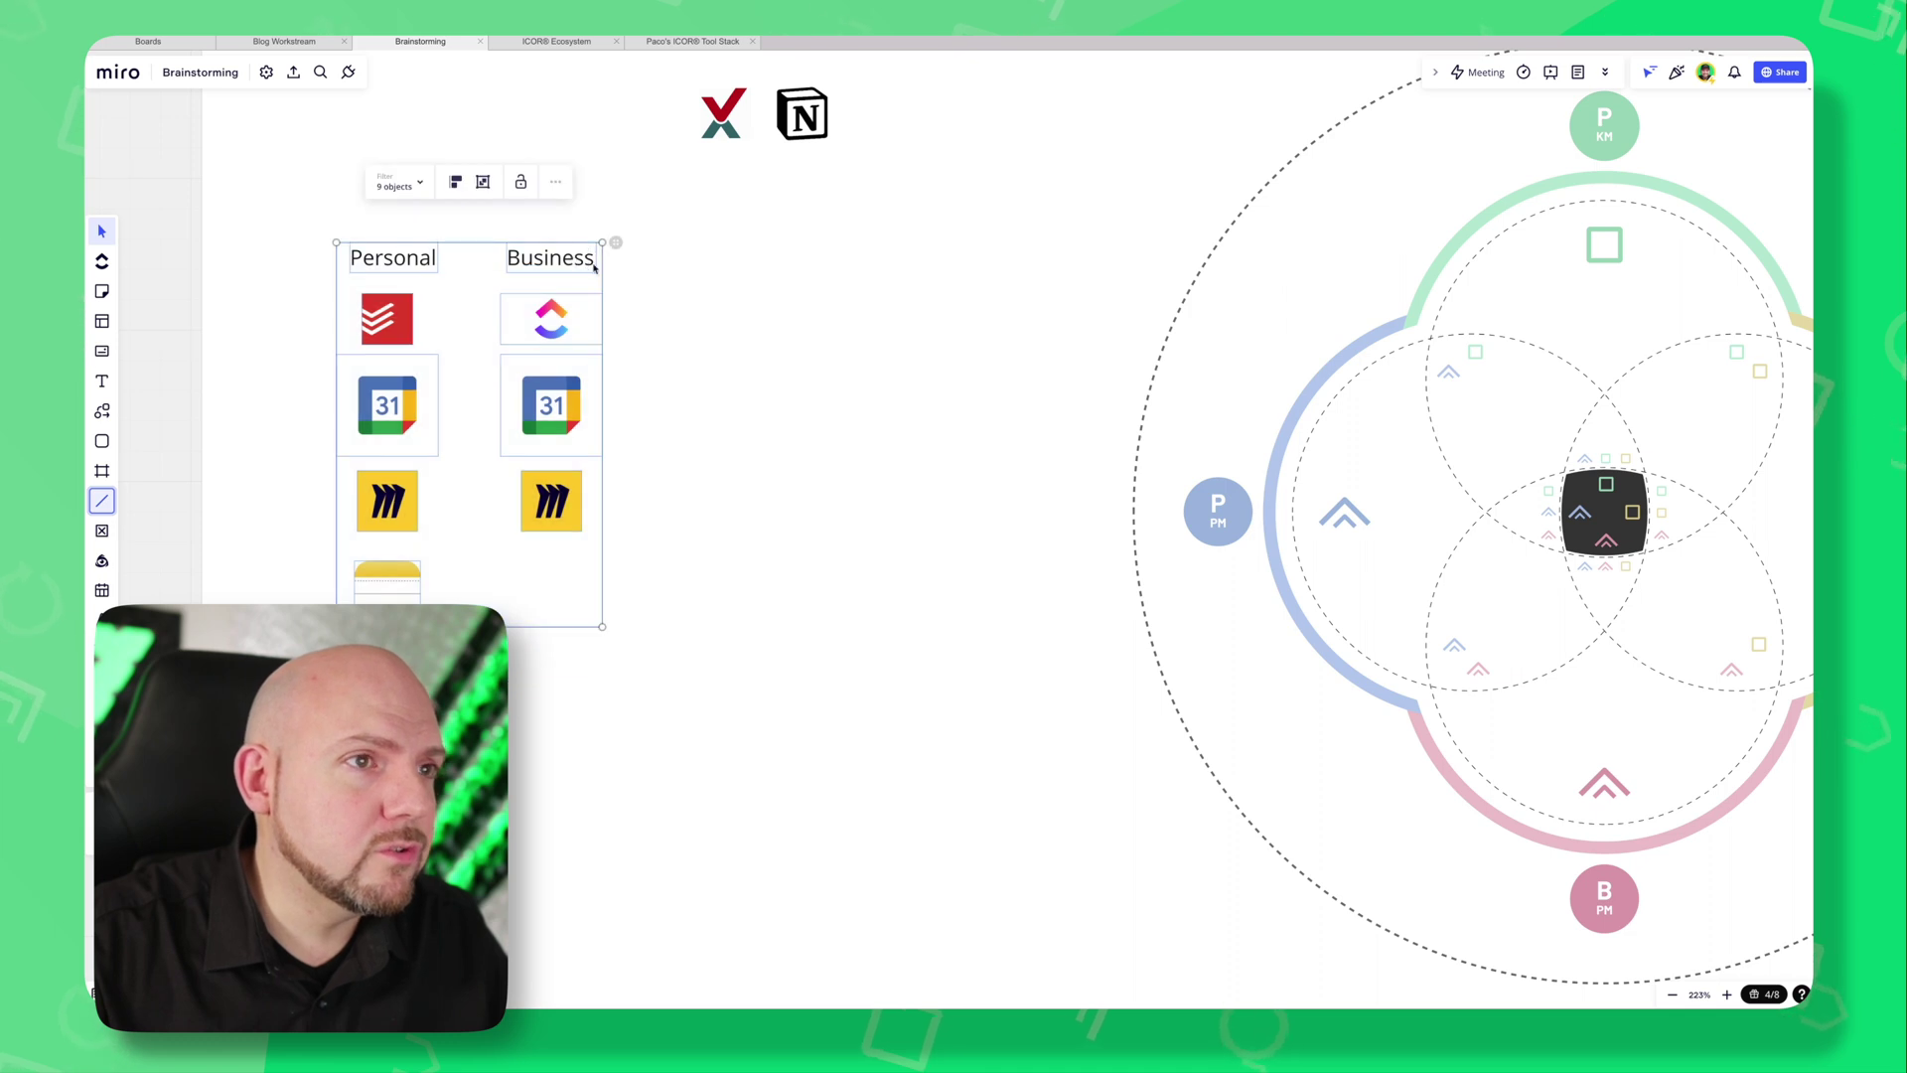
pyautogui.moveTo(387, 405); pyautogui.dragTo(770, 476)
pyautogui.click(1164, 287)
pyautogui.moveTo(1164, 287); pyautogui.dragTo(698, 289)
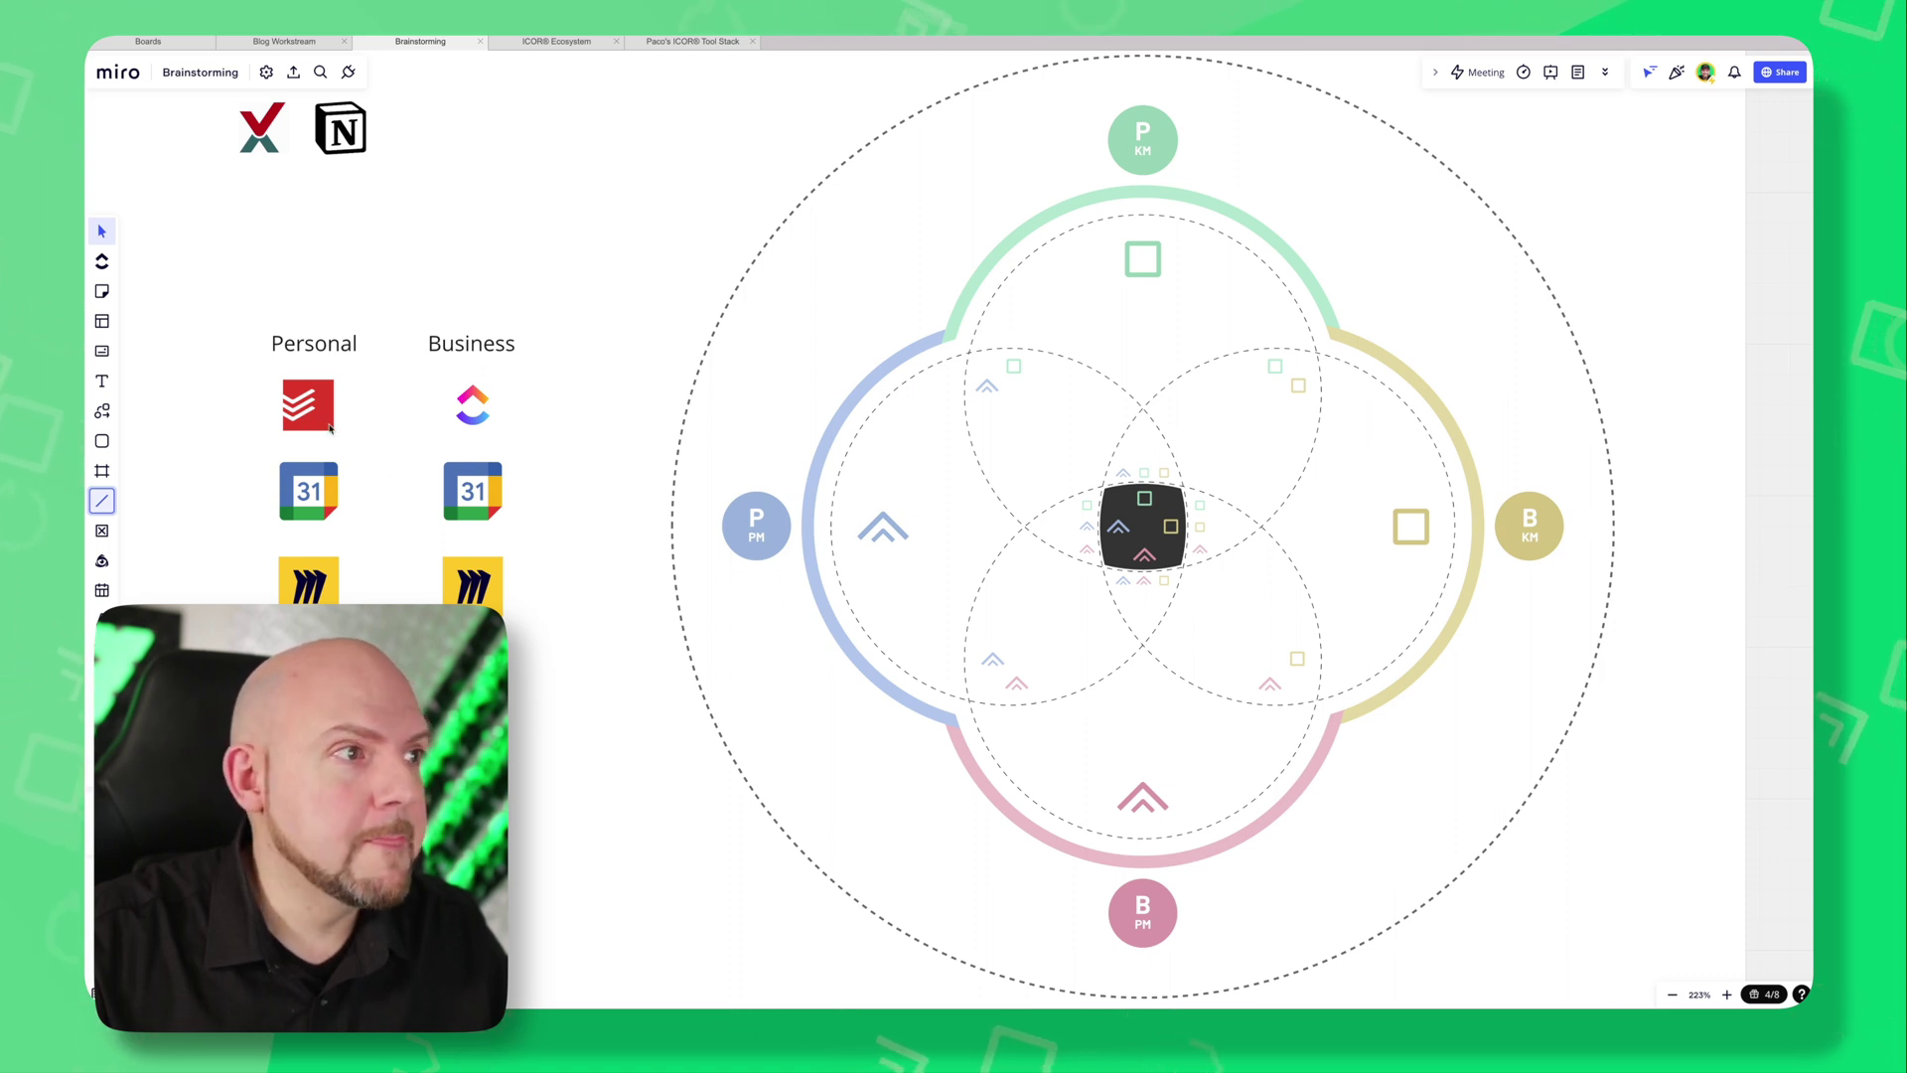
# Put Todoist in the blue PM circle and Google Calendar in the lower-left circle.
pyautogui.moveTo(325, 420); pyautogui.dragTo(934, 596)
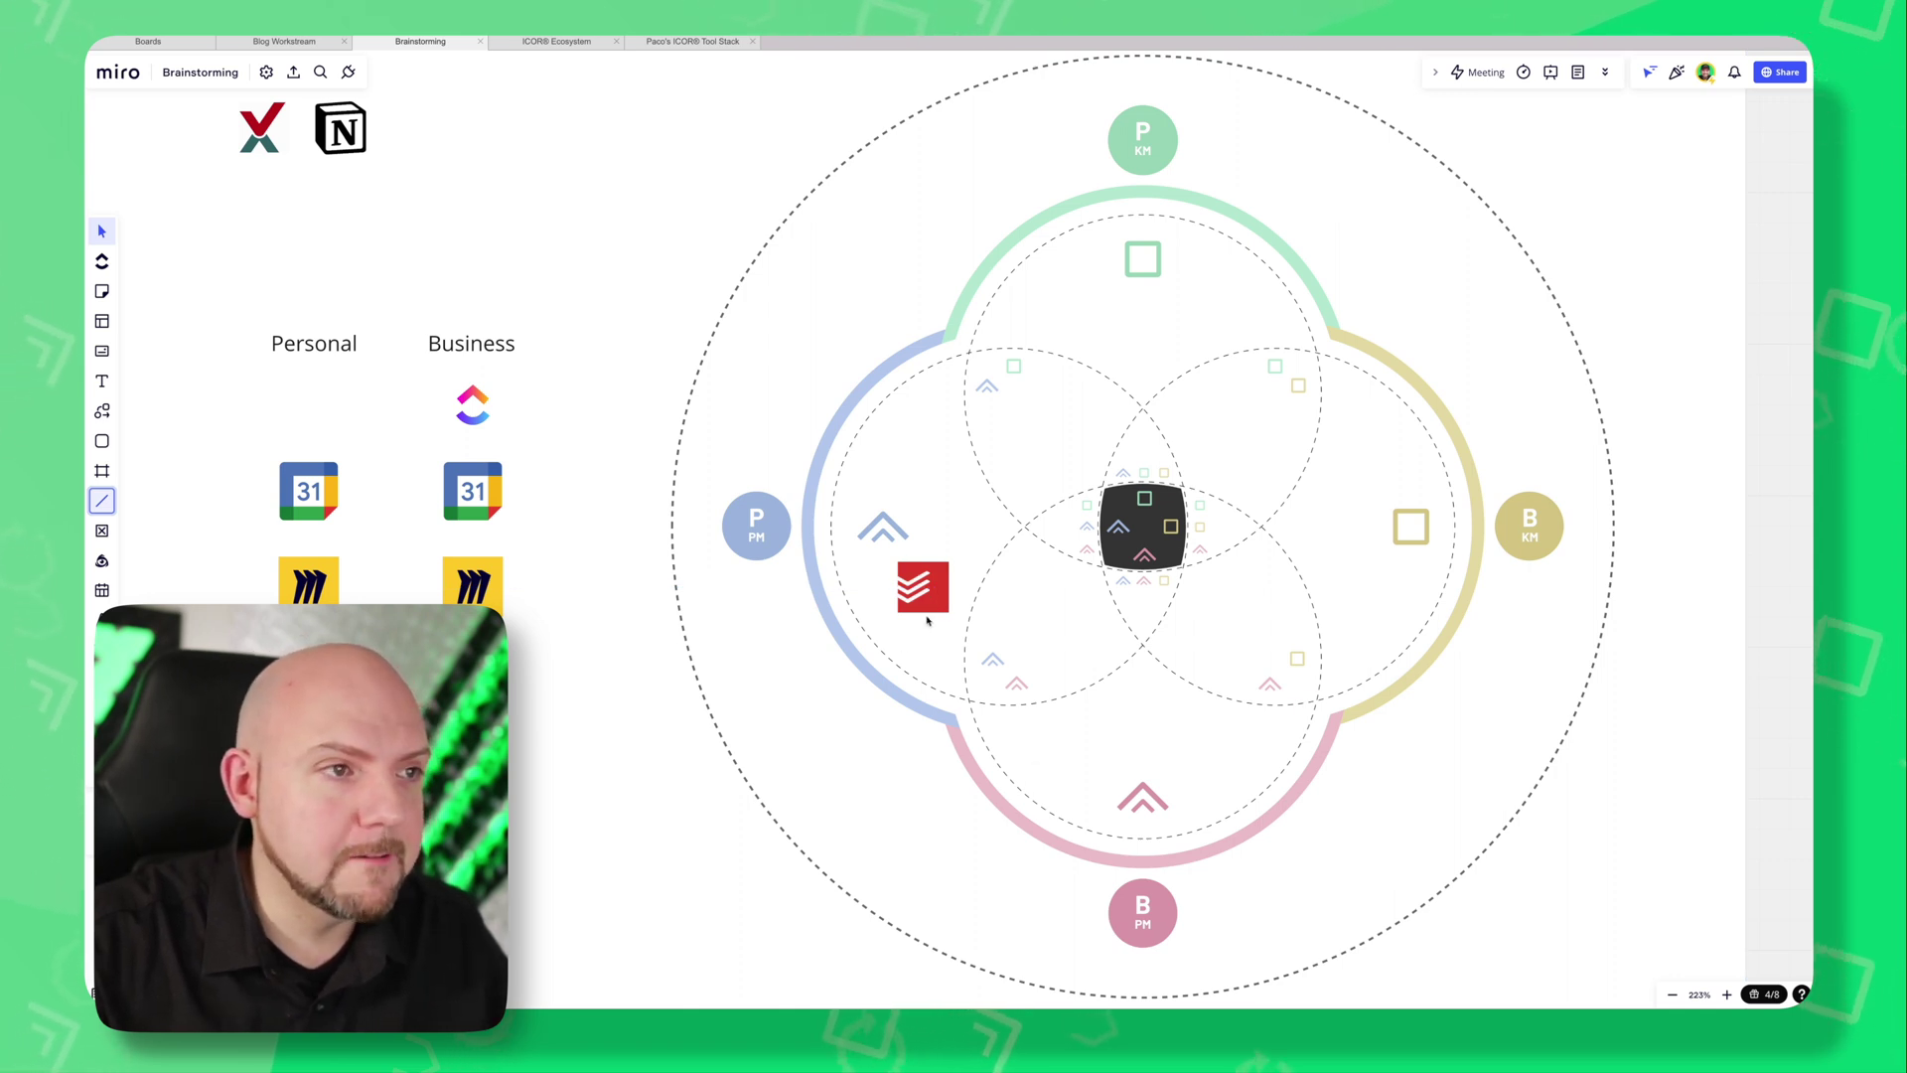
pyautogui.click(321, 505)
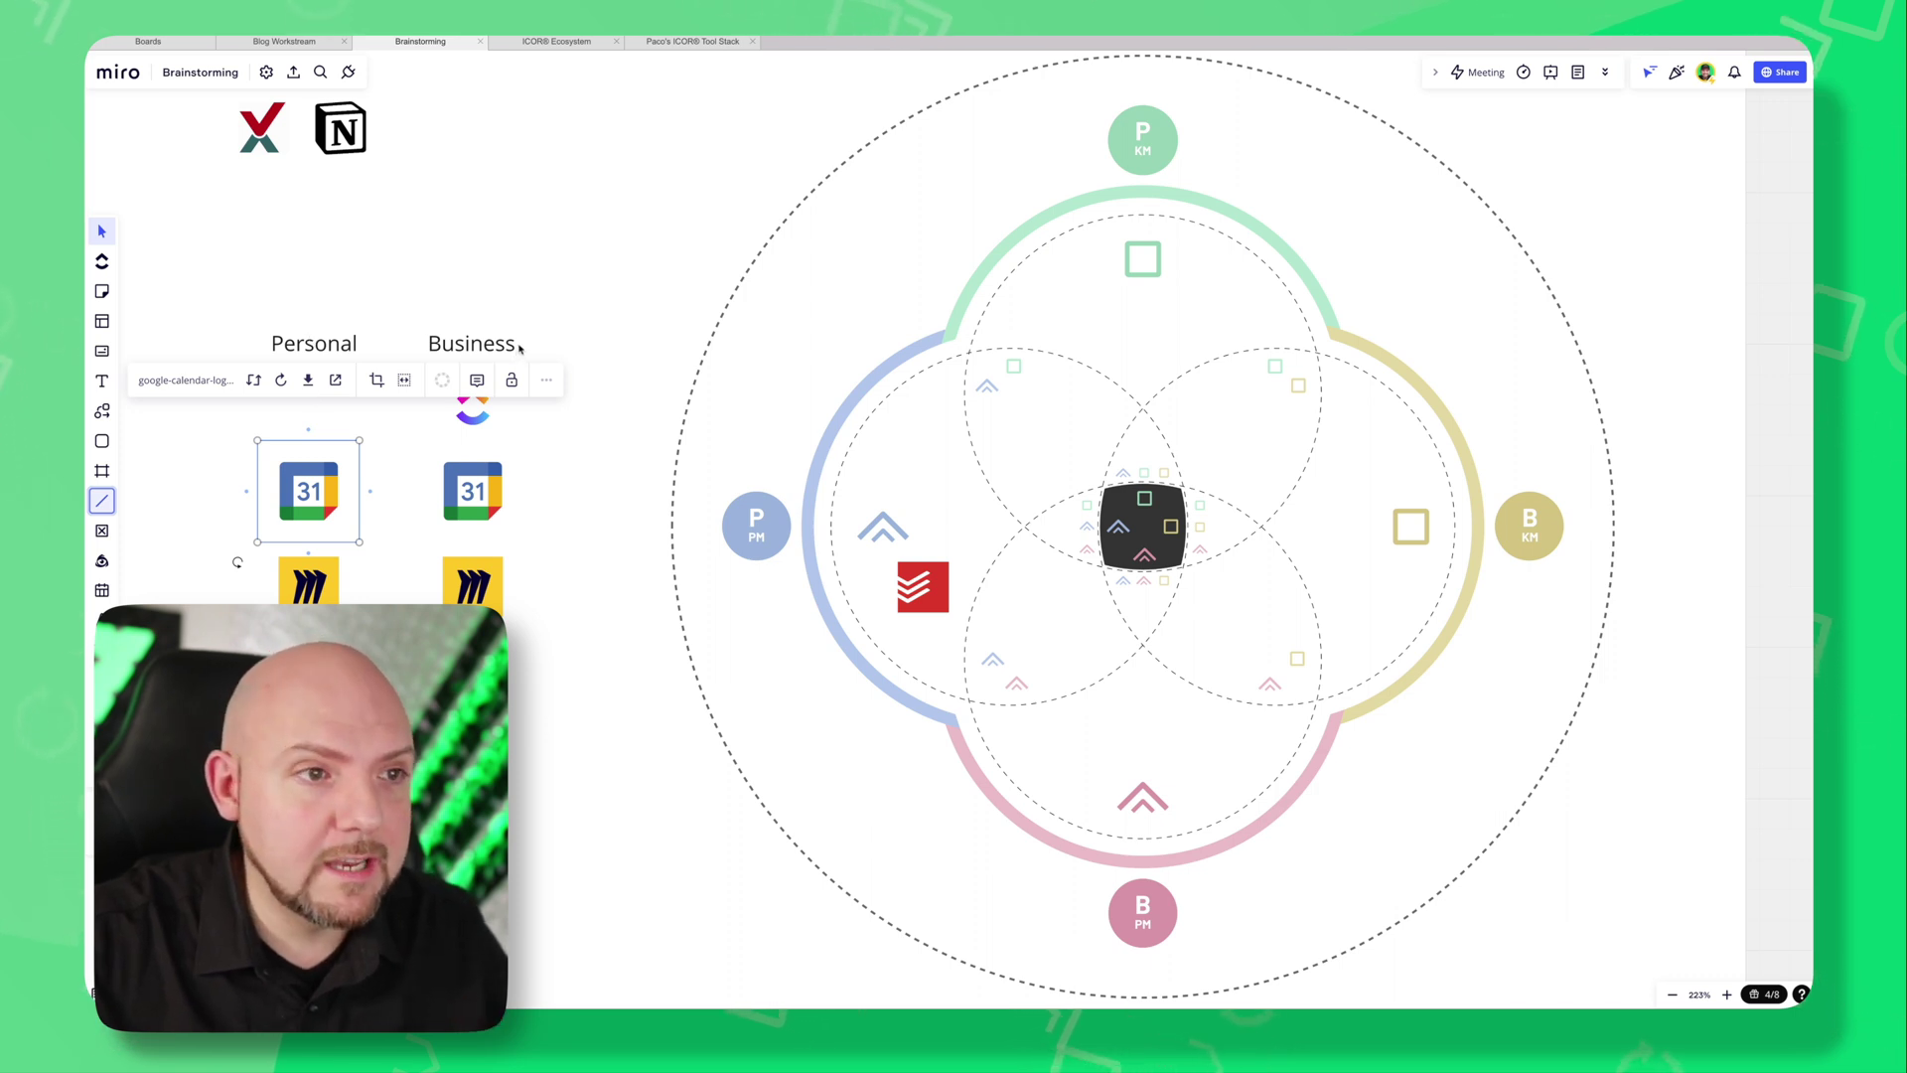
pyautogui.scroll(3, 1048, 621)
pyautogui.scroll(3, 1048, 621)
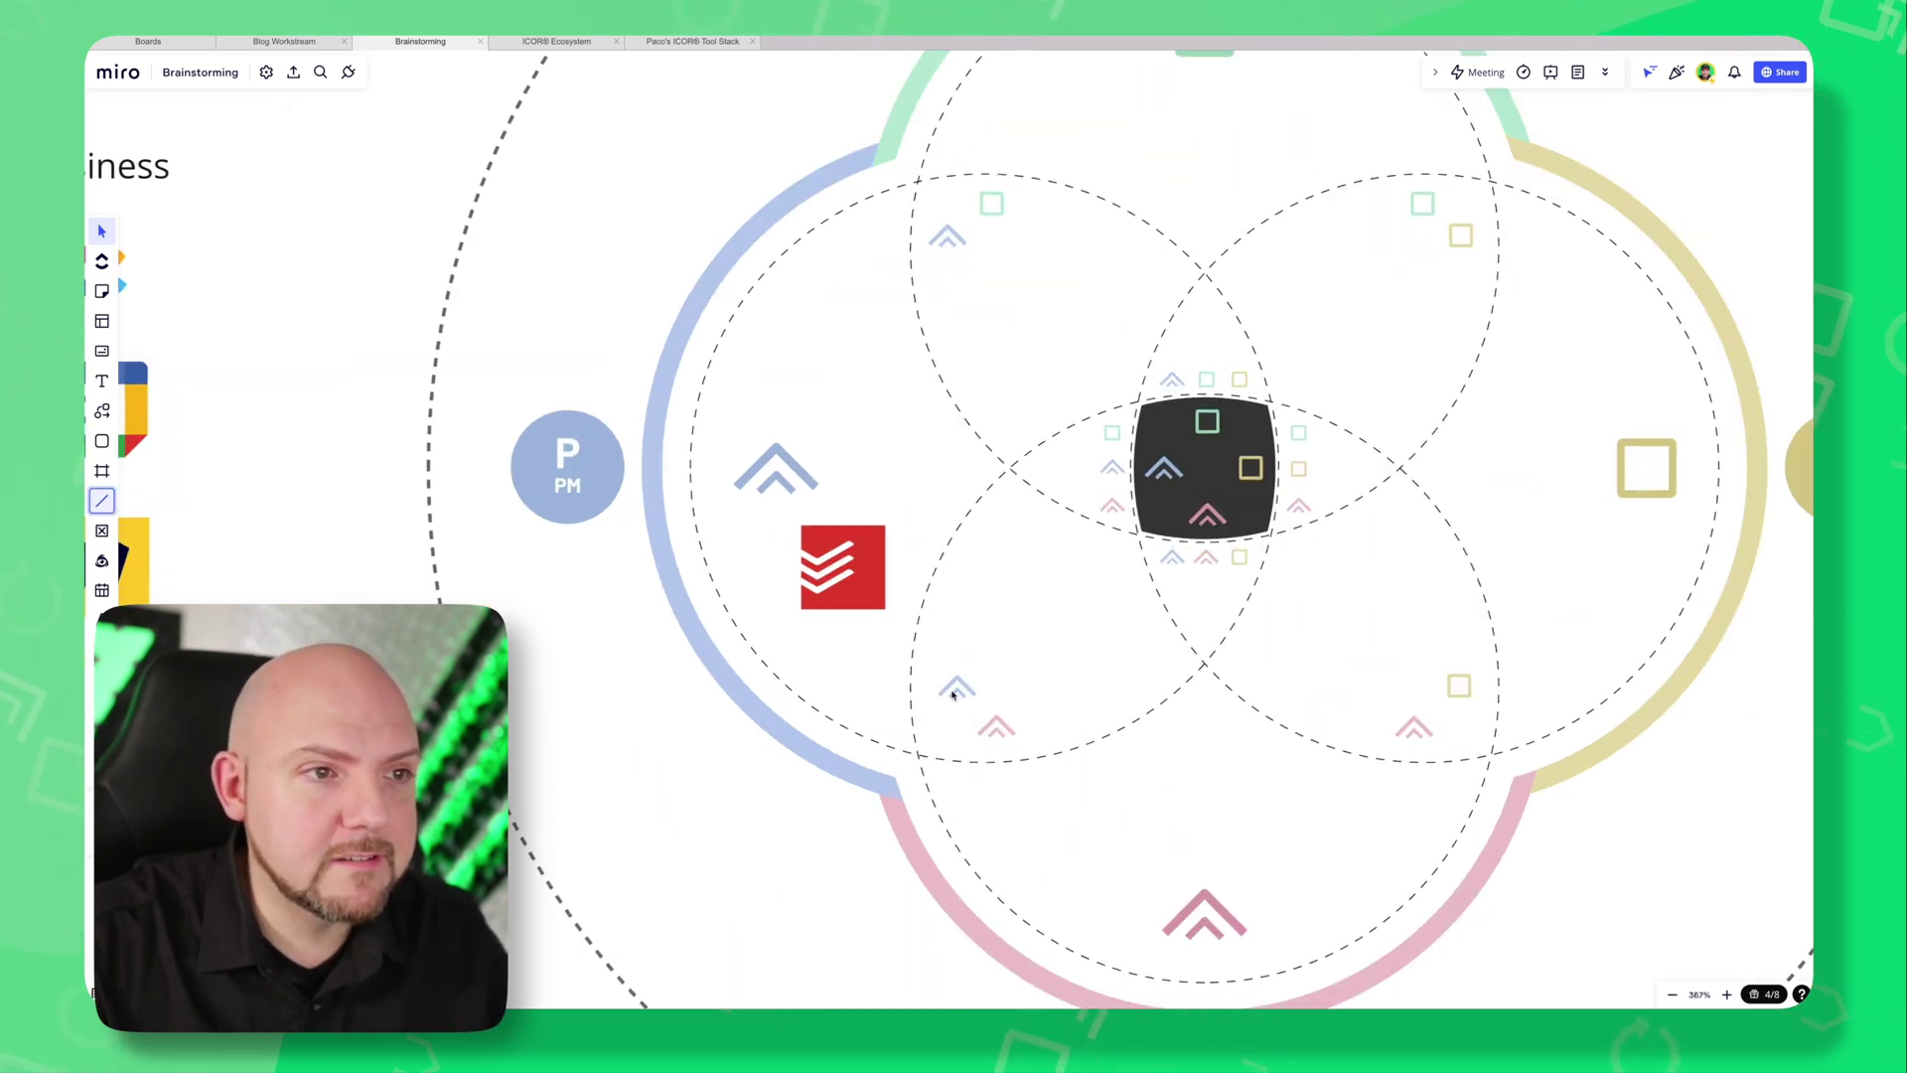
pyautogui.scroll(-5, 1033, 768)
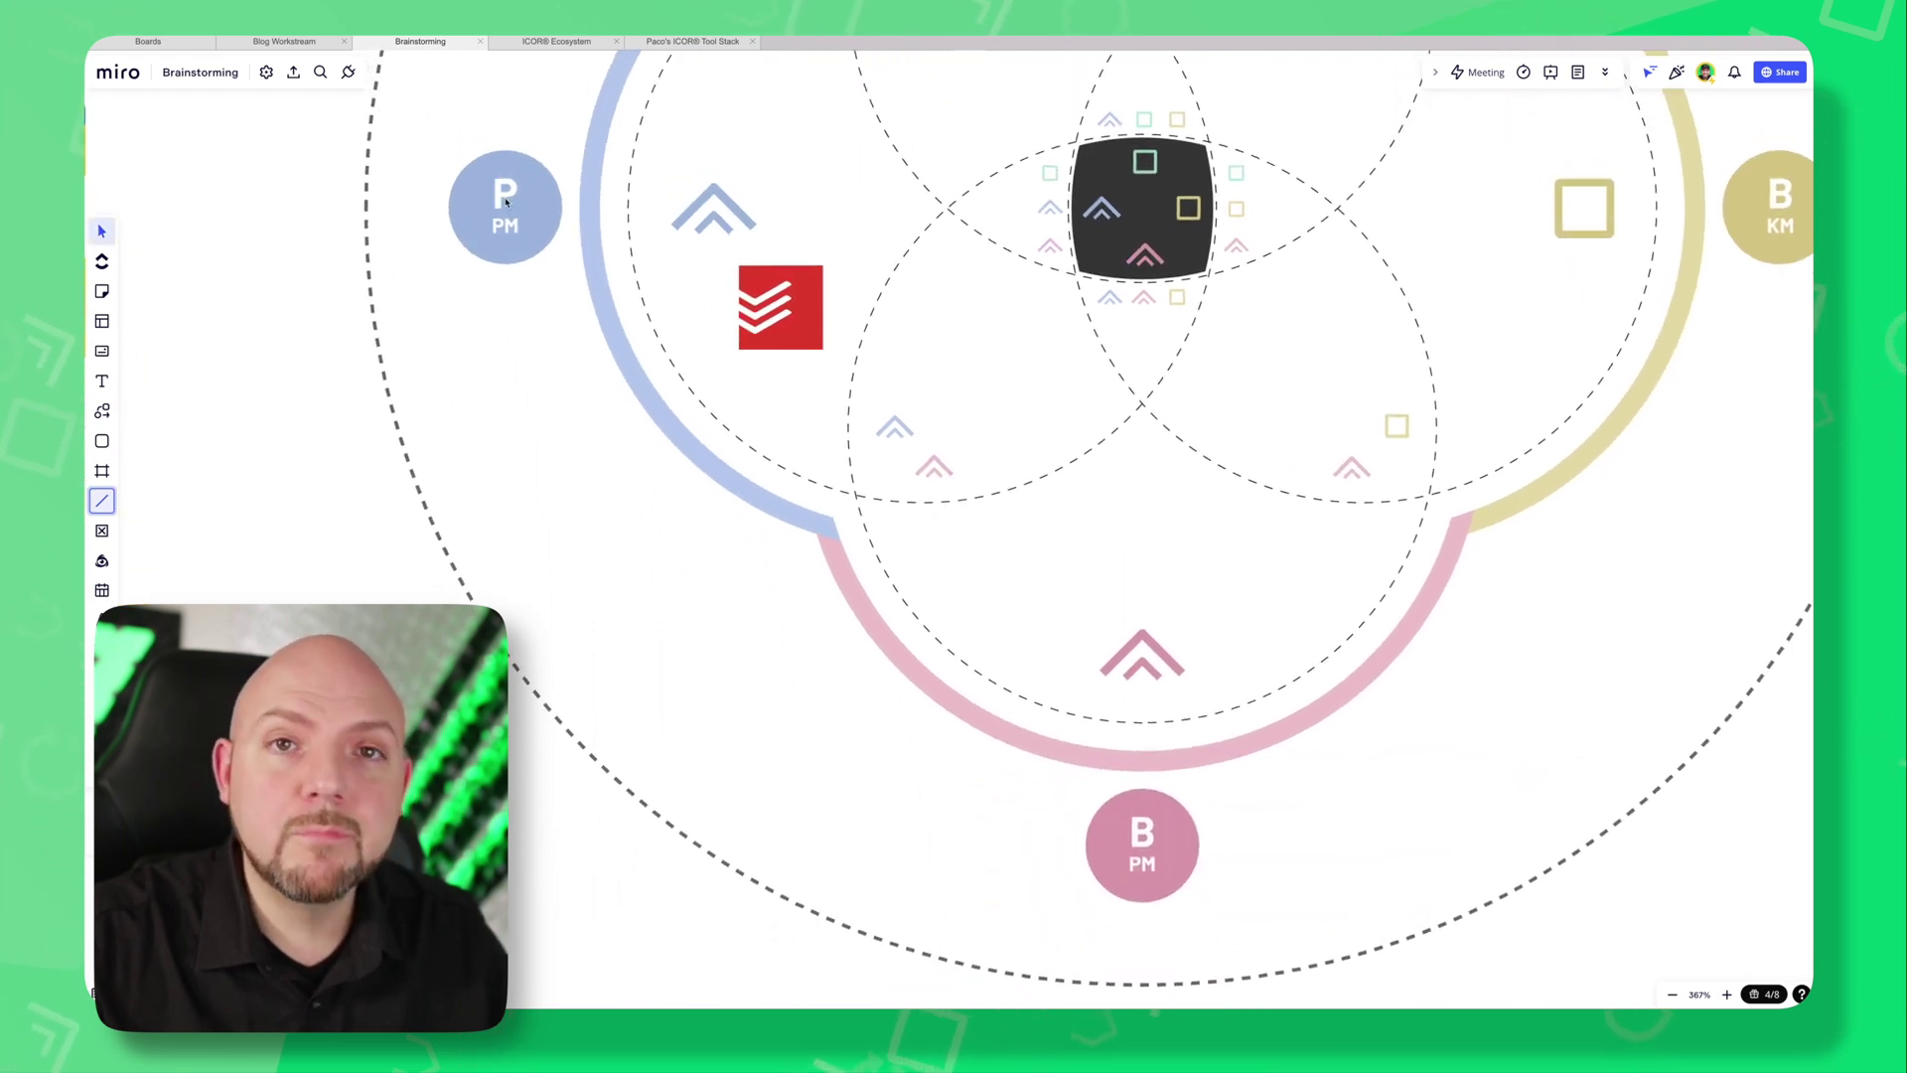
pyautogui.scroll(-5, 1181, 870)
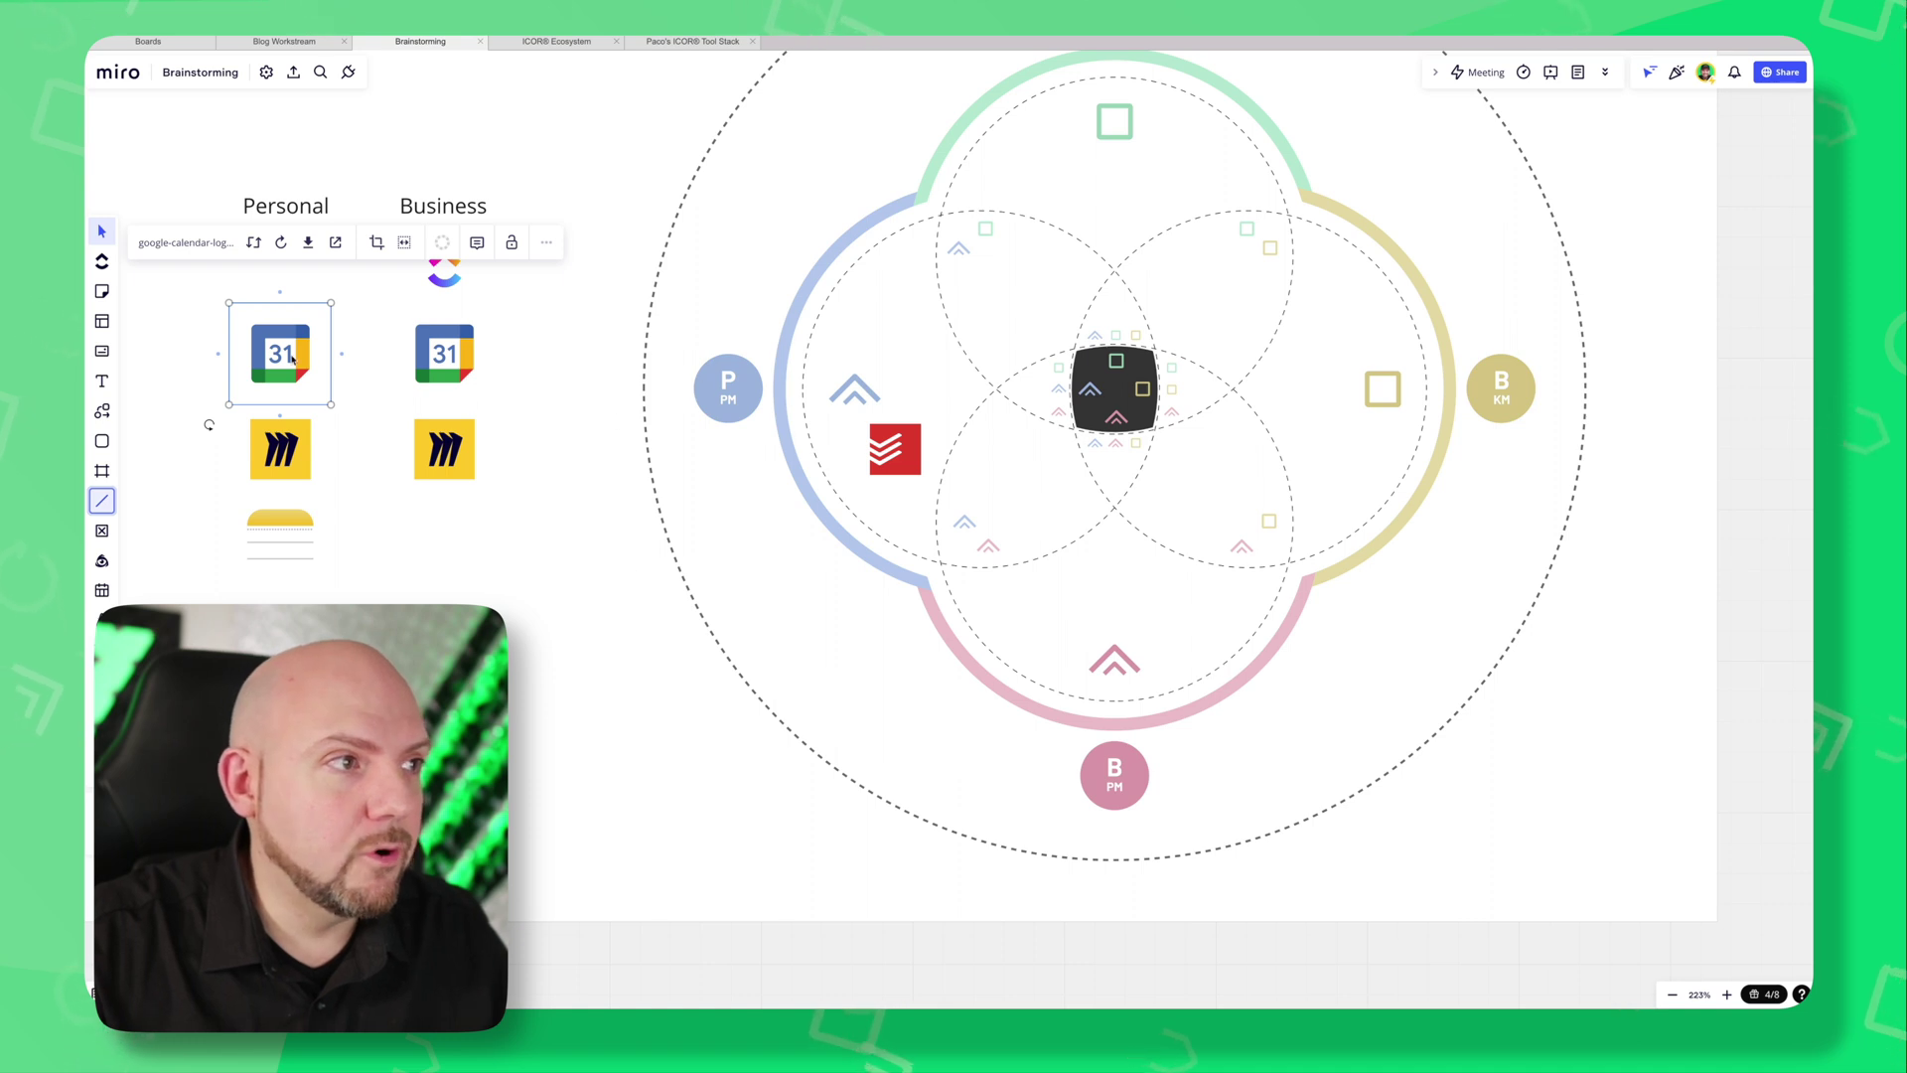
pyautogui.moveTo(291, 358); pyautogui.dragTo(1033, 502)
pyautogui.scroll(2, 1050, 553)
pyautogui.scroll(2, 1047, 541)
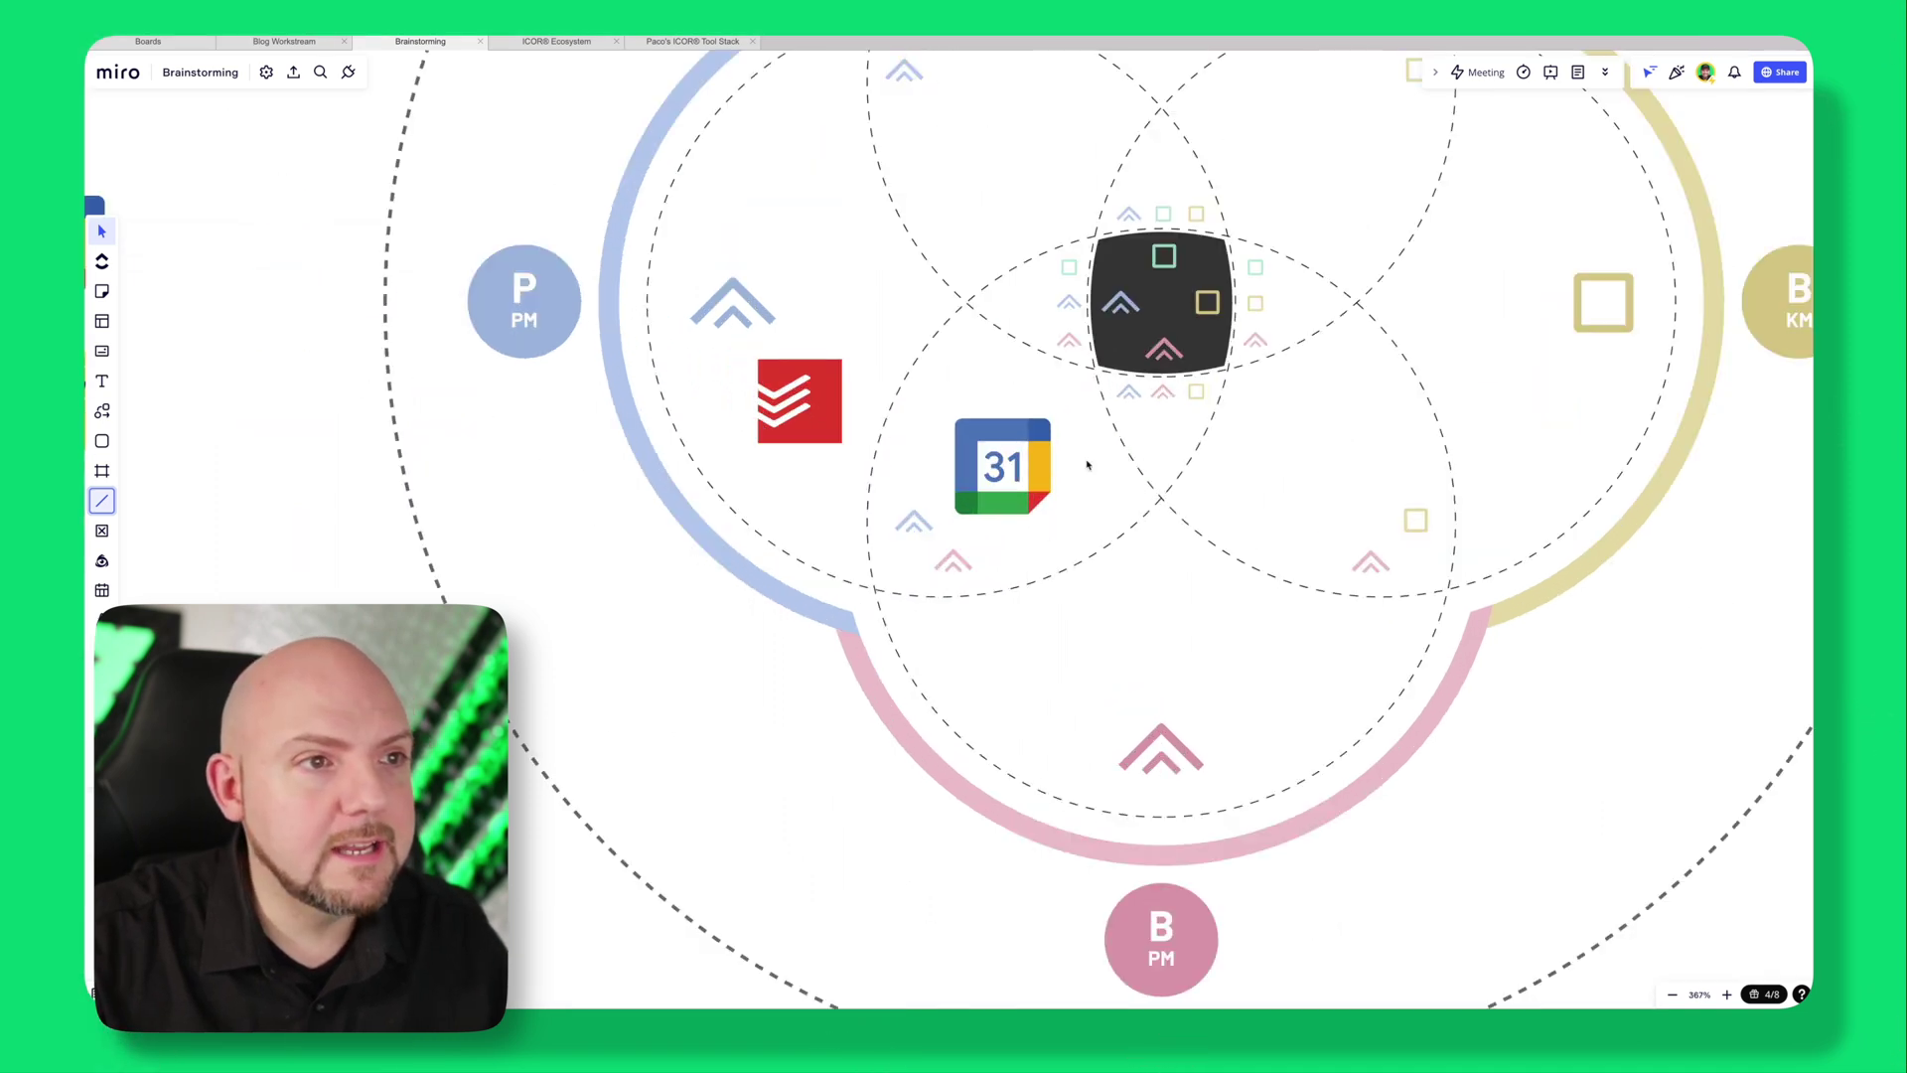
pyautogui.click(1033, 482)
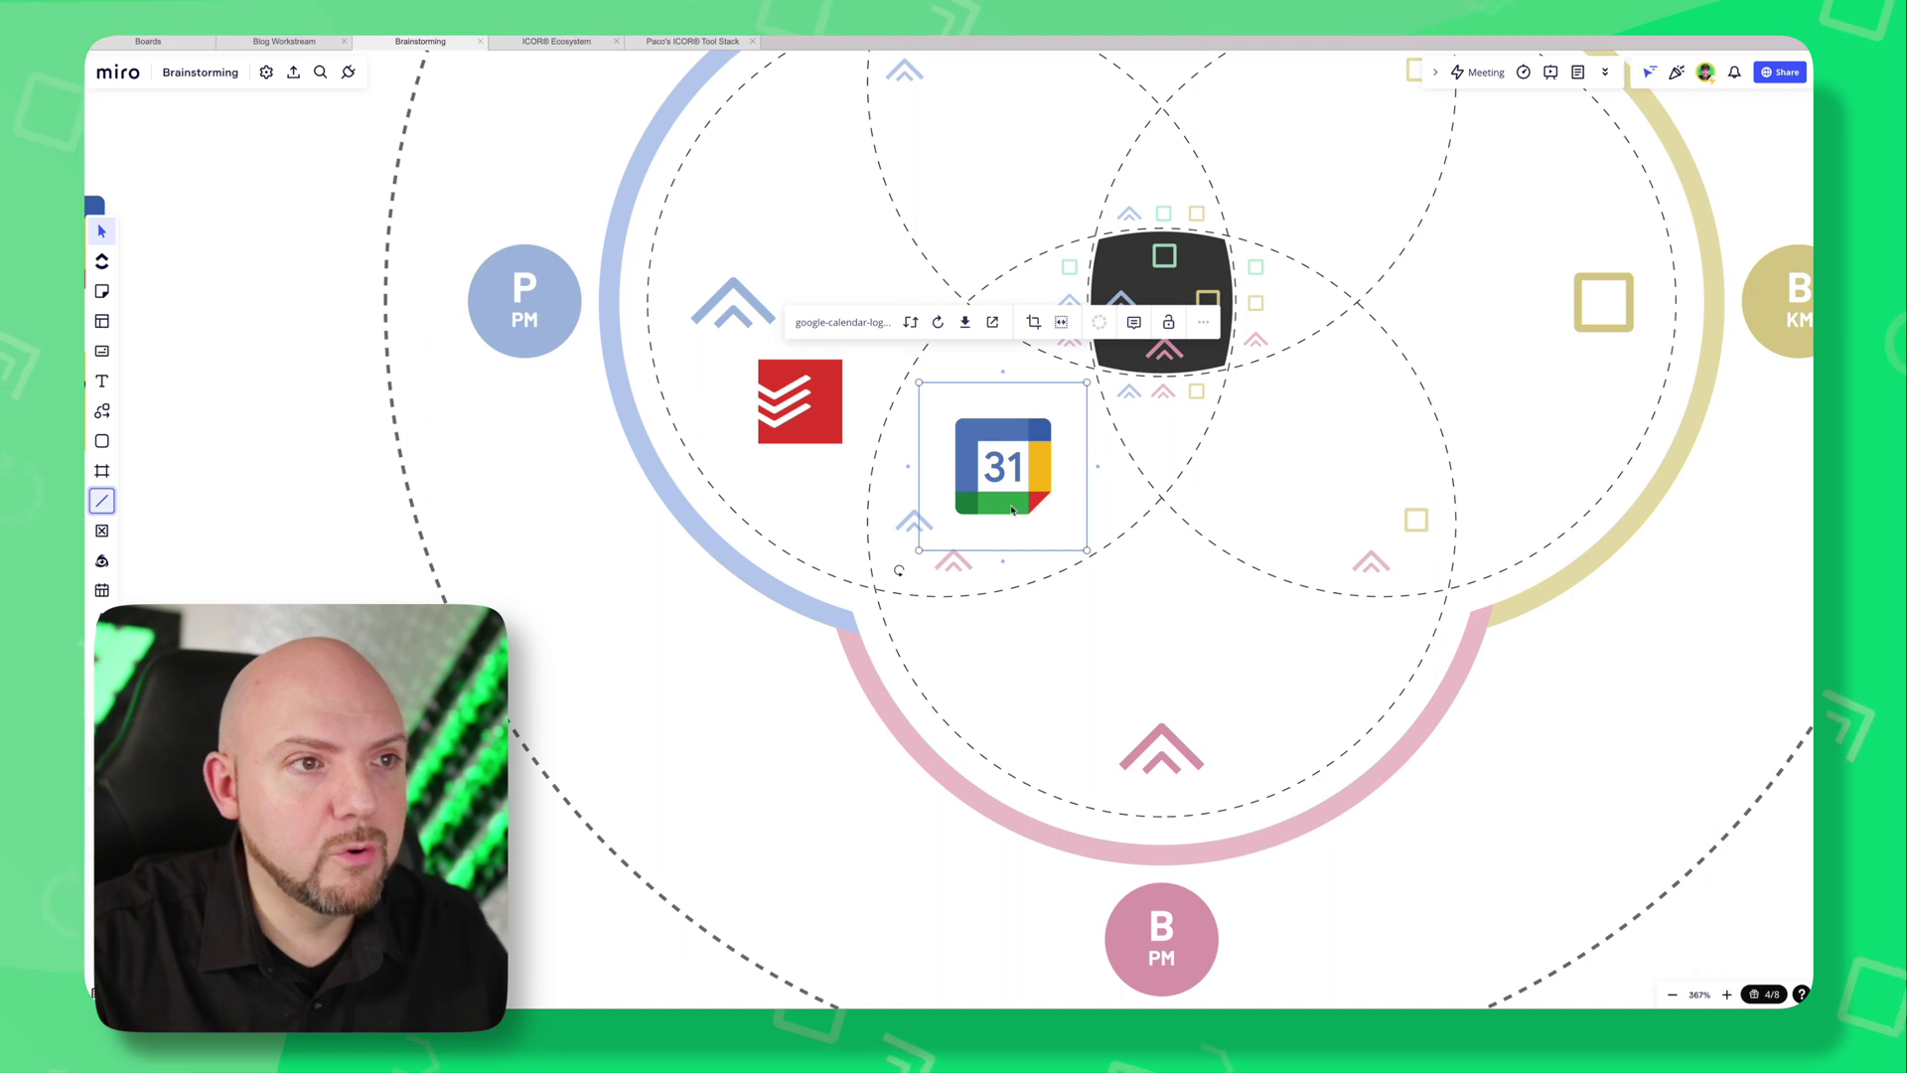
pyautogui.moveTo(1013, 509); pyautogui.dragTo(1025, 508)
pyautogui.click(1044, 380)
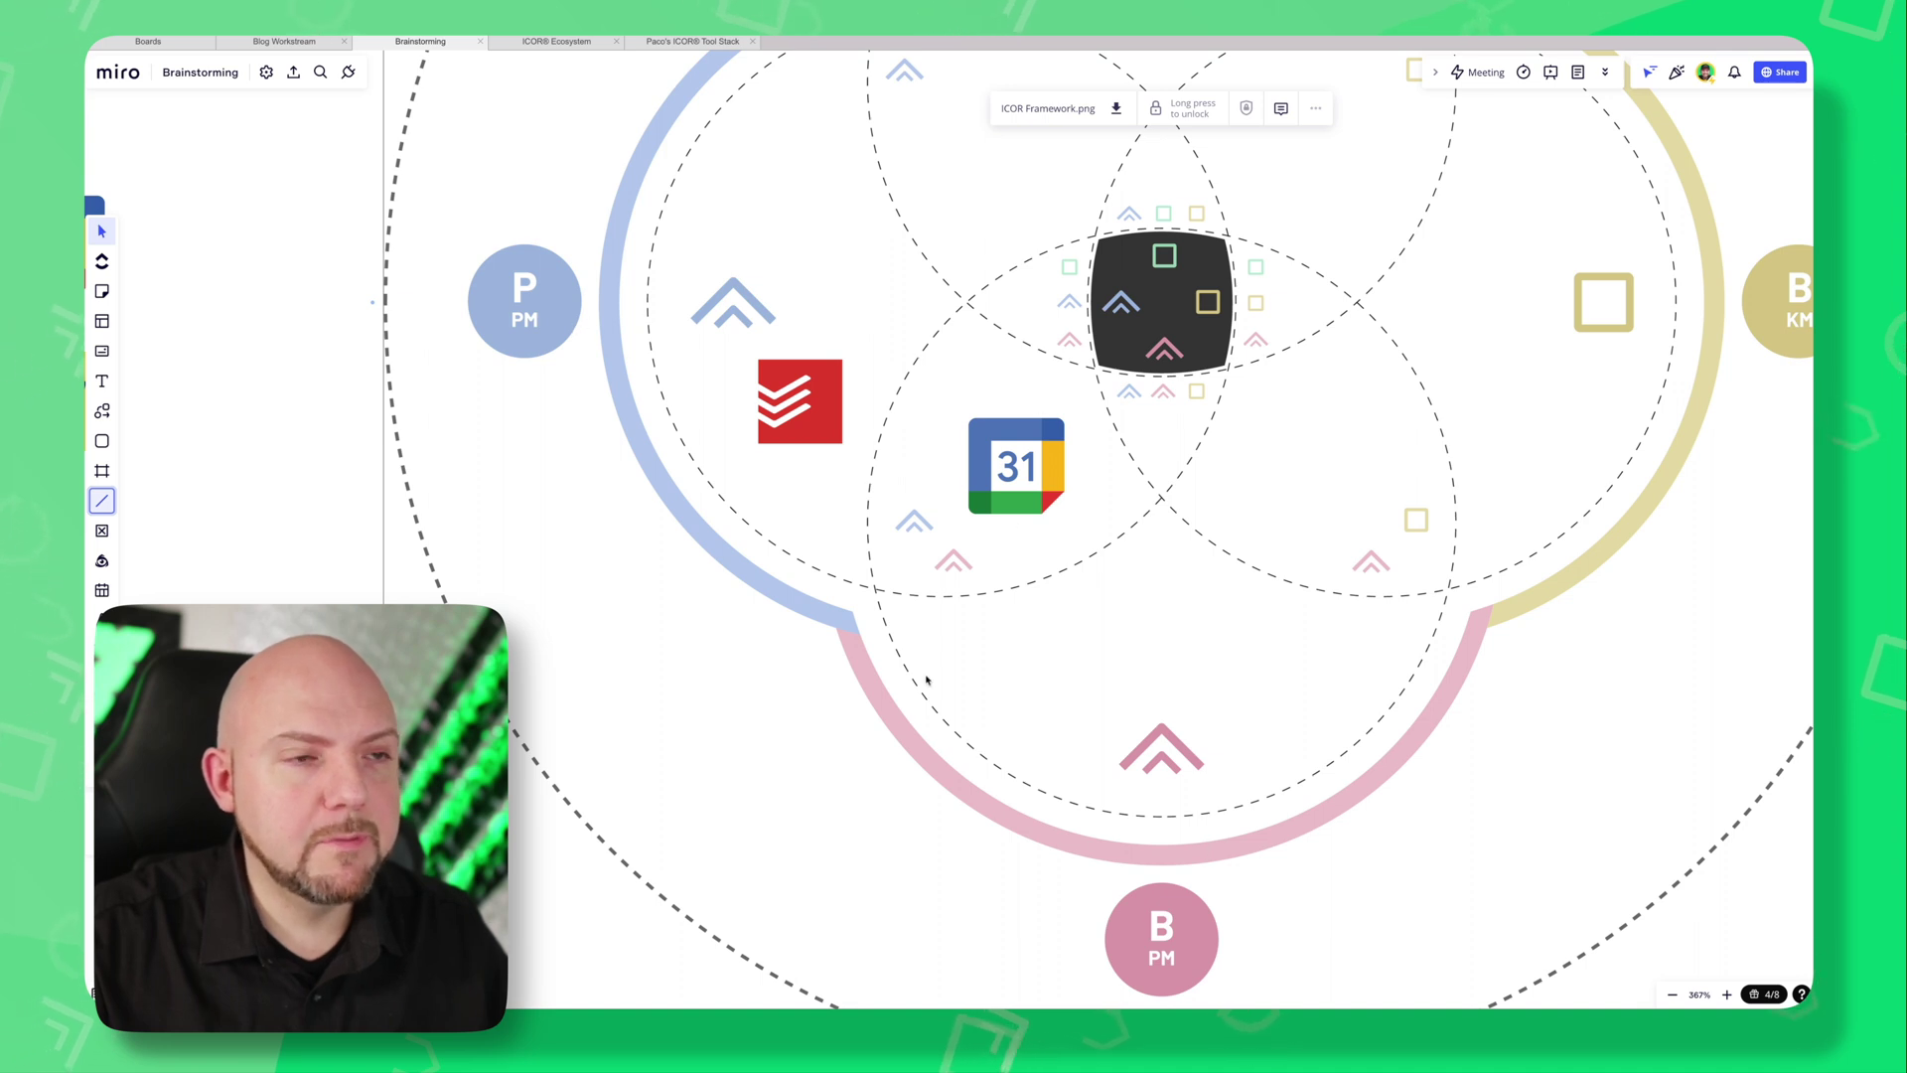
# Move the ClickUp logo into the diagram's lower-right circle.
pyautogui.scroll(-5, 393, 603)
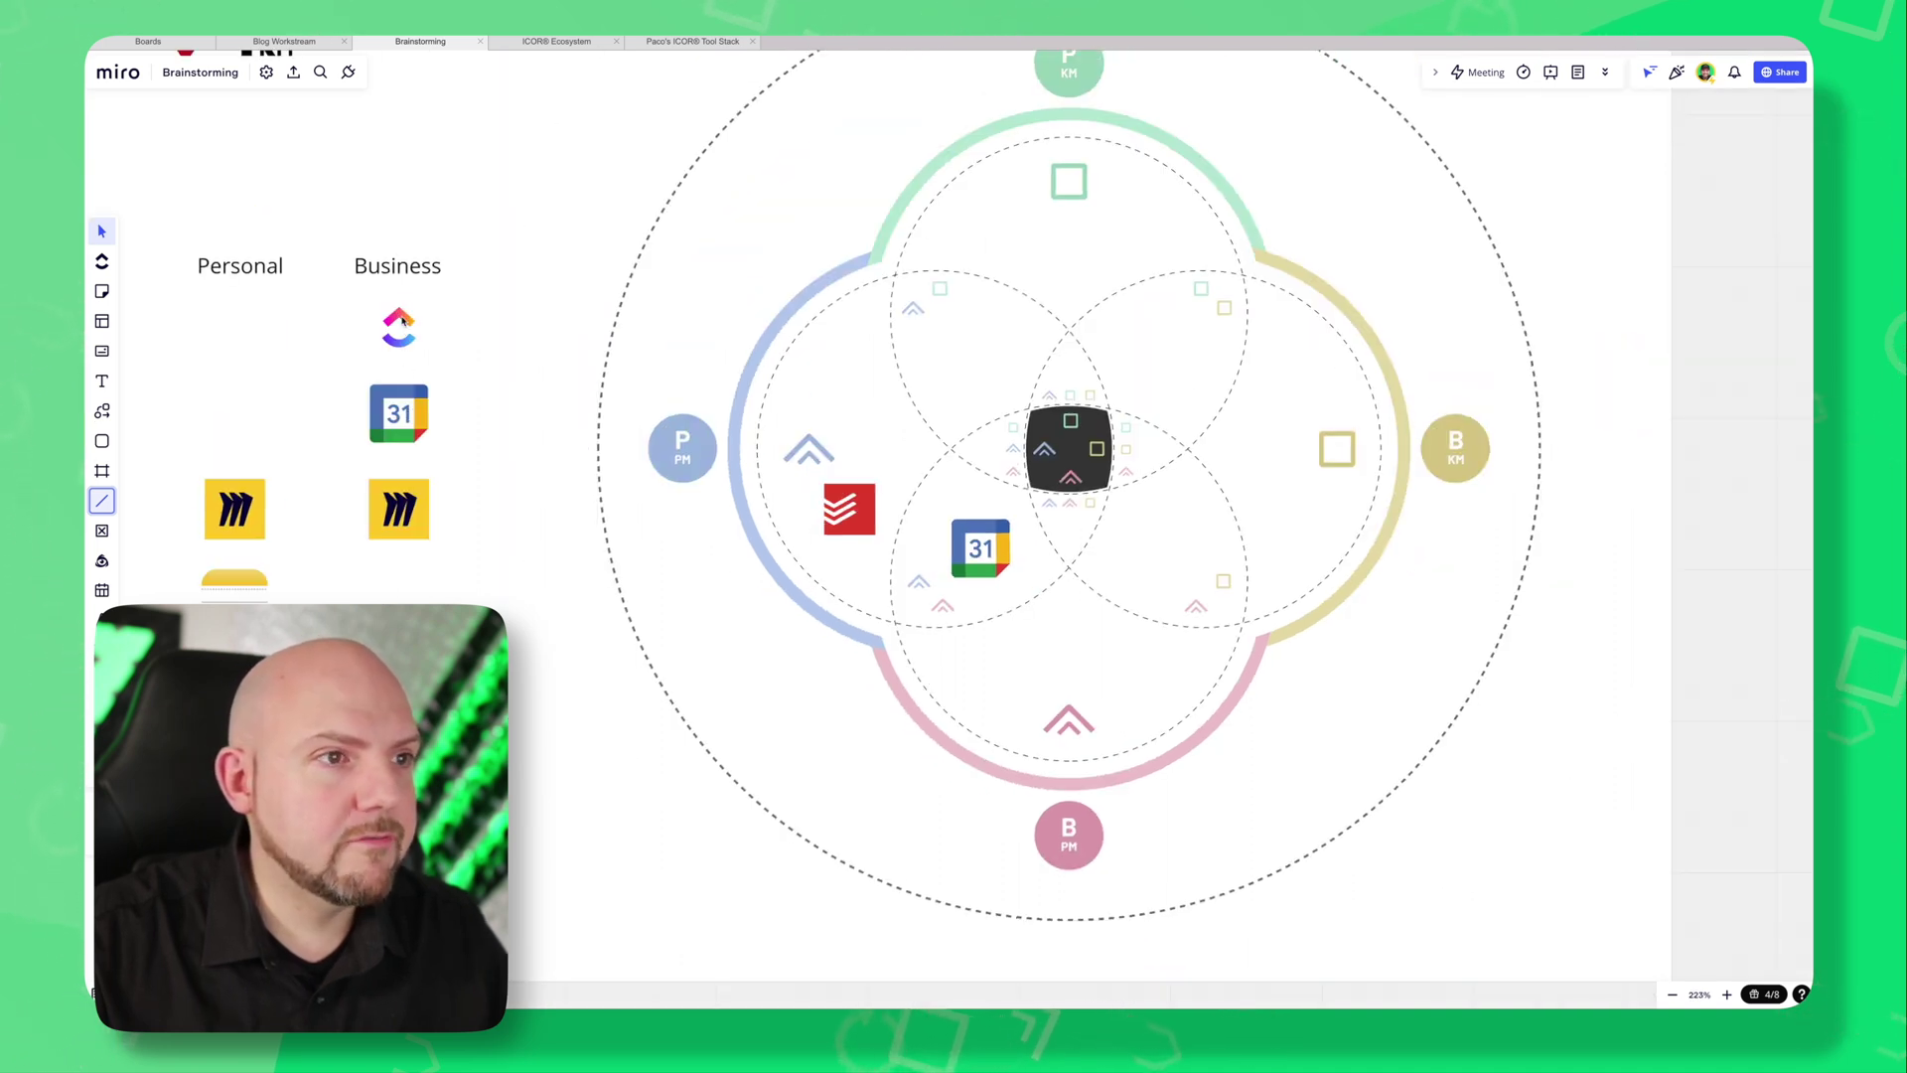
pyautogui.moveTo(402, 320); pyautogui.dragTo(1074, 640)
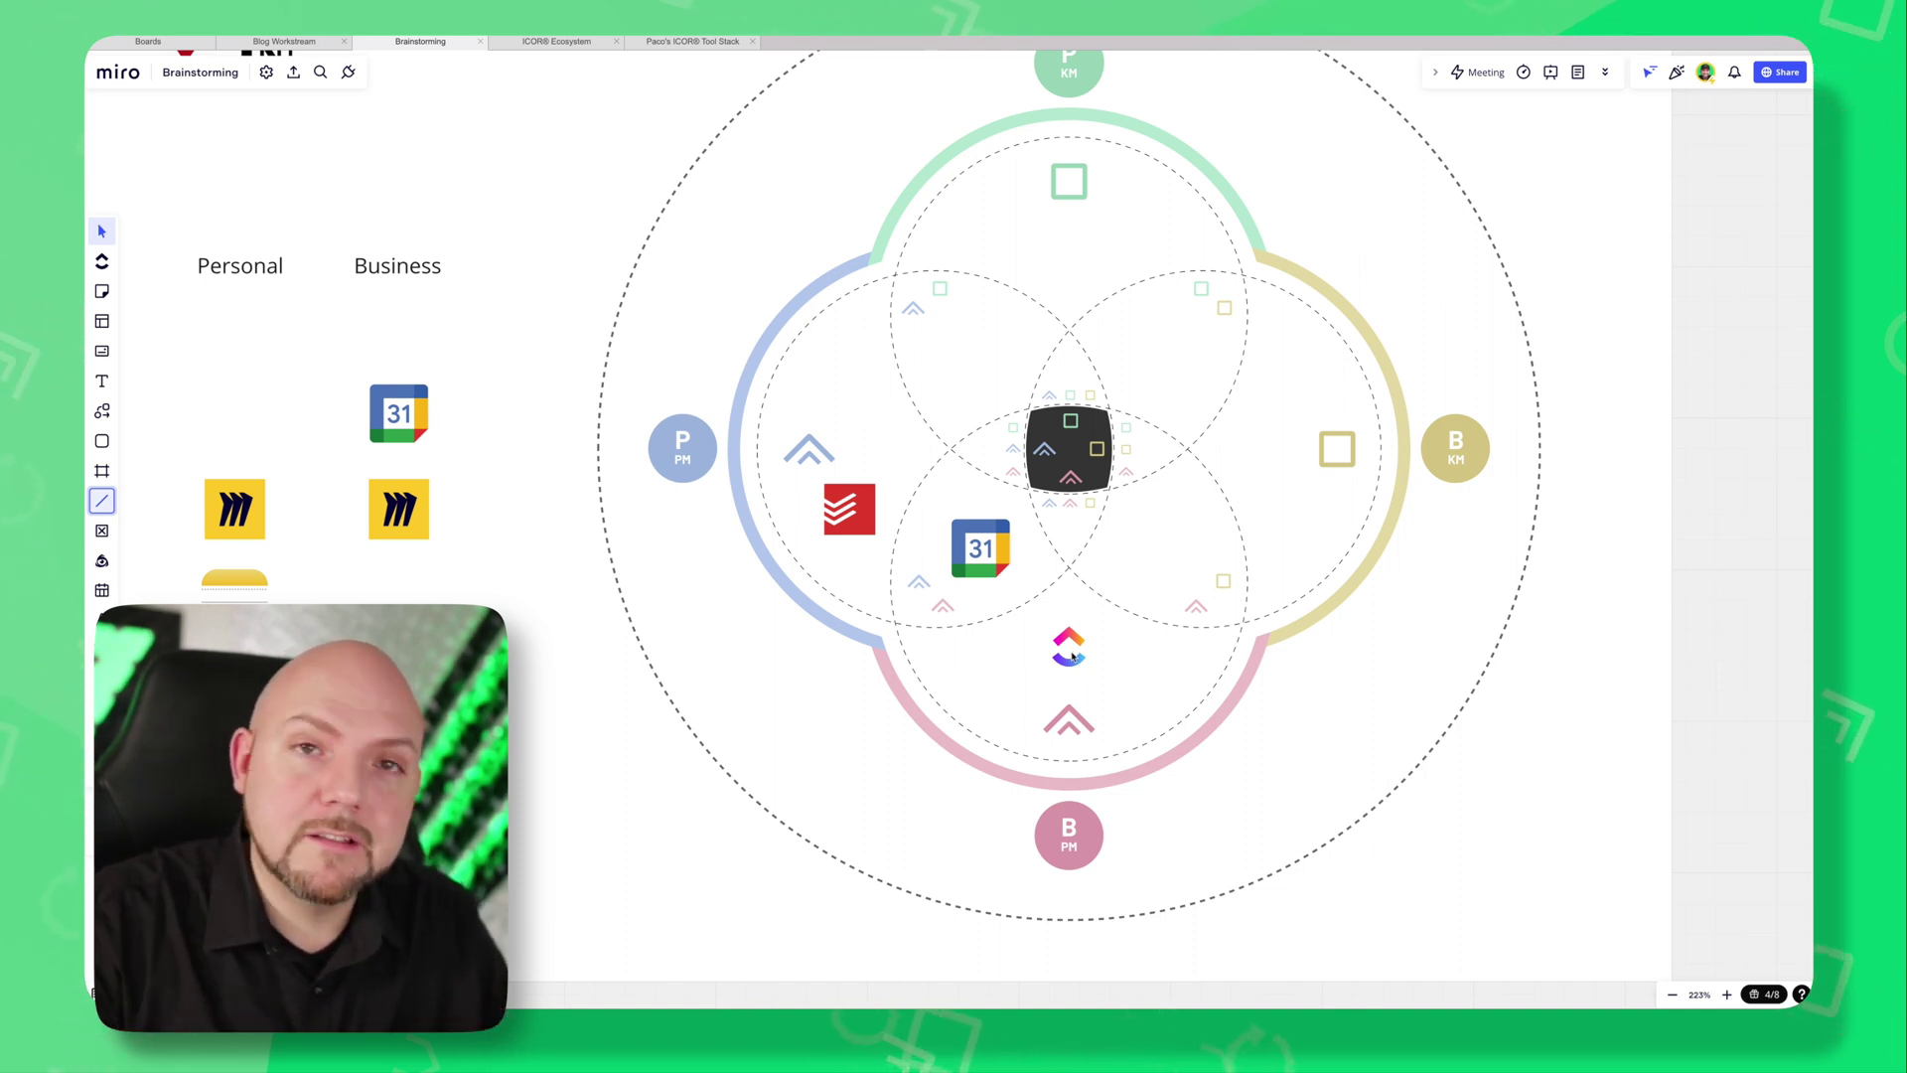
pyautogui.click(1073, 654)
pyautogui.moveTo(1073, 651); pyautogui.dragTo(1177, 552)
pyautogui.click(1375, 694)
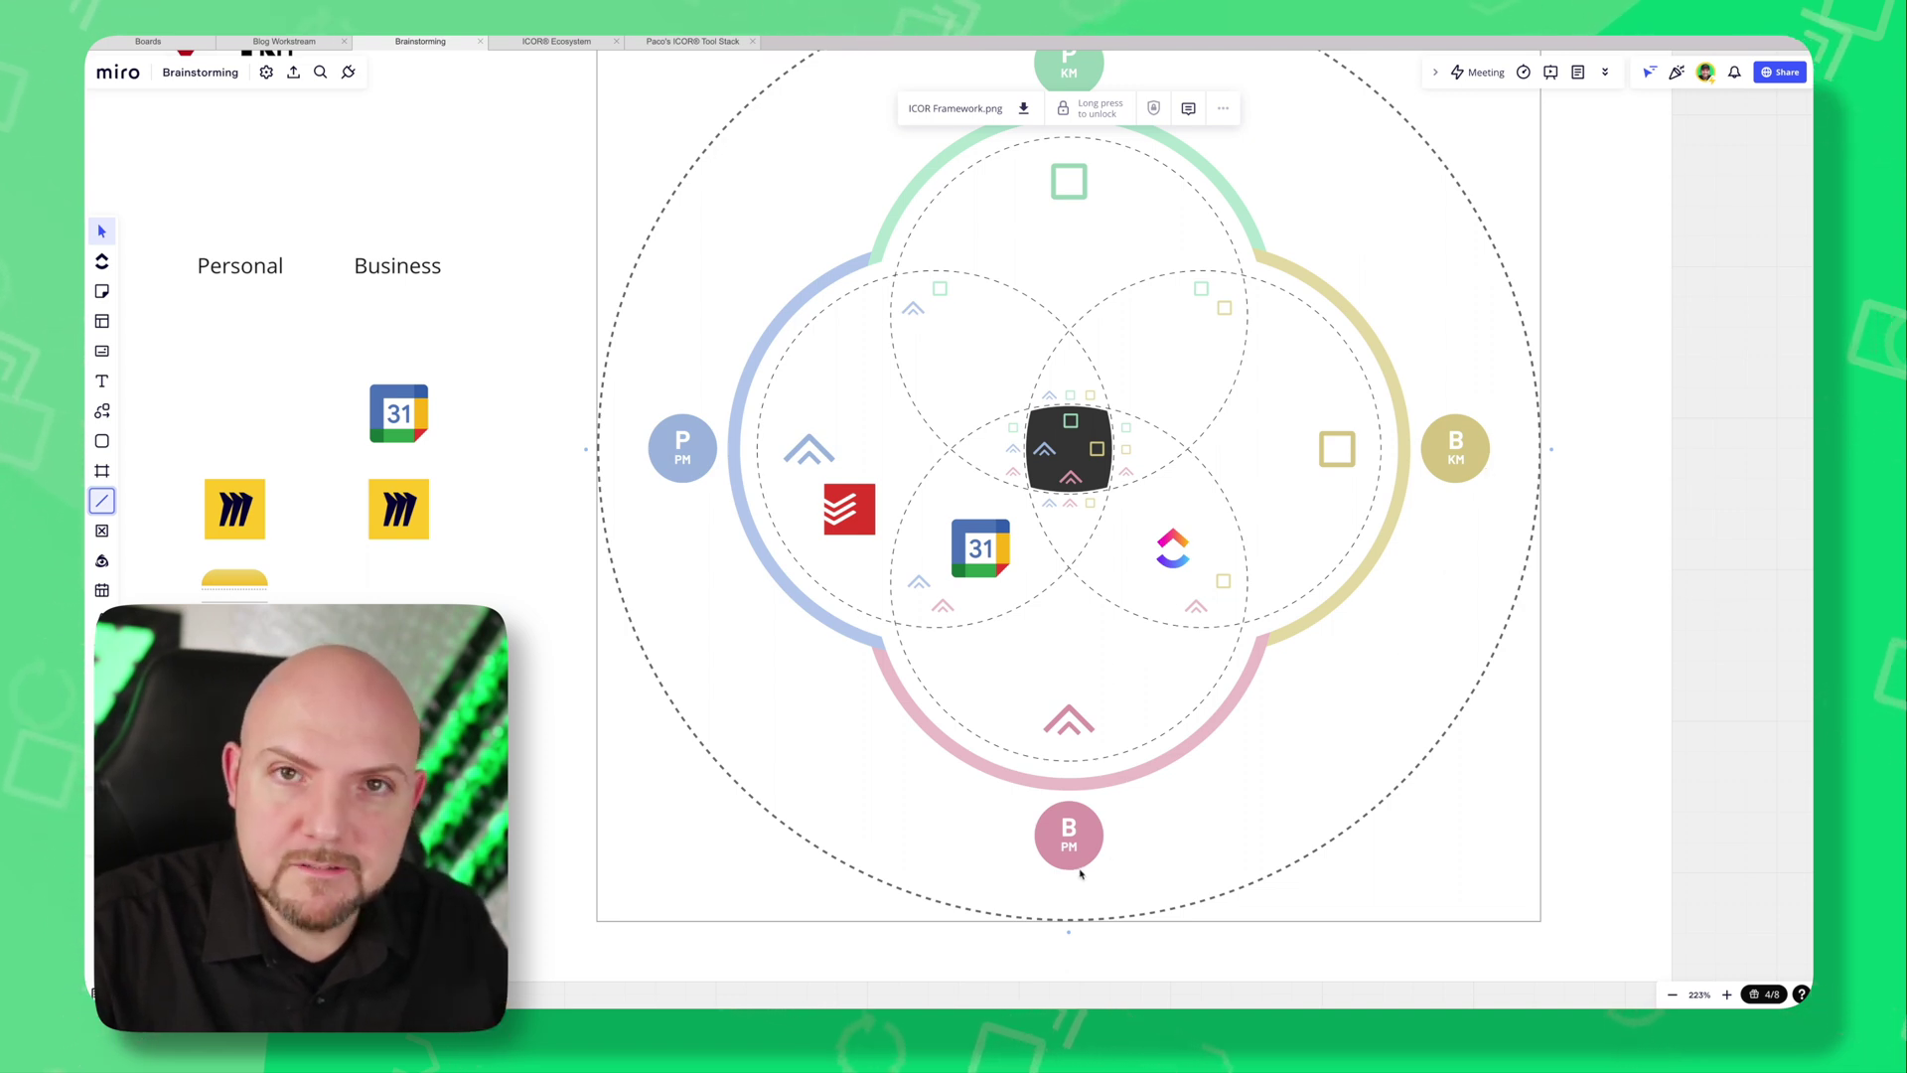
pyautogui.click(401, 599)
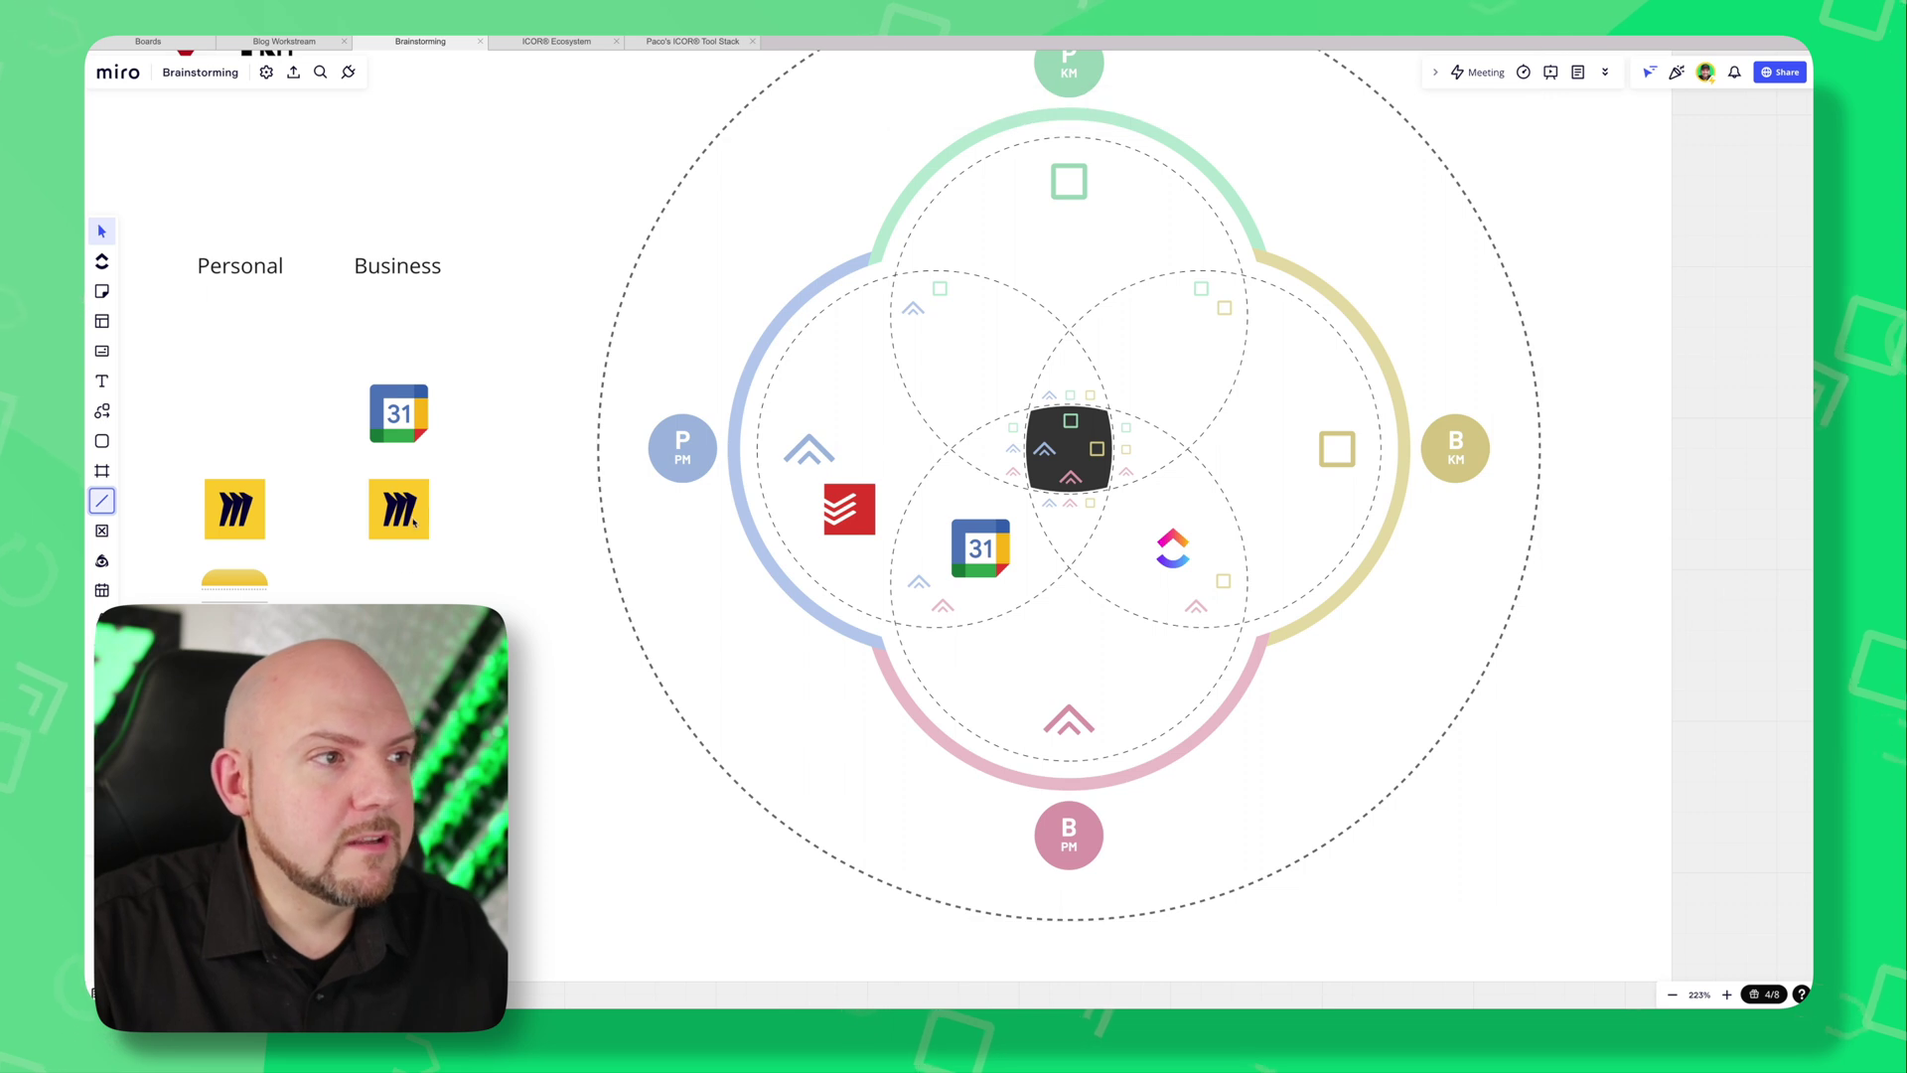
# Move the Notion logo into the diagram's top circle.
pyautogui.scroll(3, 1068, 447)
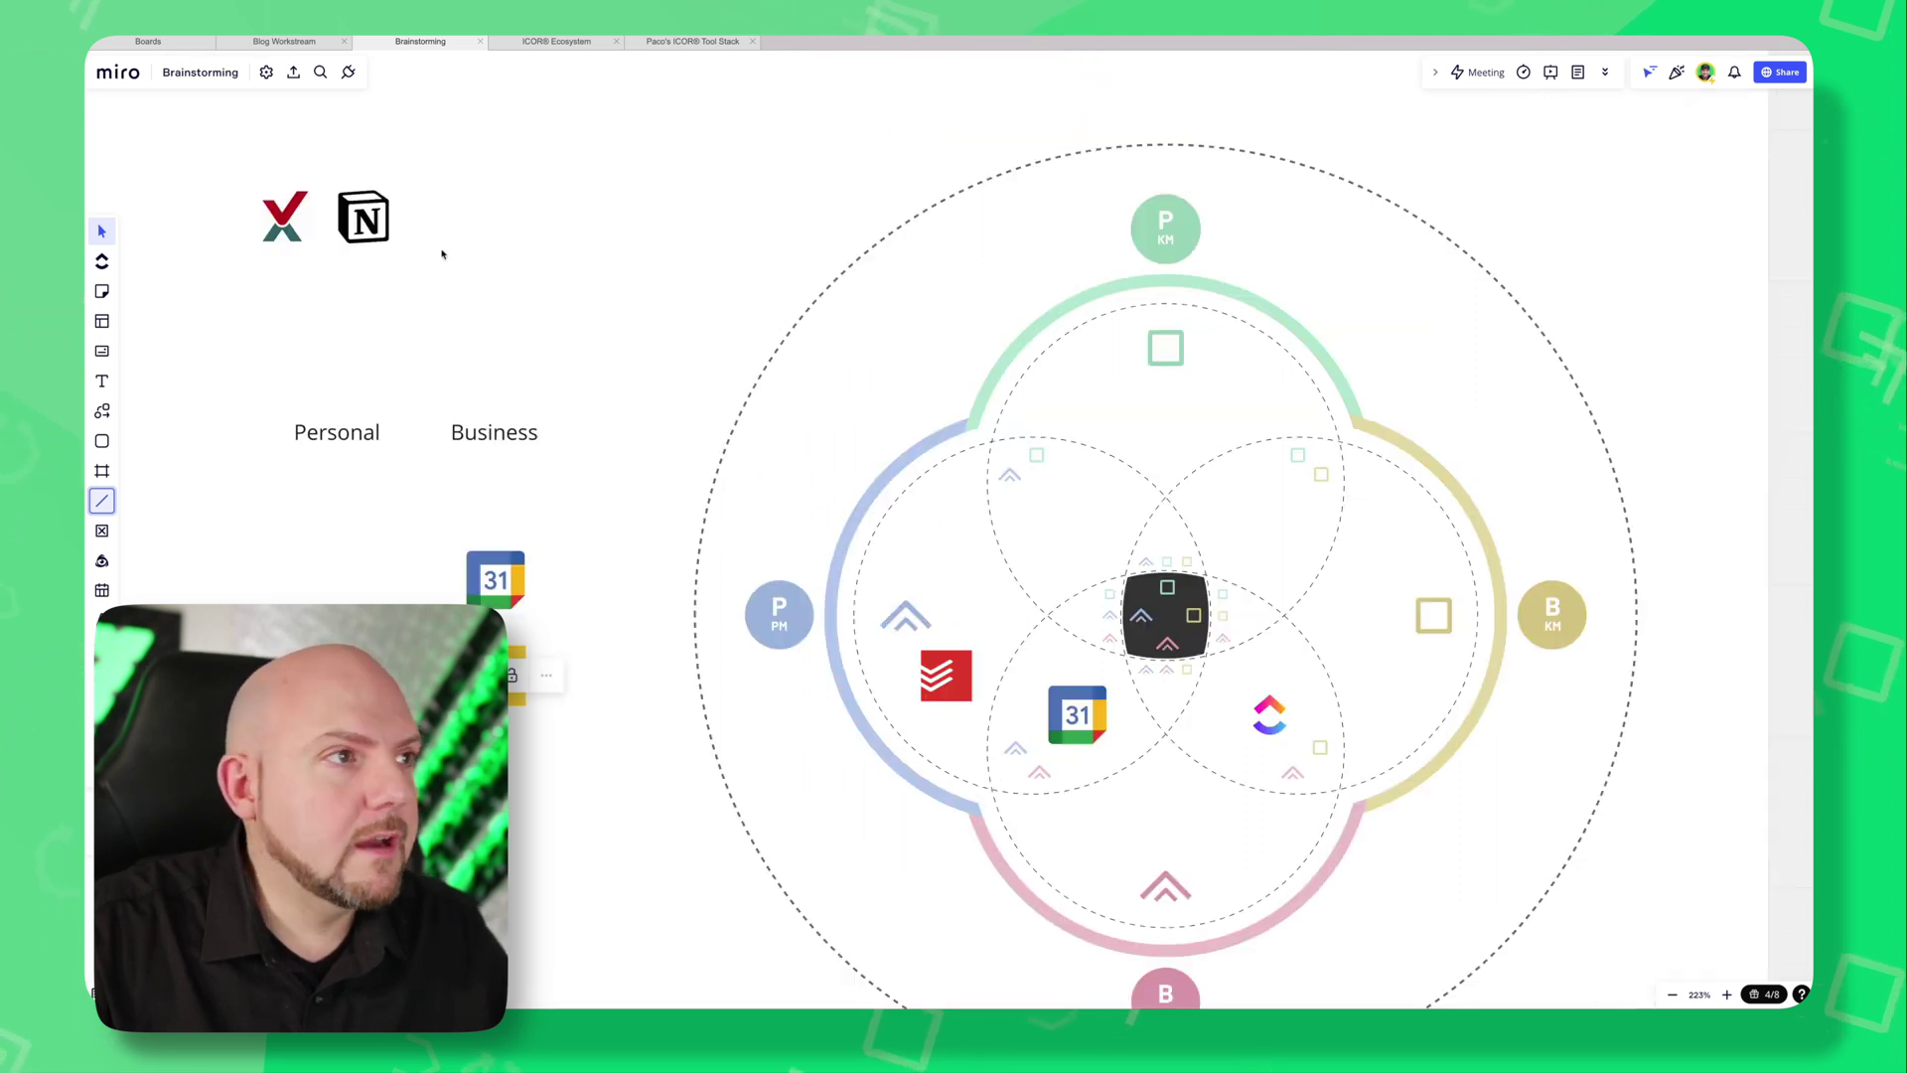
pyautogui.click(365, 215)
pyautogui.moveTo(369, 219); pyautogui.dragTo(1175, 415)
pyautogui.click(1236, 410)
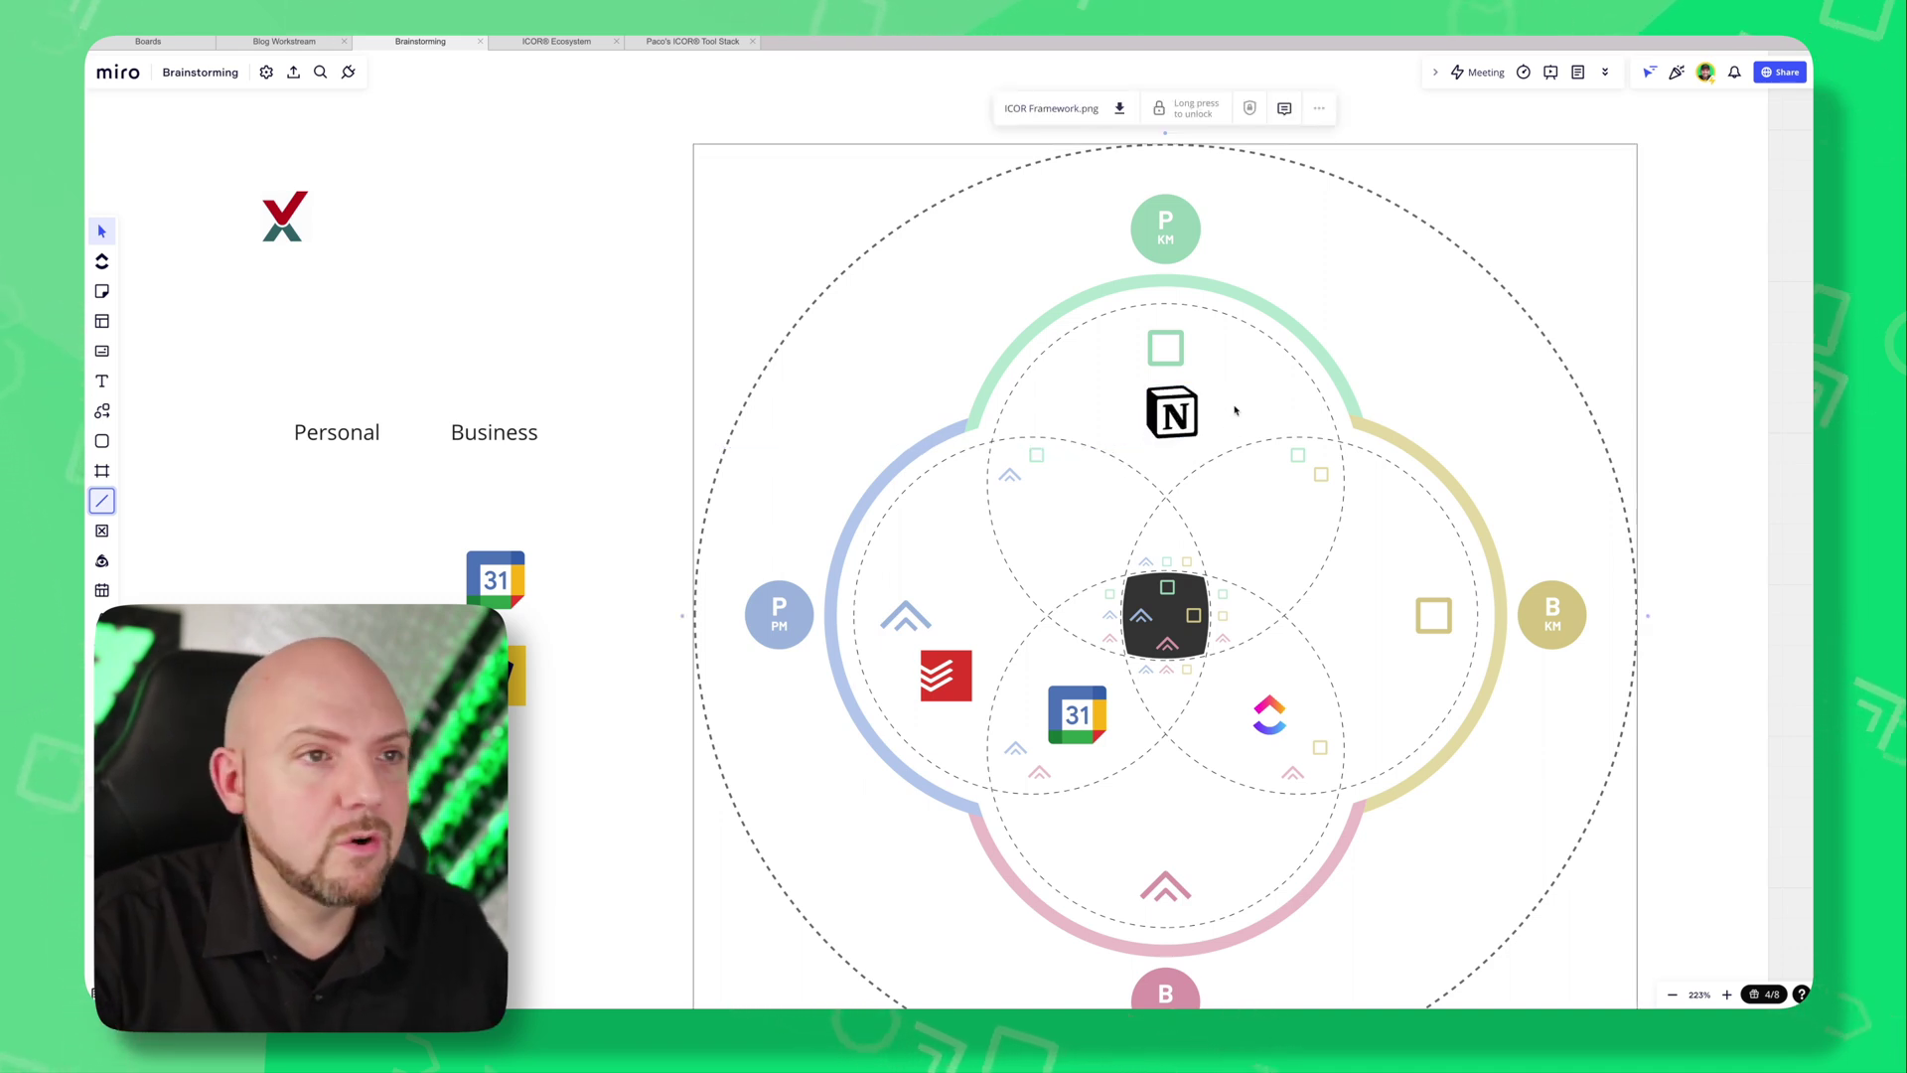
pyautogui.click(553, 281)
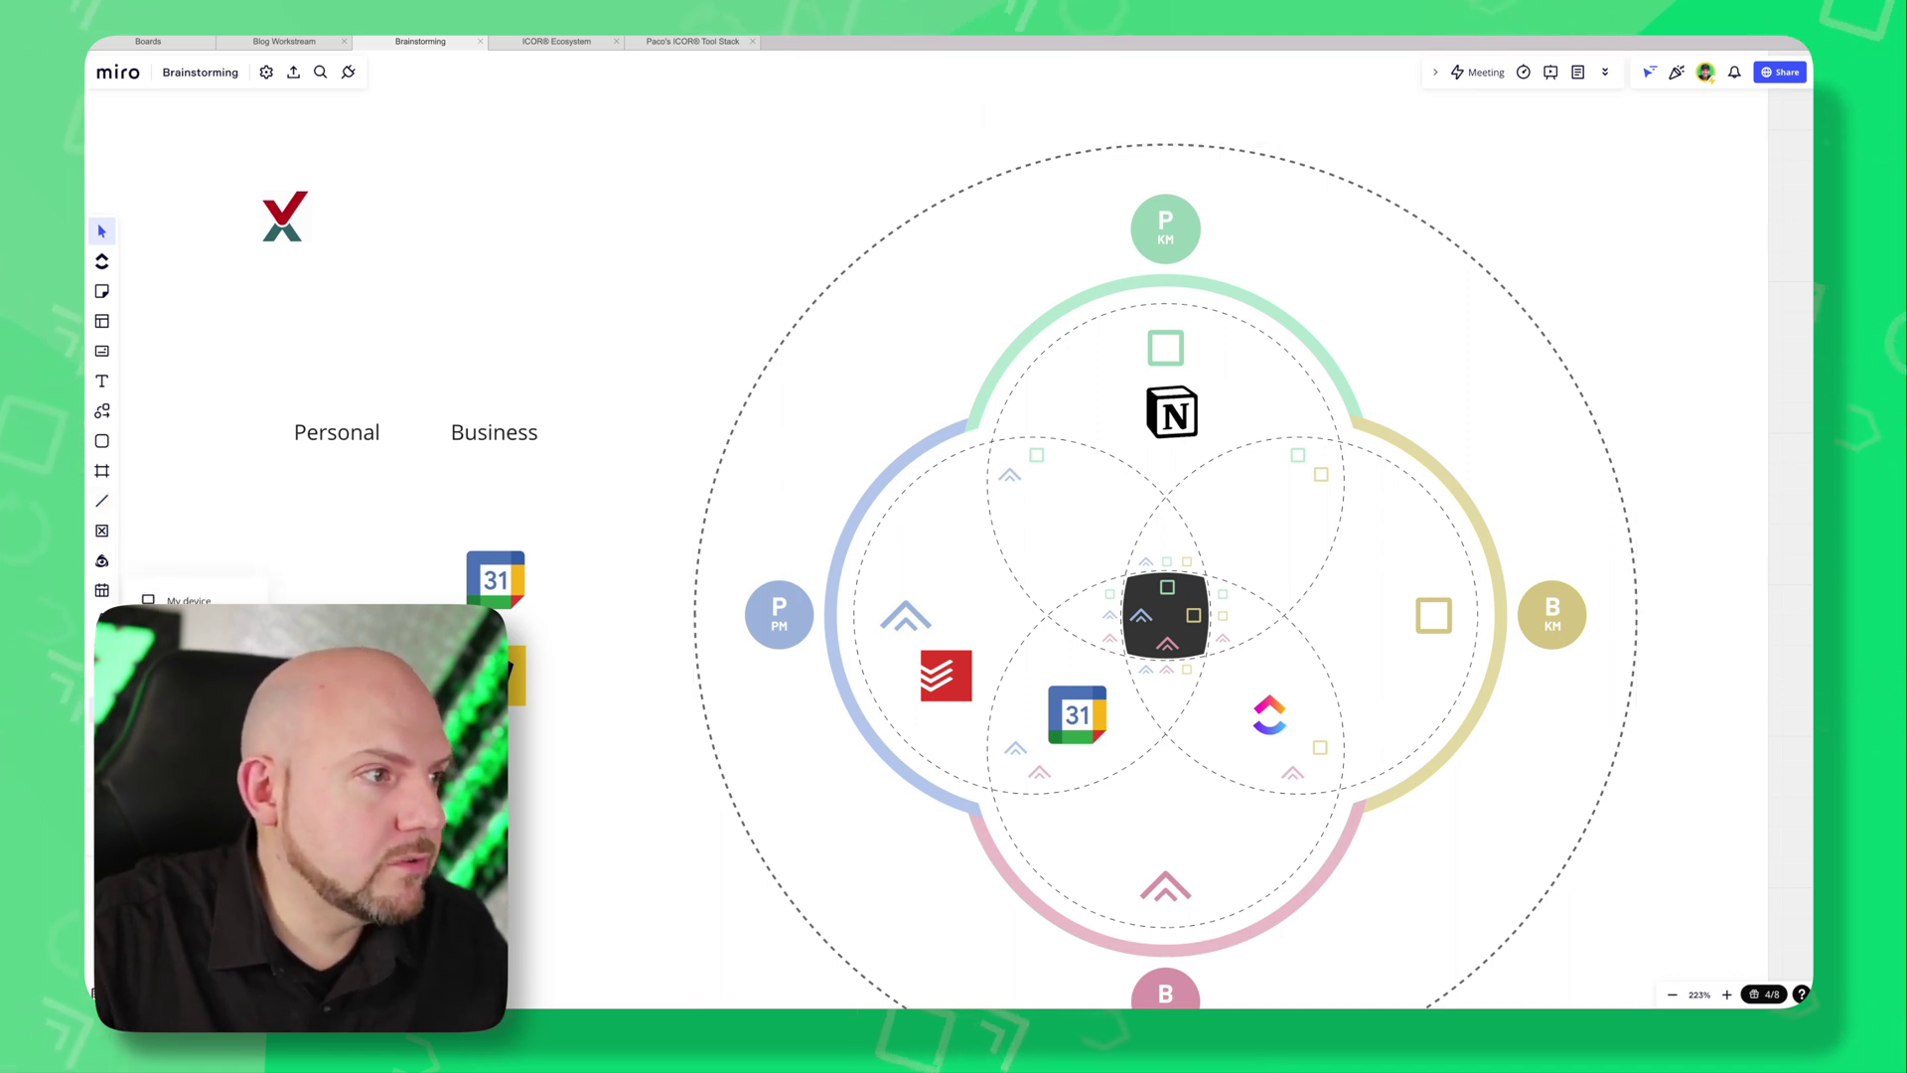
# Add an Evernote logo image, shrink it to a small tile, and drop it beside Notion.
pyautogui.moveTo(94, 524); pyautogui.dragTo(869, 388)
pyautogui.moveTo(1000, 318); pyautogui.dragTo(711, 600)
pyautogui.moveTo(639, 658); pyautogui.dragTo(610, 351)
pyautogui.moveTo(681, 294); pyautogui.dragTo(1107, 410)
pyautogui.click(1159, 194)
# Adjust the Notion and Evernote logos so they sit side by side in the top circle.
pyautogui.click(1172, 412)
pyautogui.moveTo(1172, 412); pyautogui.dragTo(1126, 411)
pyautogui.click(1106, 405)
pyautogui.click(559, 232)
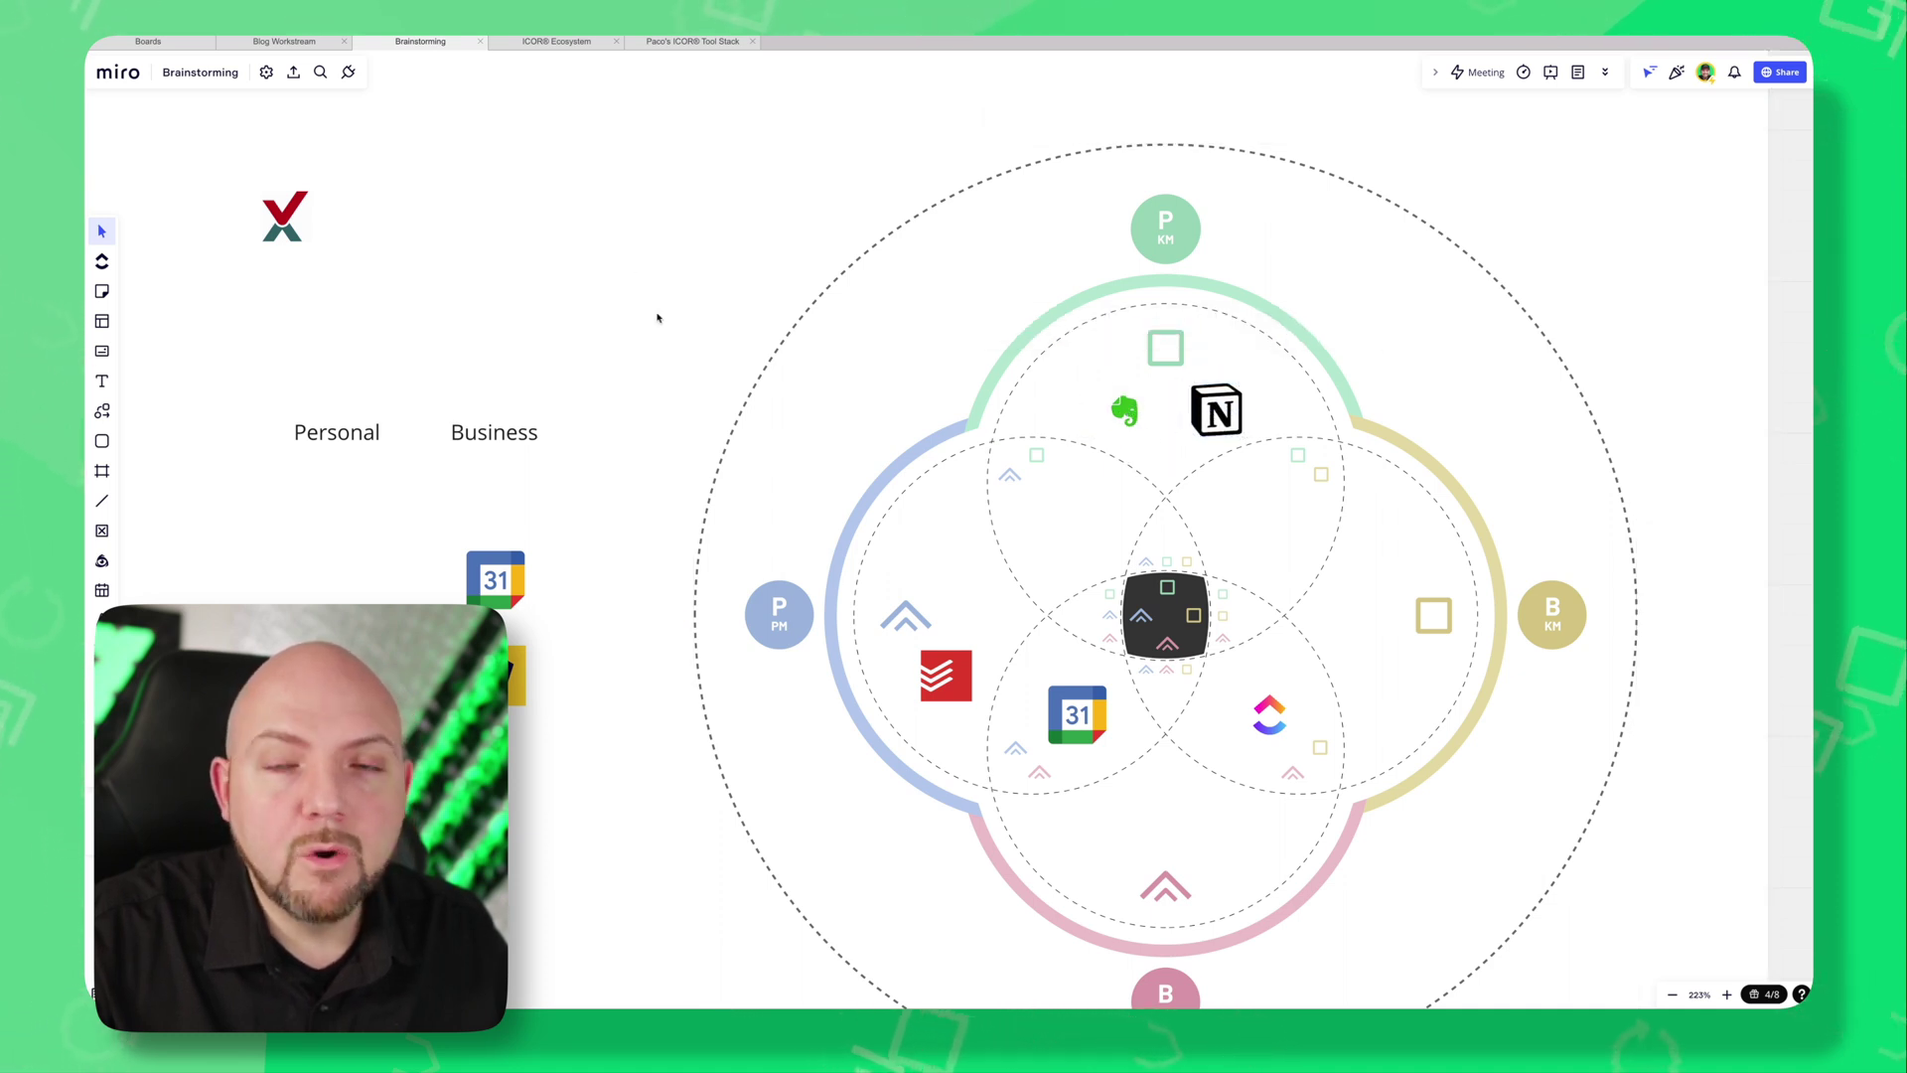
pyautogui.click(1123, 418)
pyautogui.click(1244, 417)
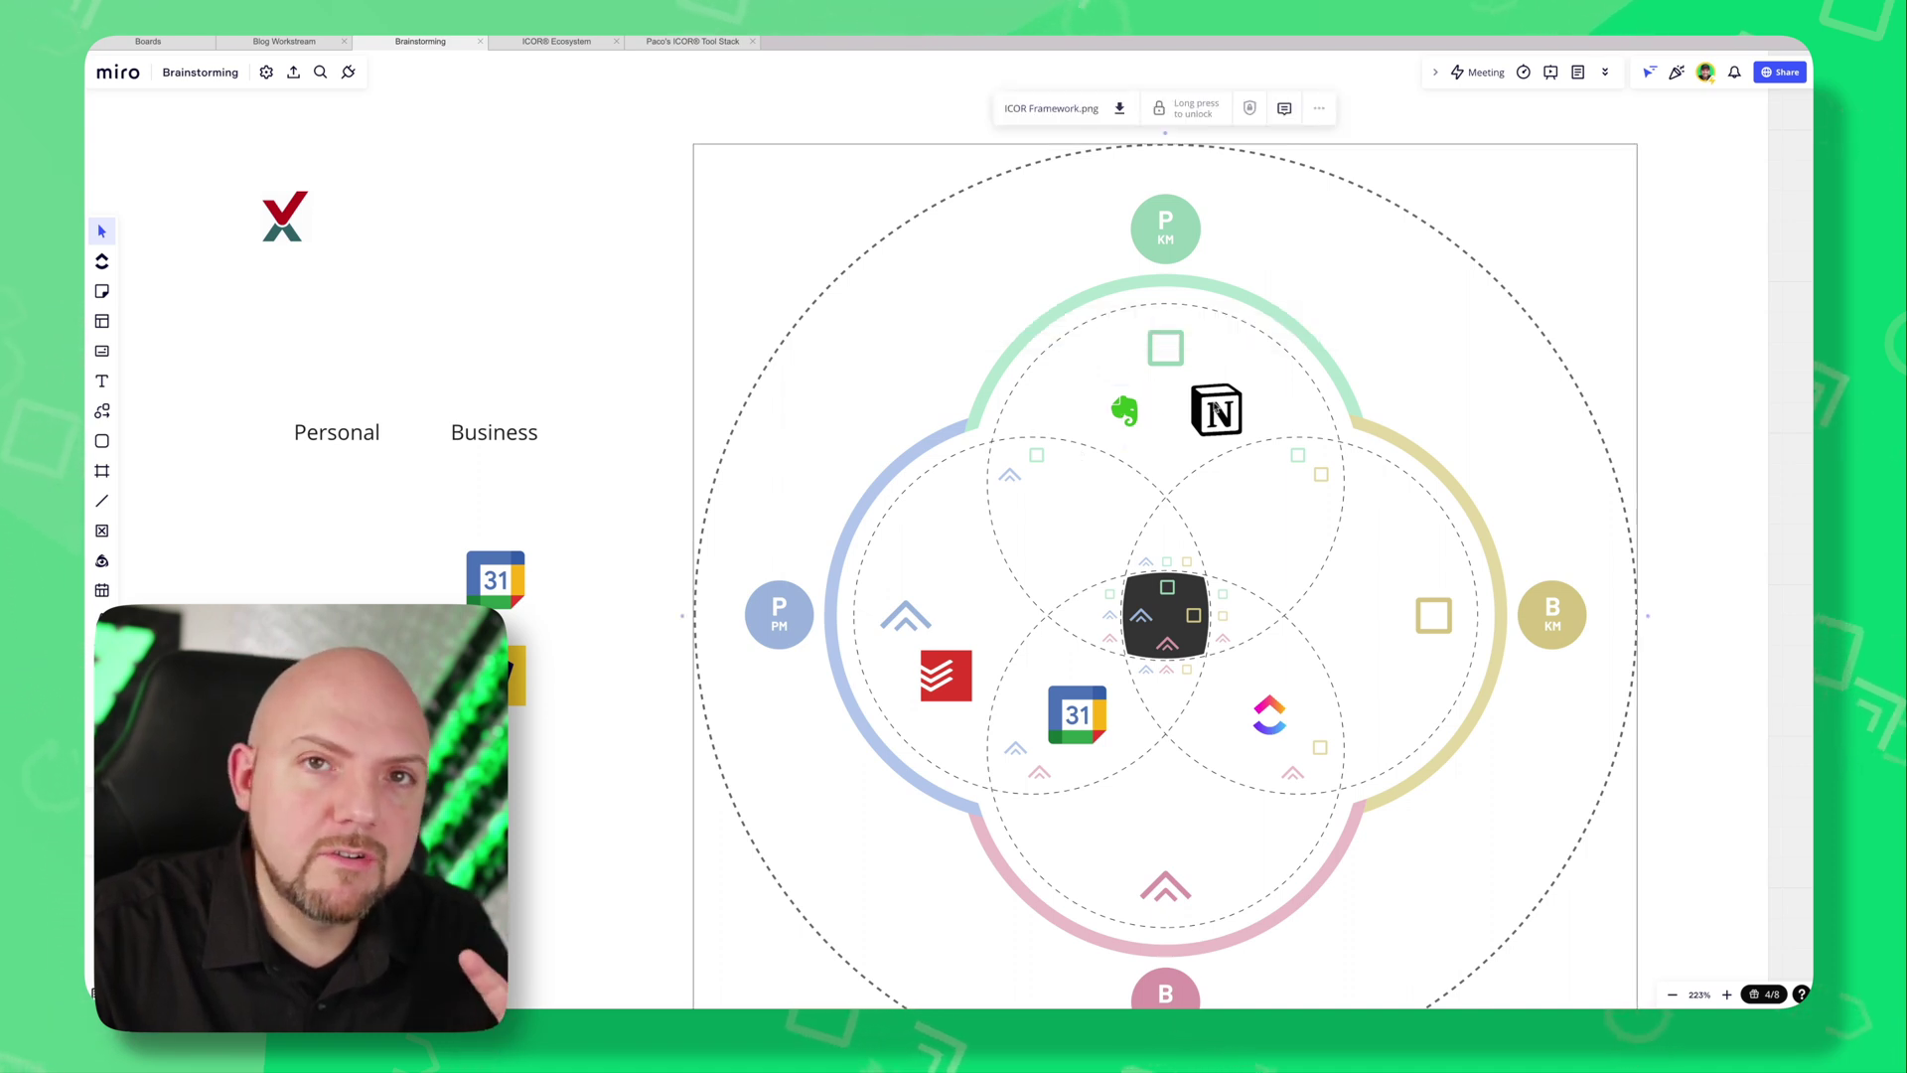
pyautogui.click(524, 404)
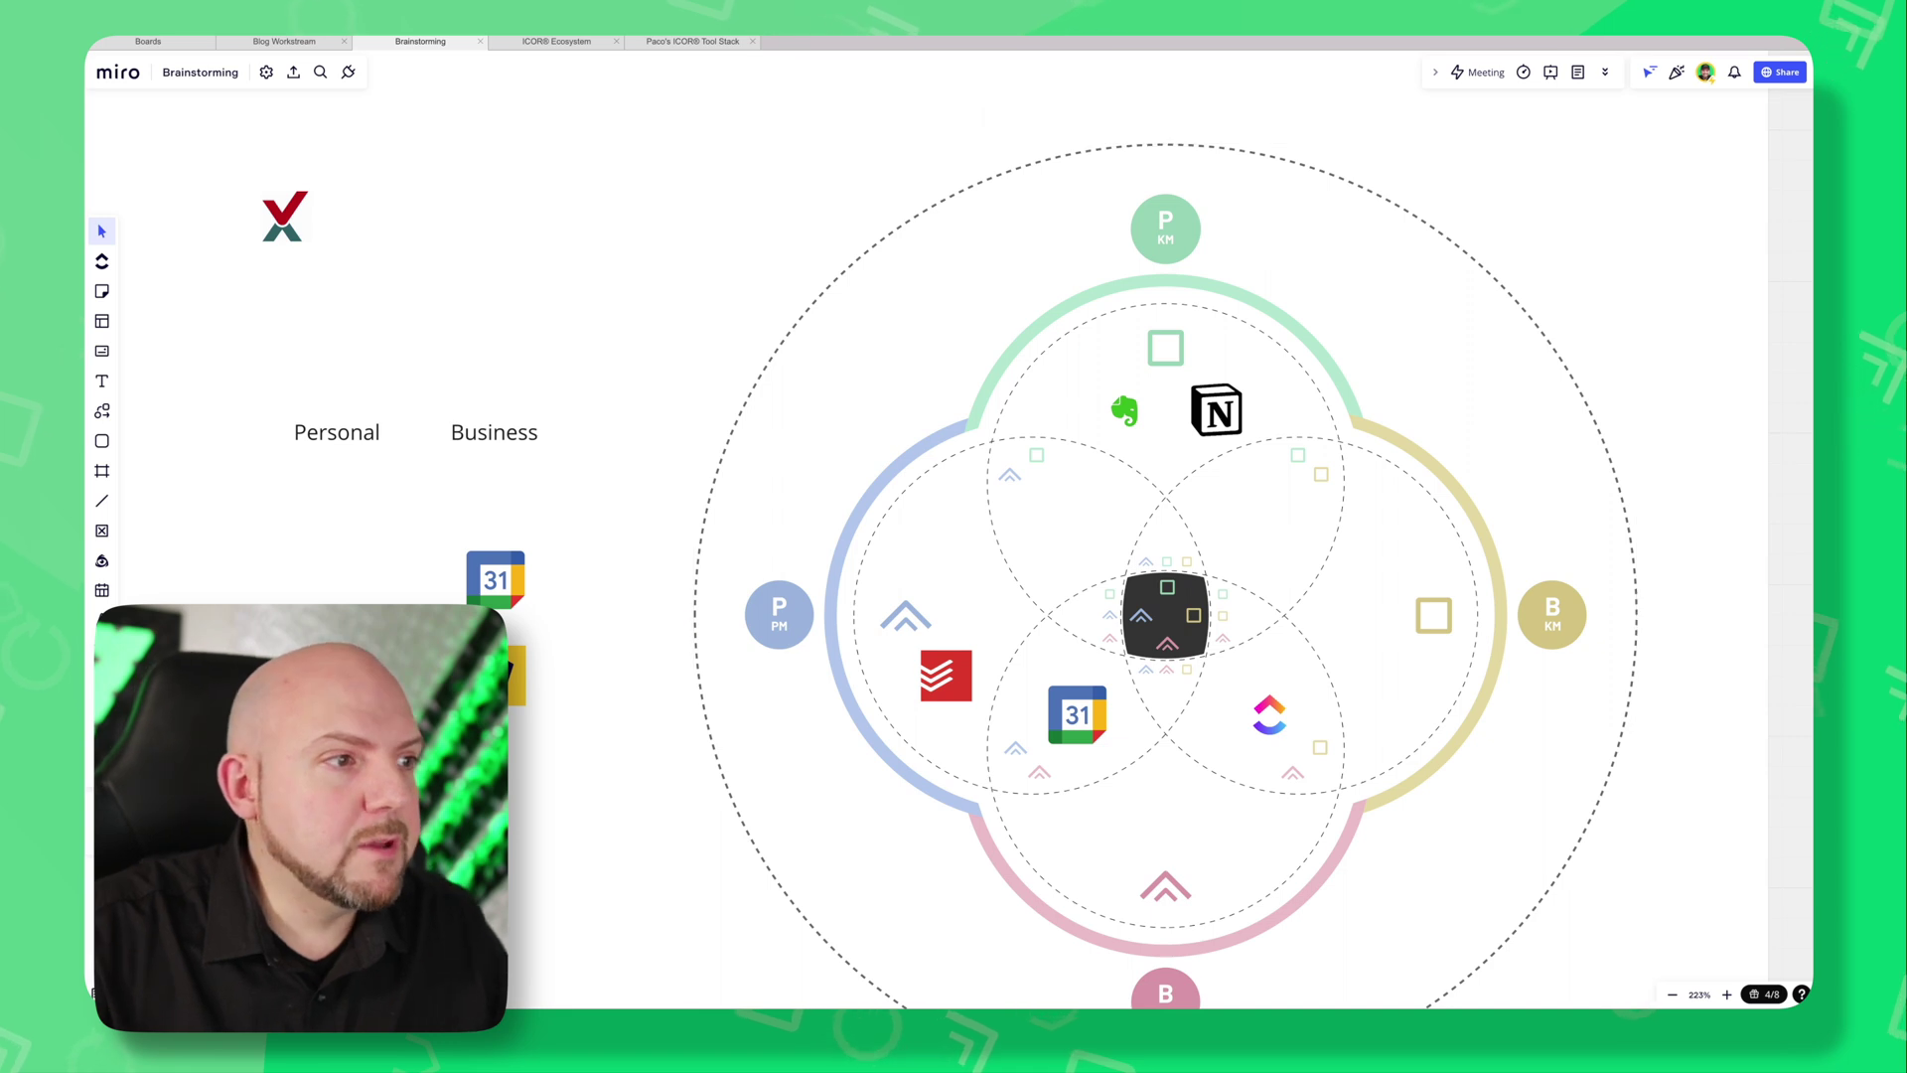
# Add the Apple Notes notepad image and position it atop the outer dashed ring above P KM.
pyautogui.moveTo(556, 497); pyautogui.dragTo(1235, 344)
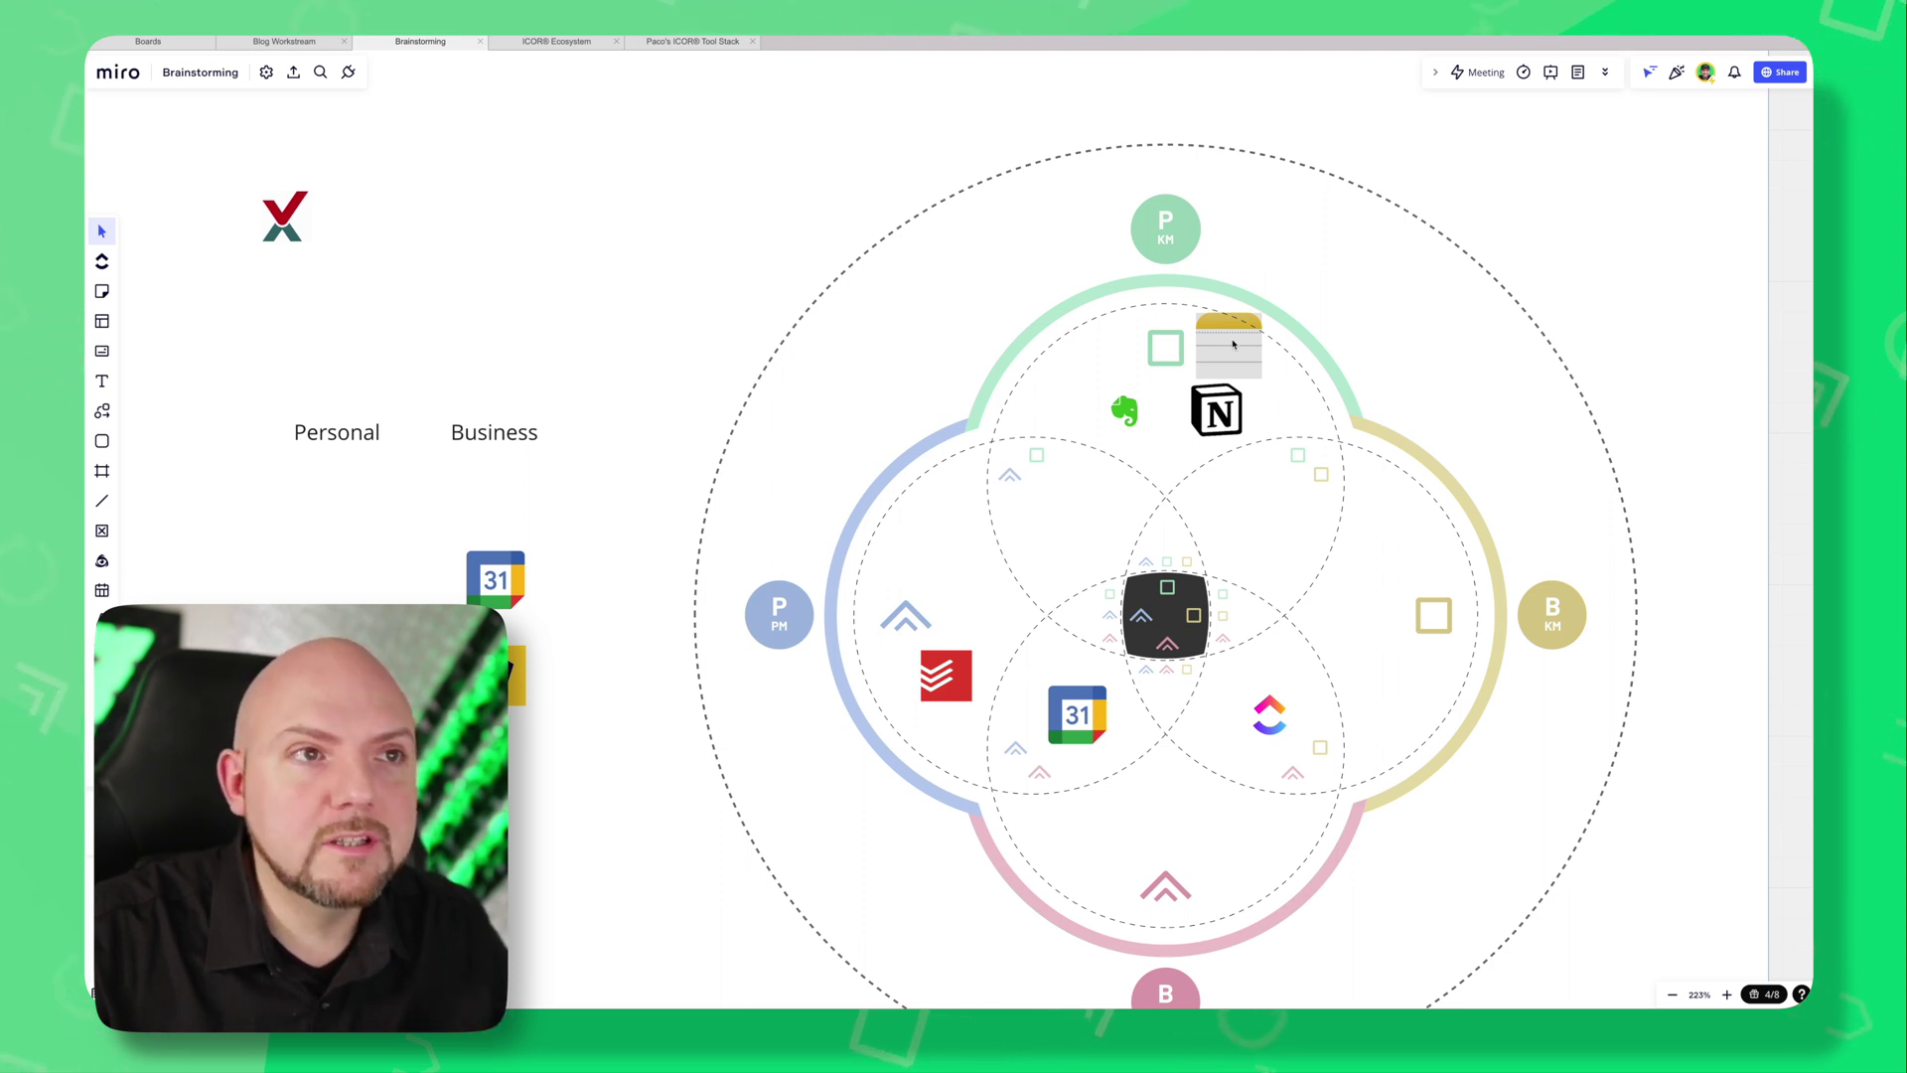
pyautogui.moveTo(1232, 343); pyautogui.dragTo(998, 235)
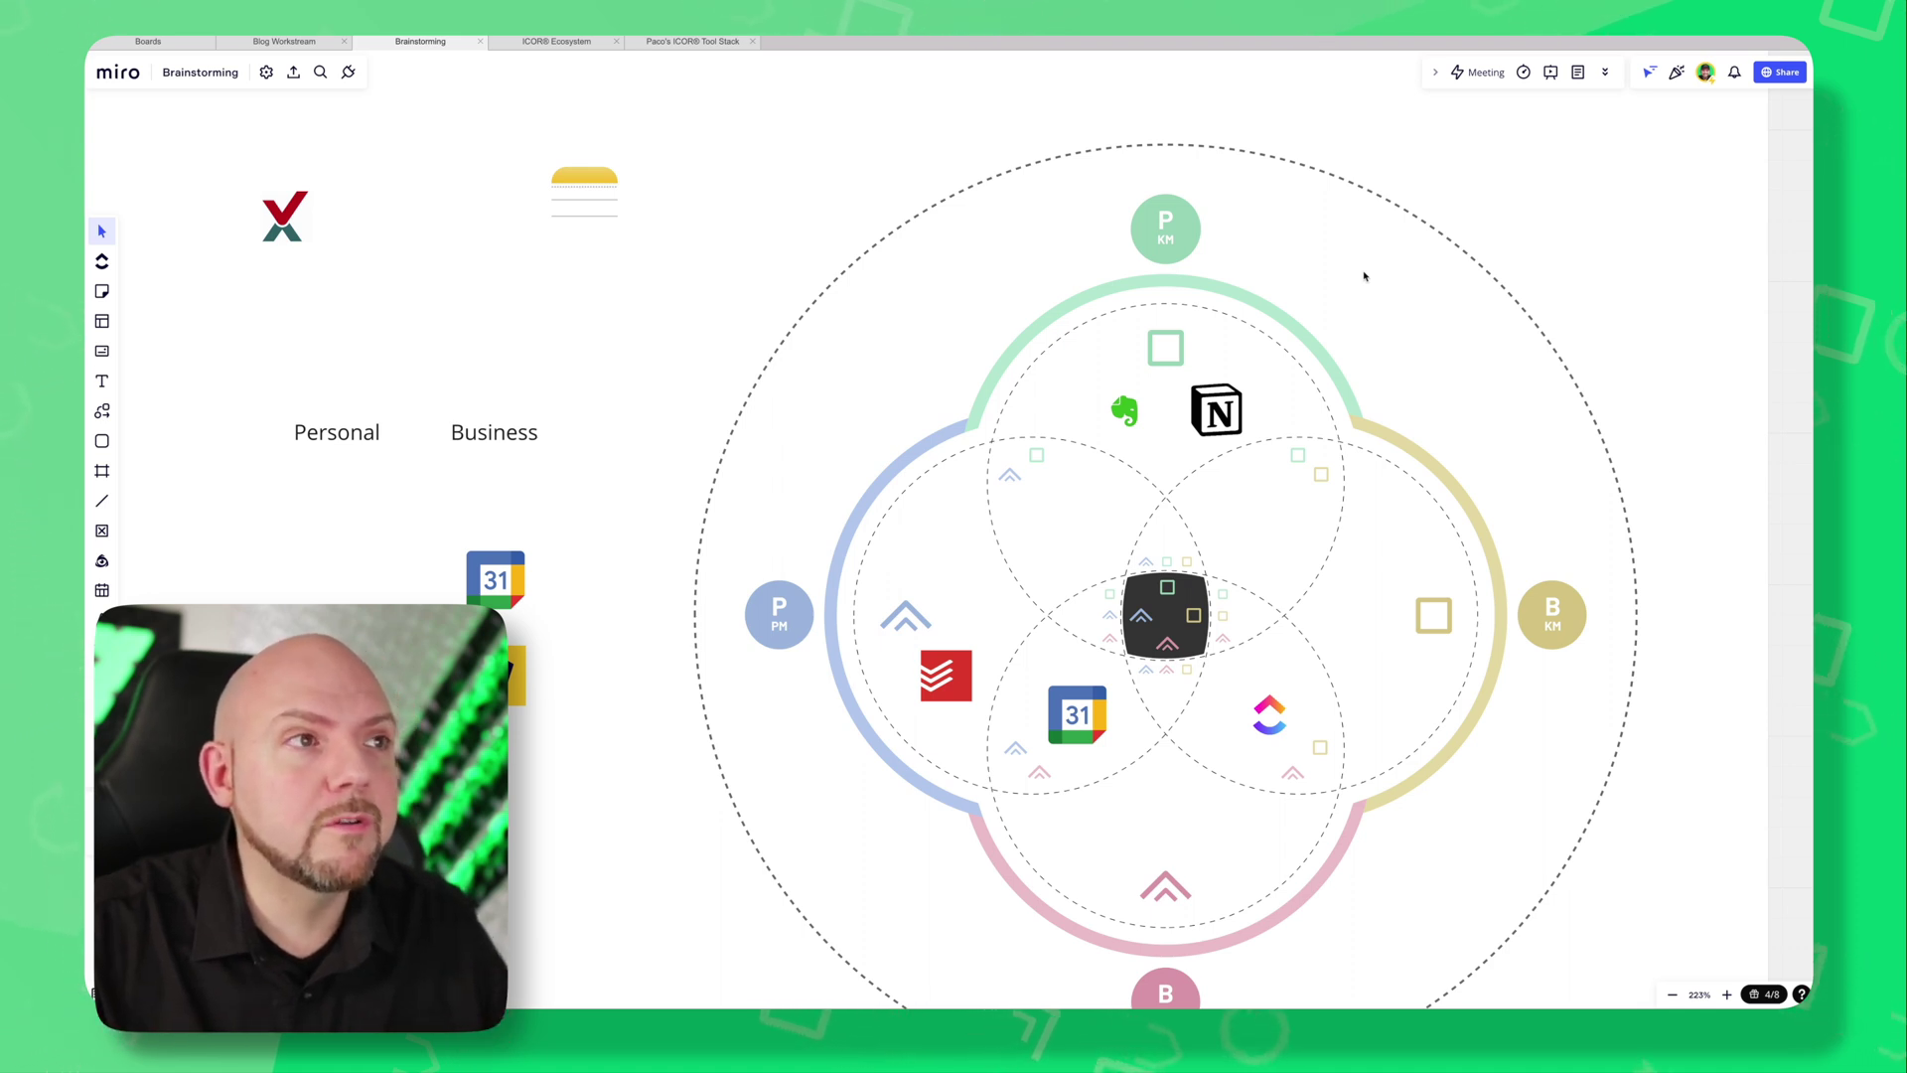
pyautogui.moveTo(622, 212); pyautogui.dragTo(764, 212)
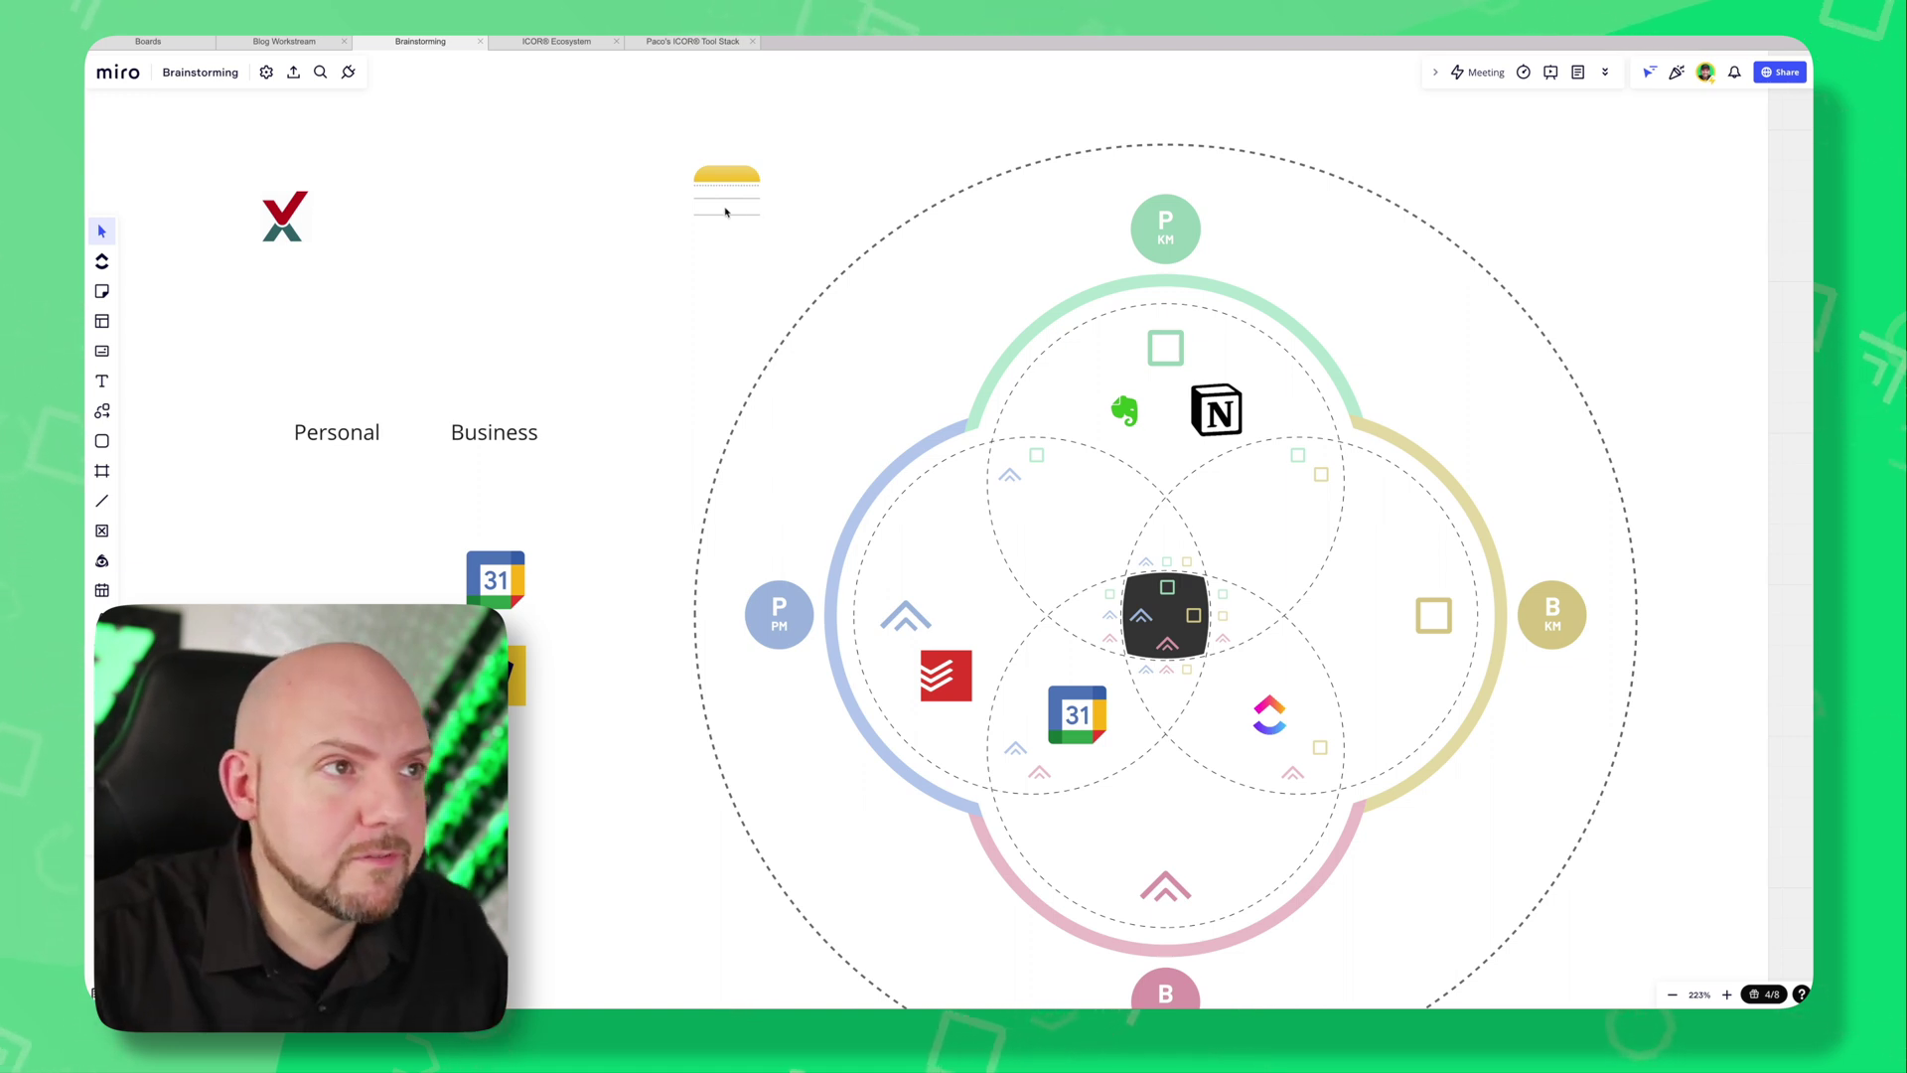
pyautogui.moveTo(726, 212); pyautogui.dragTo(1045, 154)
pyautogui.click(927, 149)
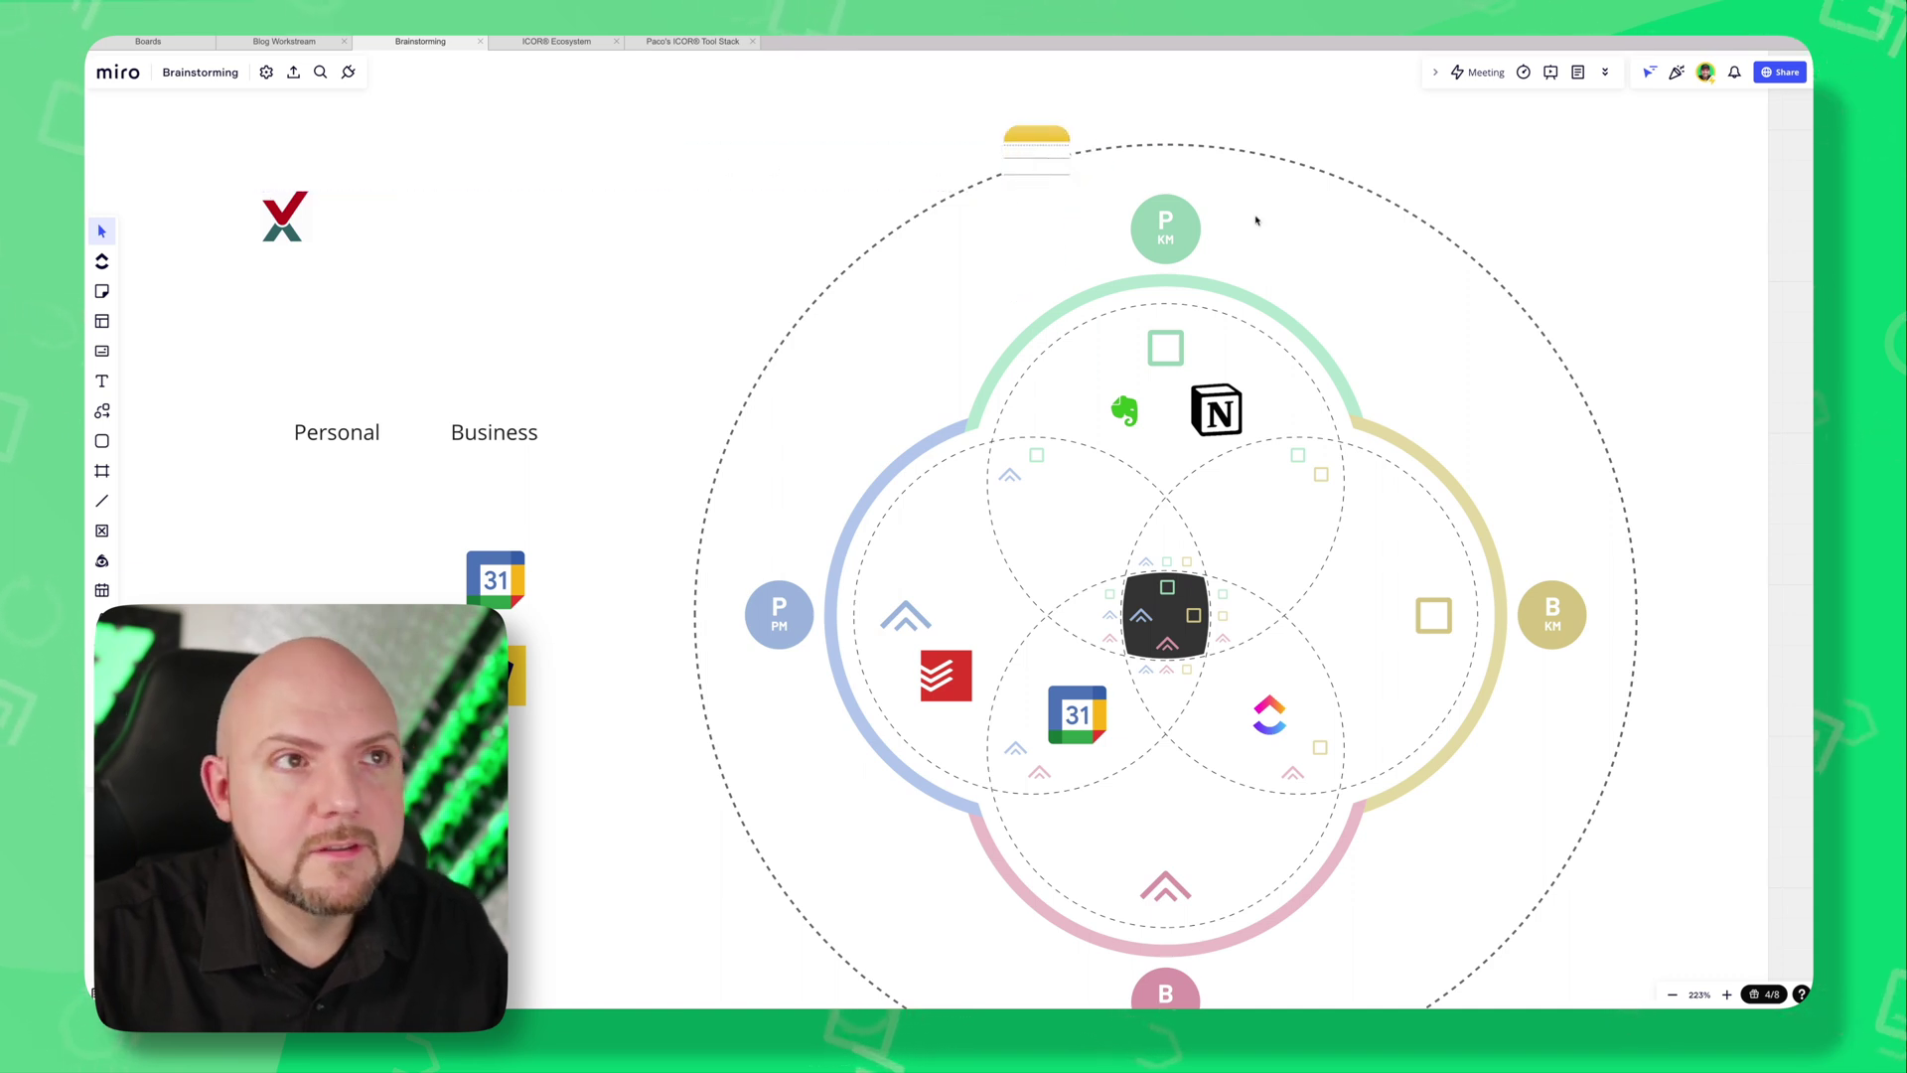
pyautogui.moveTo(1032, 156)
pyautogui.mouseDown()
pyautogui.moveTo(1109, 156)
pyautogui.moveTo(1048, 156)
pyautogui.mouseUp()
pyautogui.click(1089, 142)
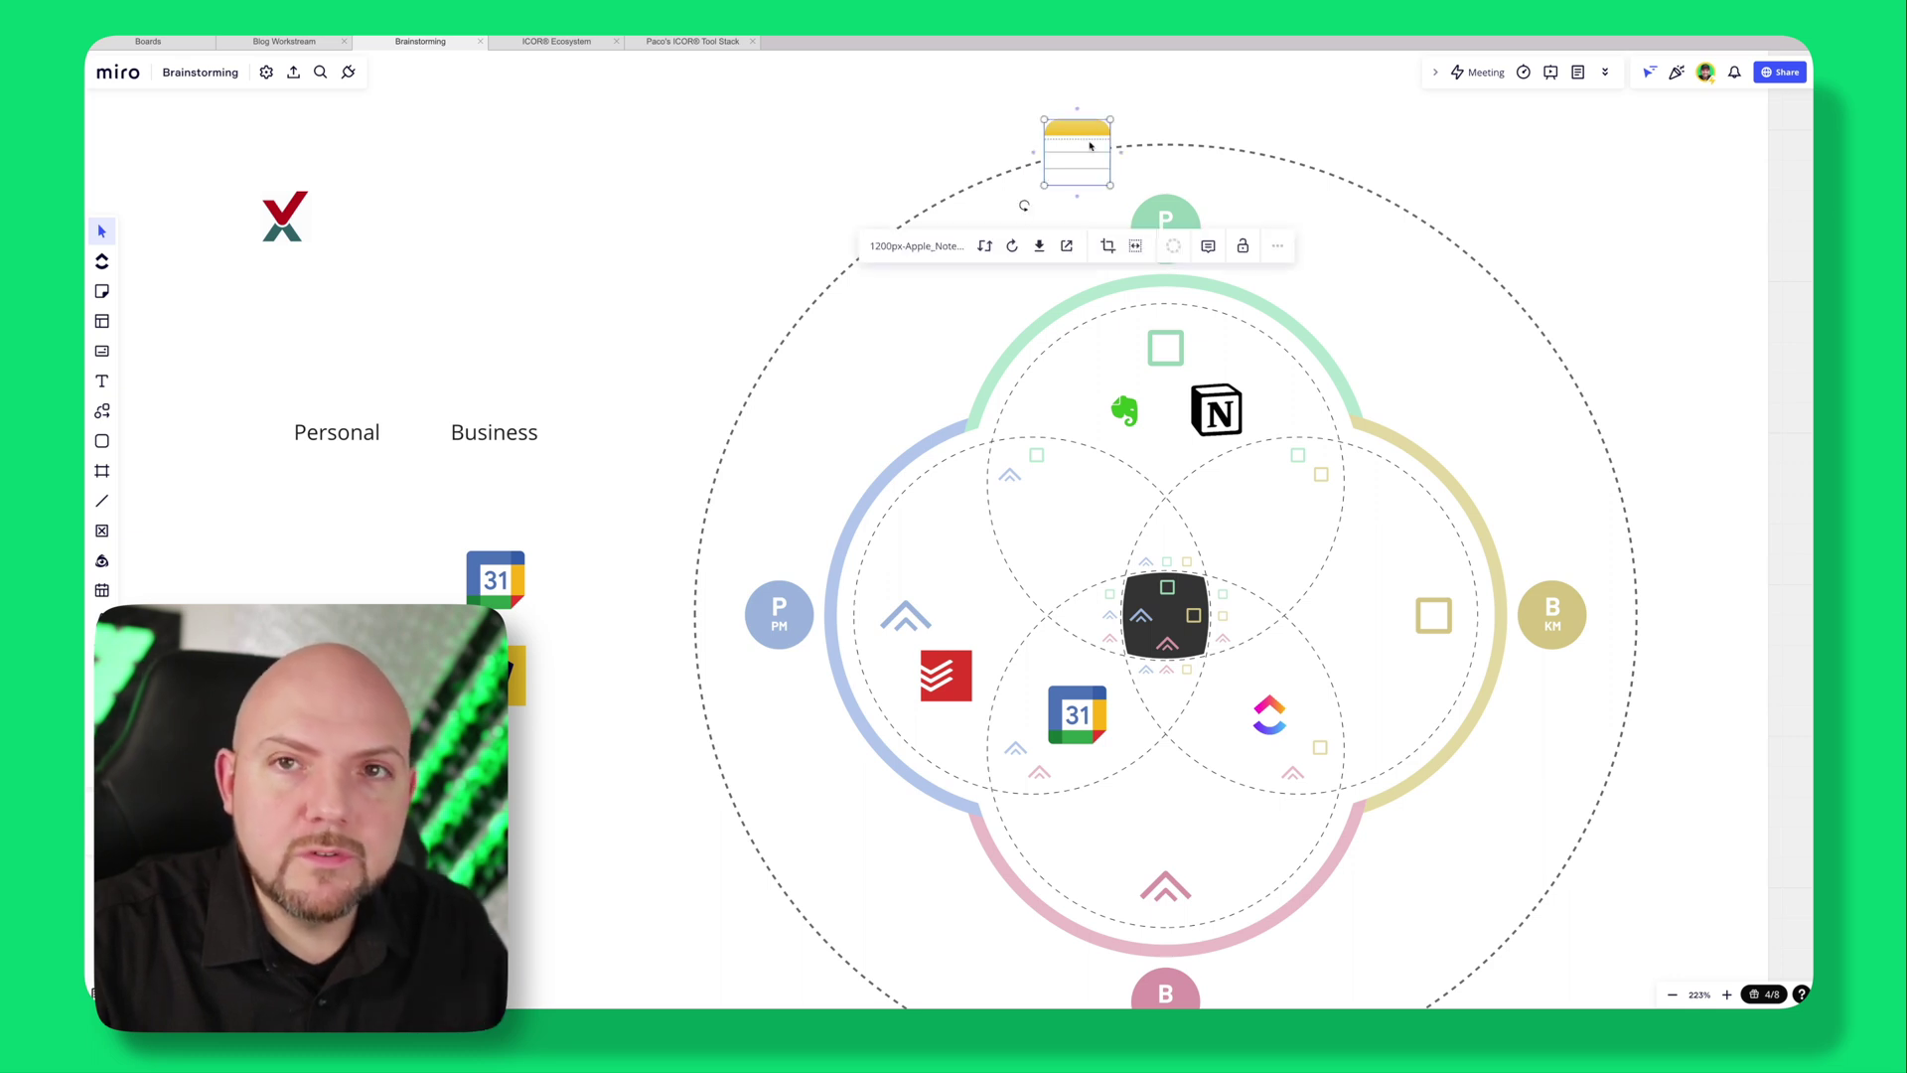
# Pan to centre the ICOR diagram and check the Notion and Apple Notes logos.
pyautogui.click(1294, 122)
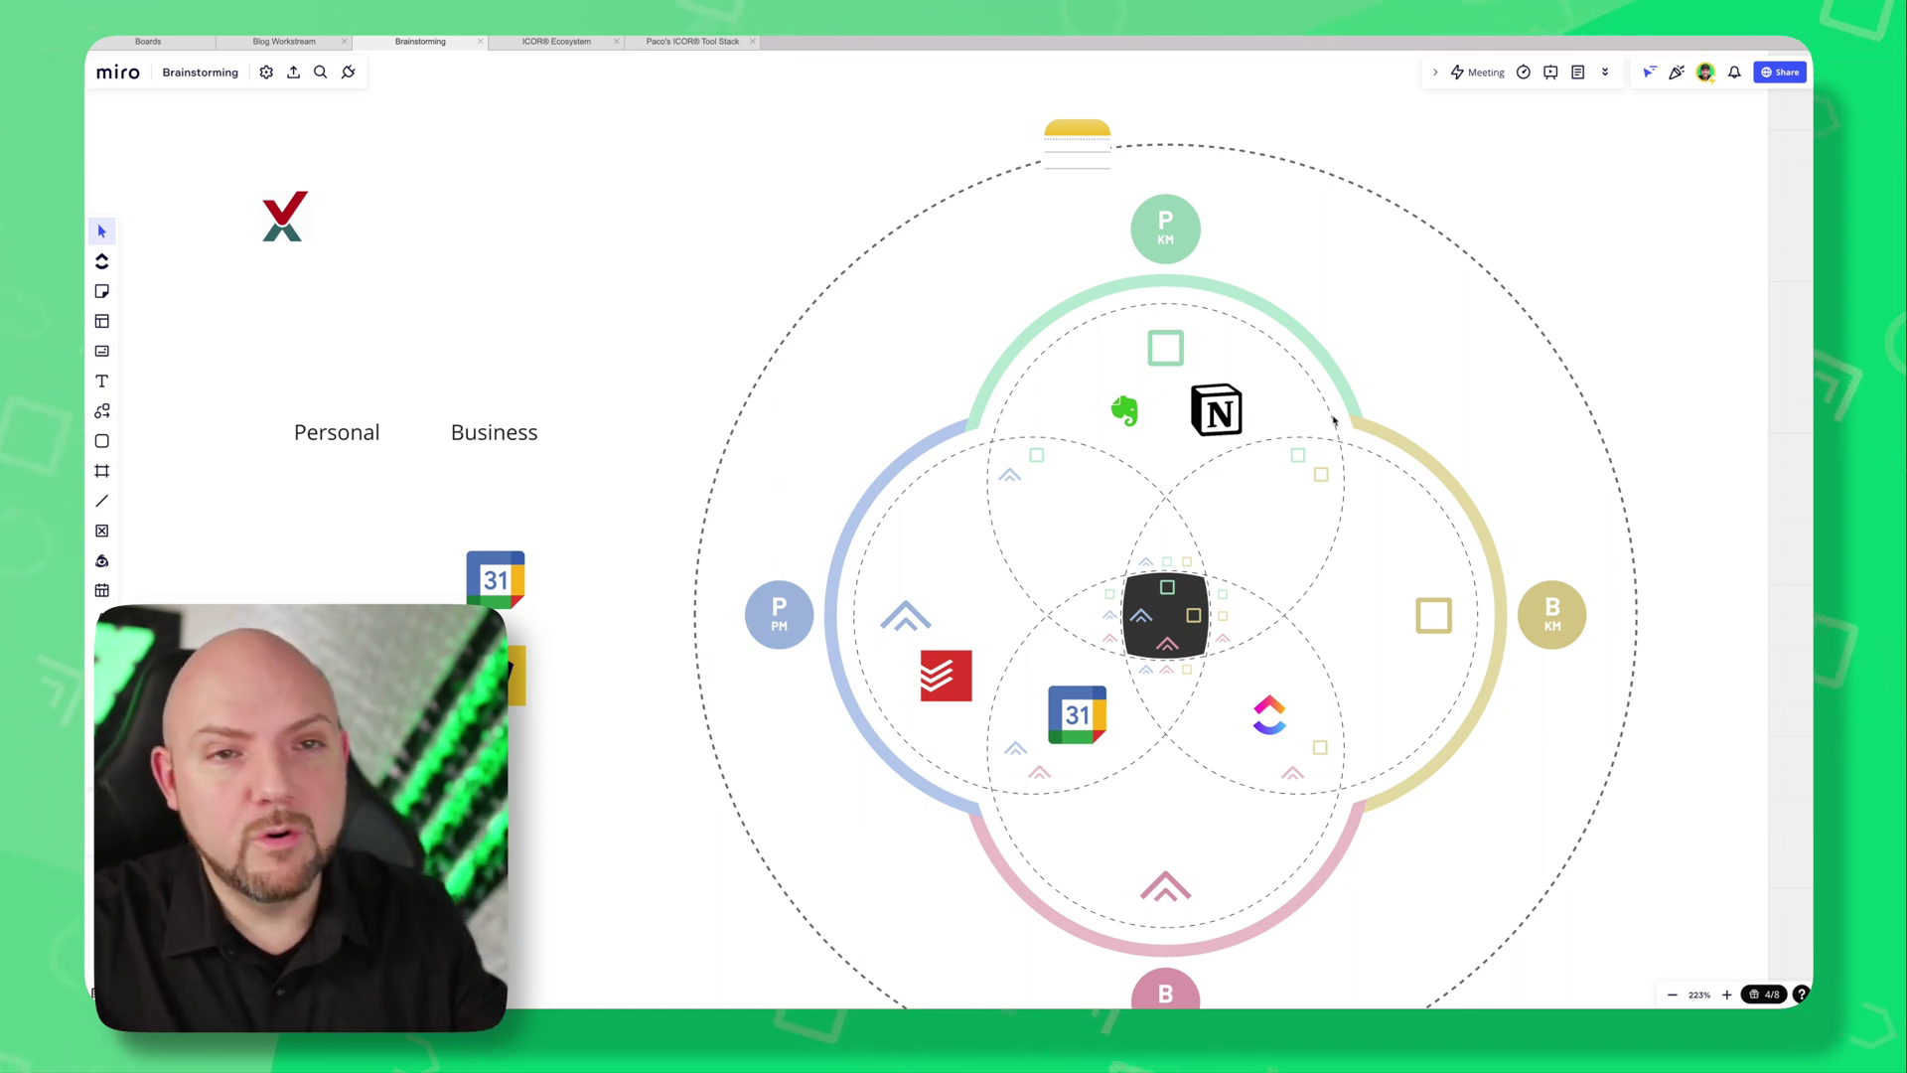
pyautogui.hscroll(5, 1264, 408)
pyautogui.scroll(-3, 1104, 555)
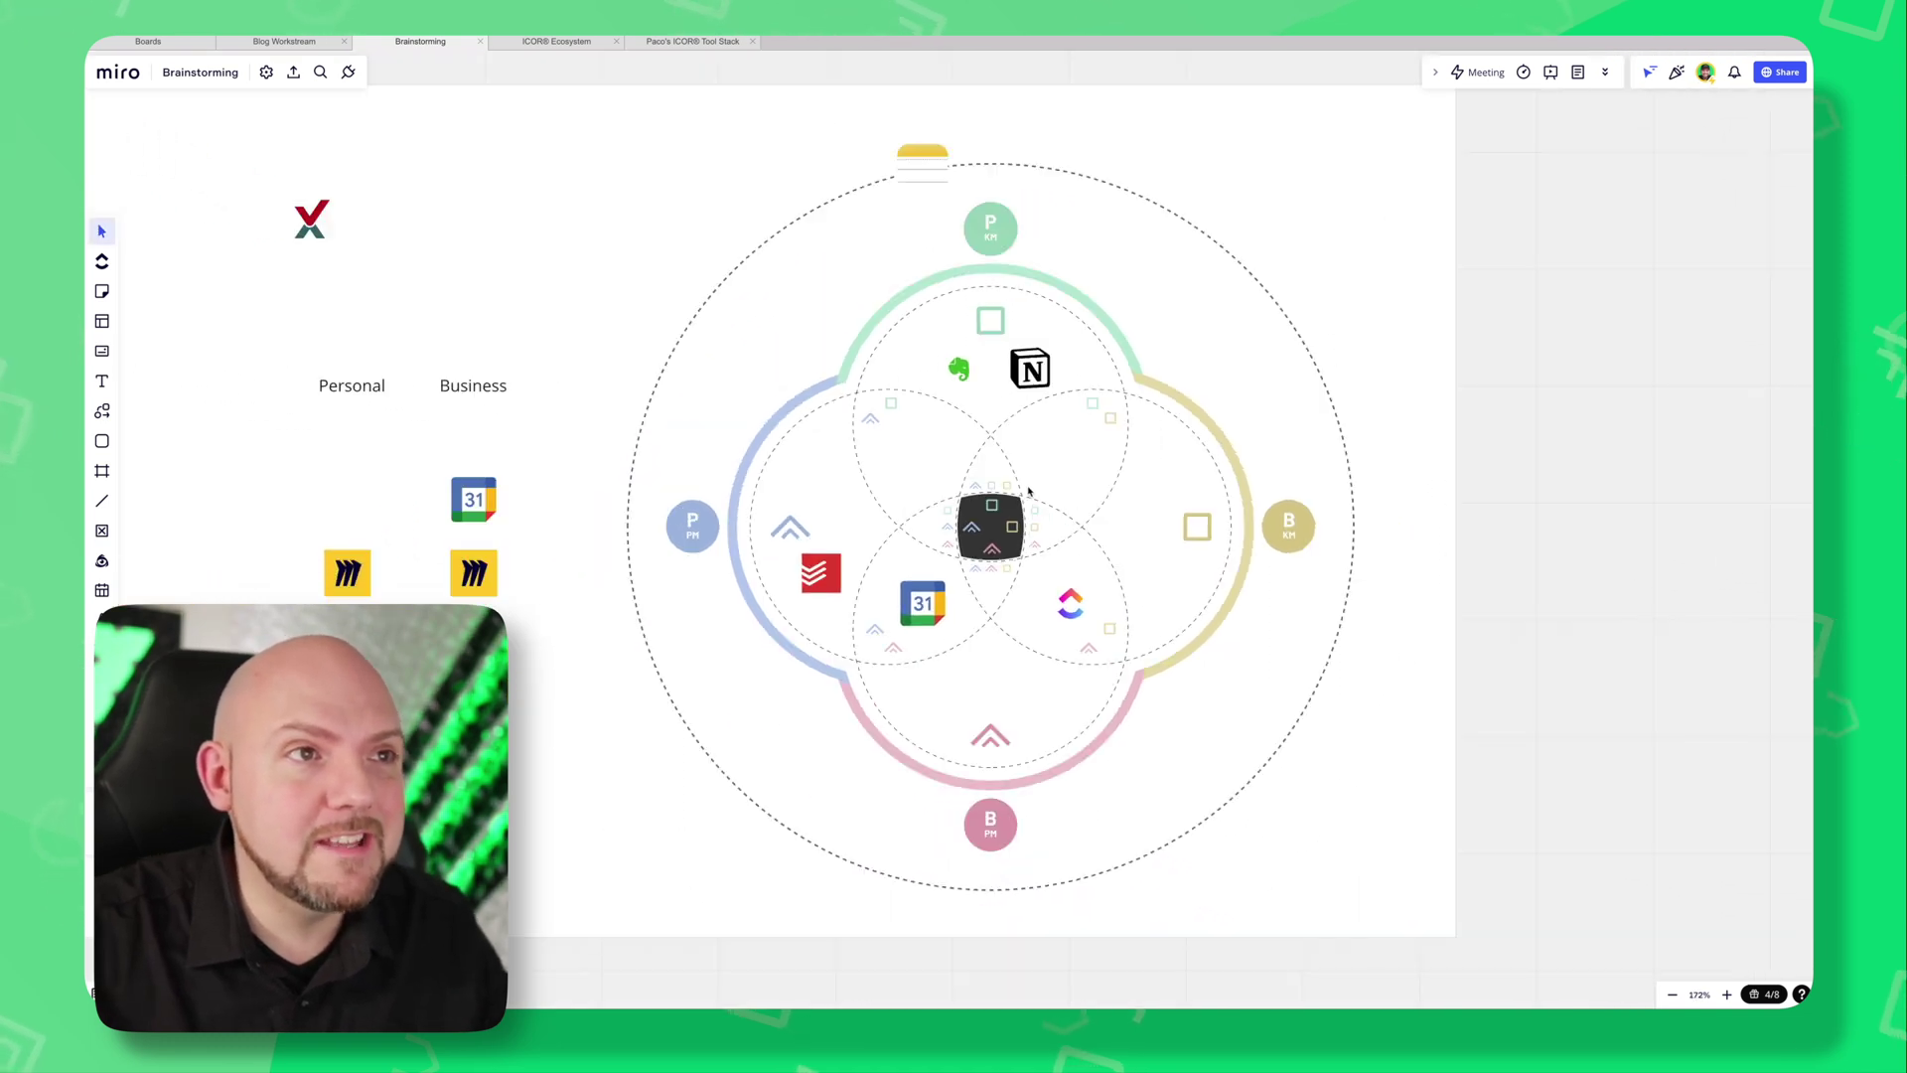
pyautogui.scroll(5, 918, 268)
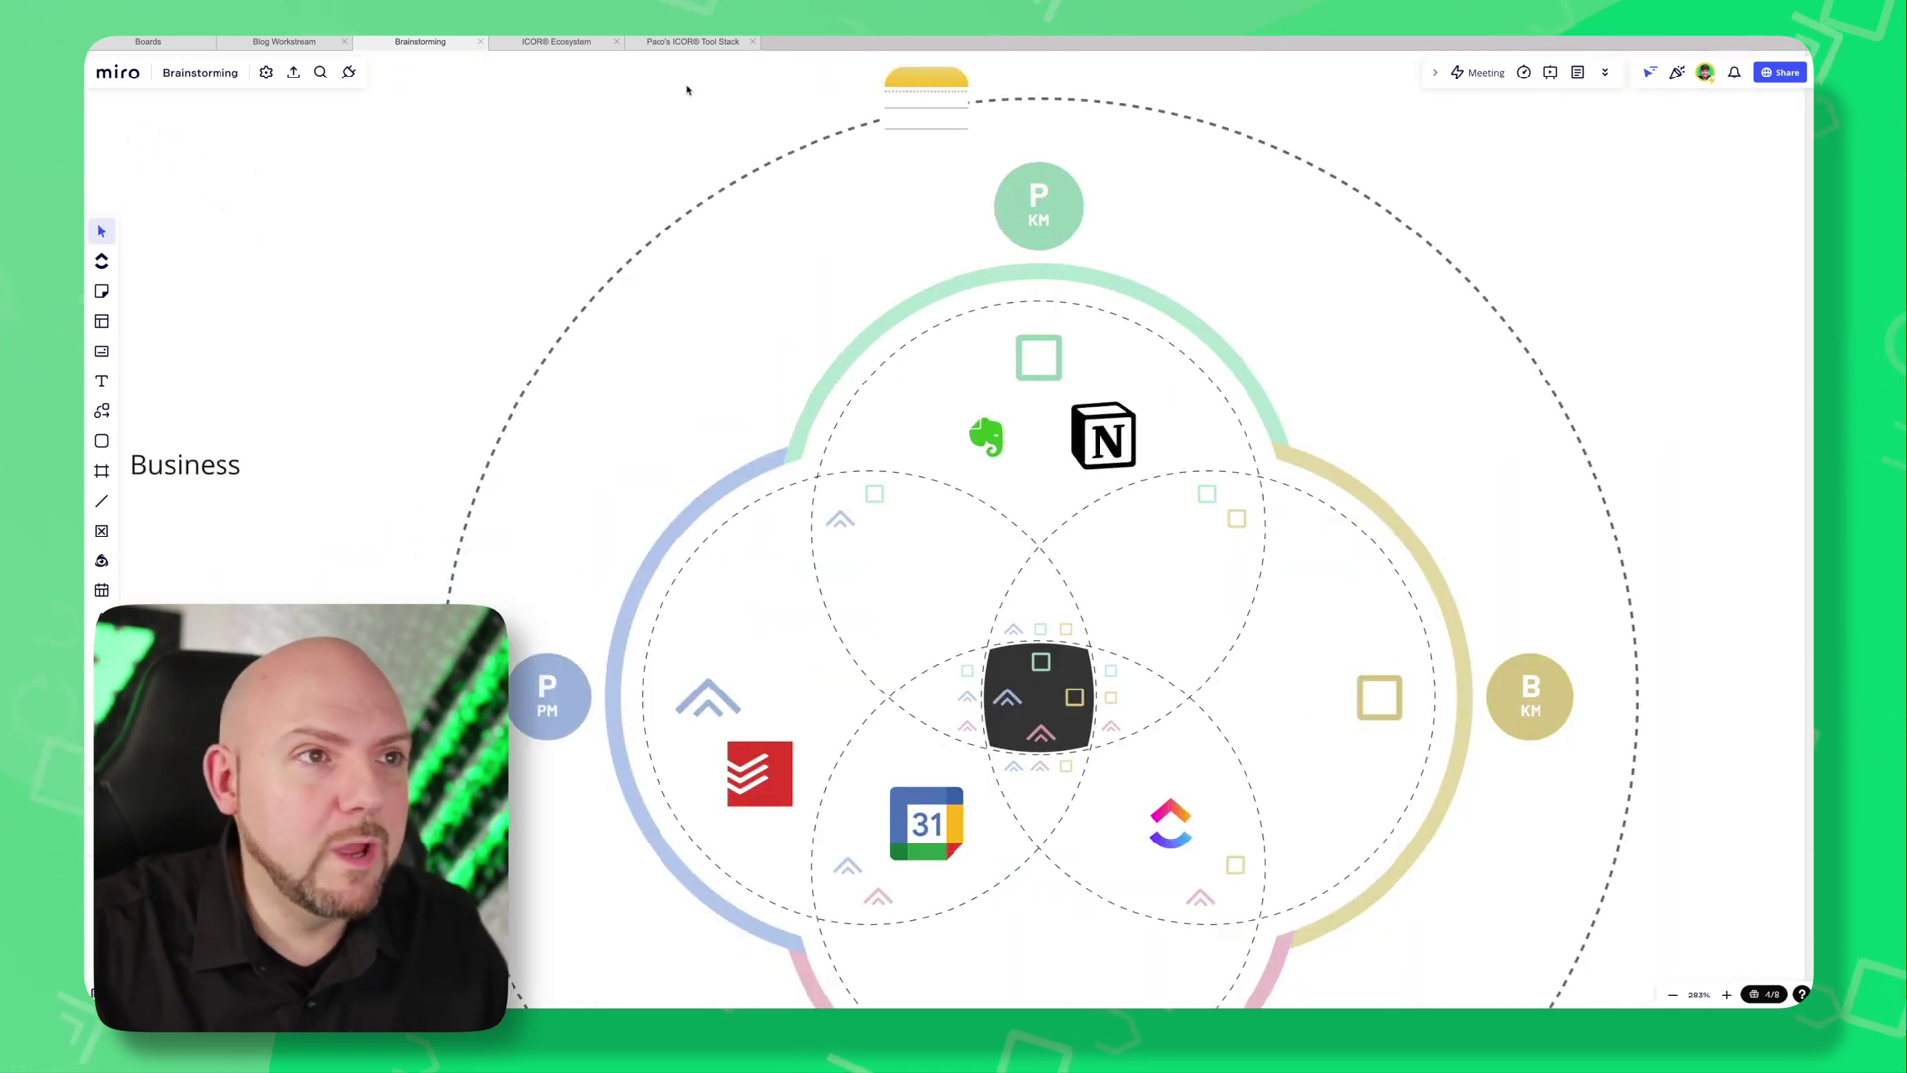
pyautogui.moveTo(1159, 198); pyautogui.dragTo(1282, 234)
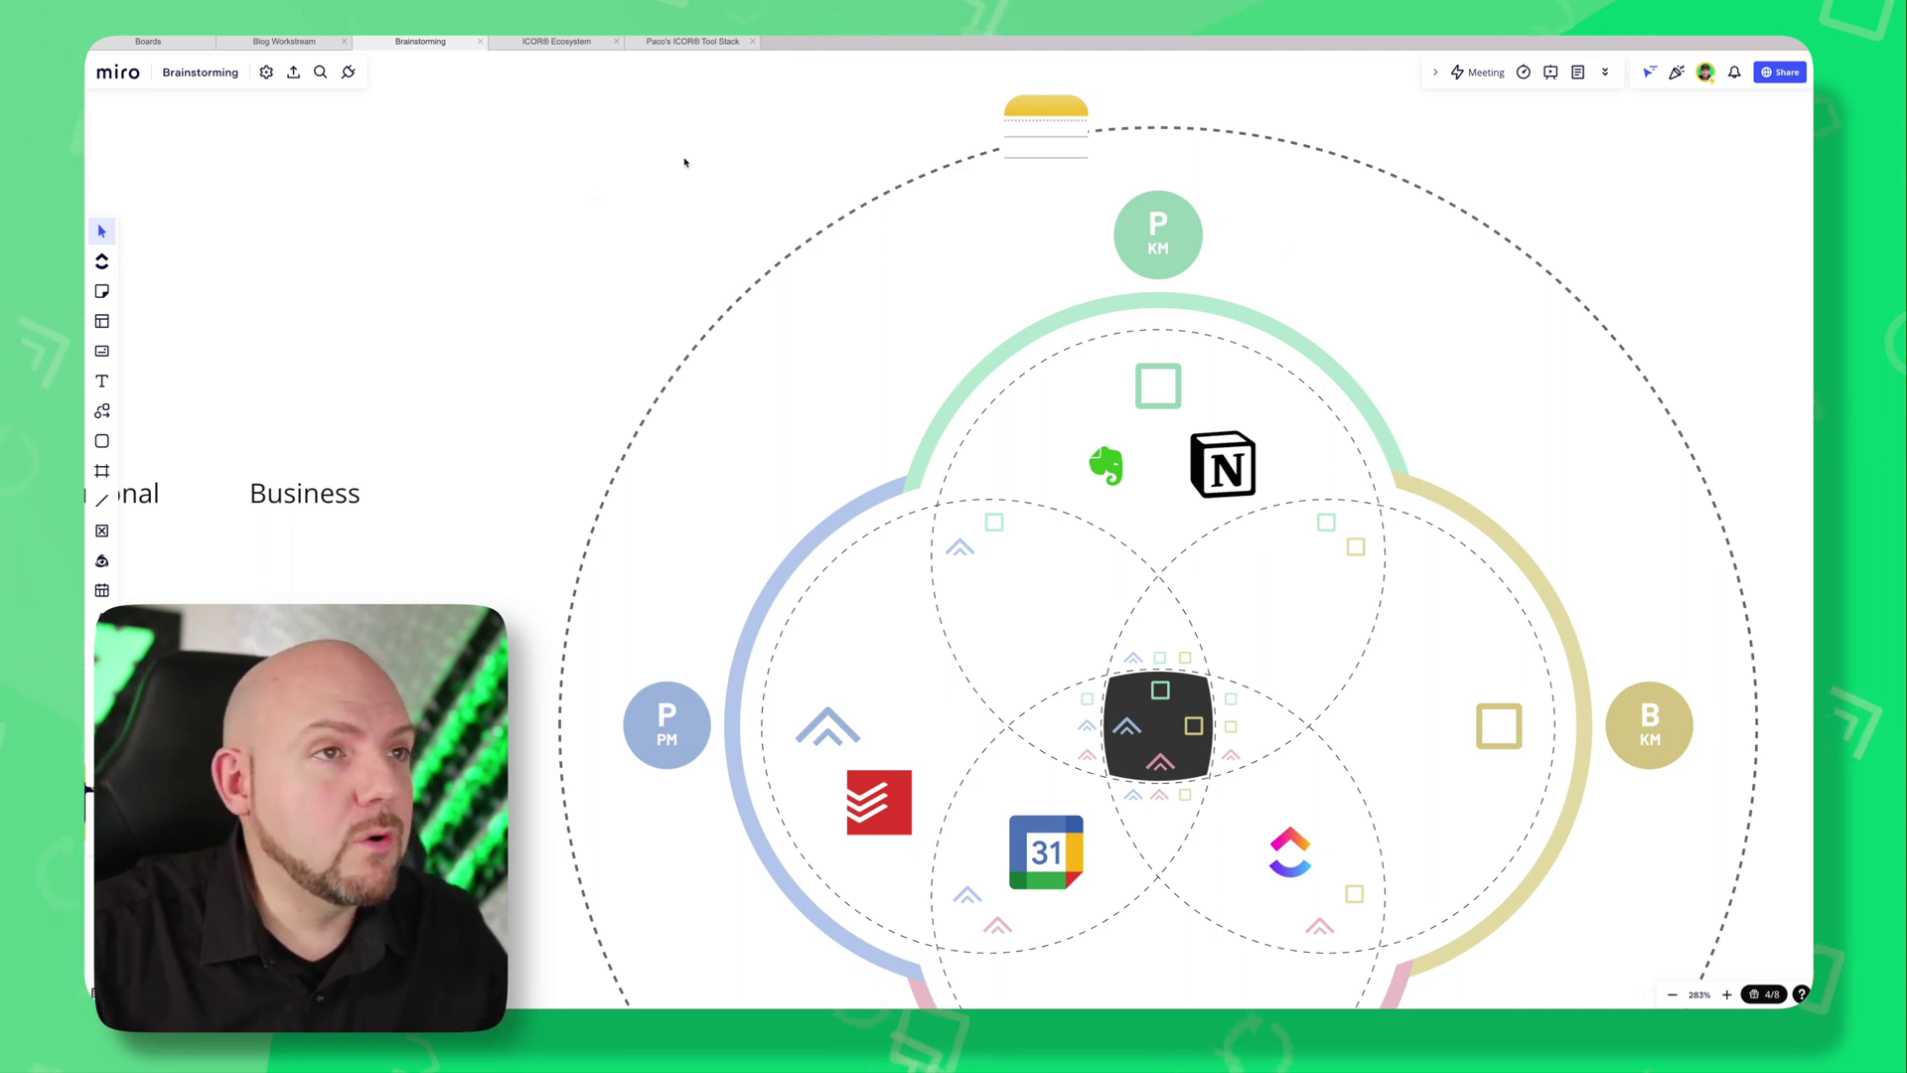
pyautogui.click(1040, 129)
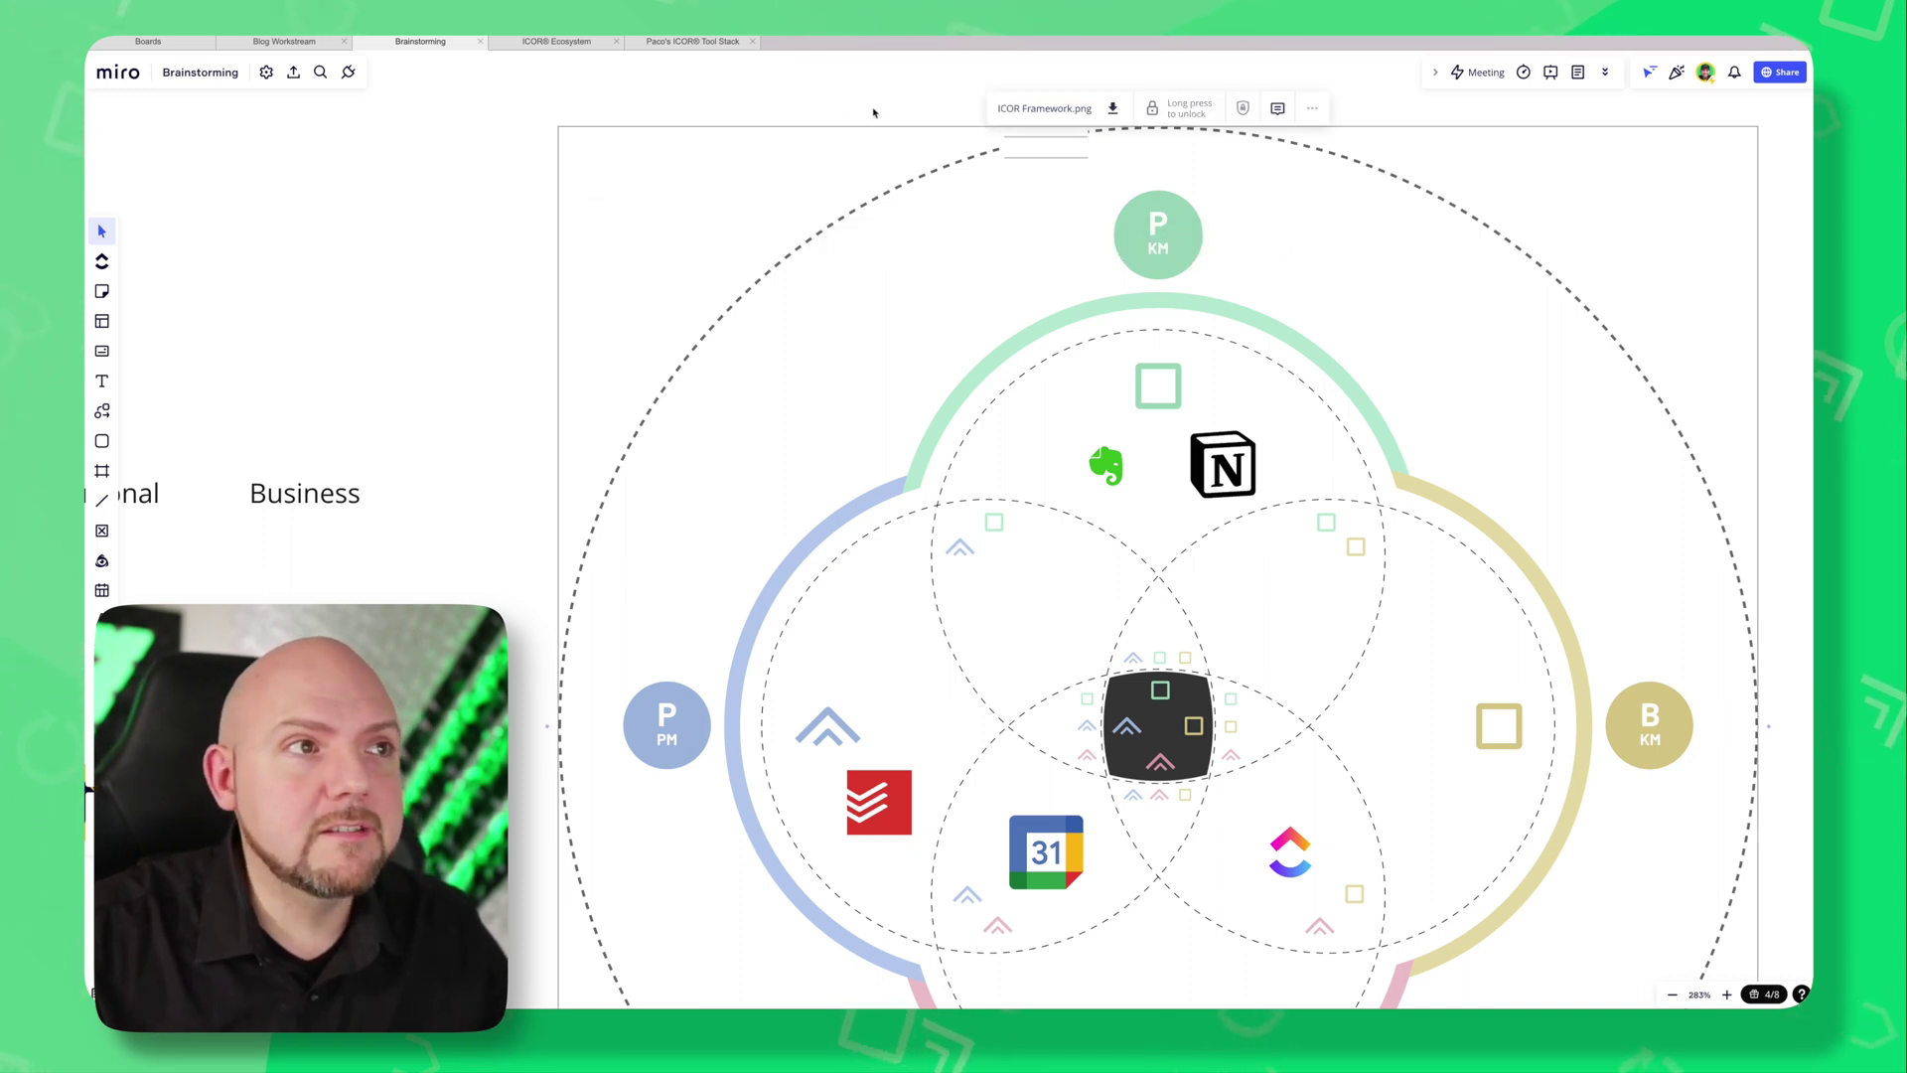
pyautogui.click(839, 99)
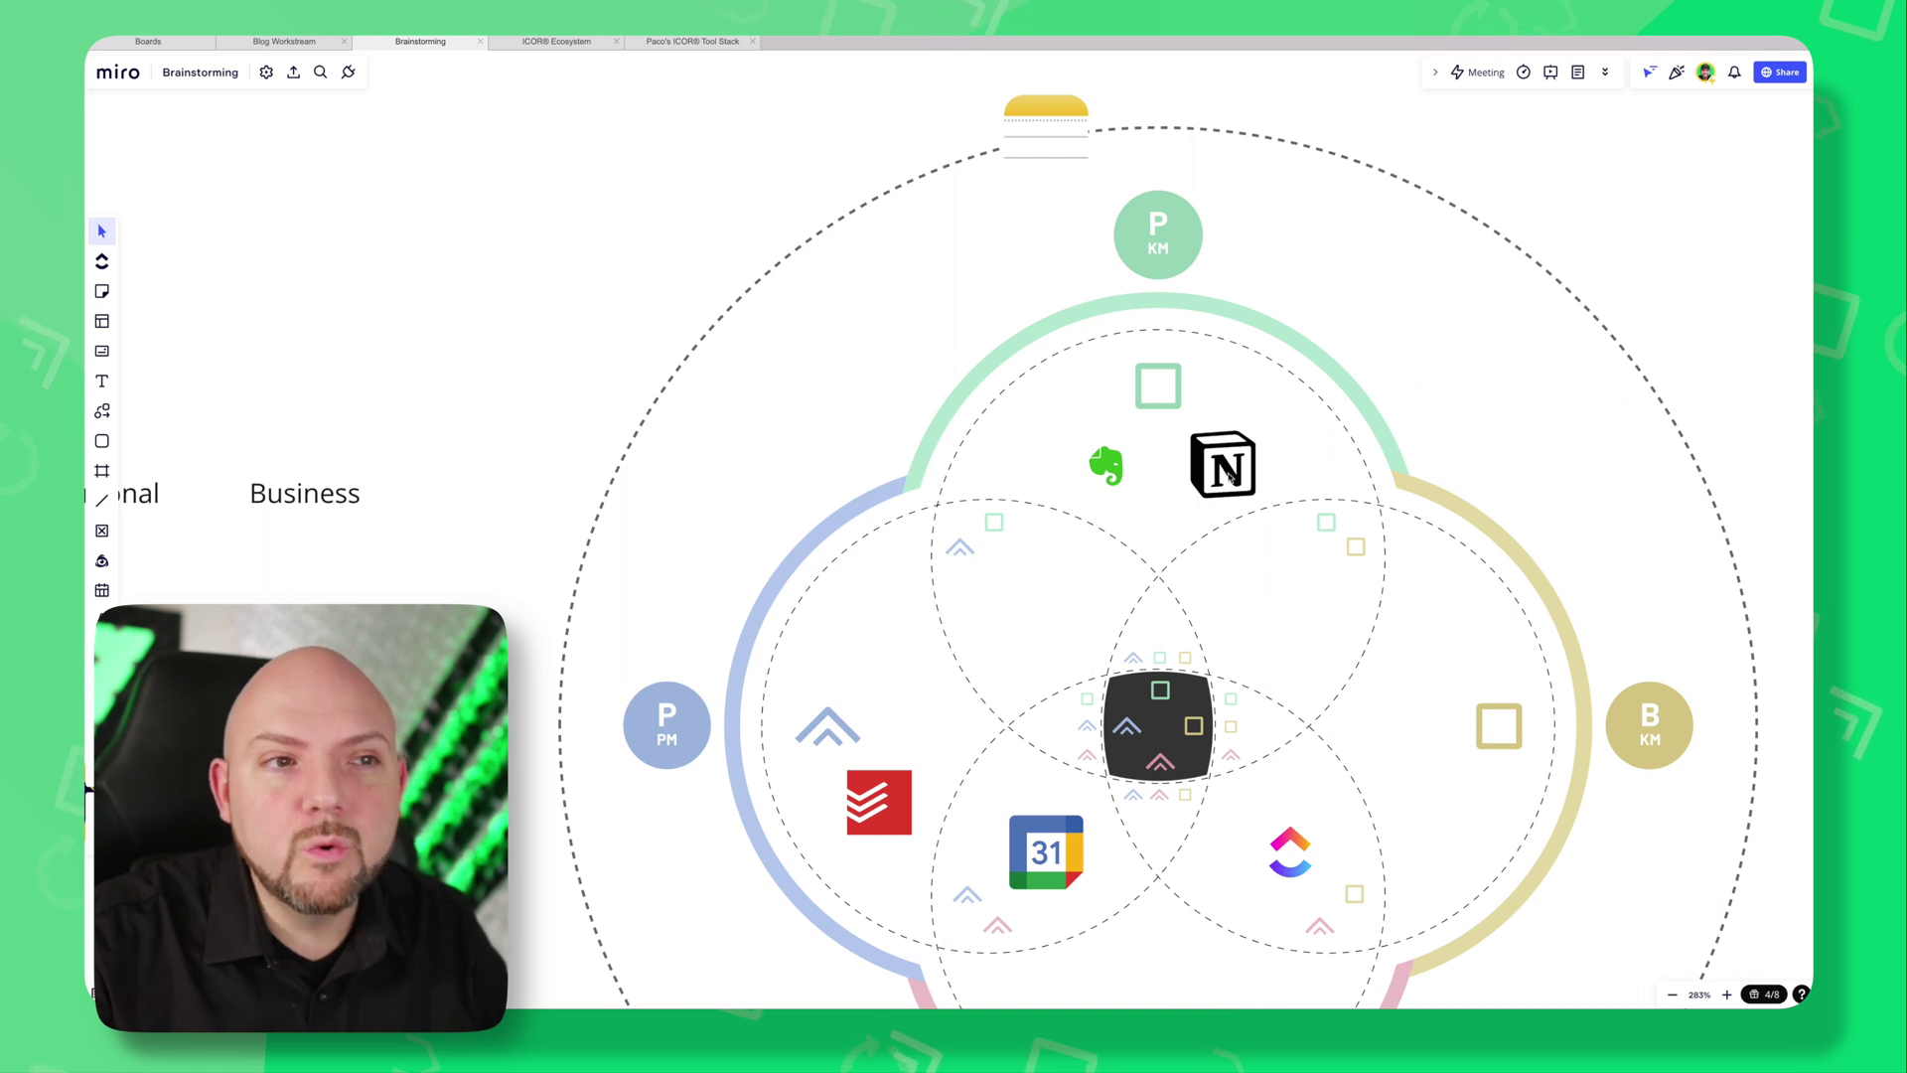
pyautogui.click(1230, 476)
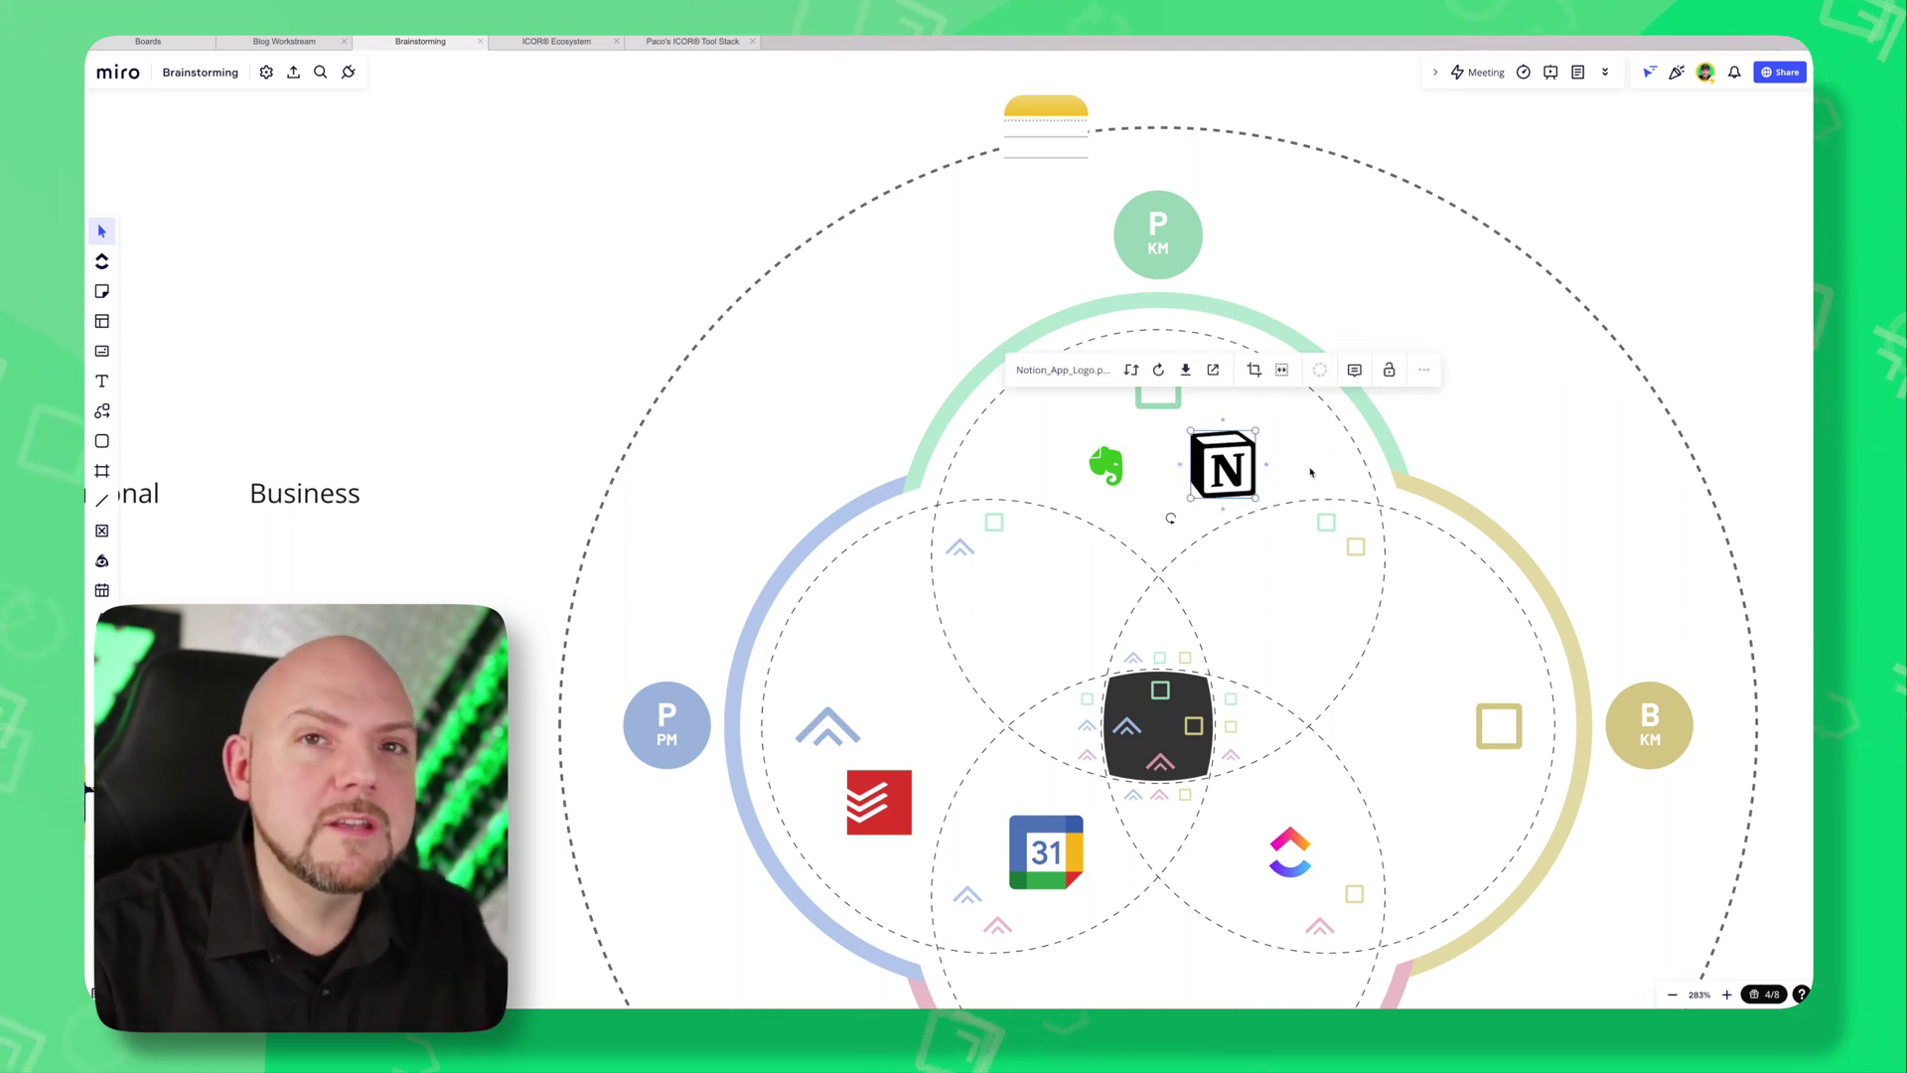
pyautogui.click(1046, 124)
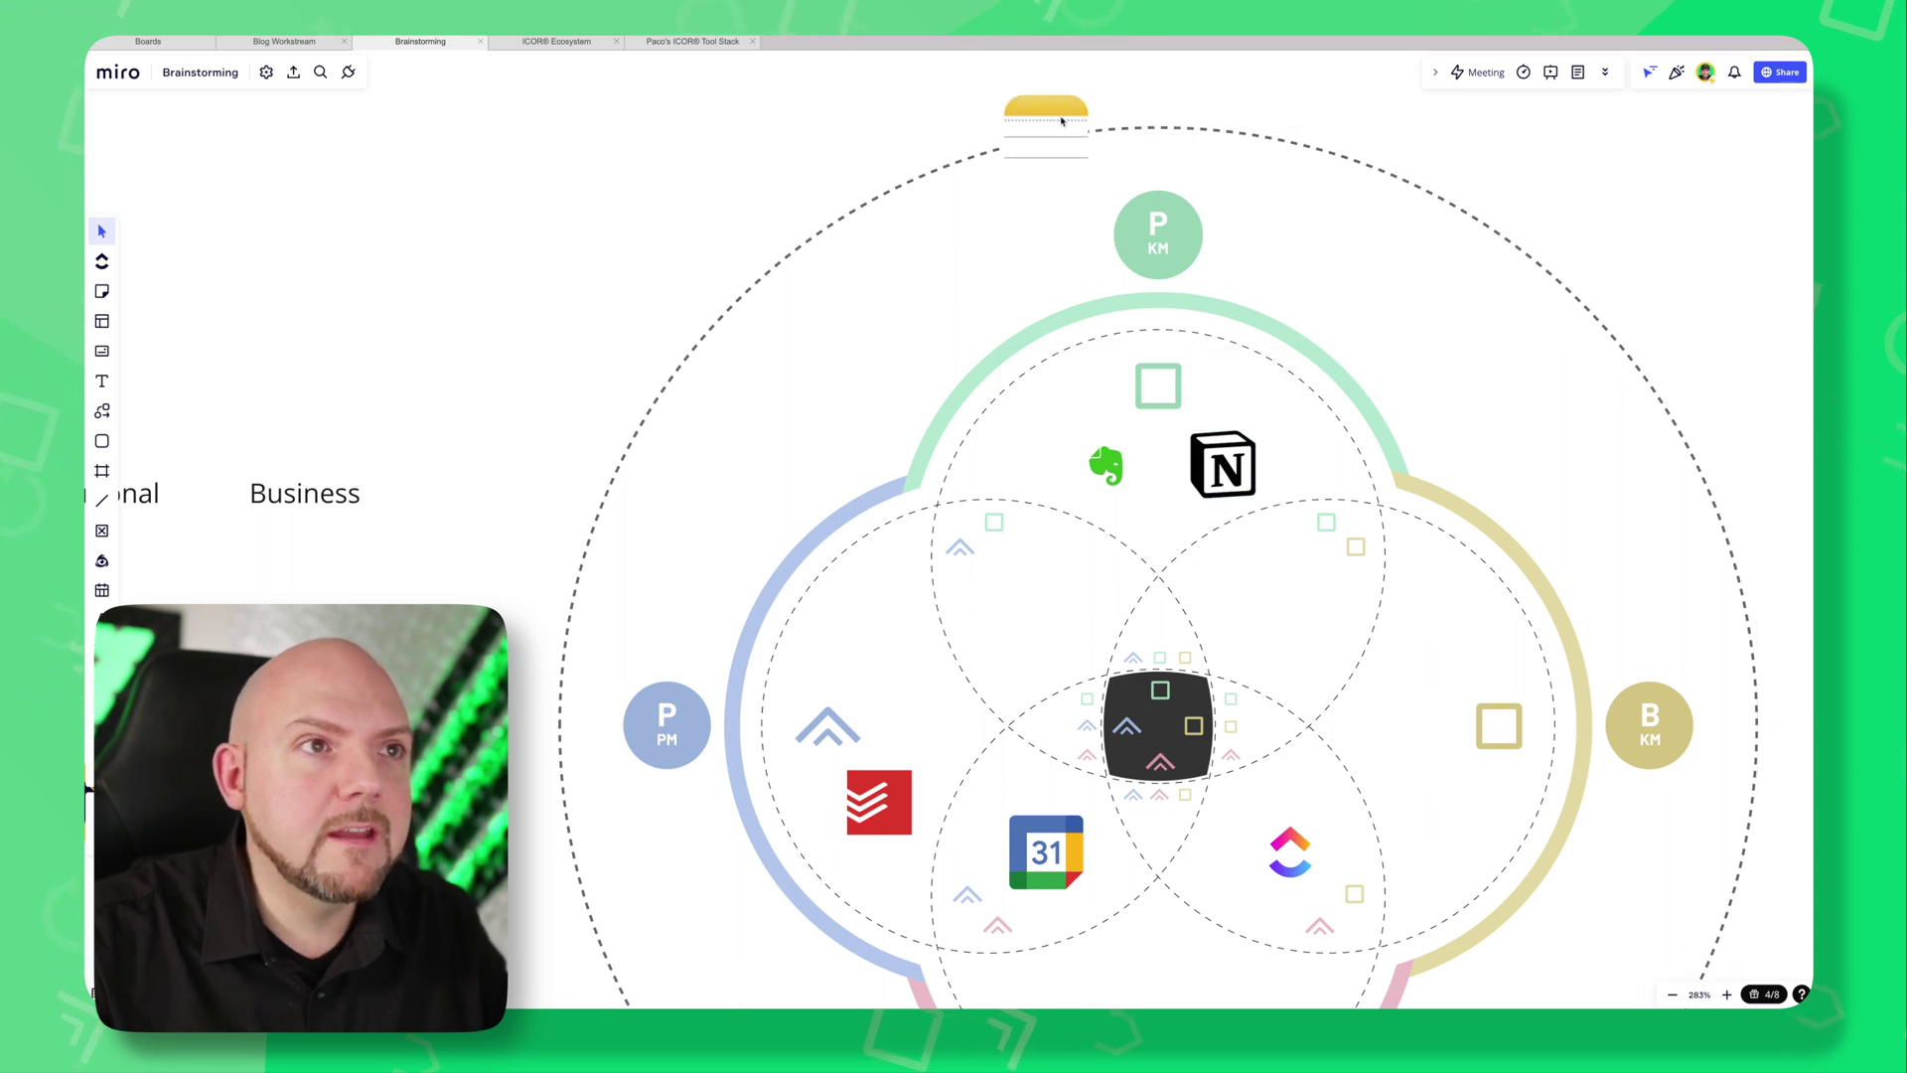
pyautogui.click(236, 540)
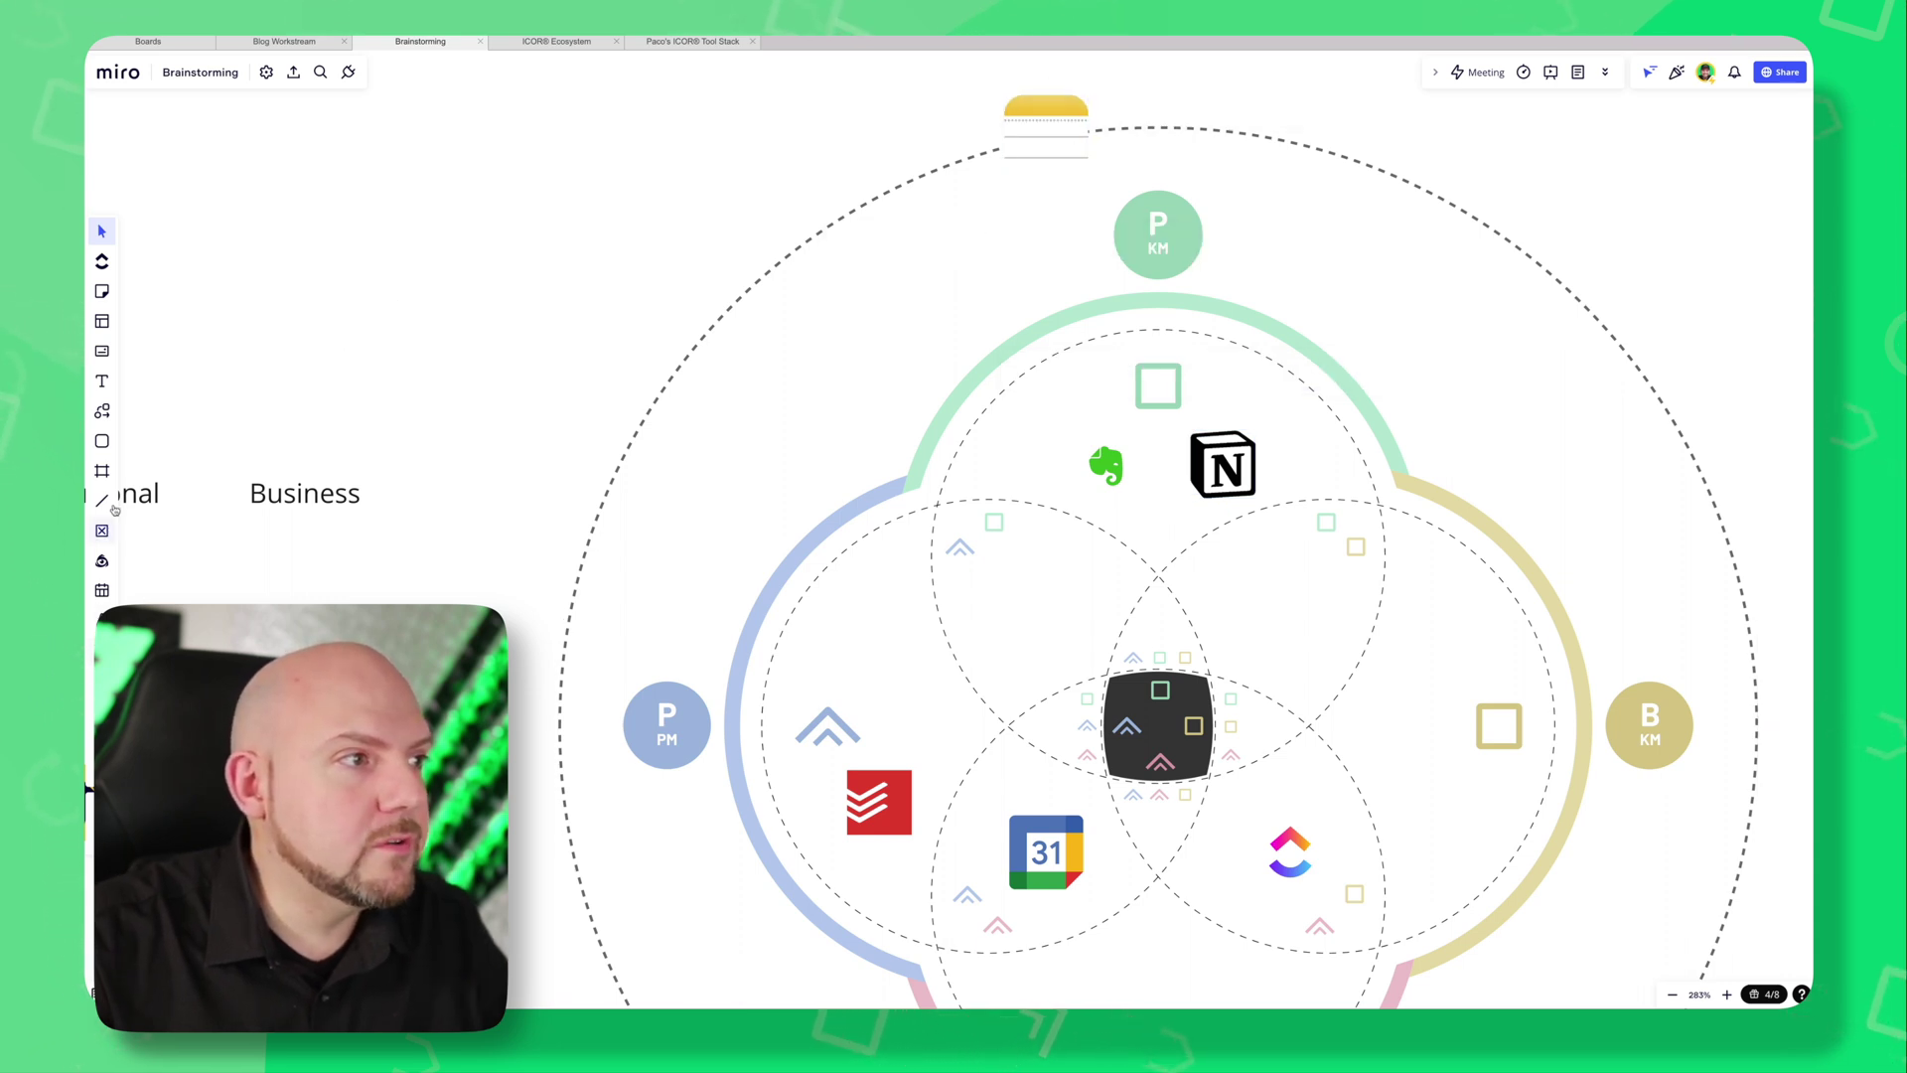
# Choose the Line tool from the left toolbar after closing the shapes library.
pyautogui.click(102, 410)
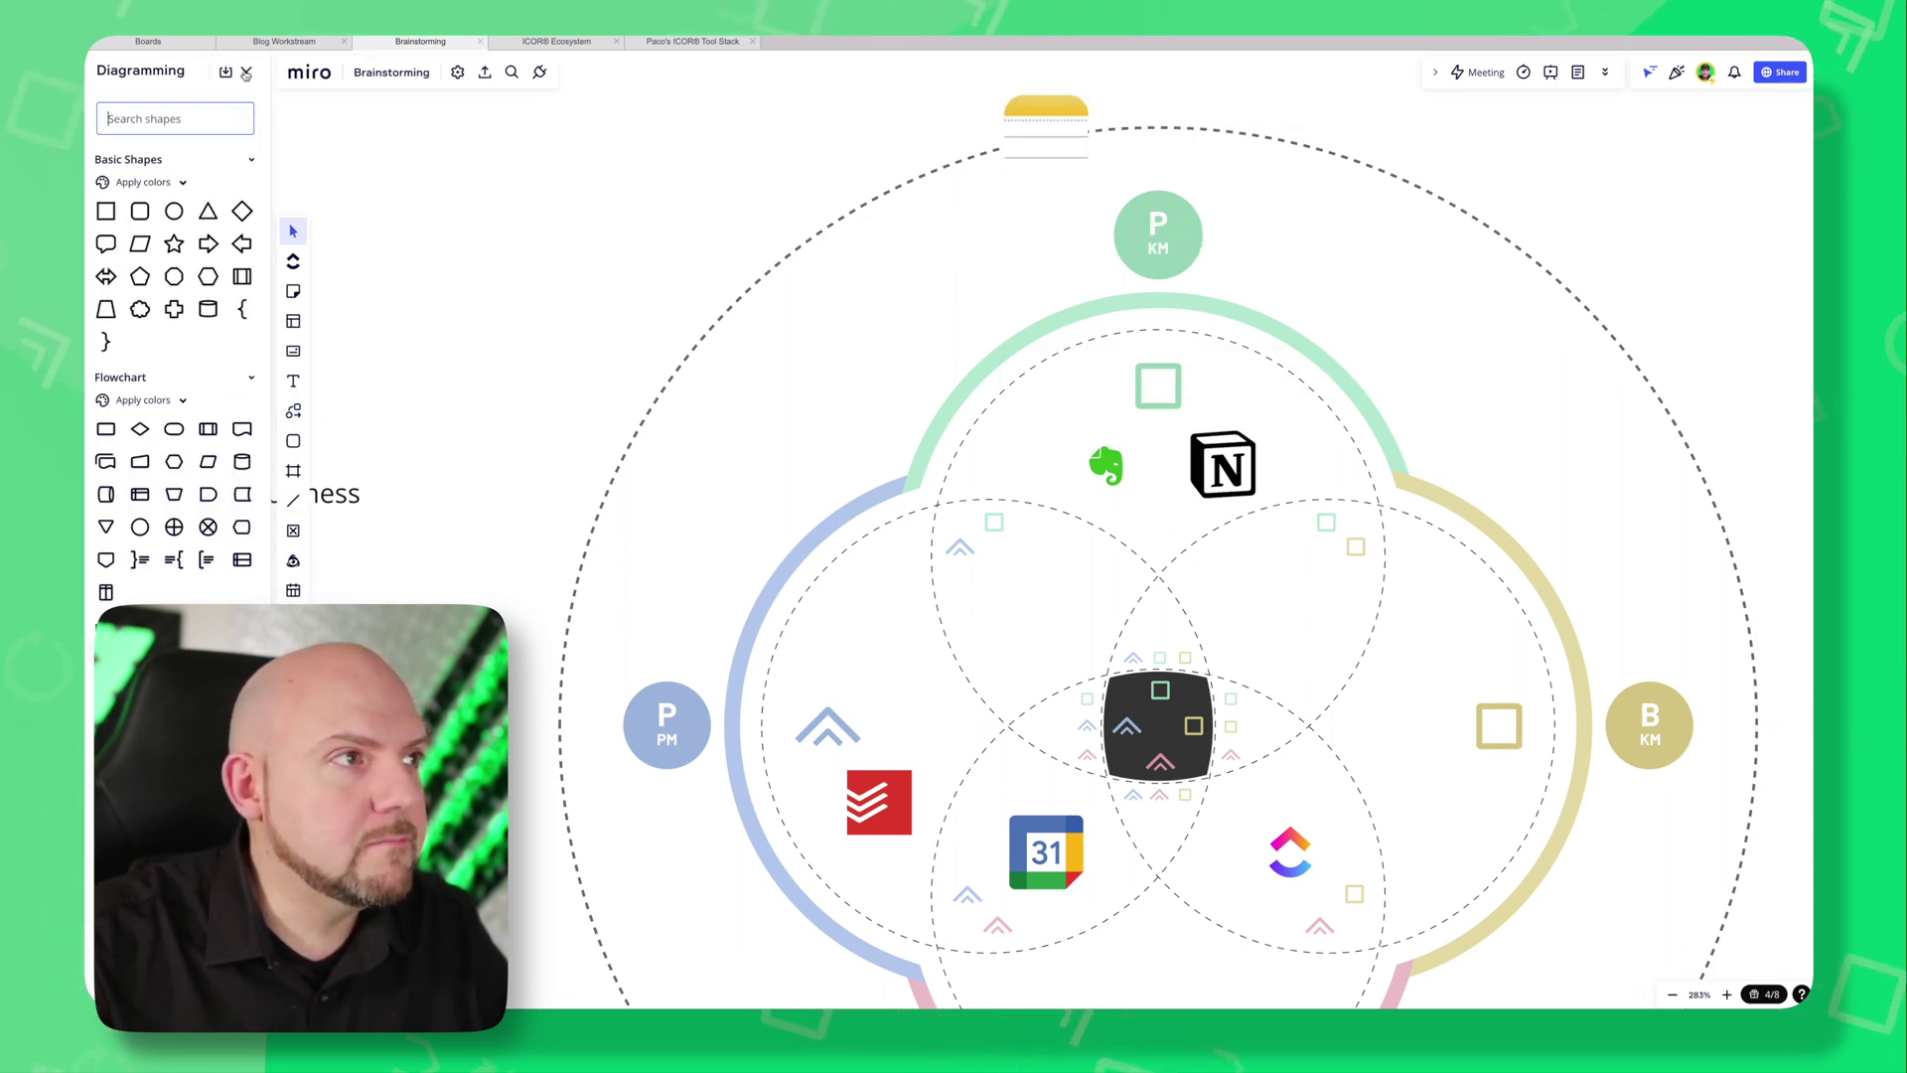
pyautogui.click(289, 410)
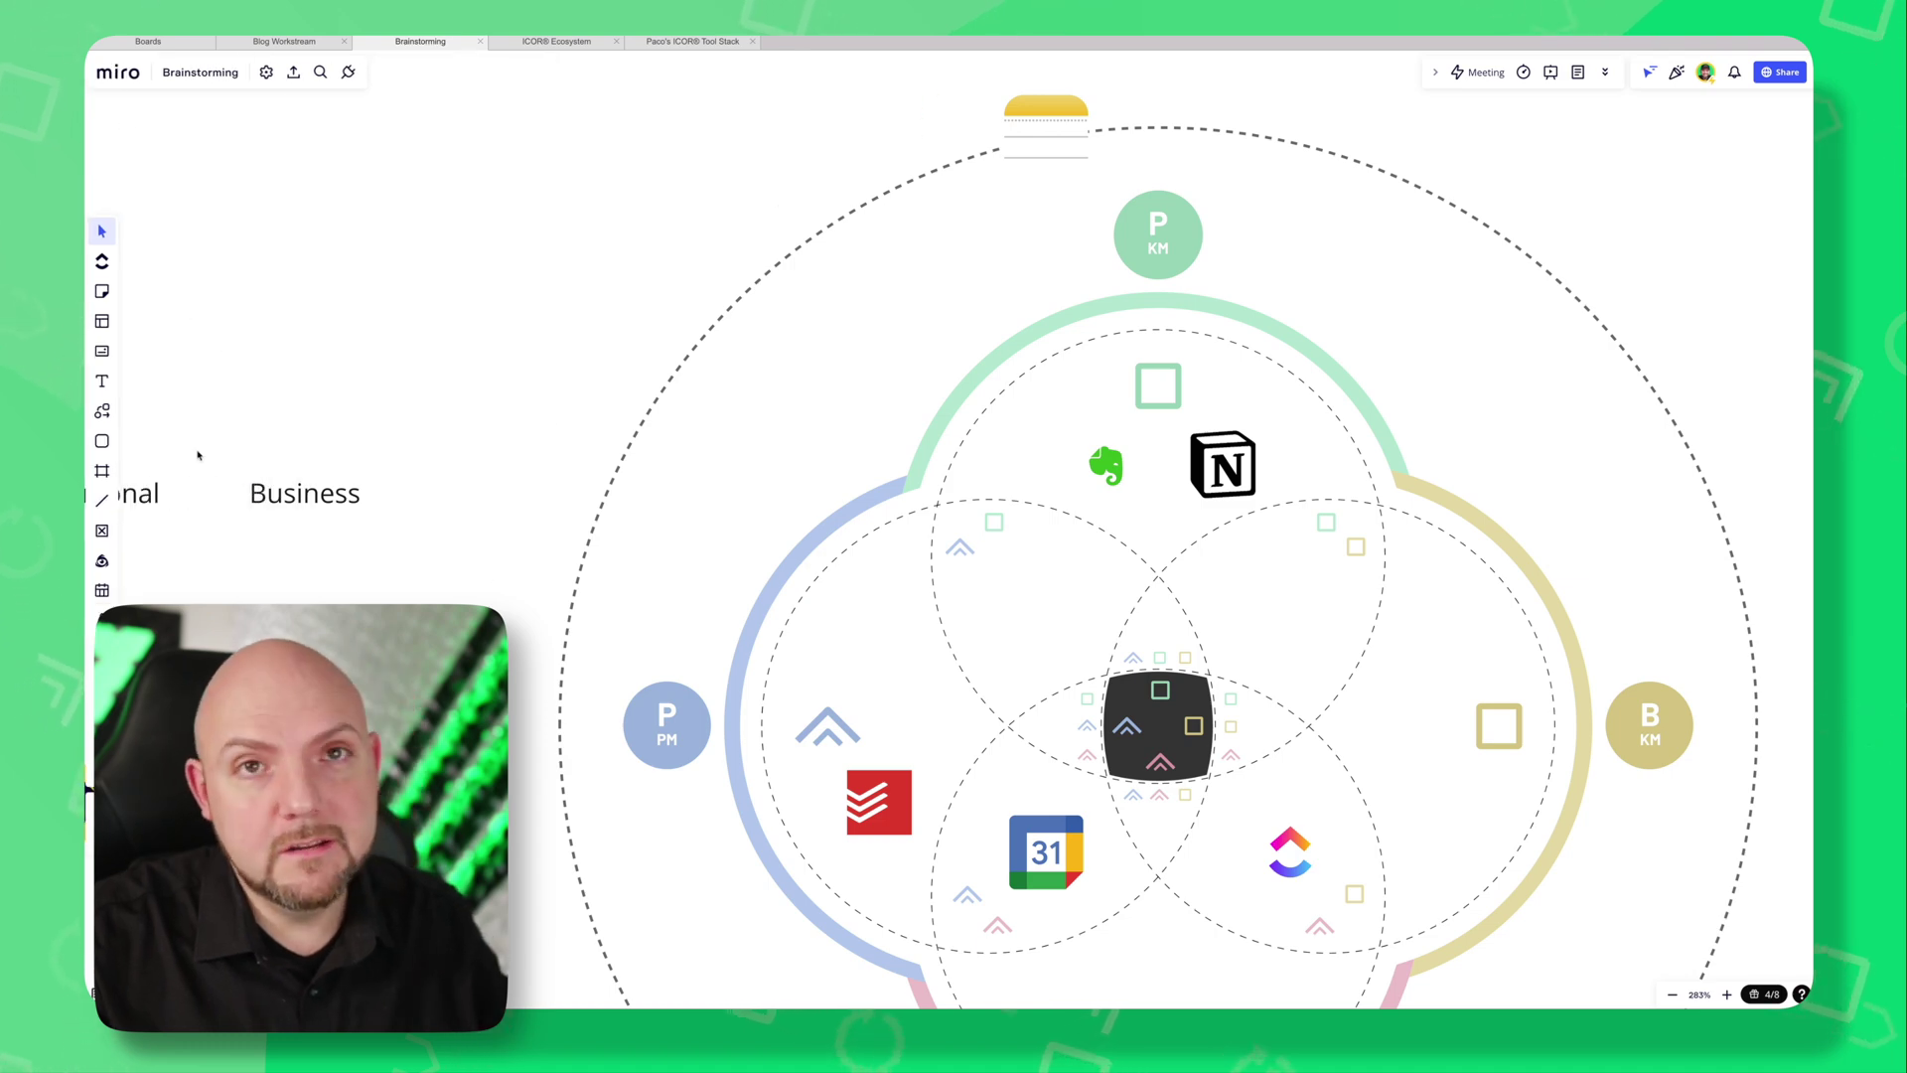
pyautogui.click(102, 500)
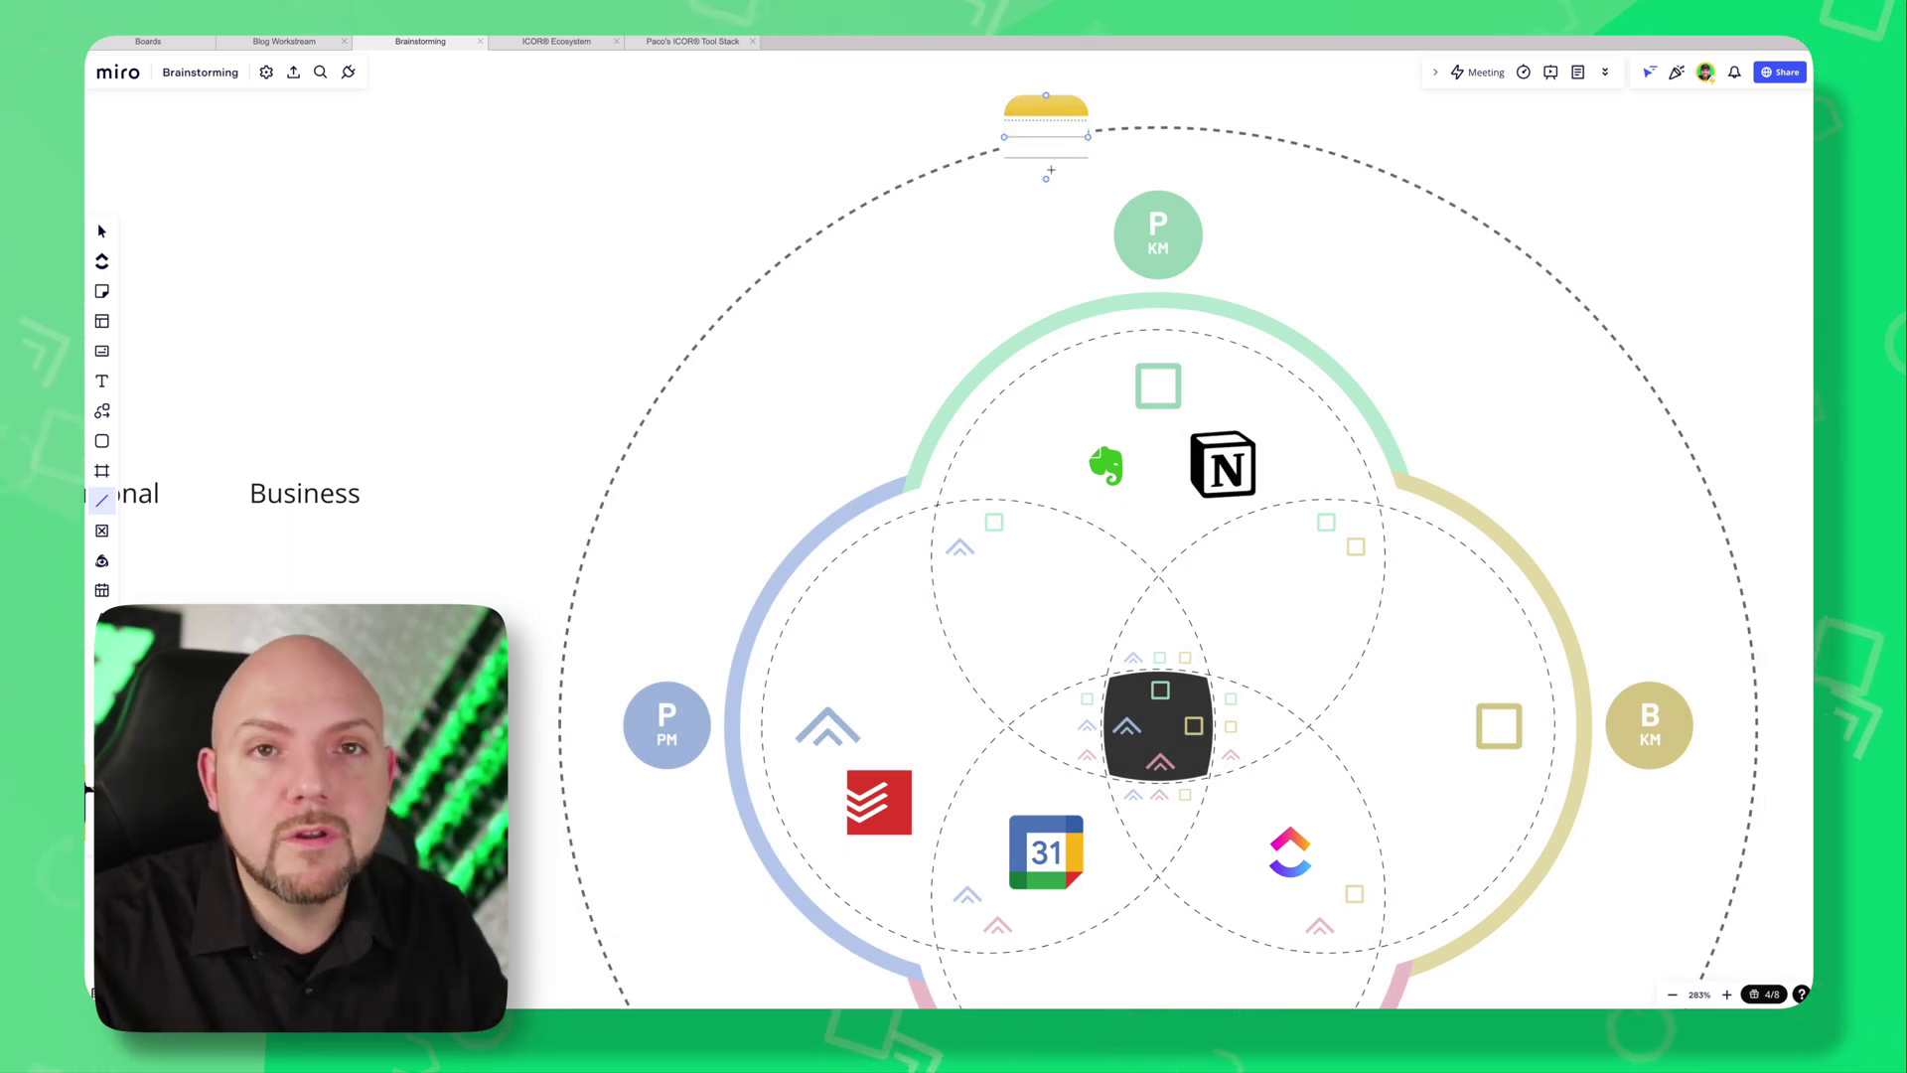
# Draw a curved arrow from the Apple Notes icon down to the Notion logo.
pyautogui.moveTo(1047, 178)
pyautogui.mouseDown()
pyautogui.moveTo(1056, 332)
pyautogui.moveTo(1167, 435)
pyautogui.moveTo(1225, 437)
pyautogui.mouseUp()
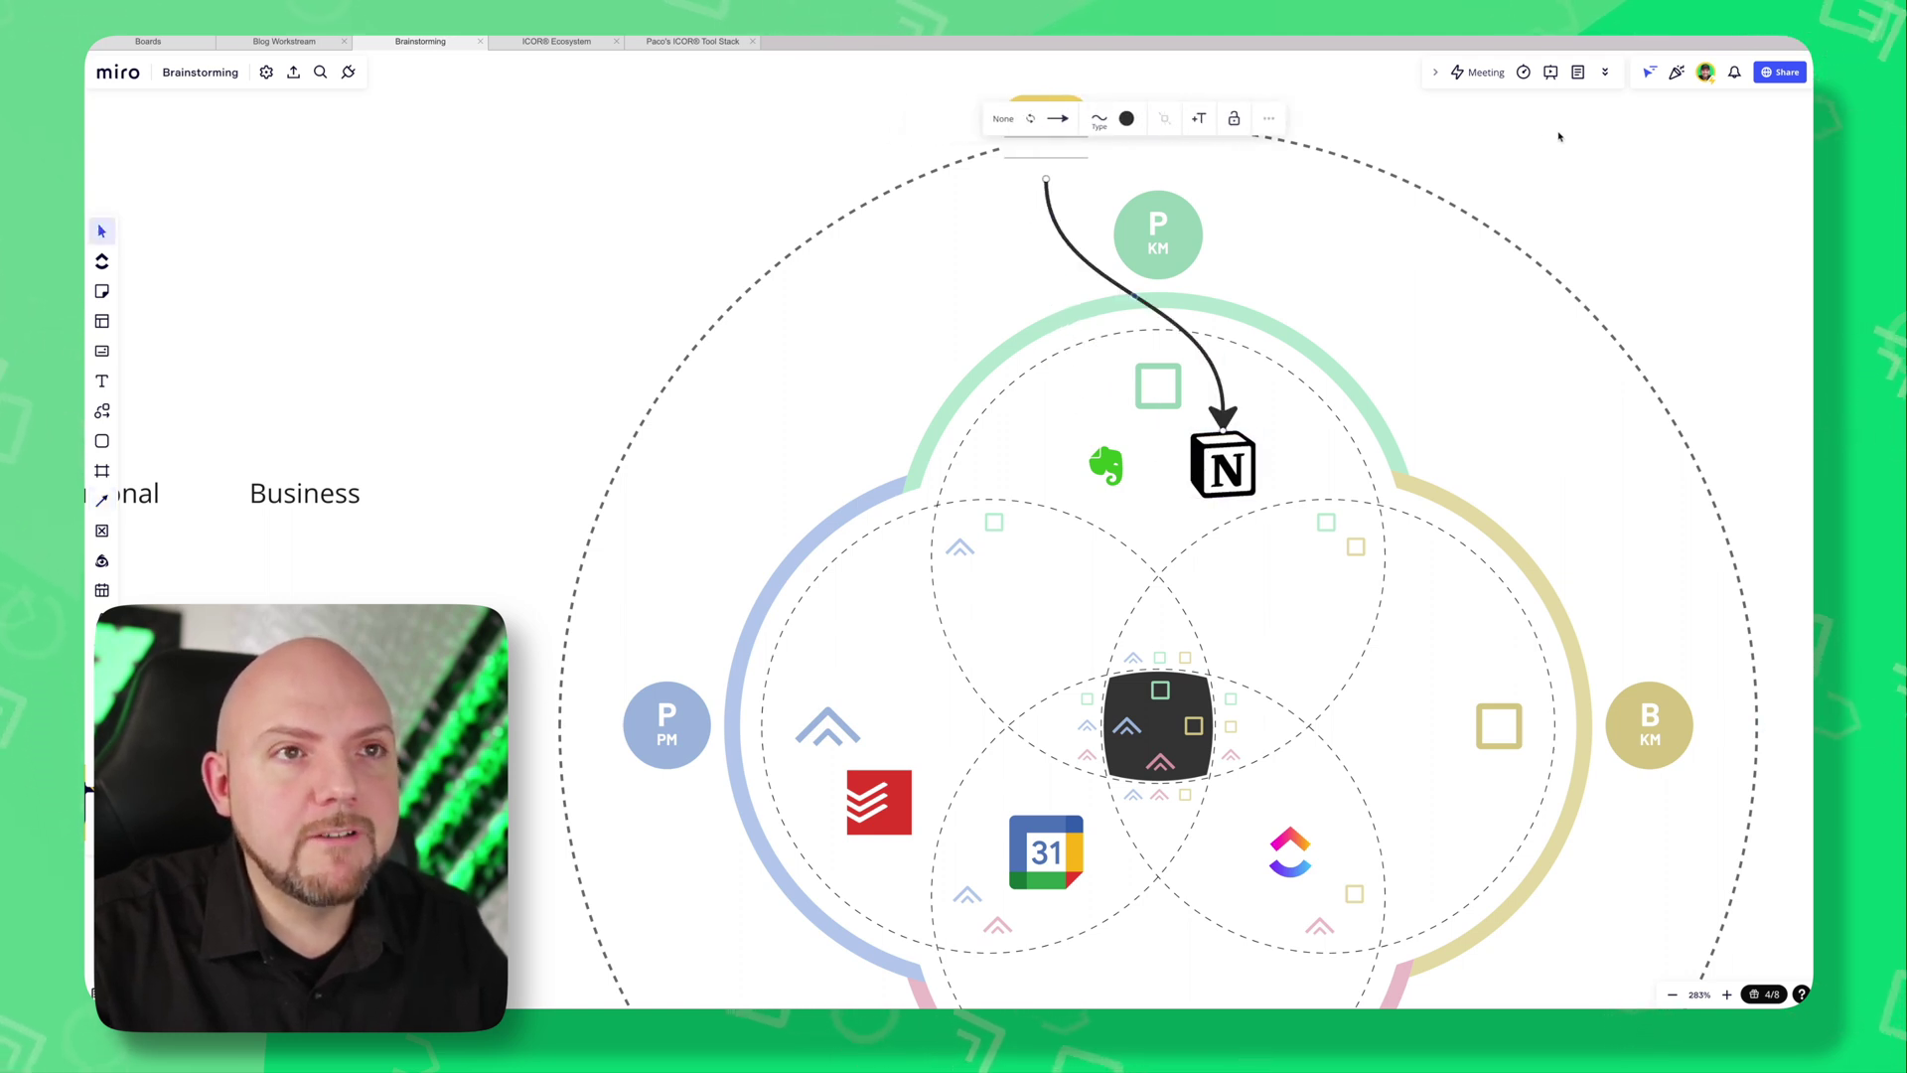
pyautogui.click(1070, 139)
pyautogui.press('Escape')
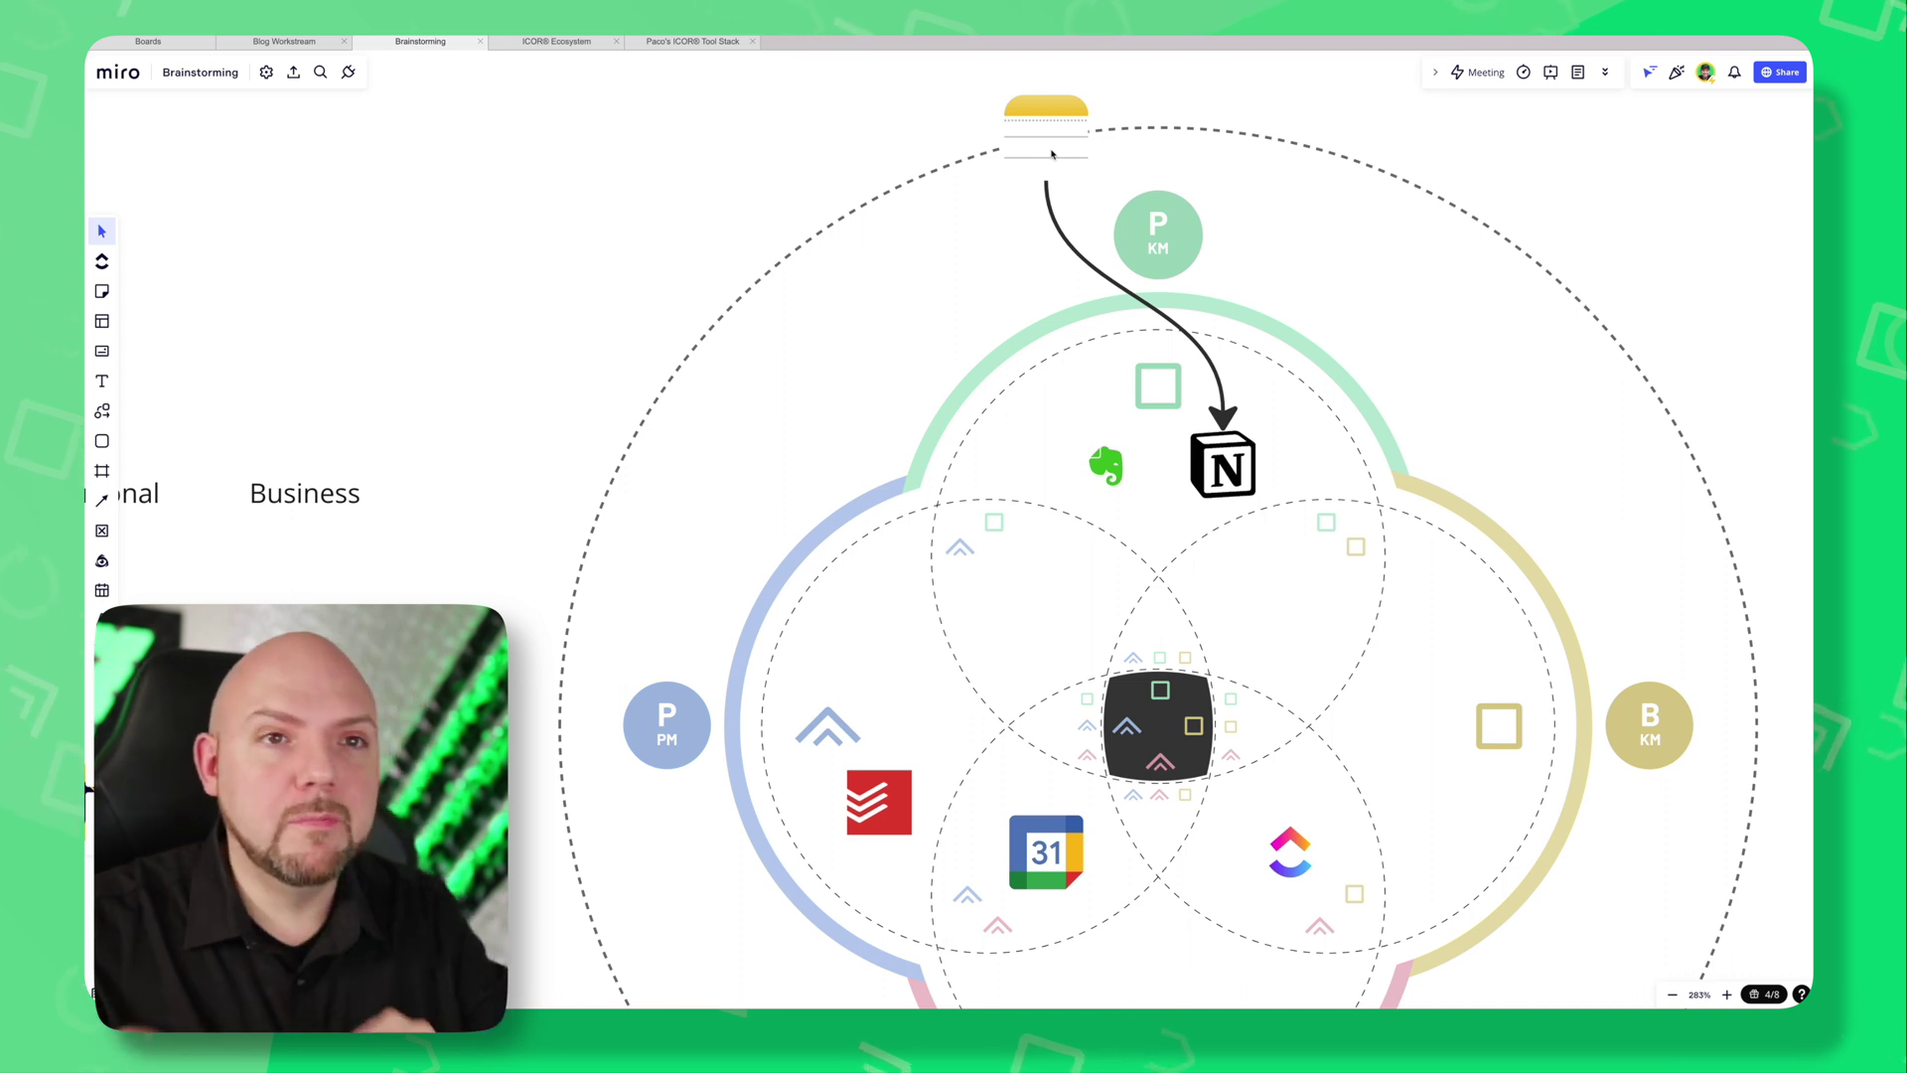
# Drag the Business column's Miro logo onto the lower-right part of the outer dashed ring.
pyautogui.scroll(-3, 1236, 599)
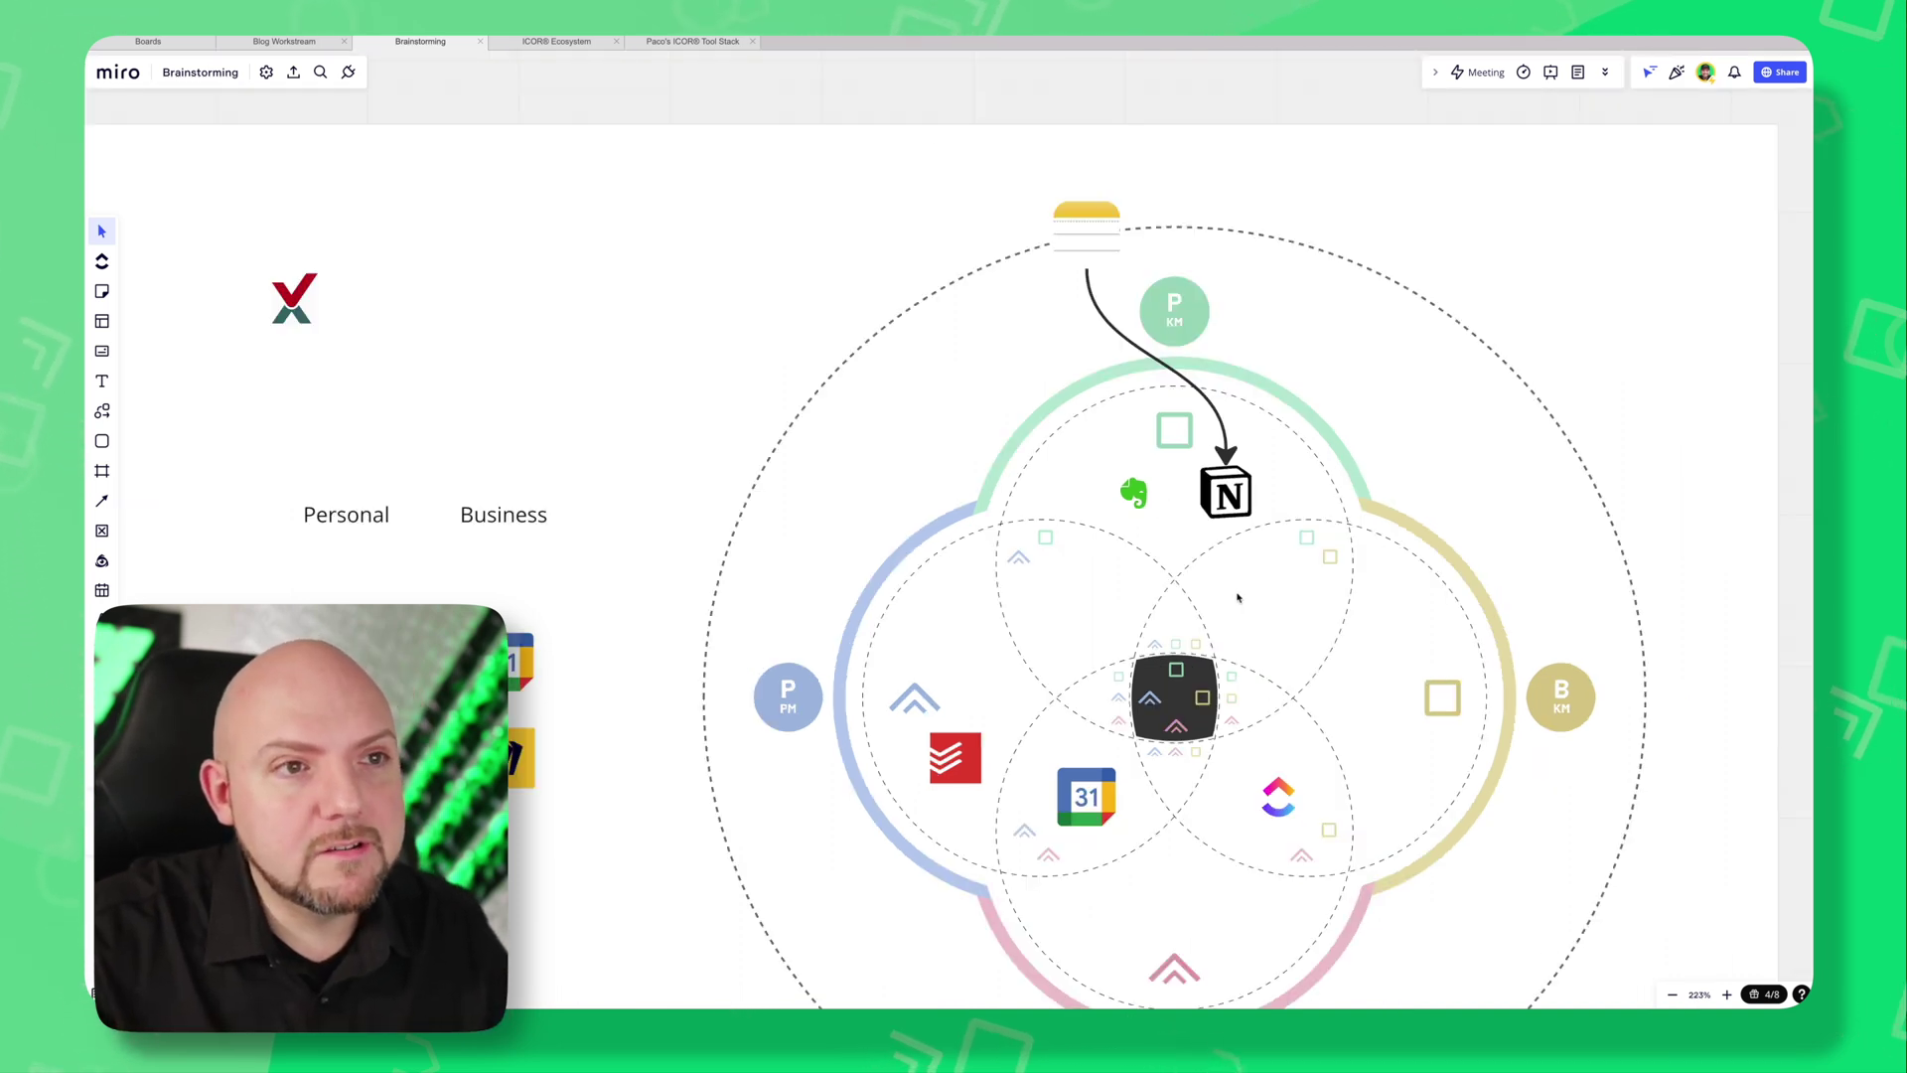
pyautogui.scroll(-3, 1261, 566)
pyautogui.hscroll(3, 1261, 566)
pyautogui.scroll(2, 1031, 279)
pyautogui.hscroll(-2, 1031, 279)
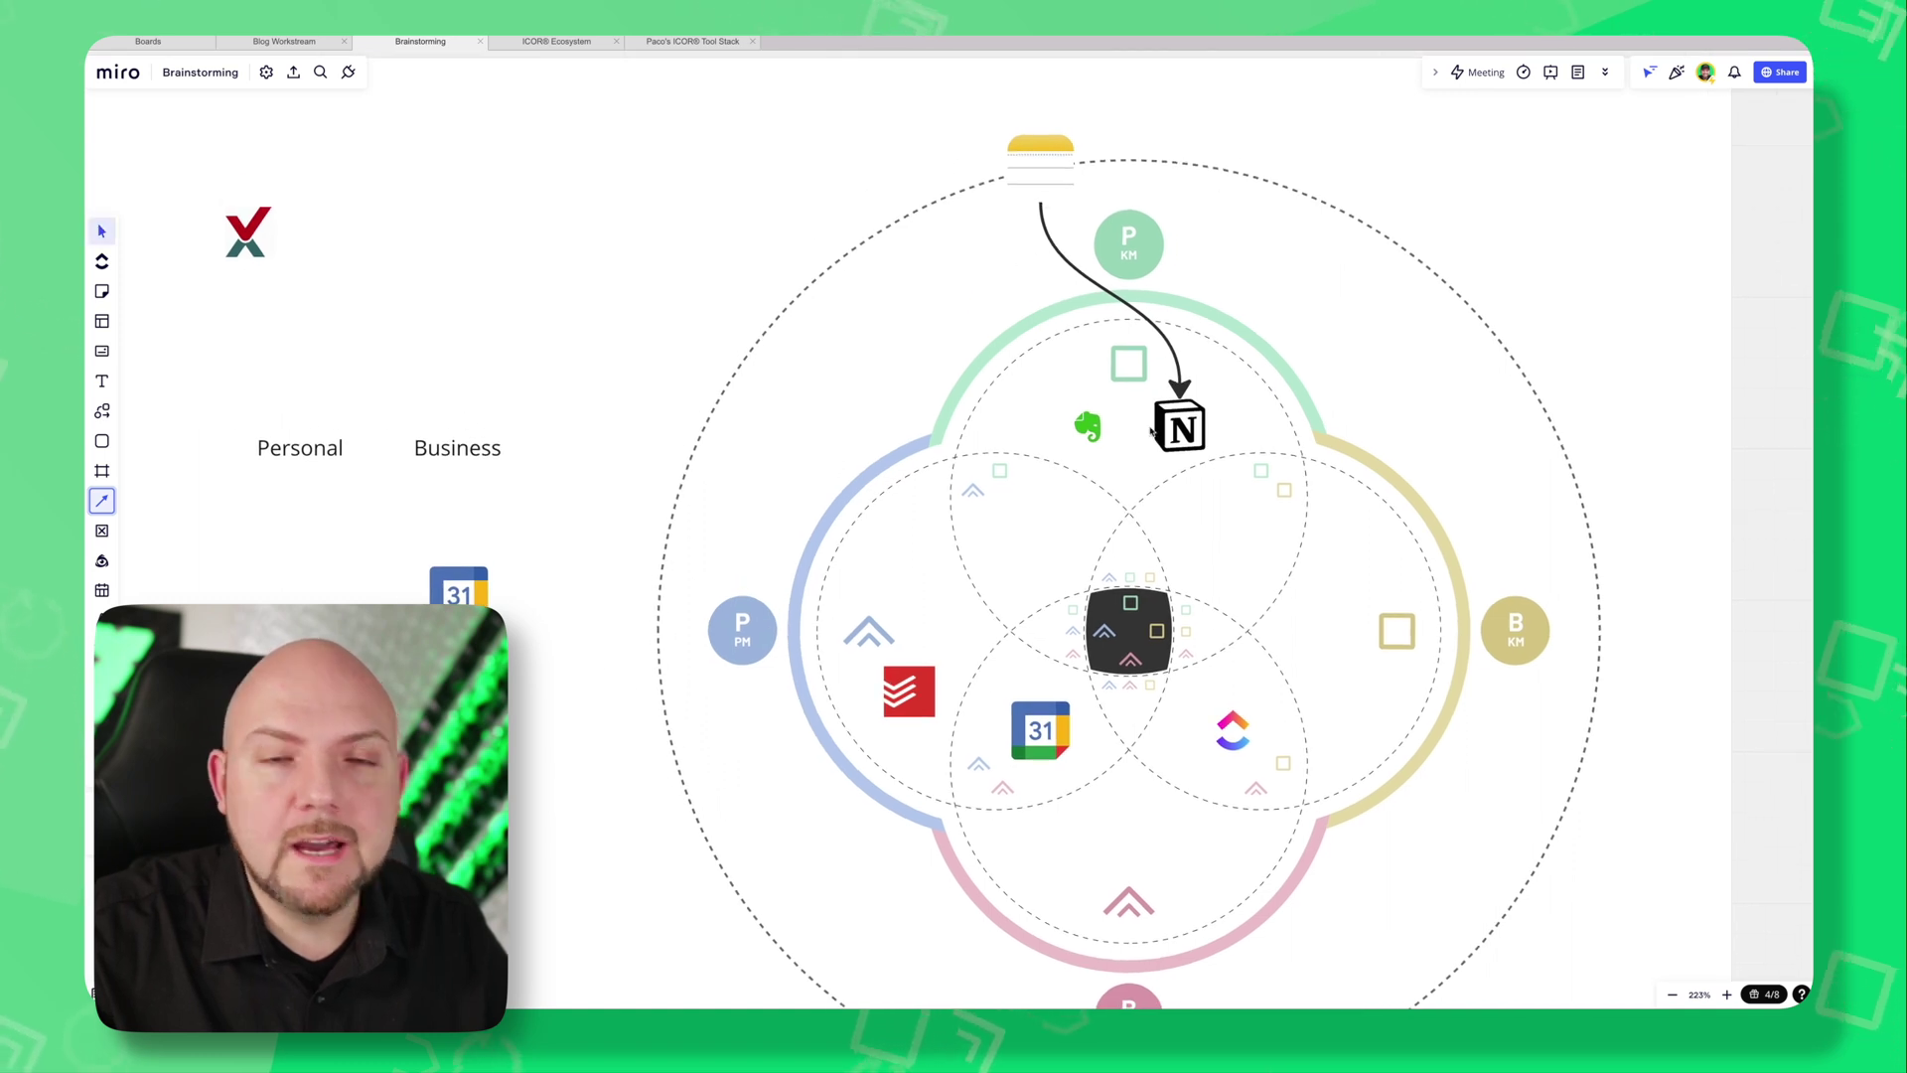
pyautogui.click(1040, 175)
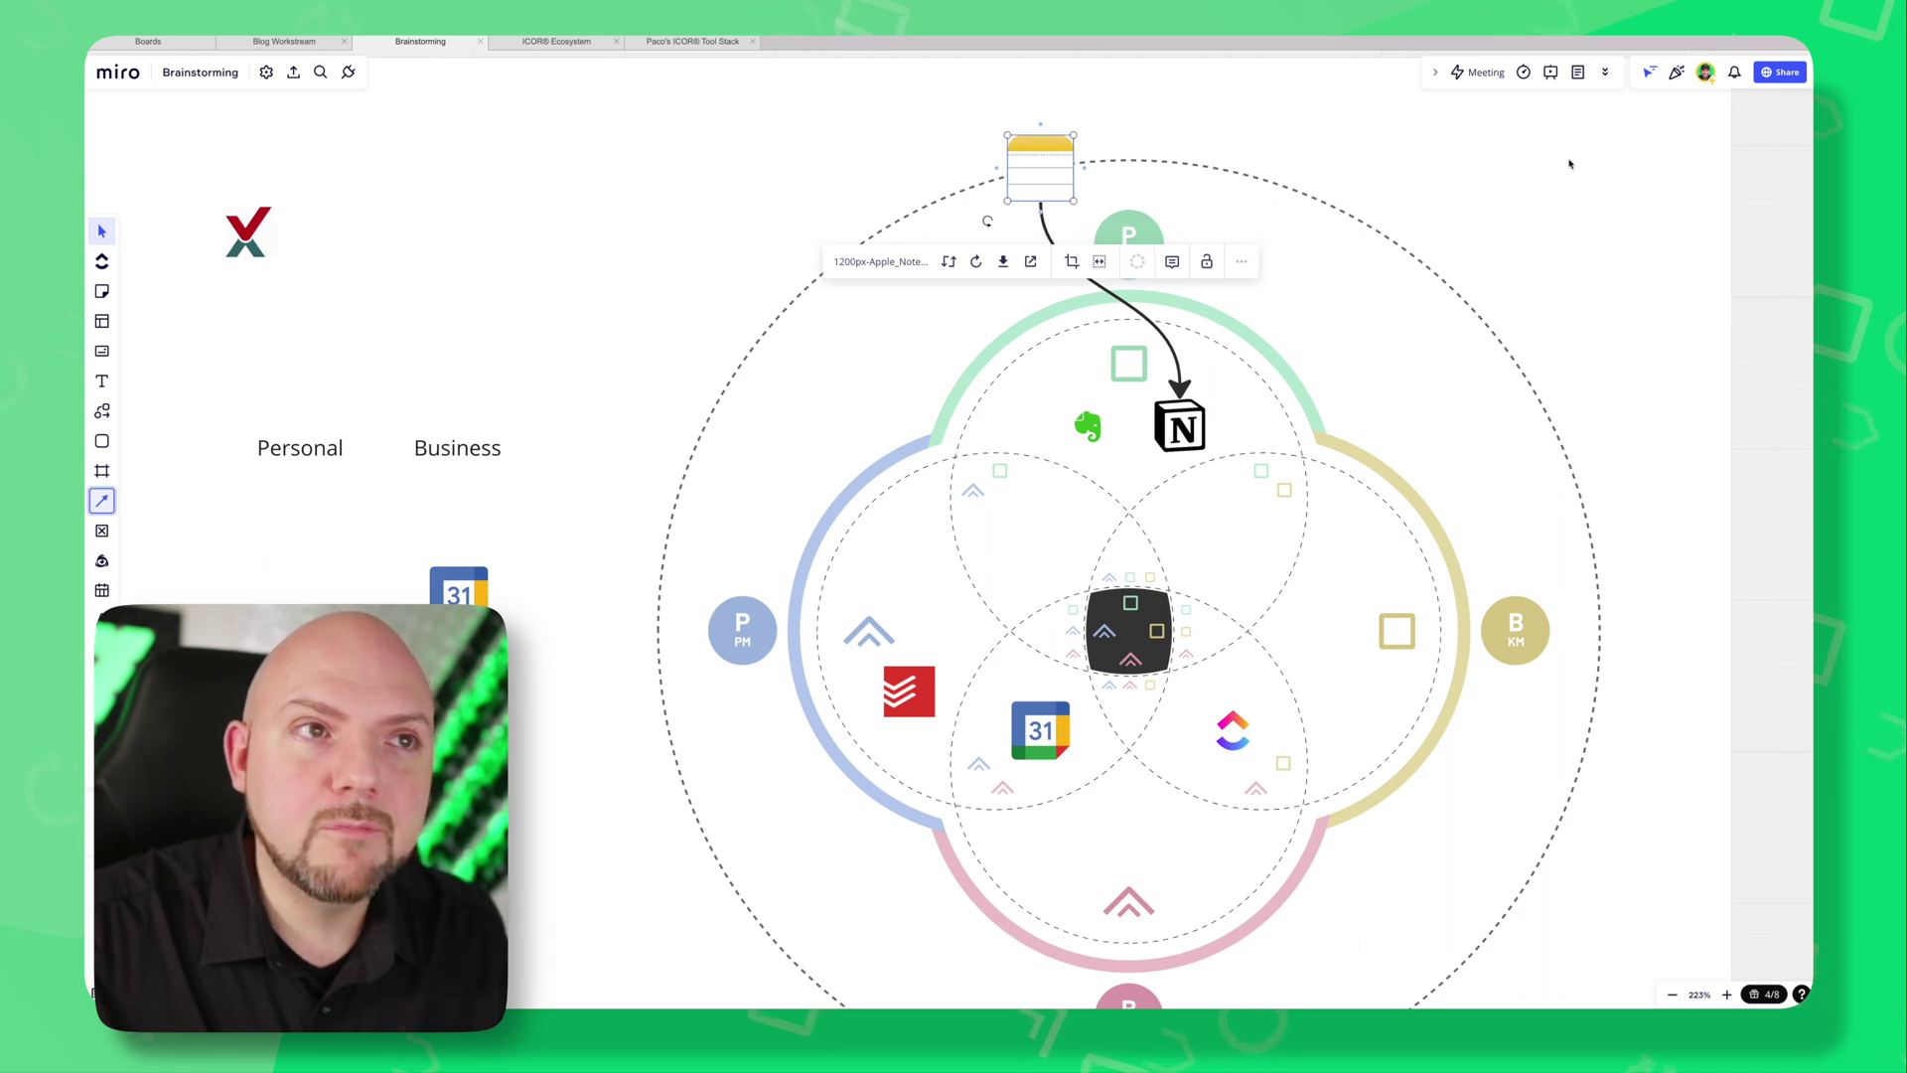
pyautogui.click(1180, 427)
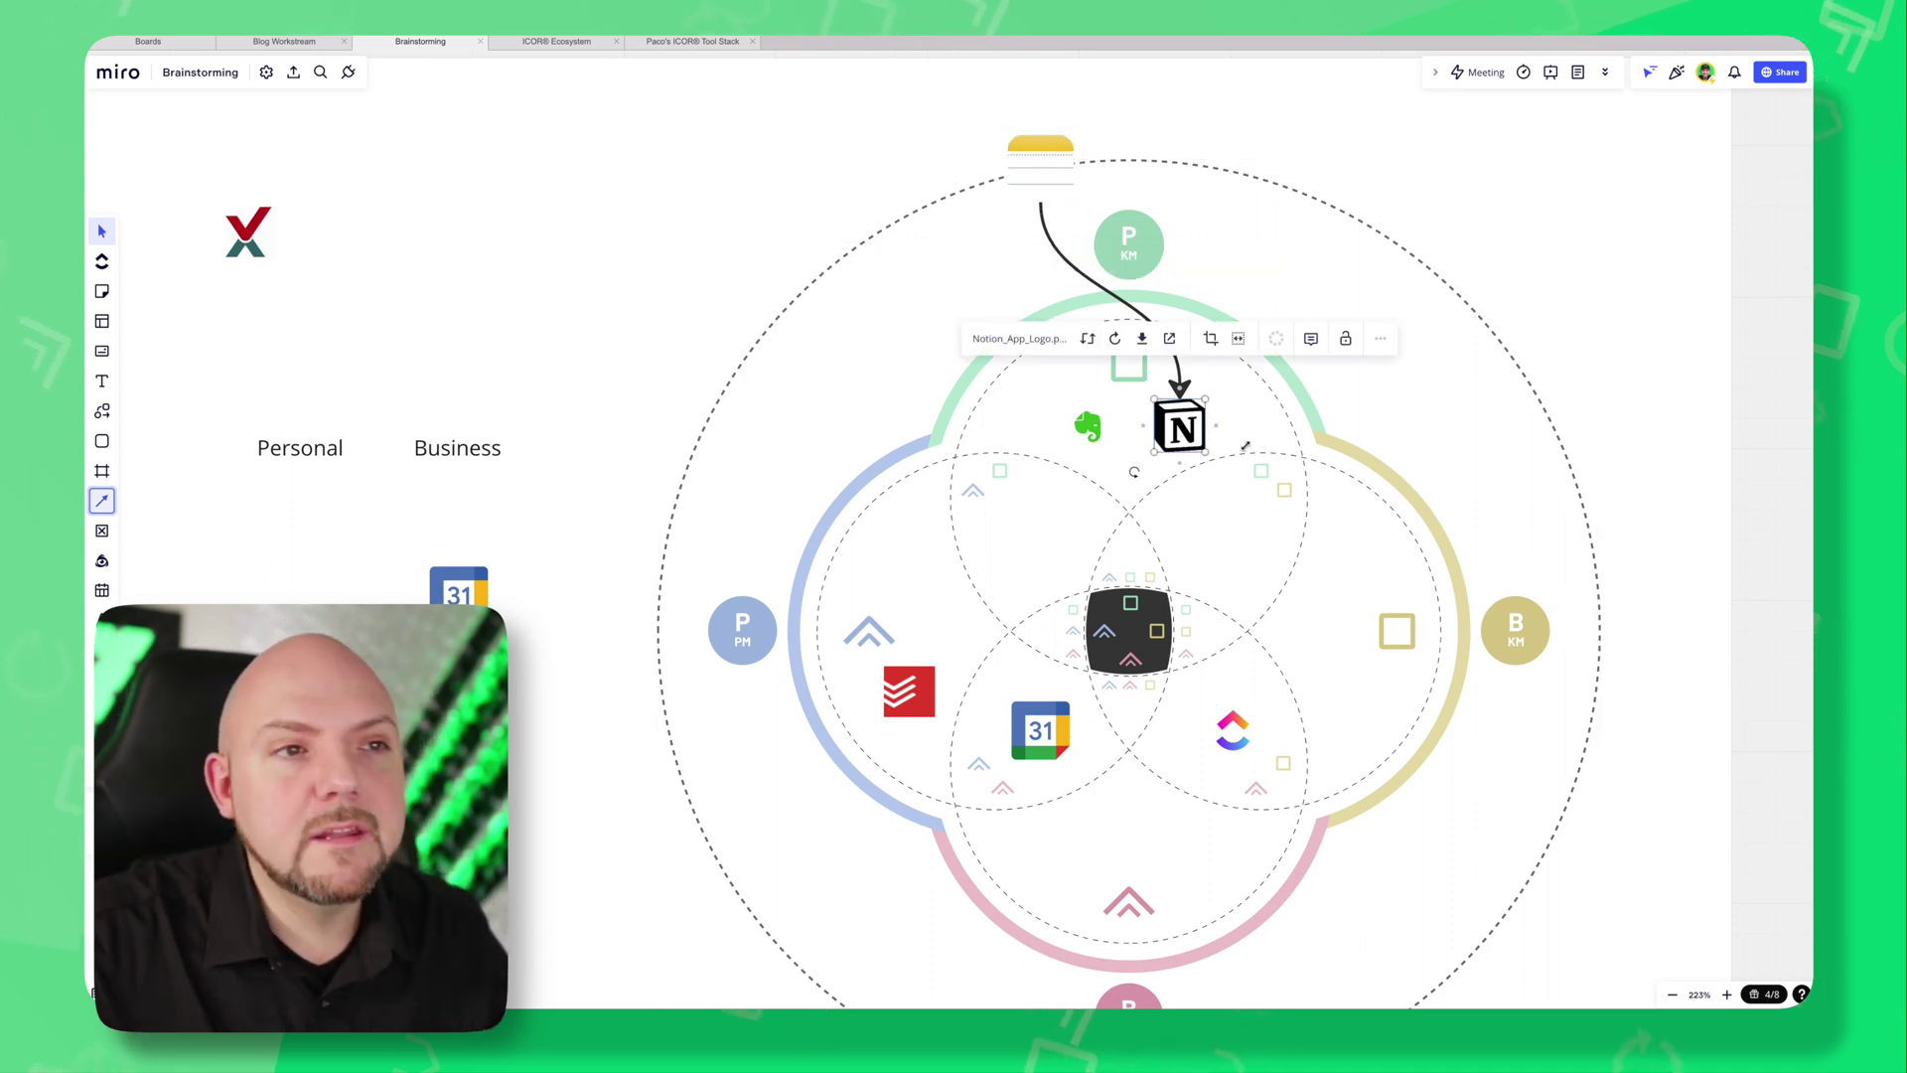
pyautogui.click(1617, 430)
pyautogui.scroll(-2, 1524, 323)
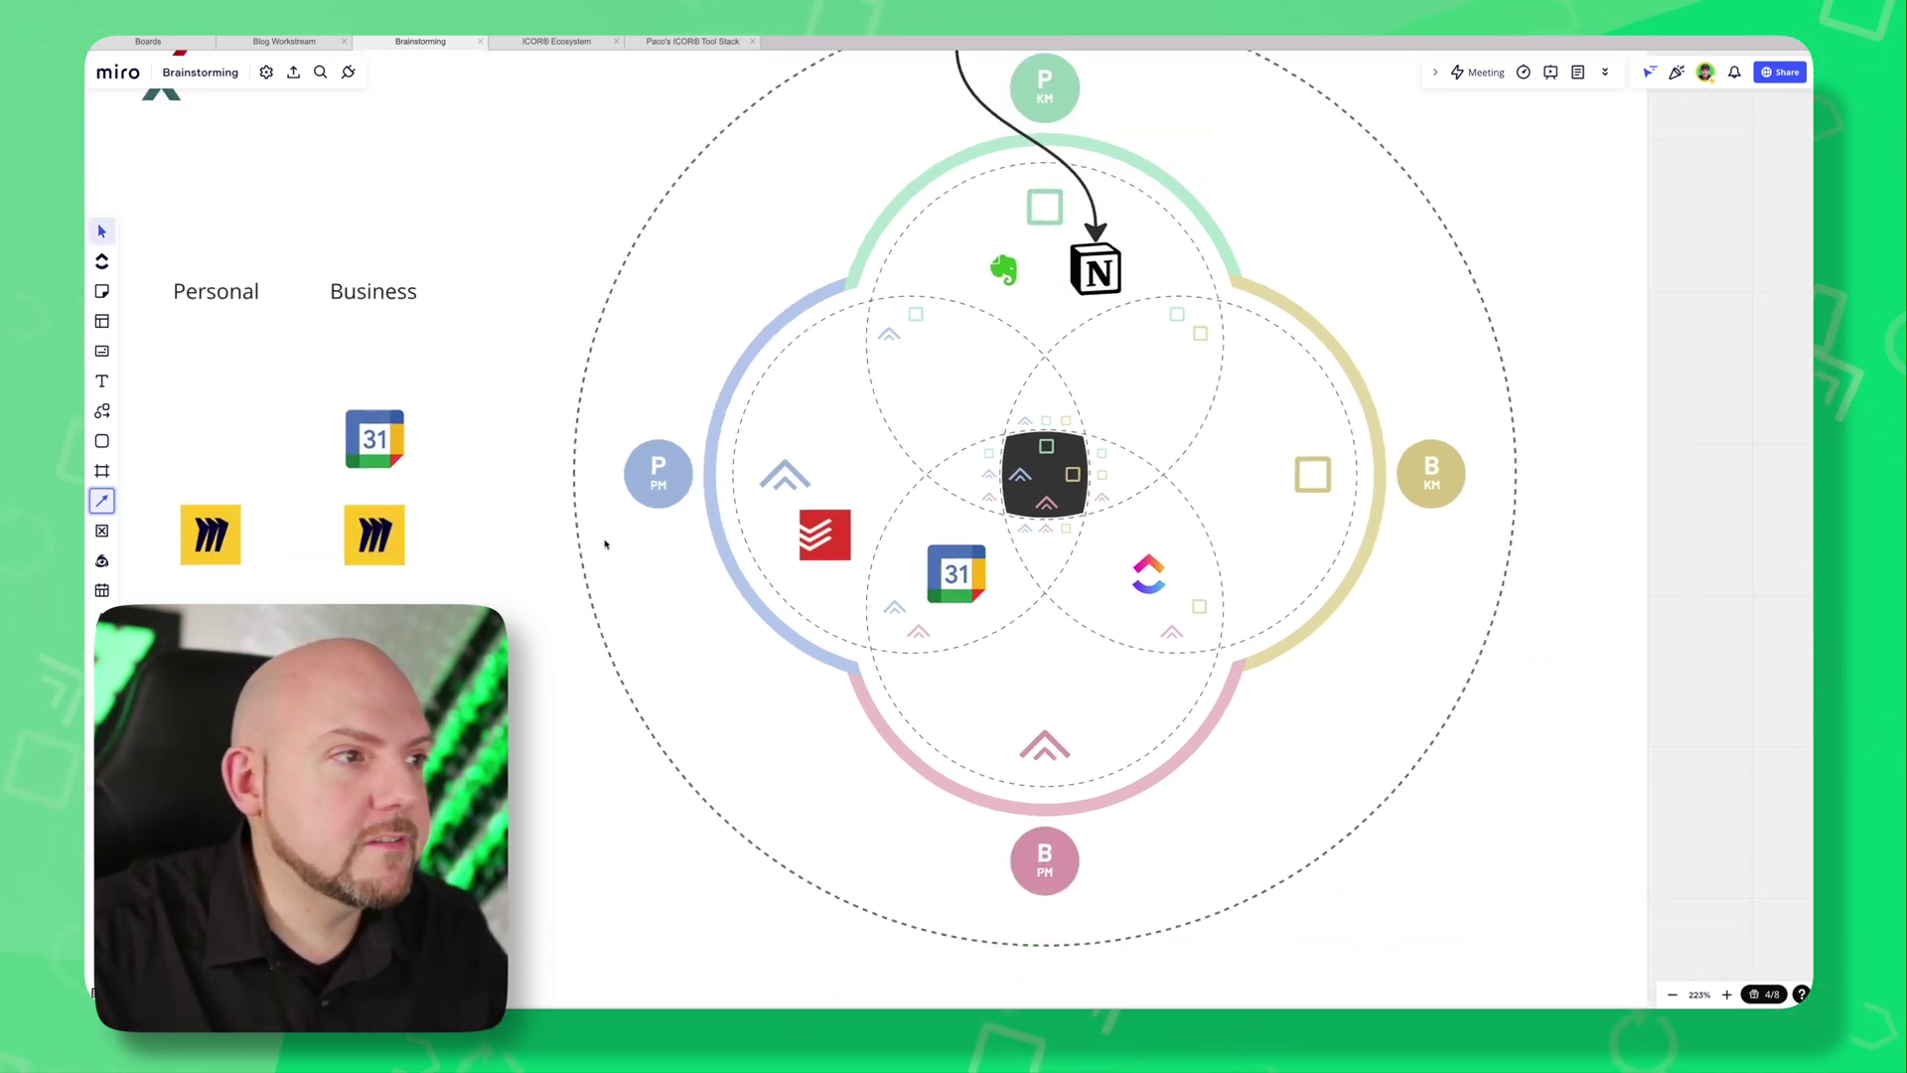
pyautogui.click(375, 542)
pyautogui.moveTo(368, 533); pyautogui.dragTo(1432, 727)
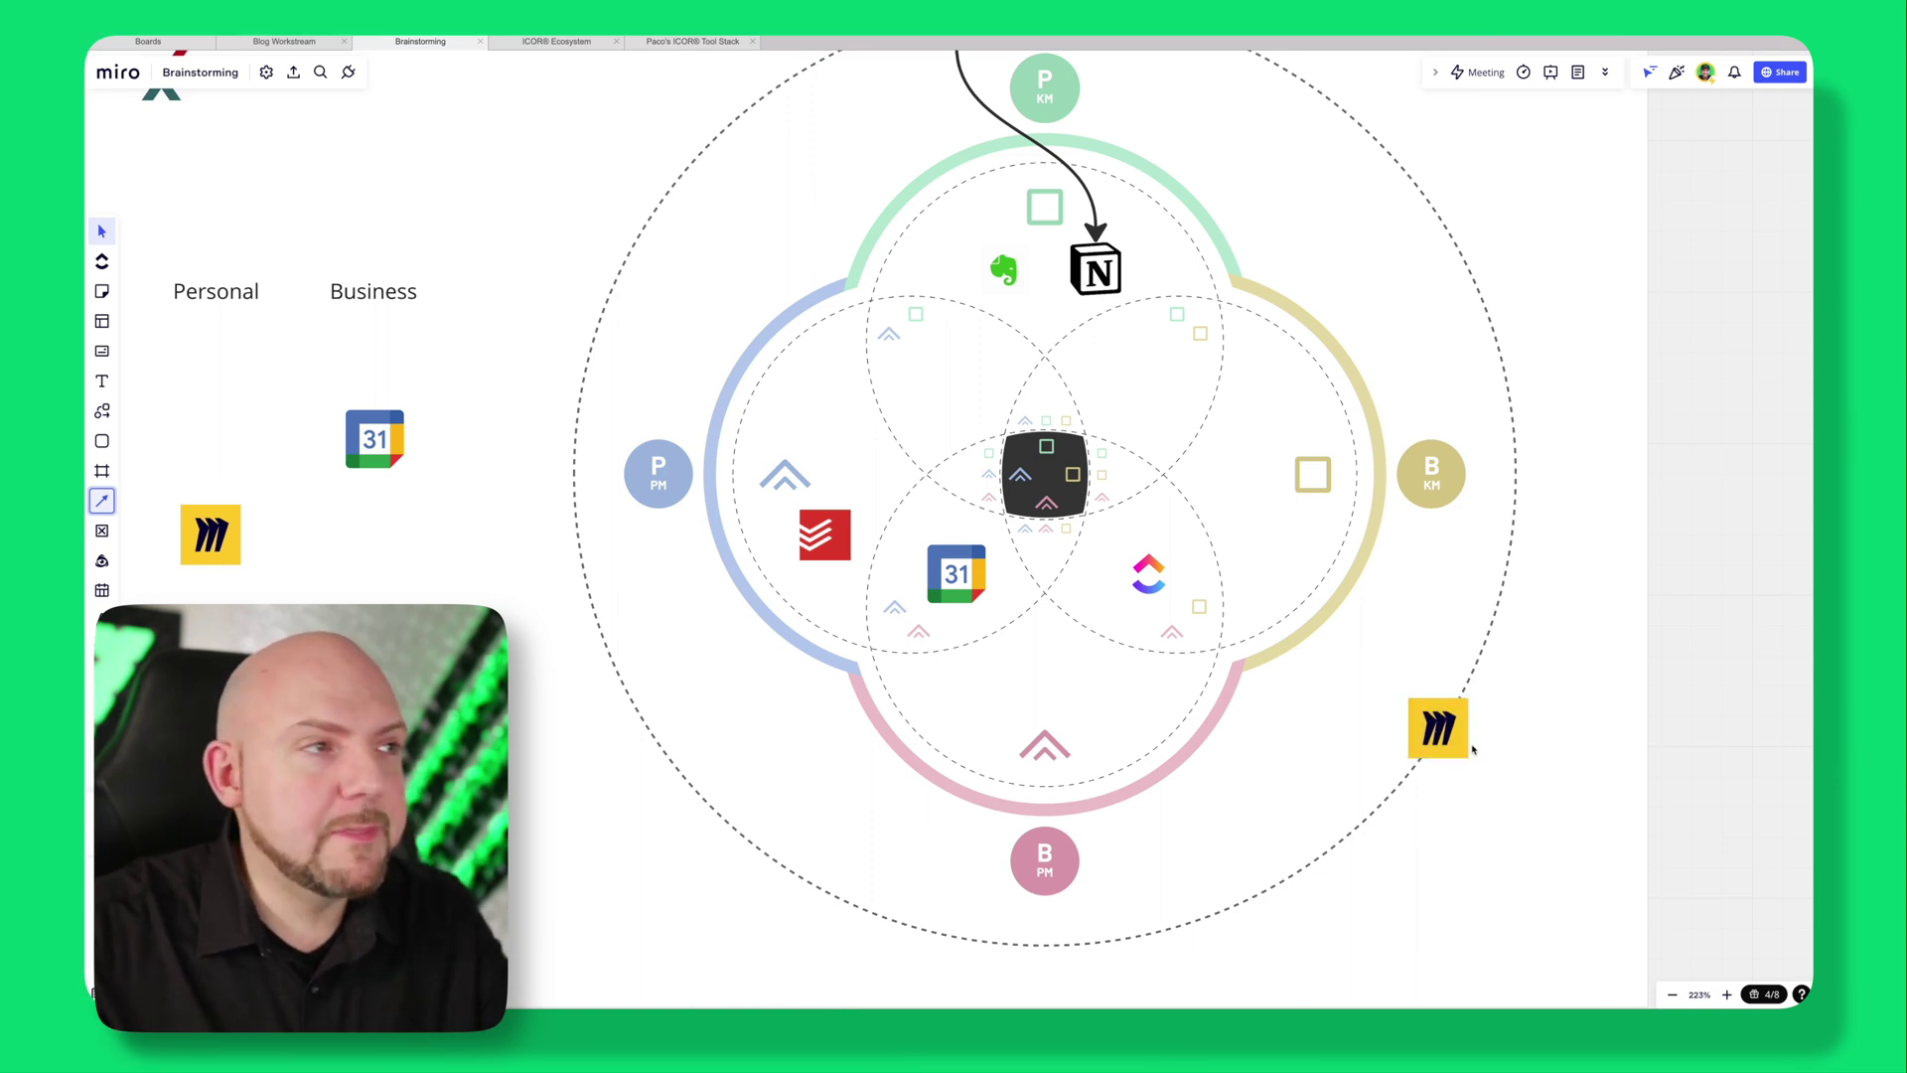
# Draw a curved arrow from the Miro logo to ClickUp, then nudge Miro slightly left.
pyautogui.scroll(-3, 1054, 745)
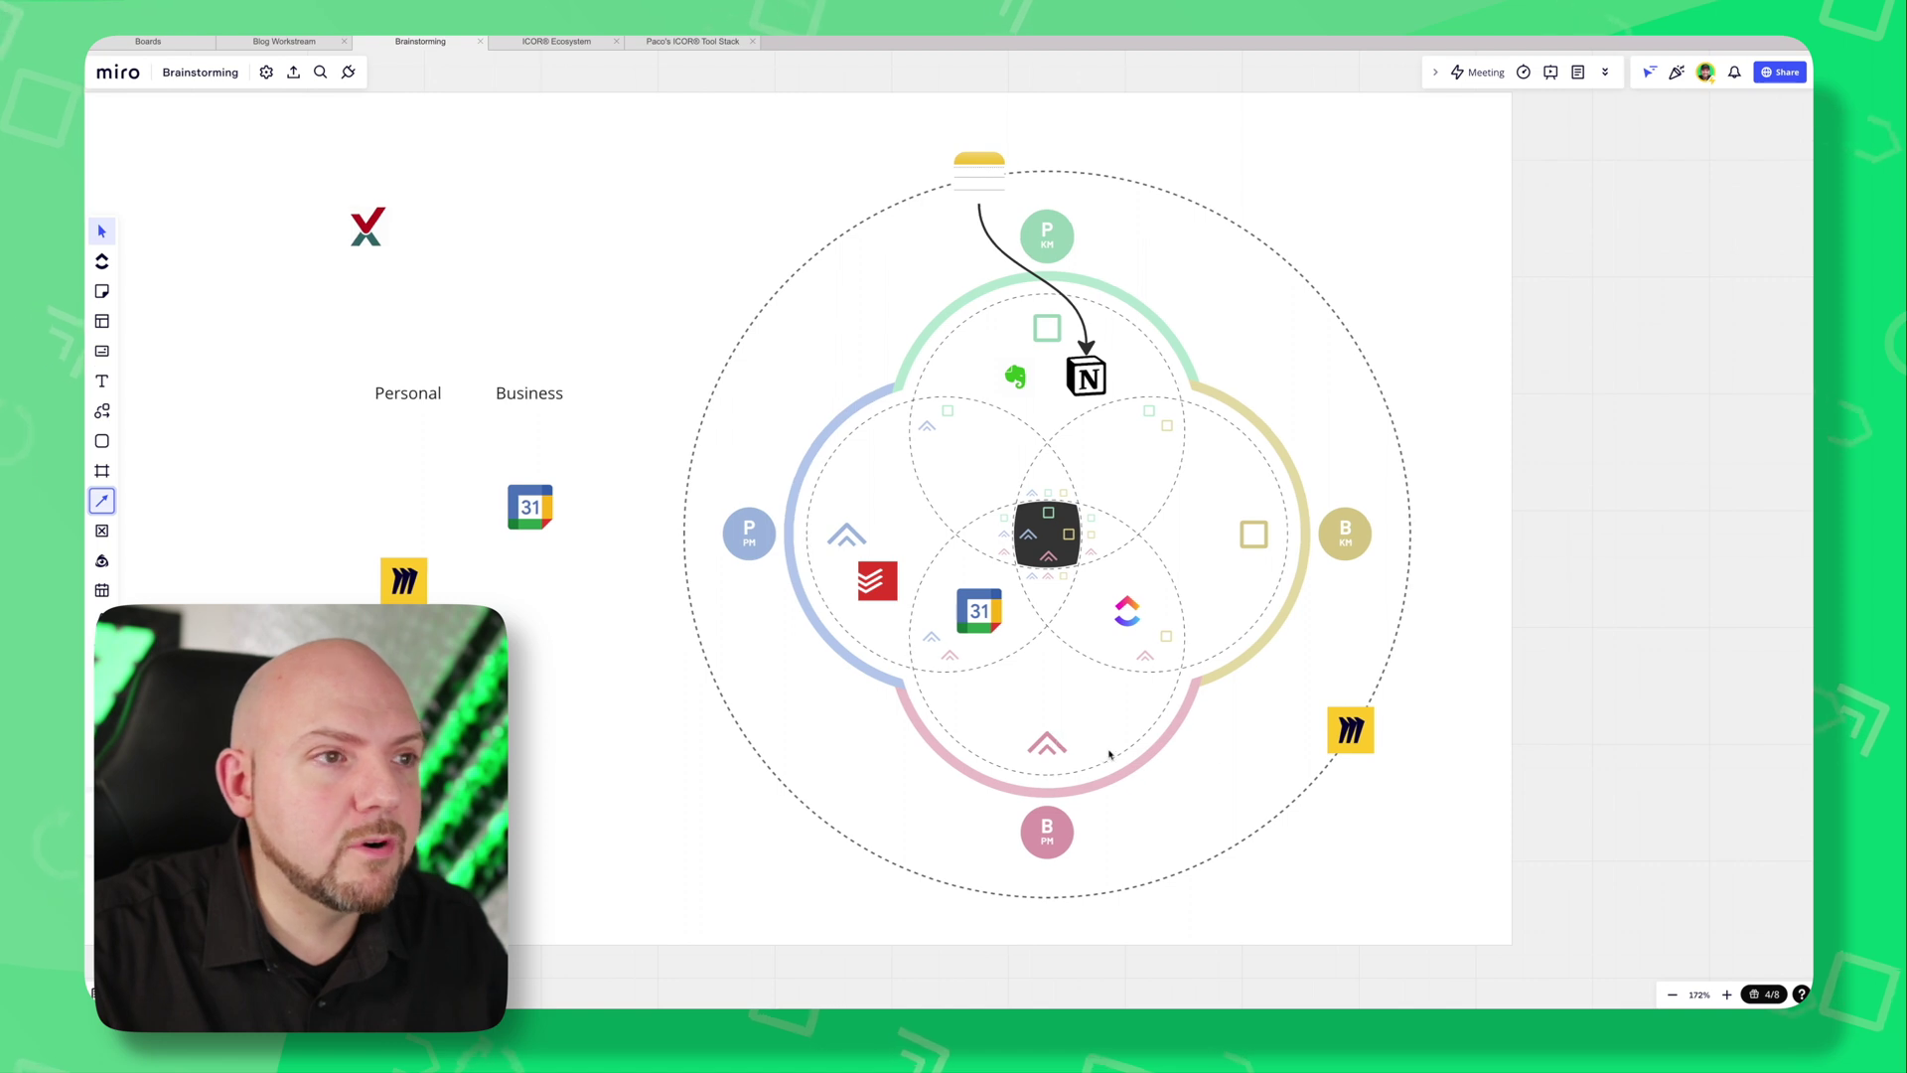
pyautogui.scroll(3, 1306, 736)
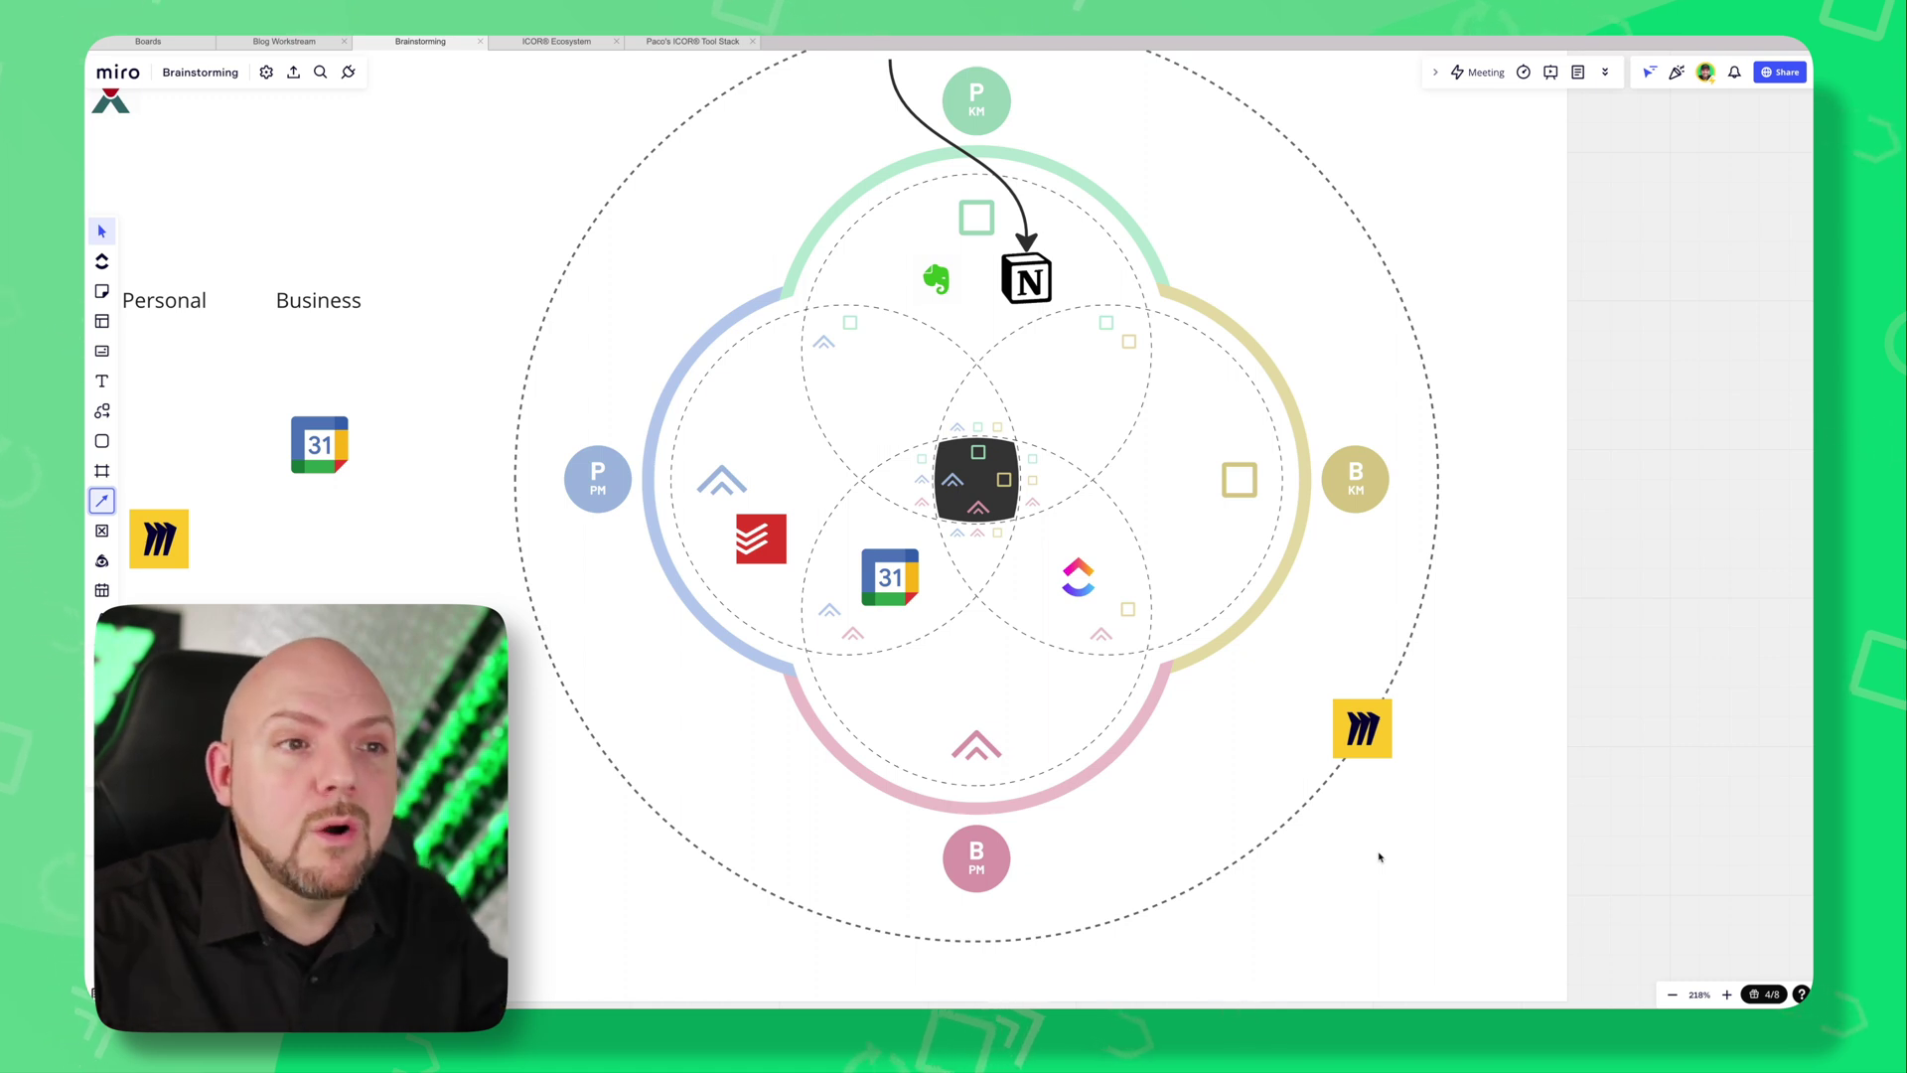
pyautogui.moveTo(1348, 743); pyautogui.dragTo(1132, 576)
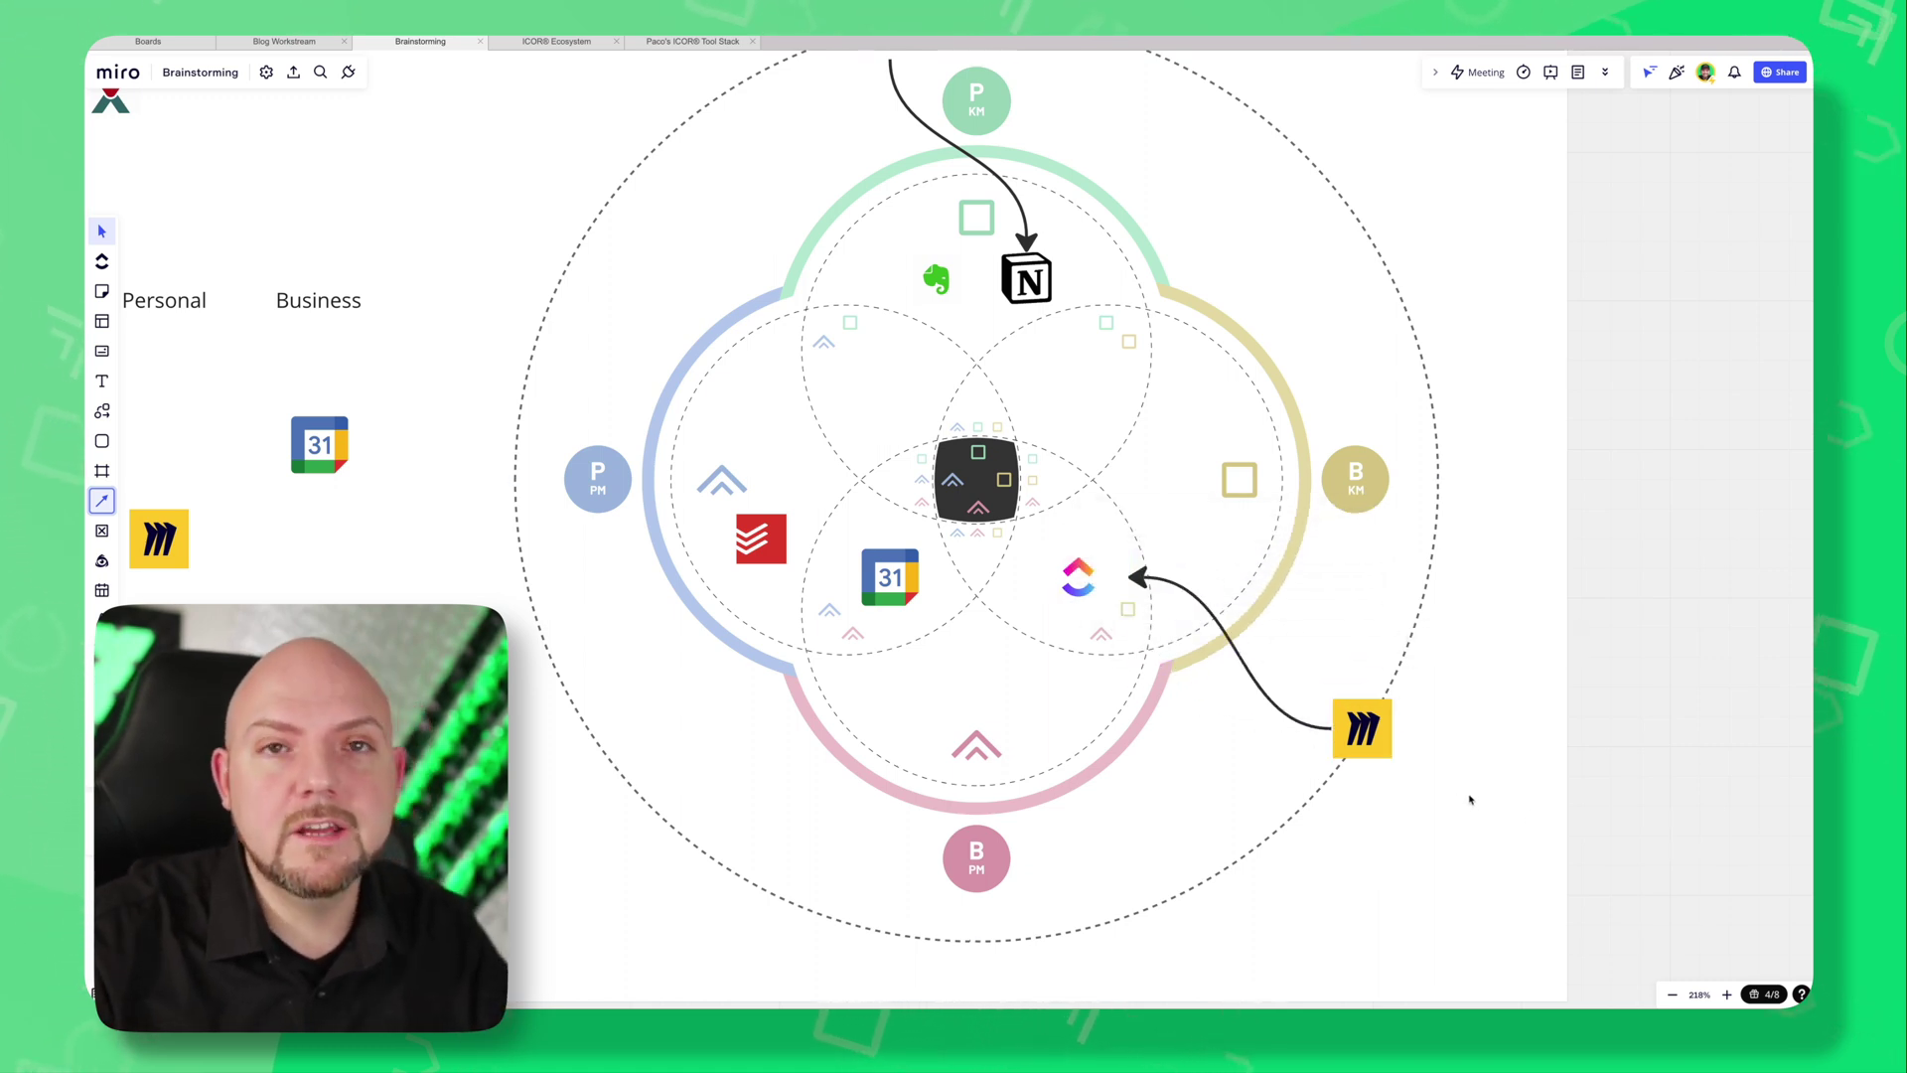
pyautogui.scroll(-3, 922, 679)
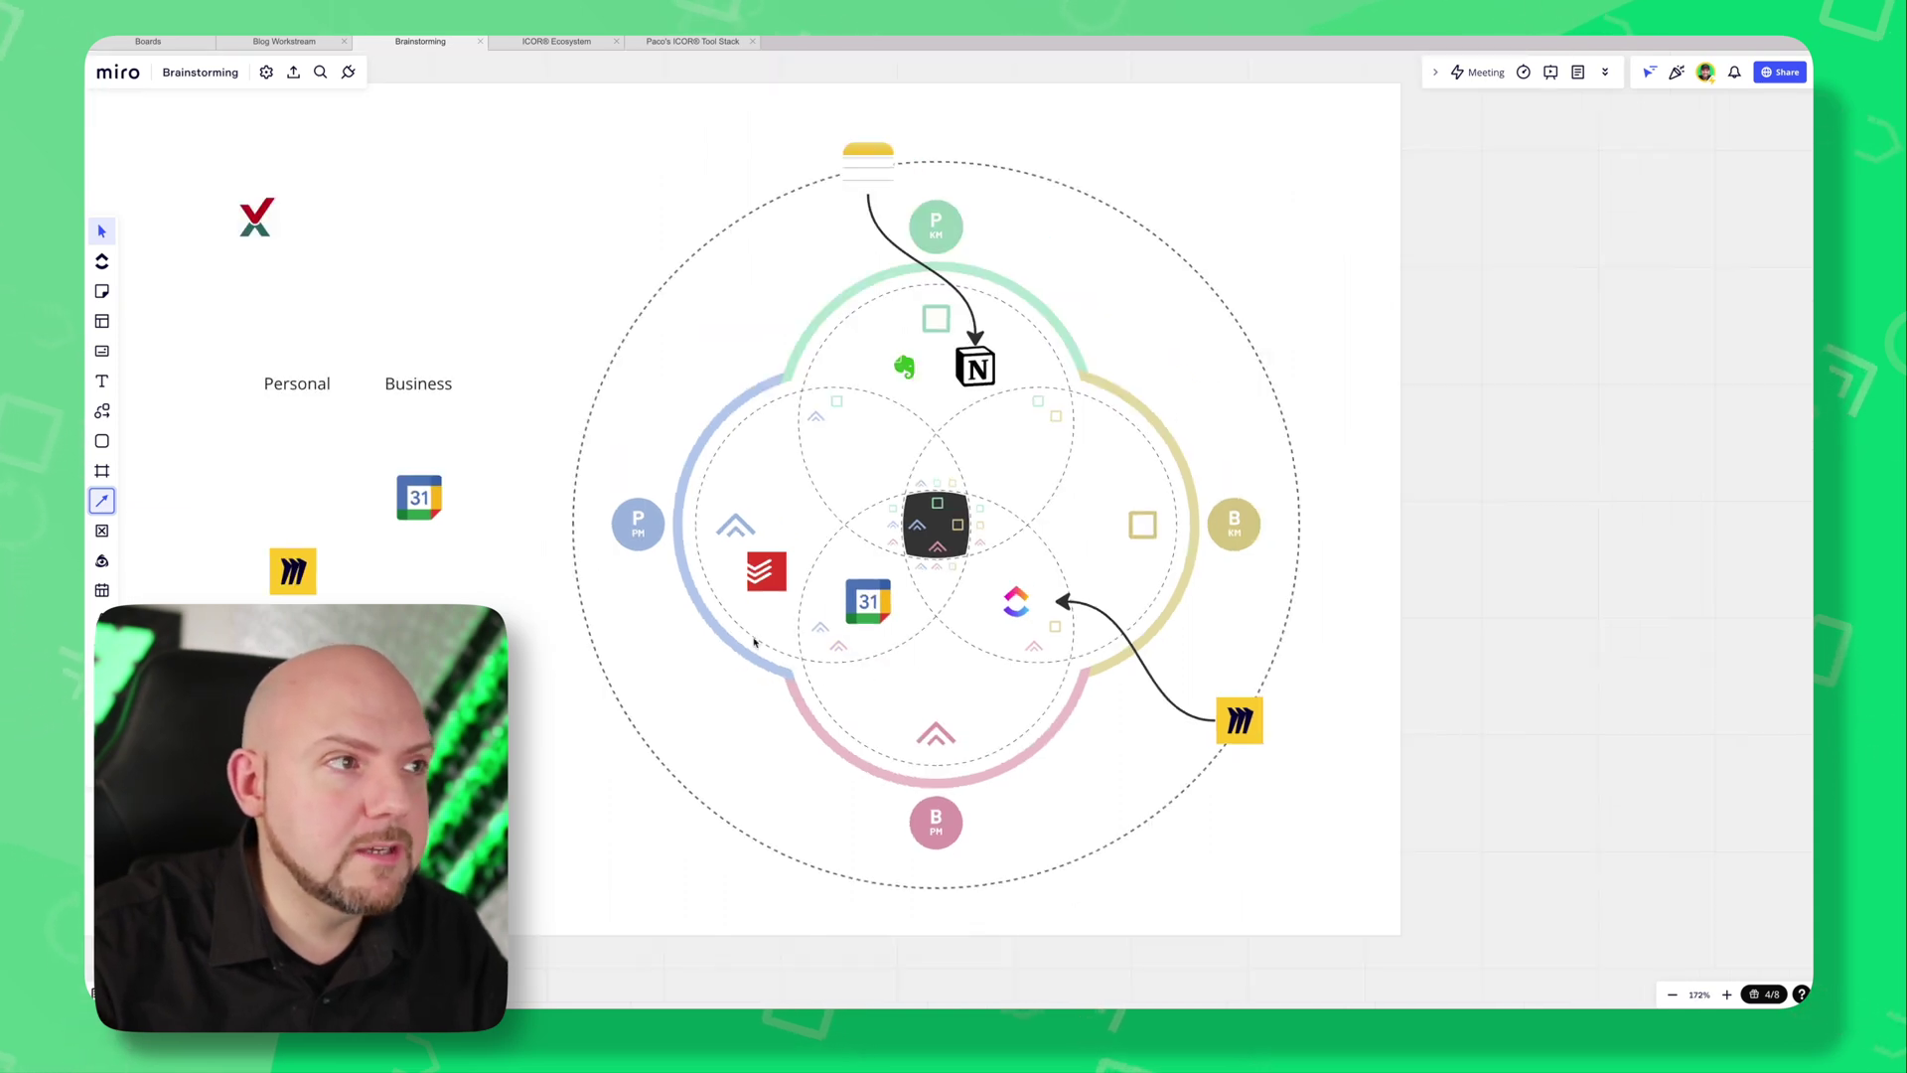
pyautogui.scroll(3, 983, 652)
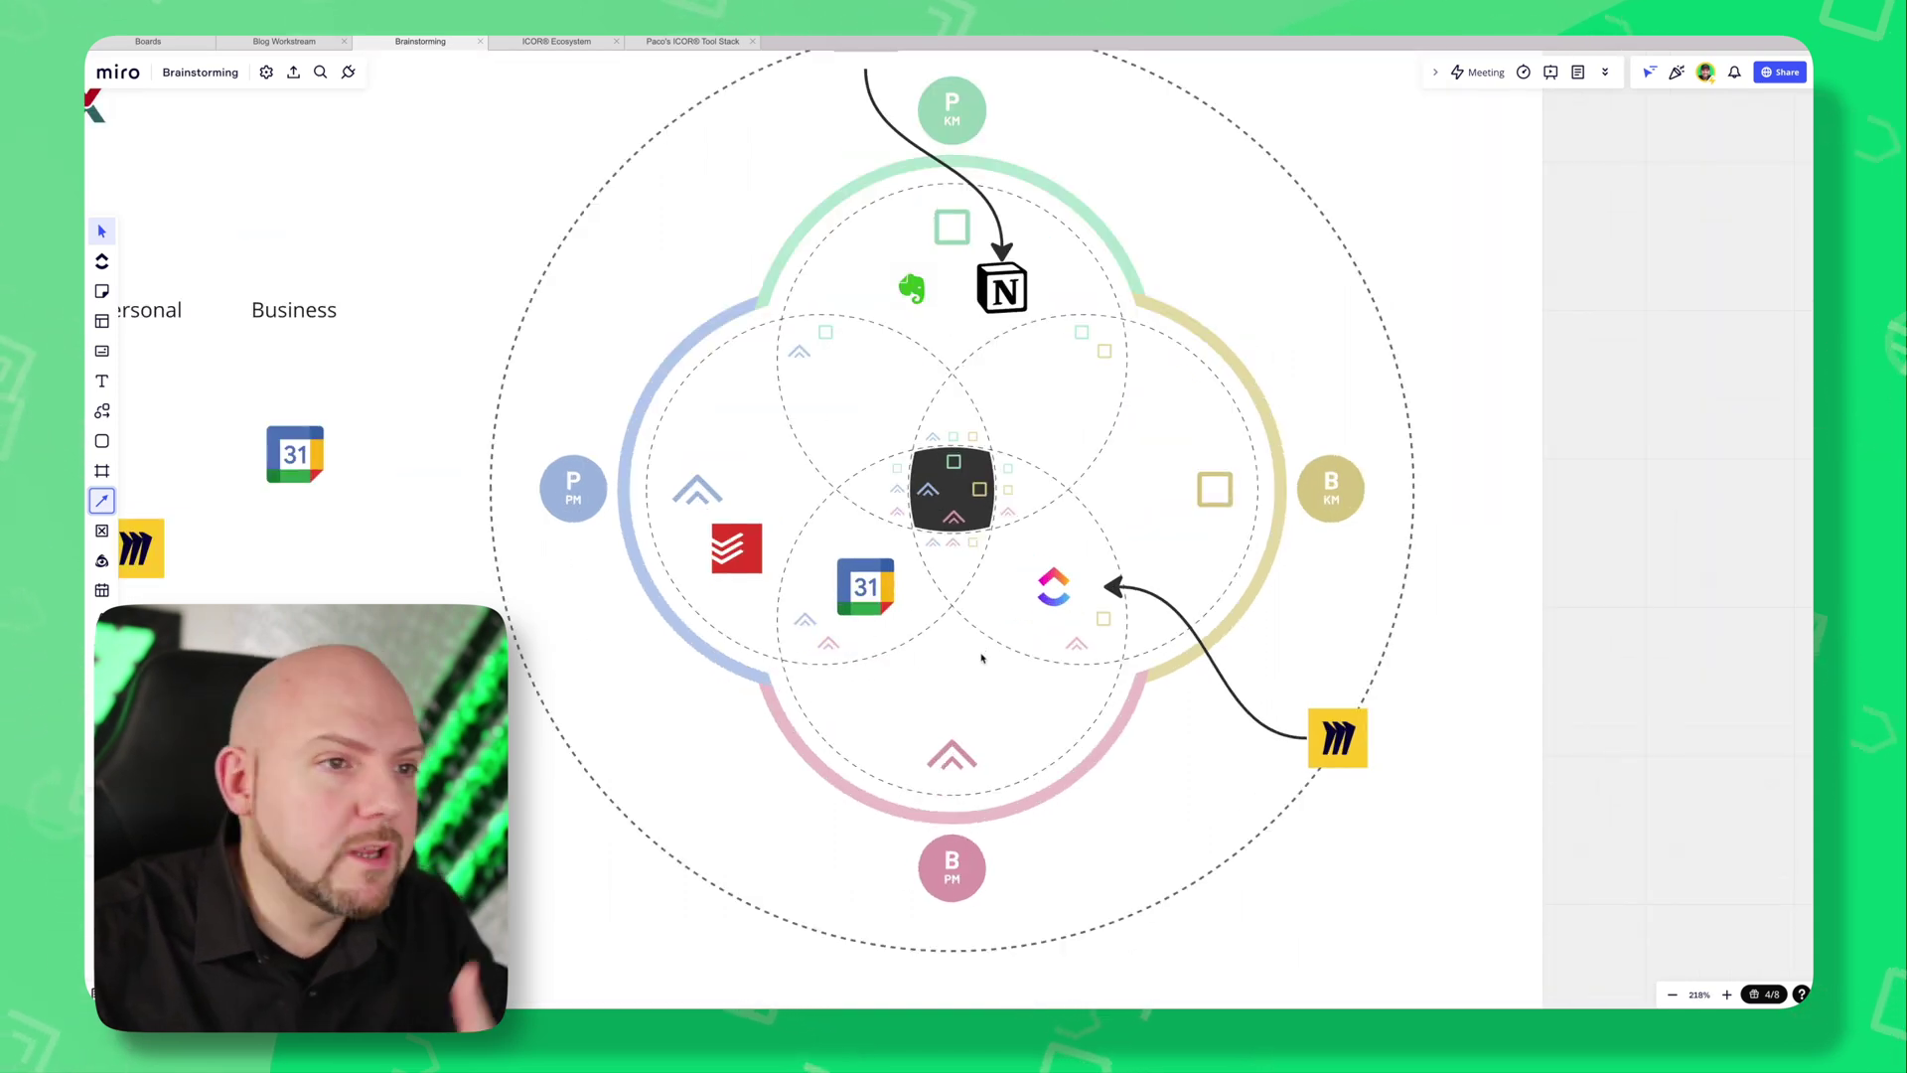
pyautogui.scroll(2, 1092, 545)
pyautogui.moveTo(1440, 813); pyautogui.dragTo(1433, 812)
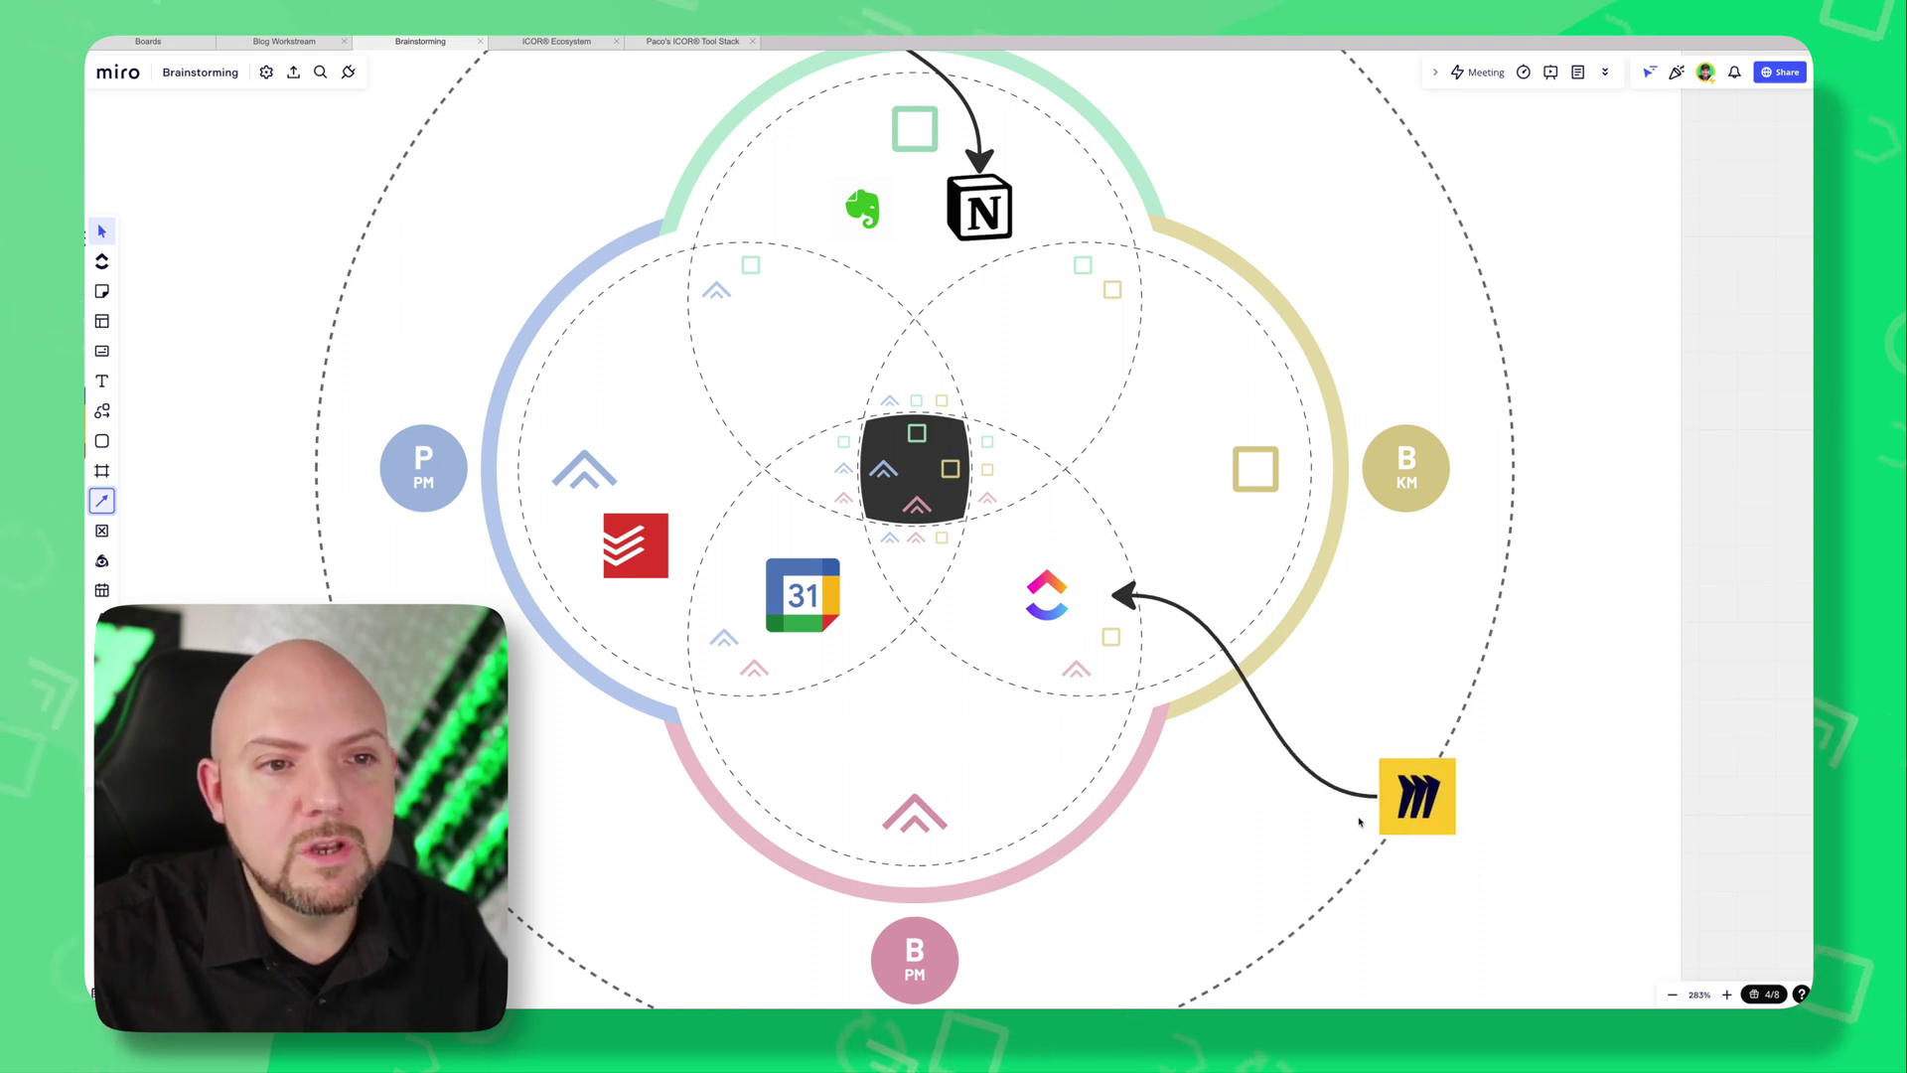
pyautogui.click(1439, 812)
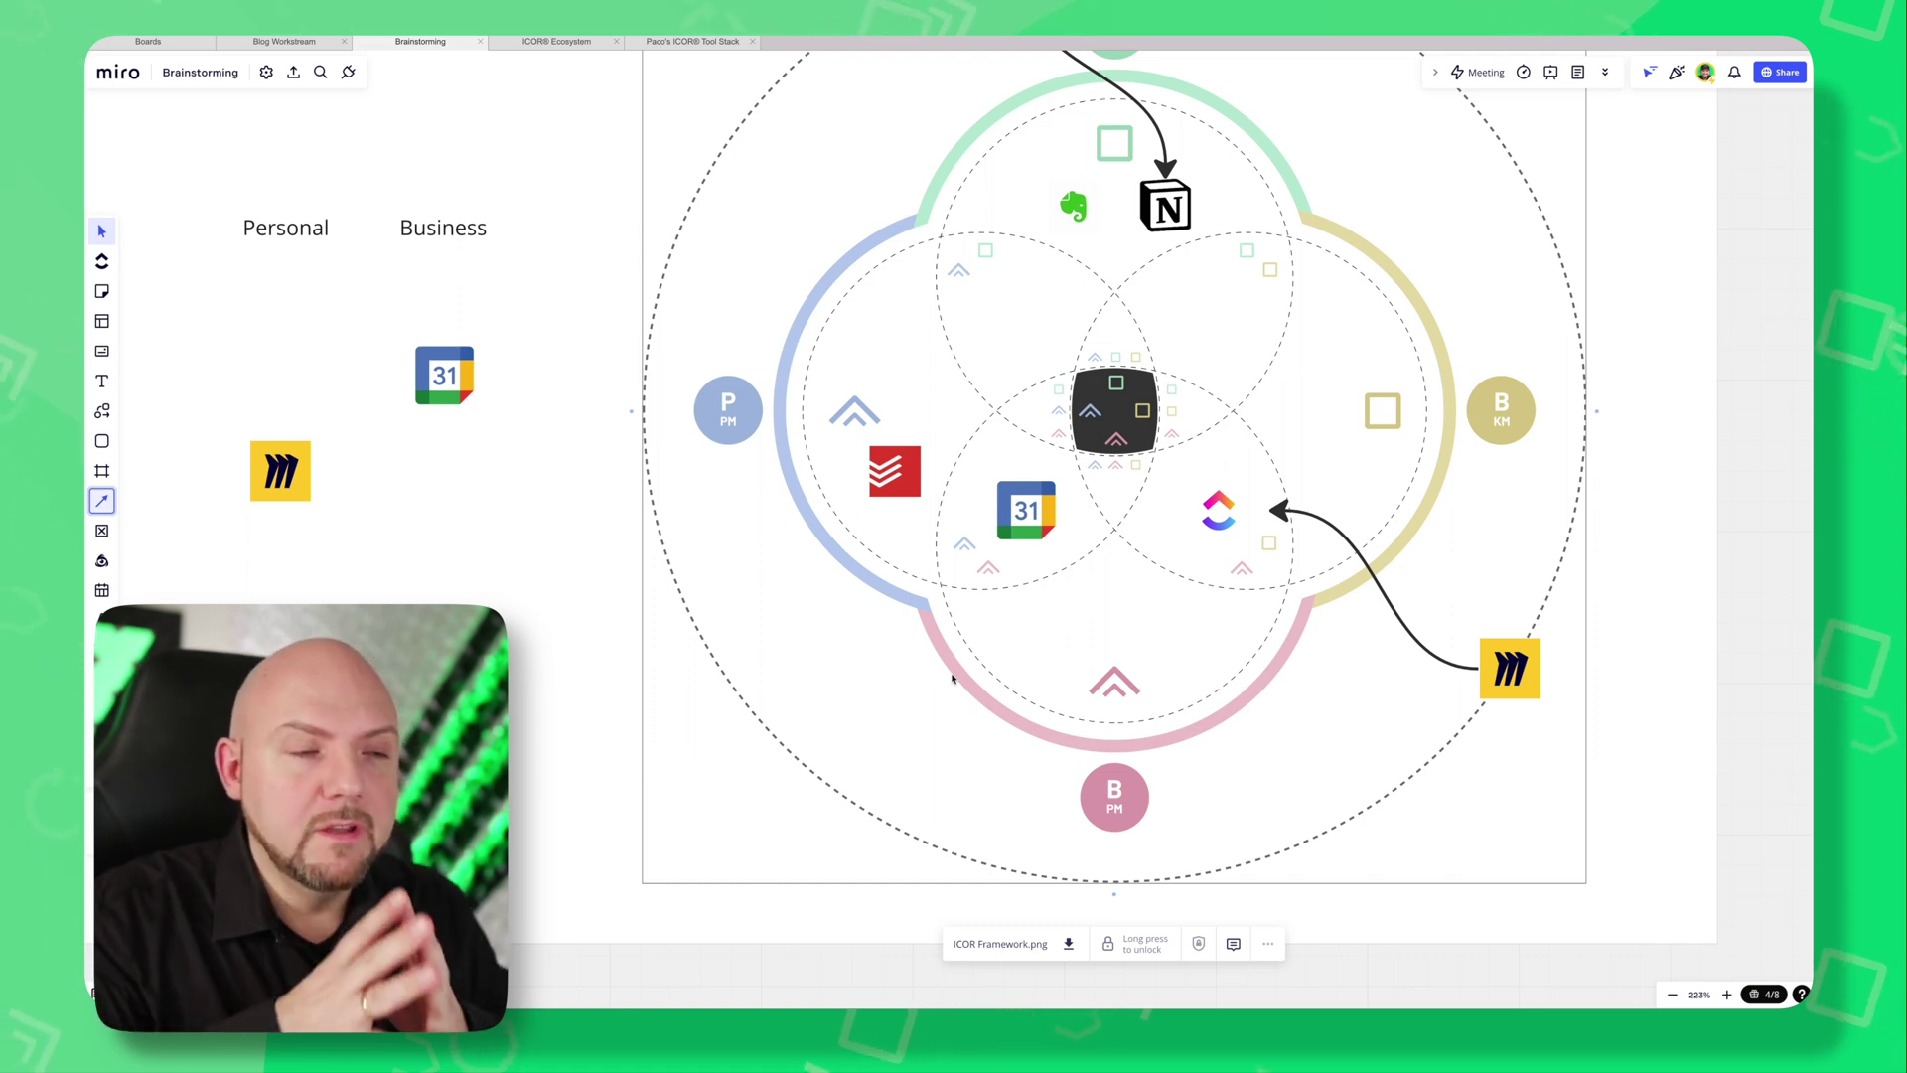
# Inspect where the Todoist and ClickUp logos sit within the overlapping ICOR circles.
pyautogui.scroll(5, 1148, 643)
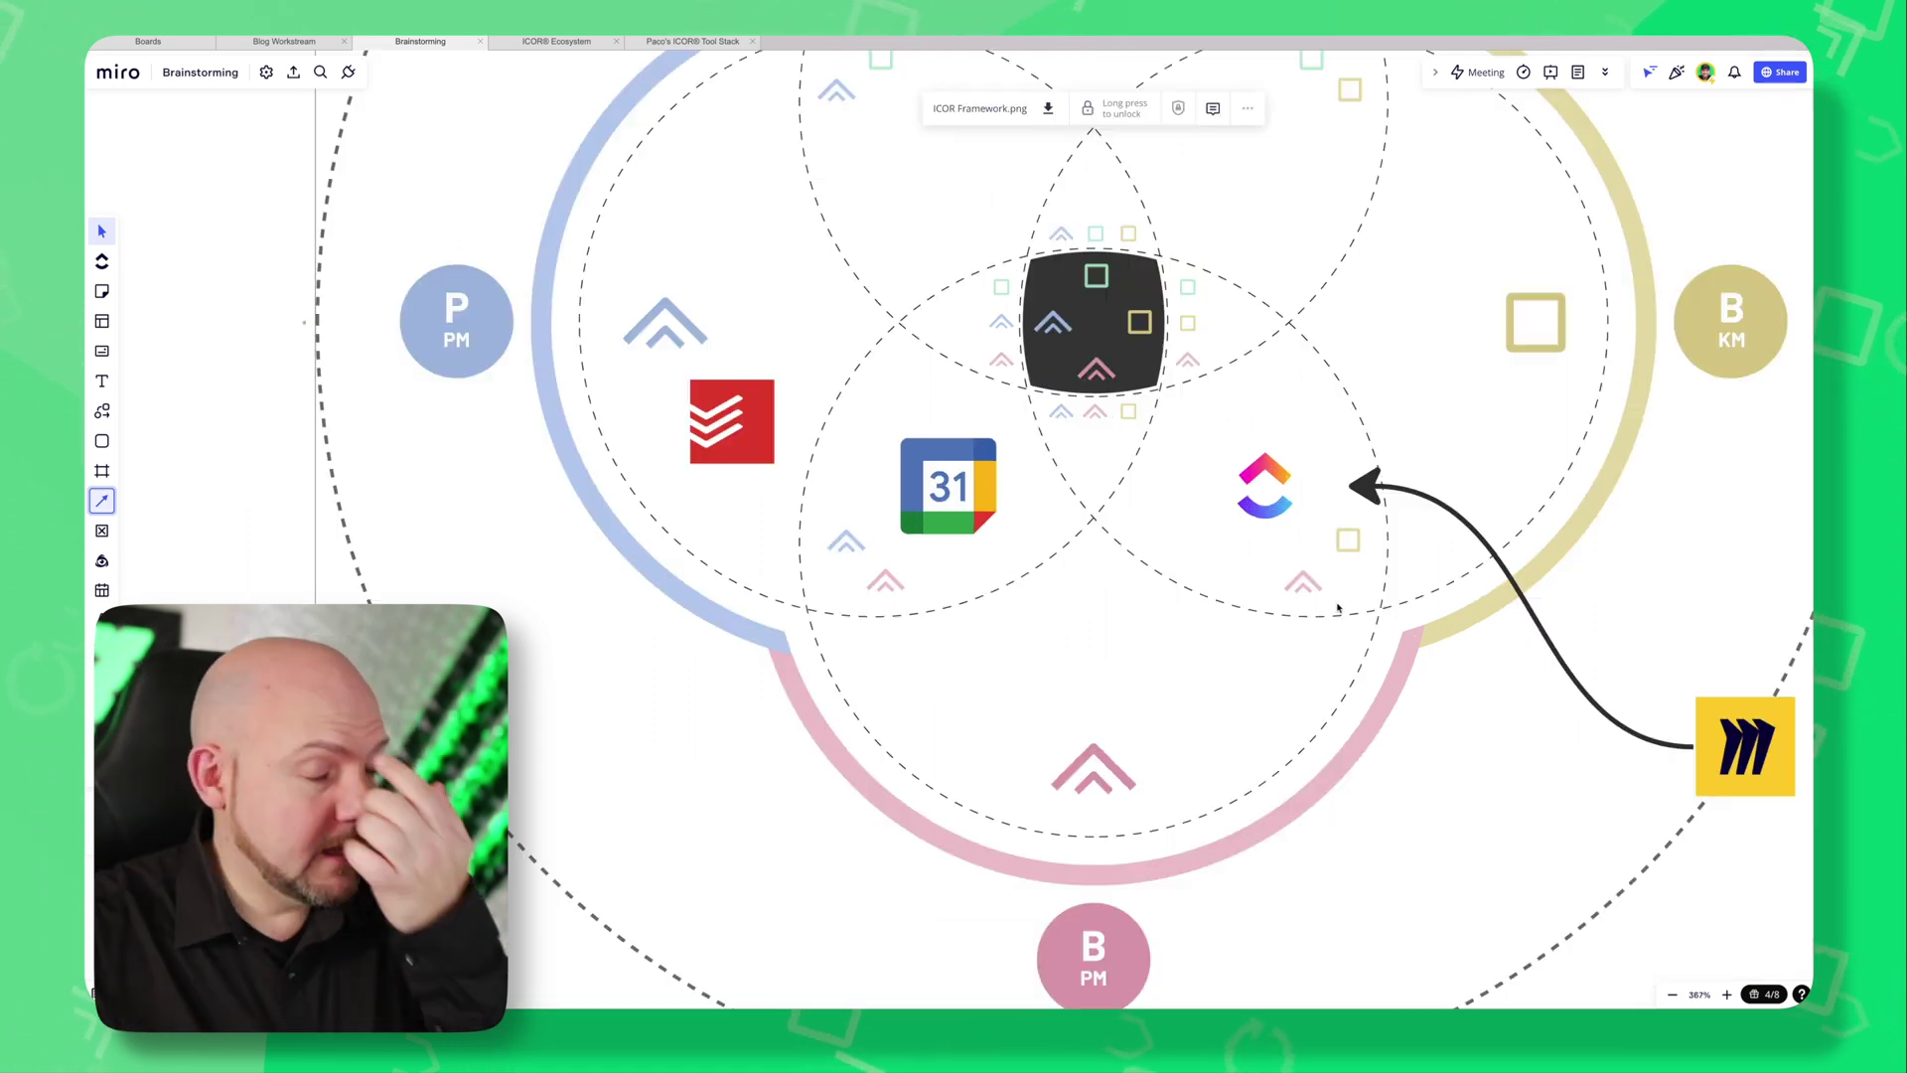
pyautogui.click(1339, 523)
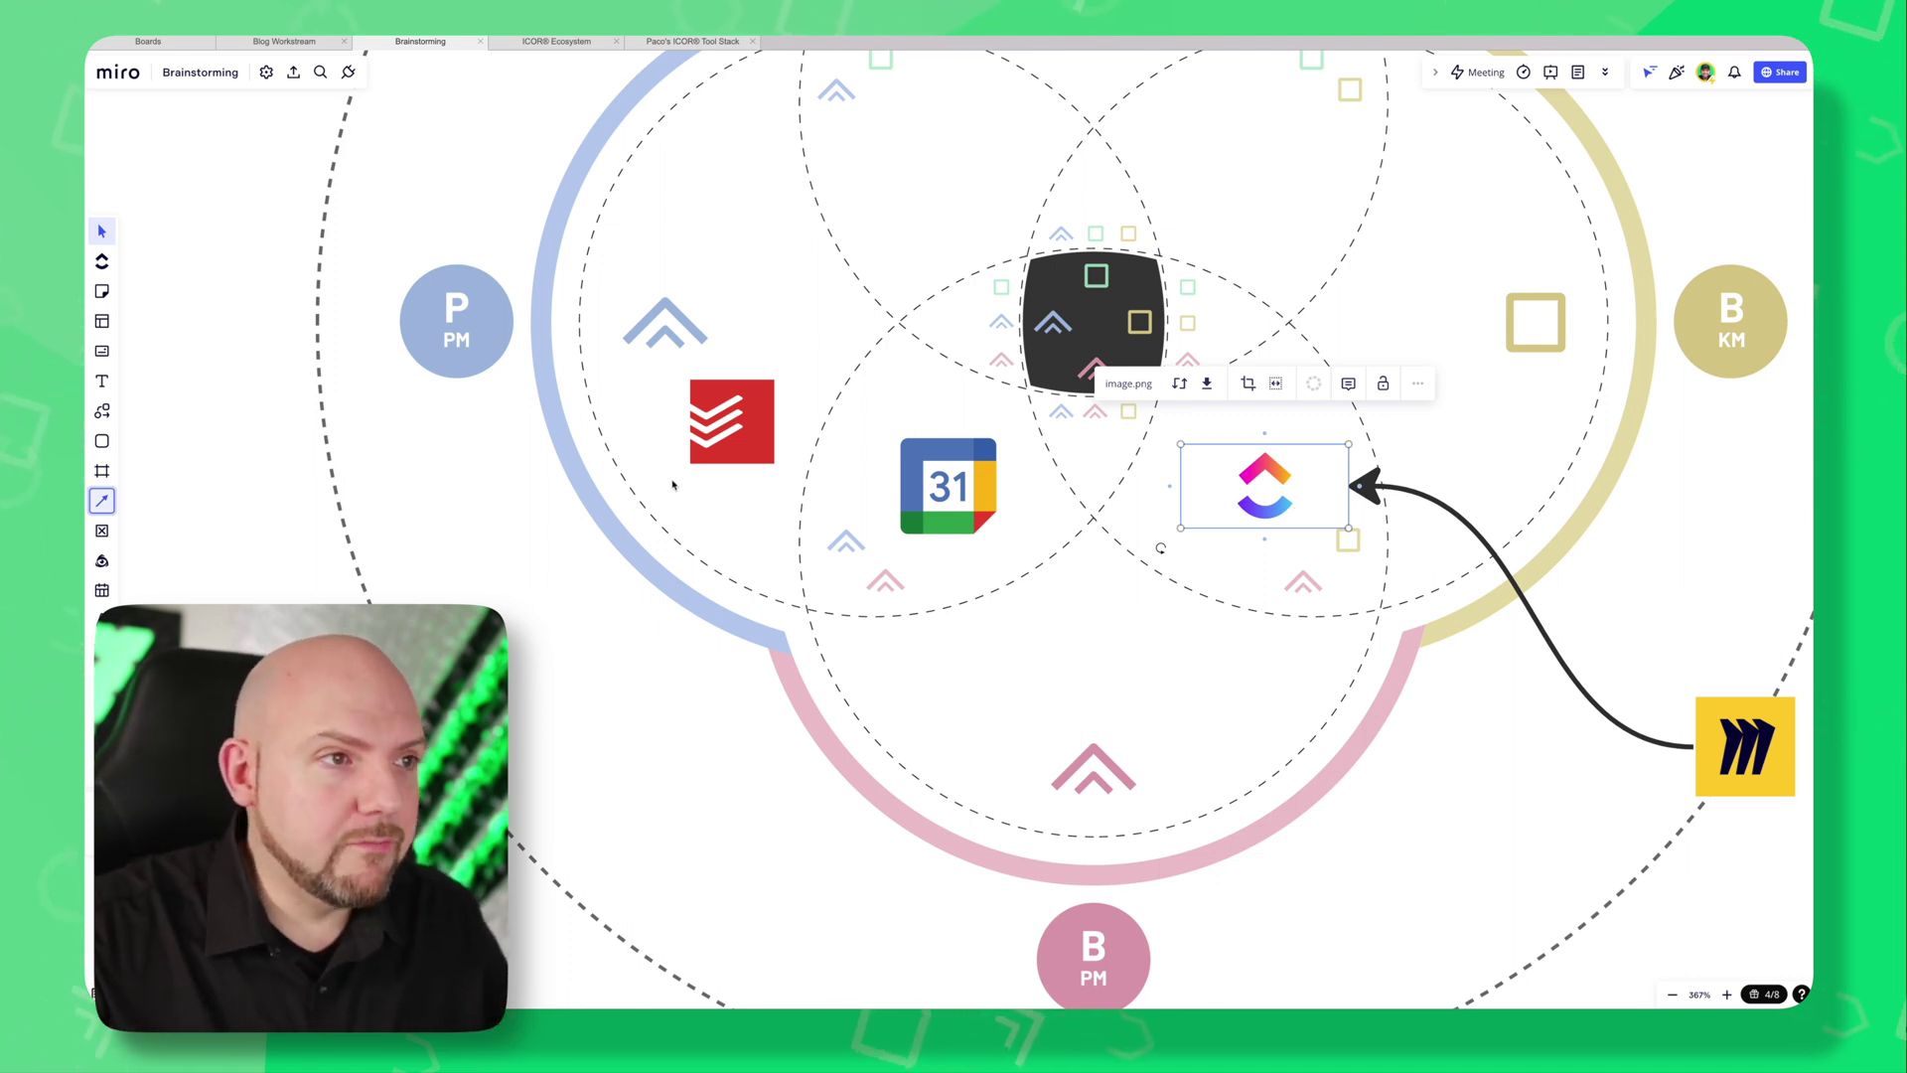
pyautogui.click(698, 457)
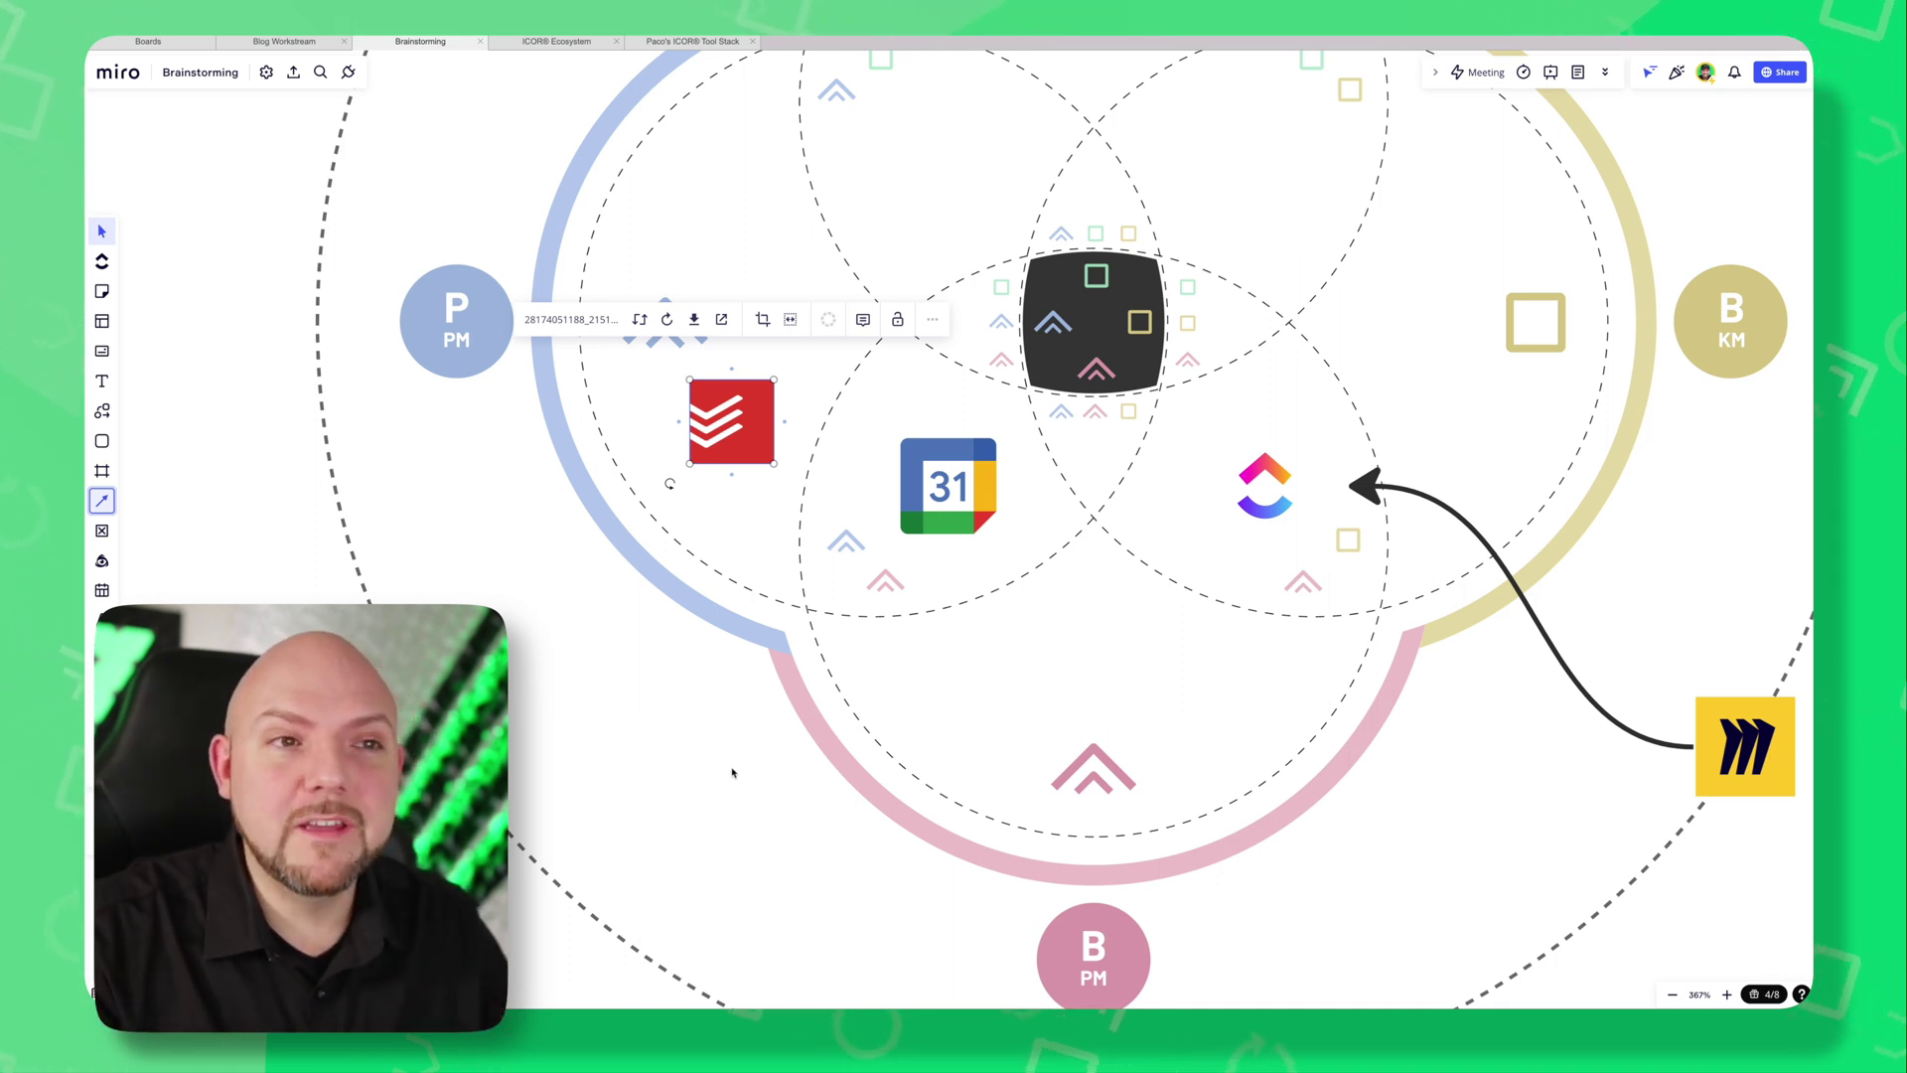
pyautogui.click(1292, 511)
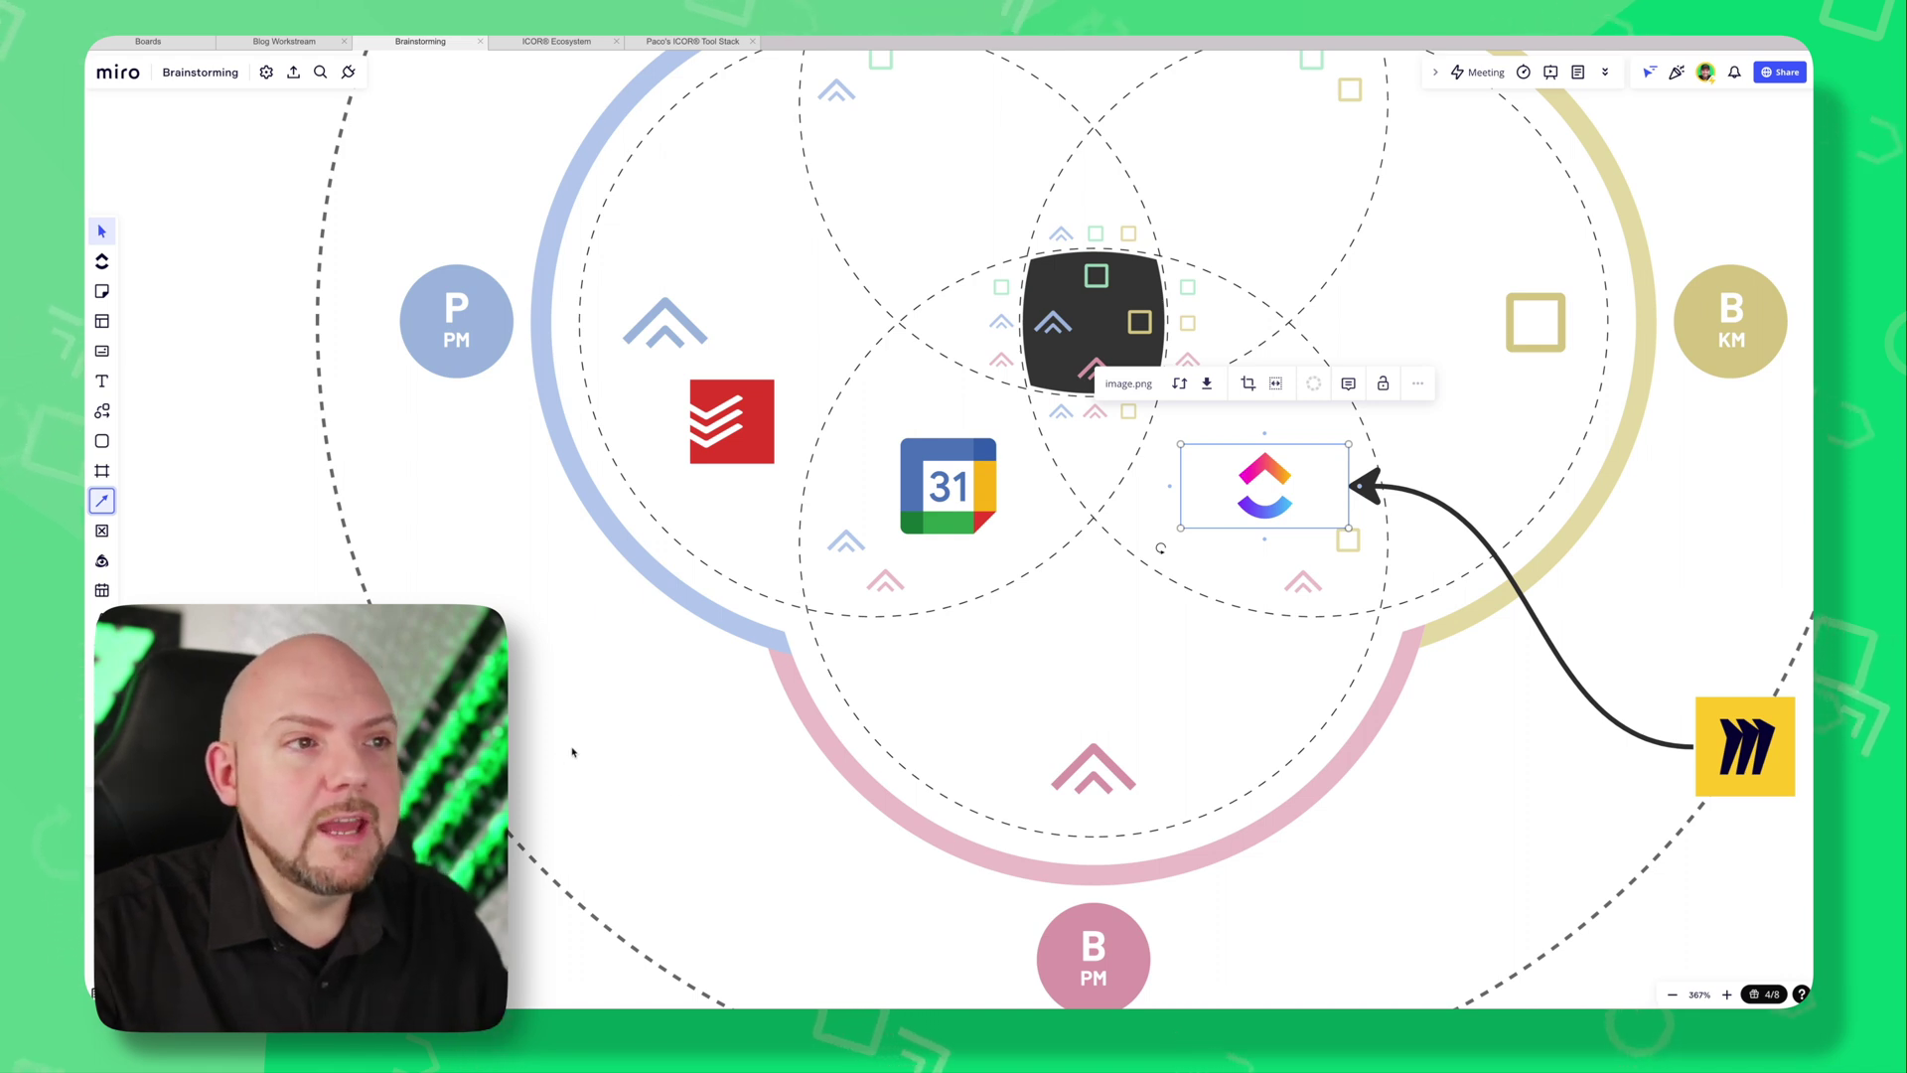
pyautogui.click(732, 421)
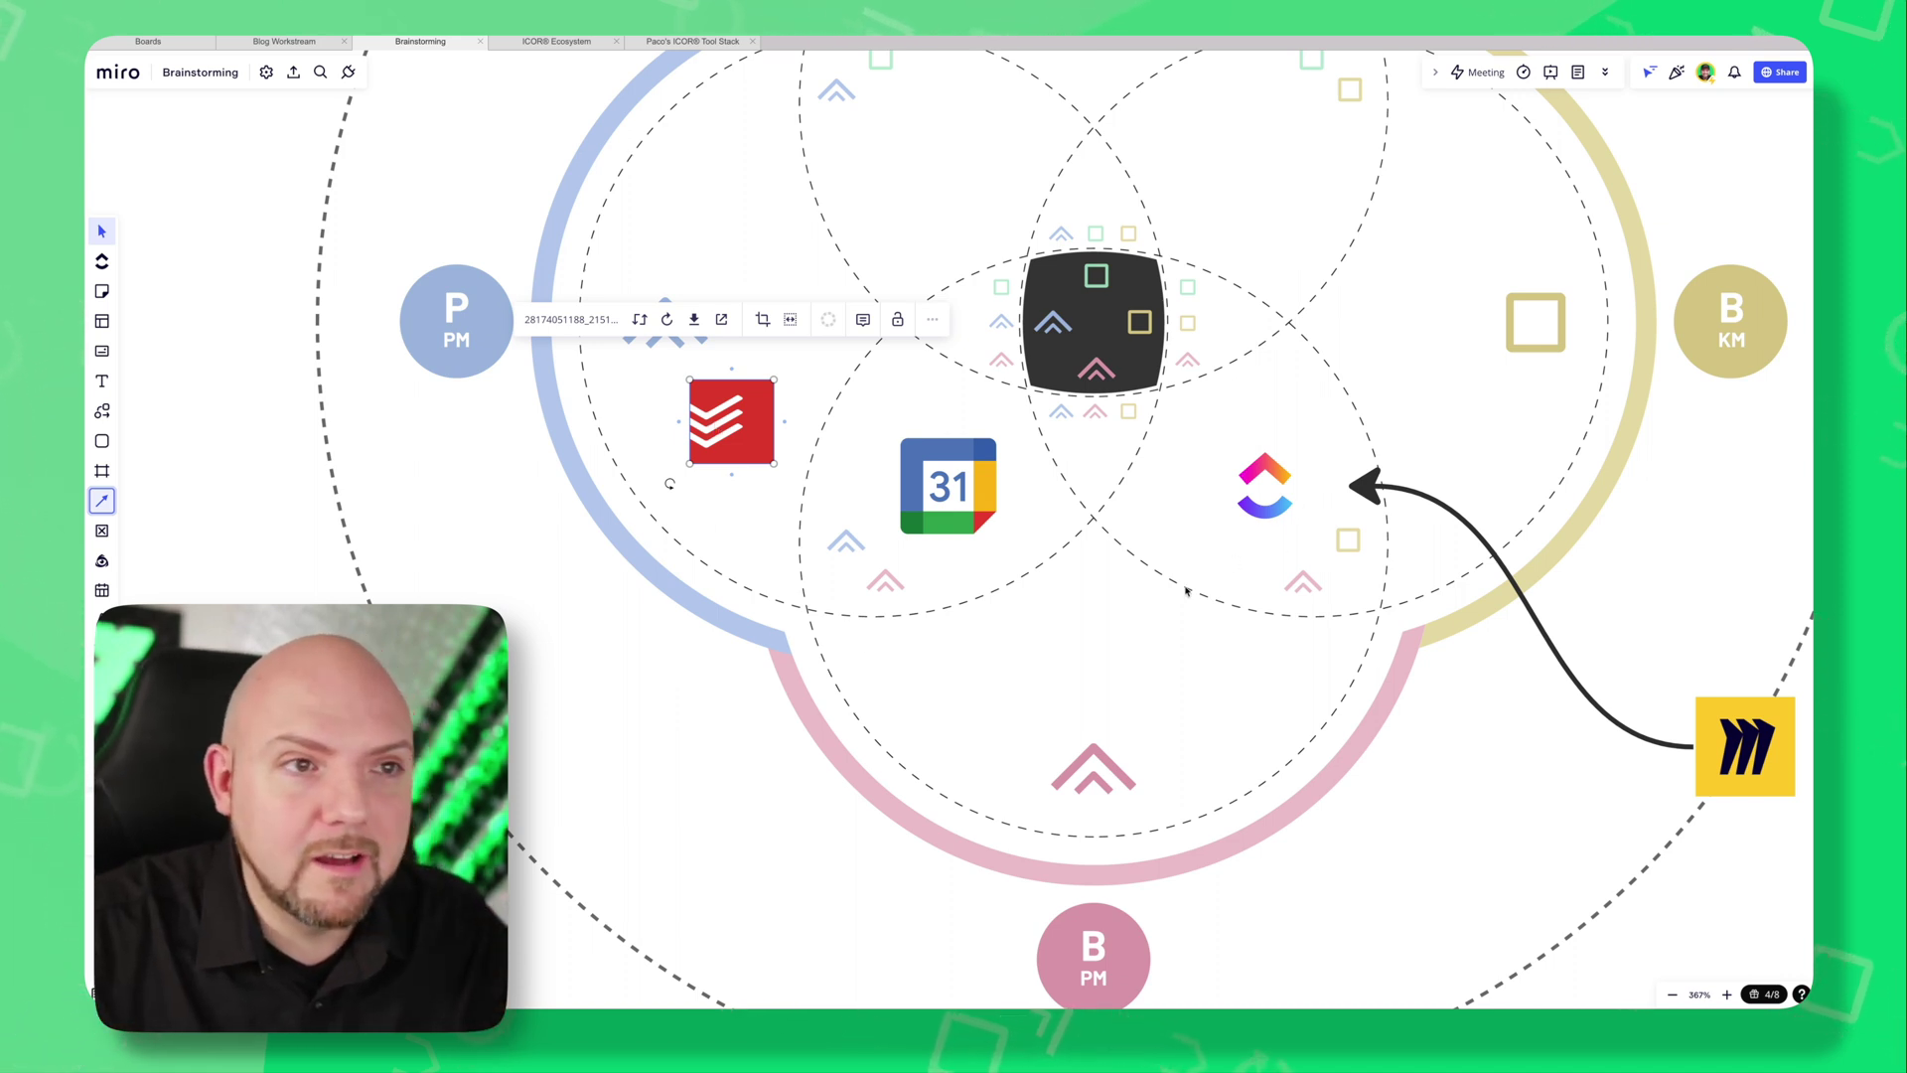
pyautogui.click(1281, 502)
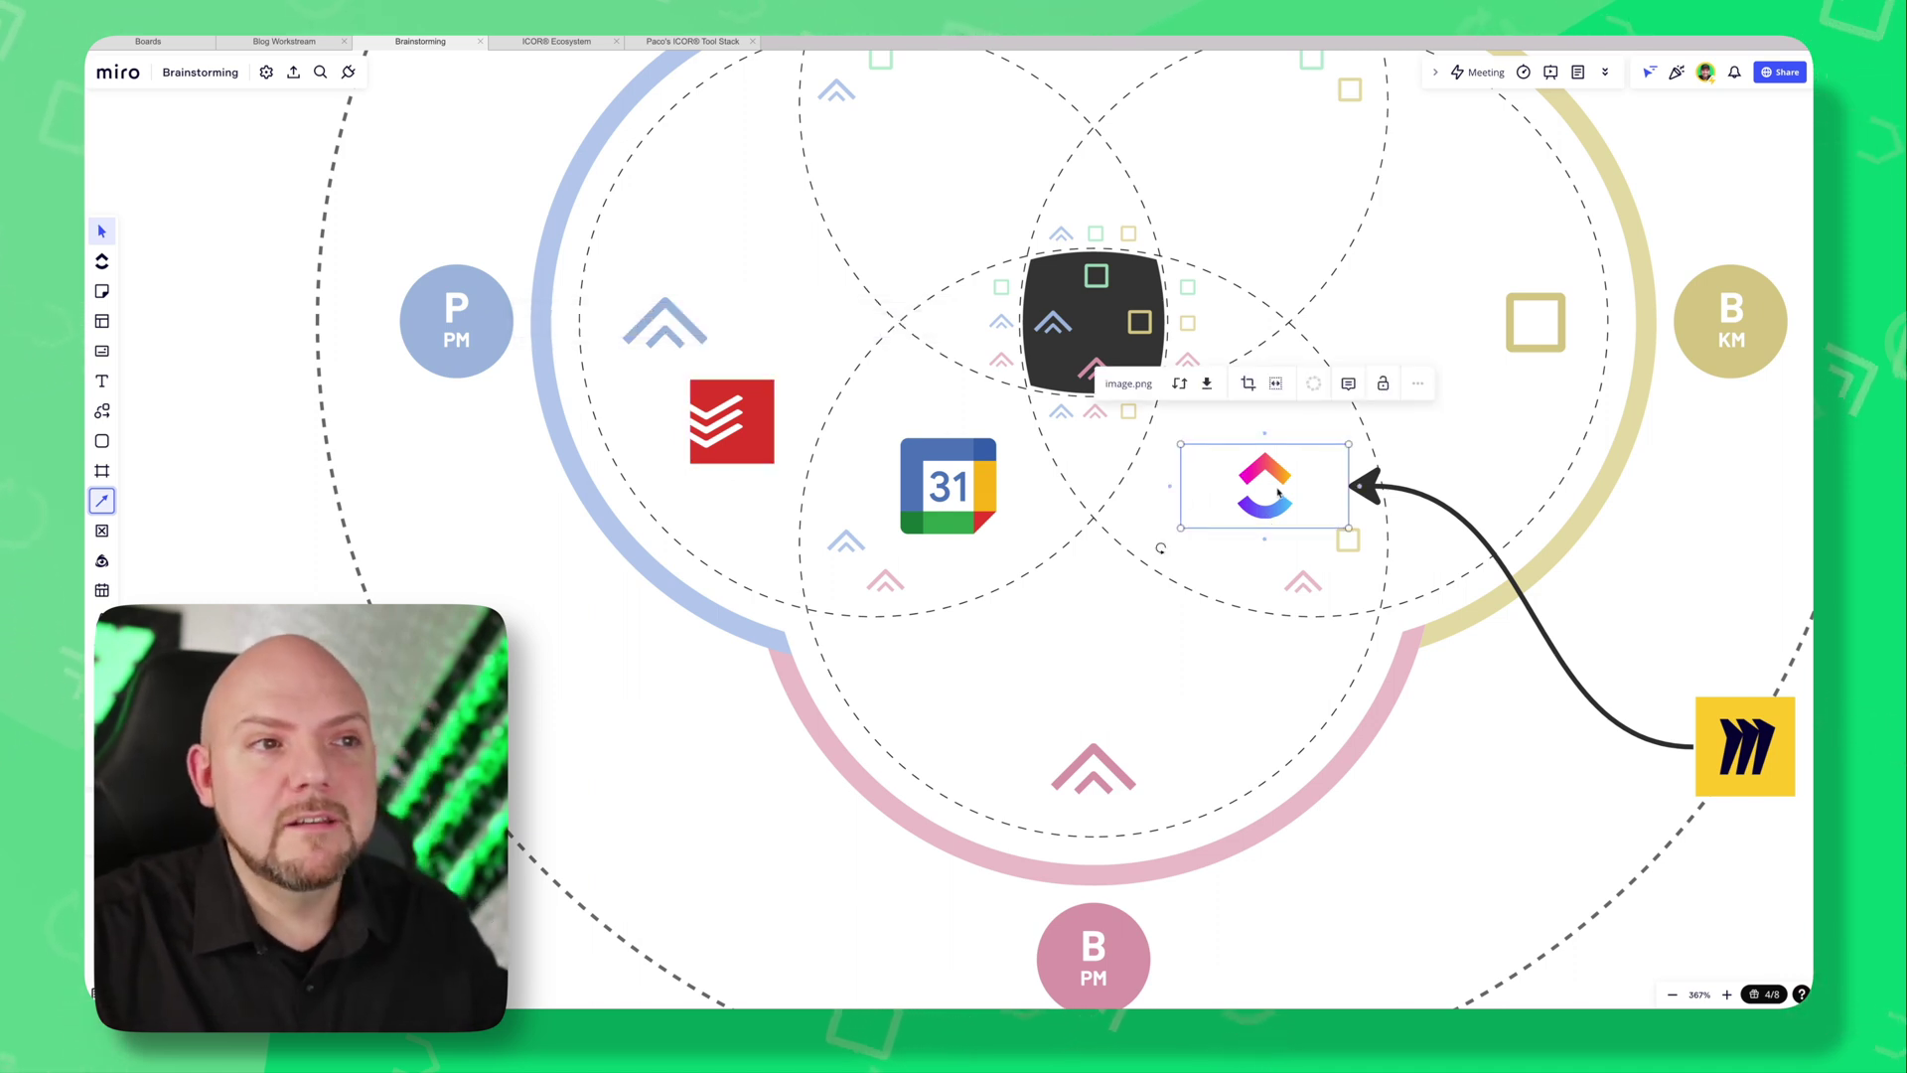
pyautogui.click(749, 421)
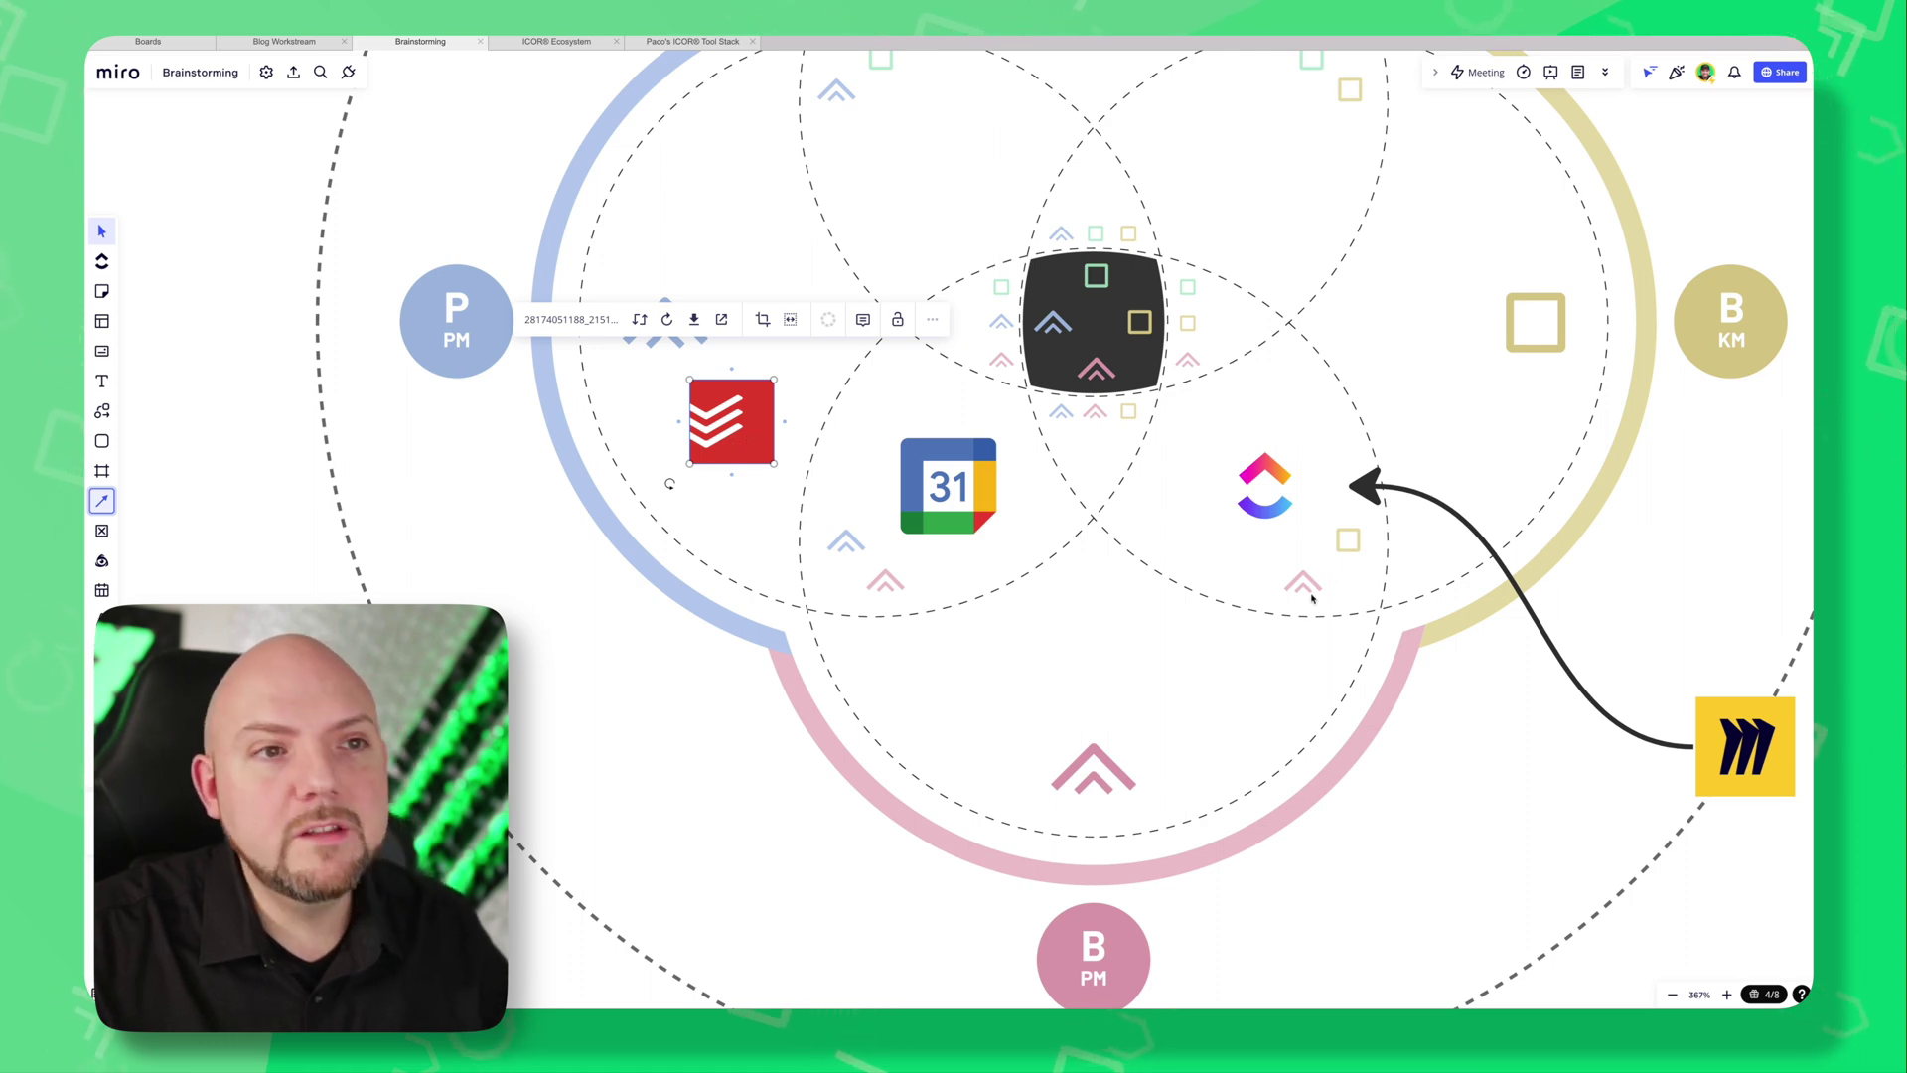
pyautogui.scroll(-5, 1057, 524)
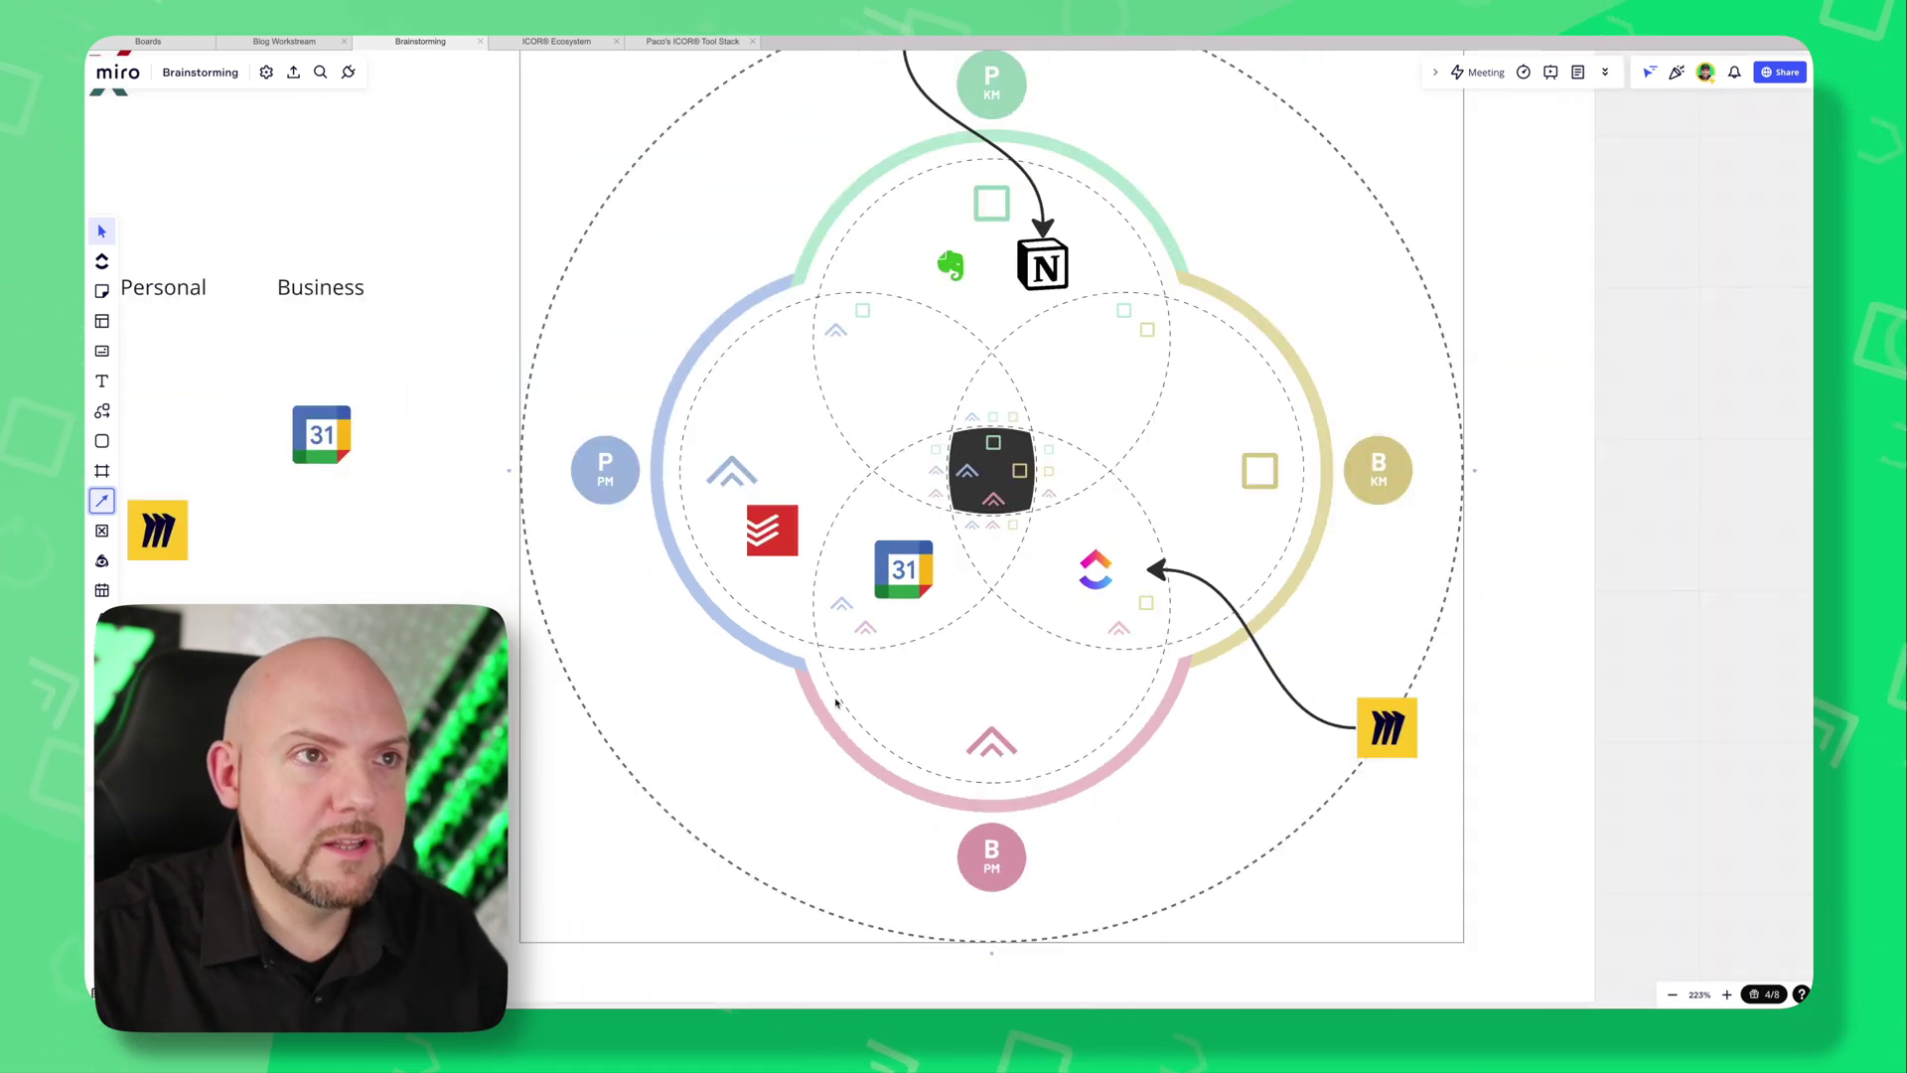
pyautogui.click(1058, 523)
# Recheck the Todoist and ClickUp logo placement by selecting and deselecting each again.
pyautogui.scroll(2, 842, 579)
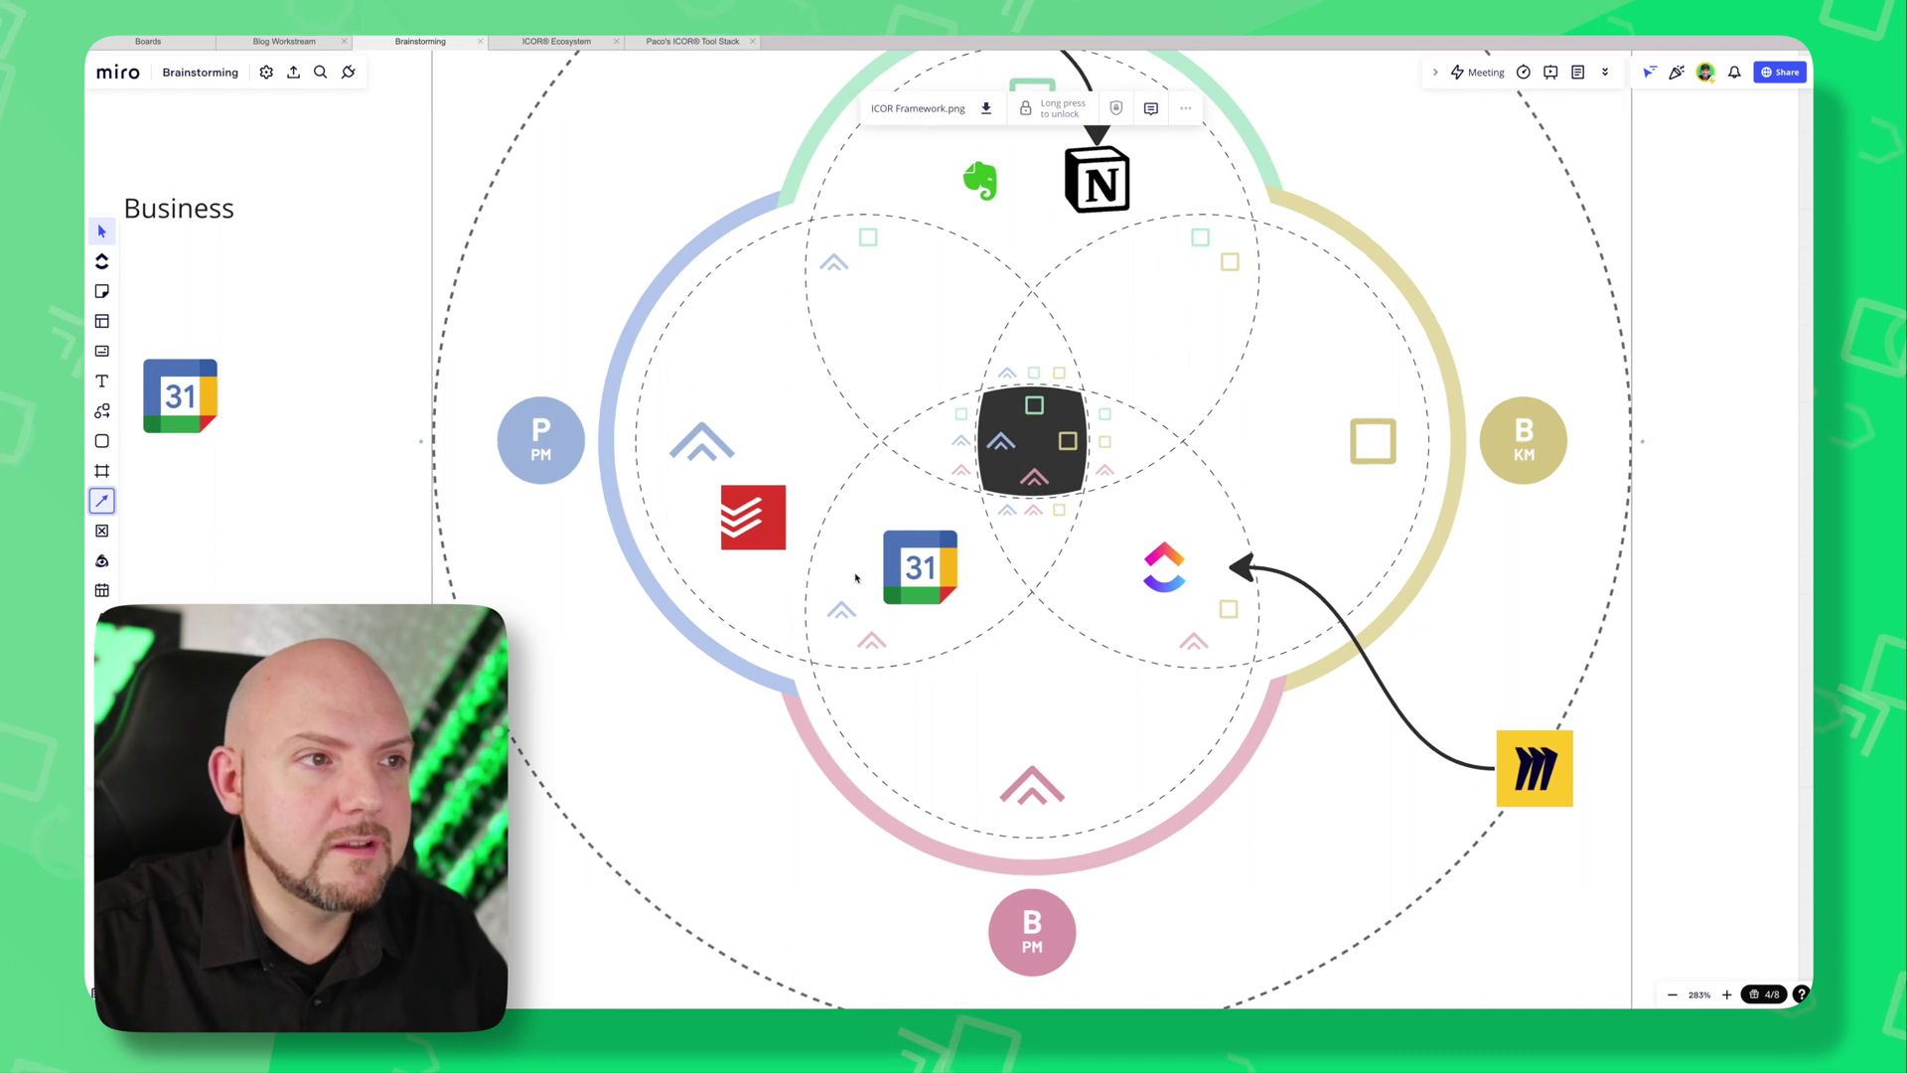
pyautogui.click(753, 517)
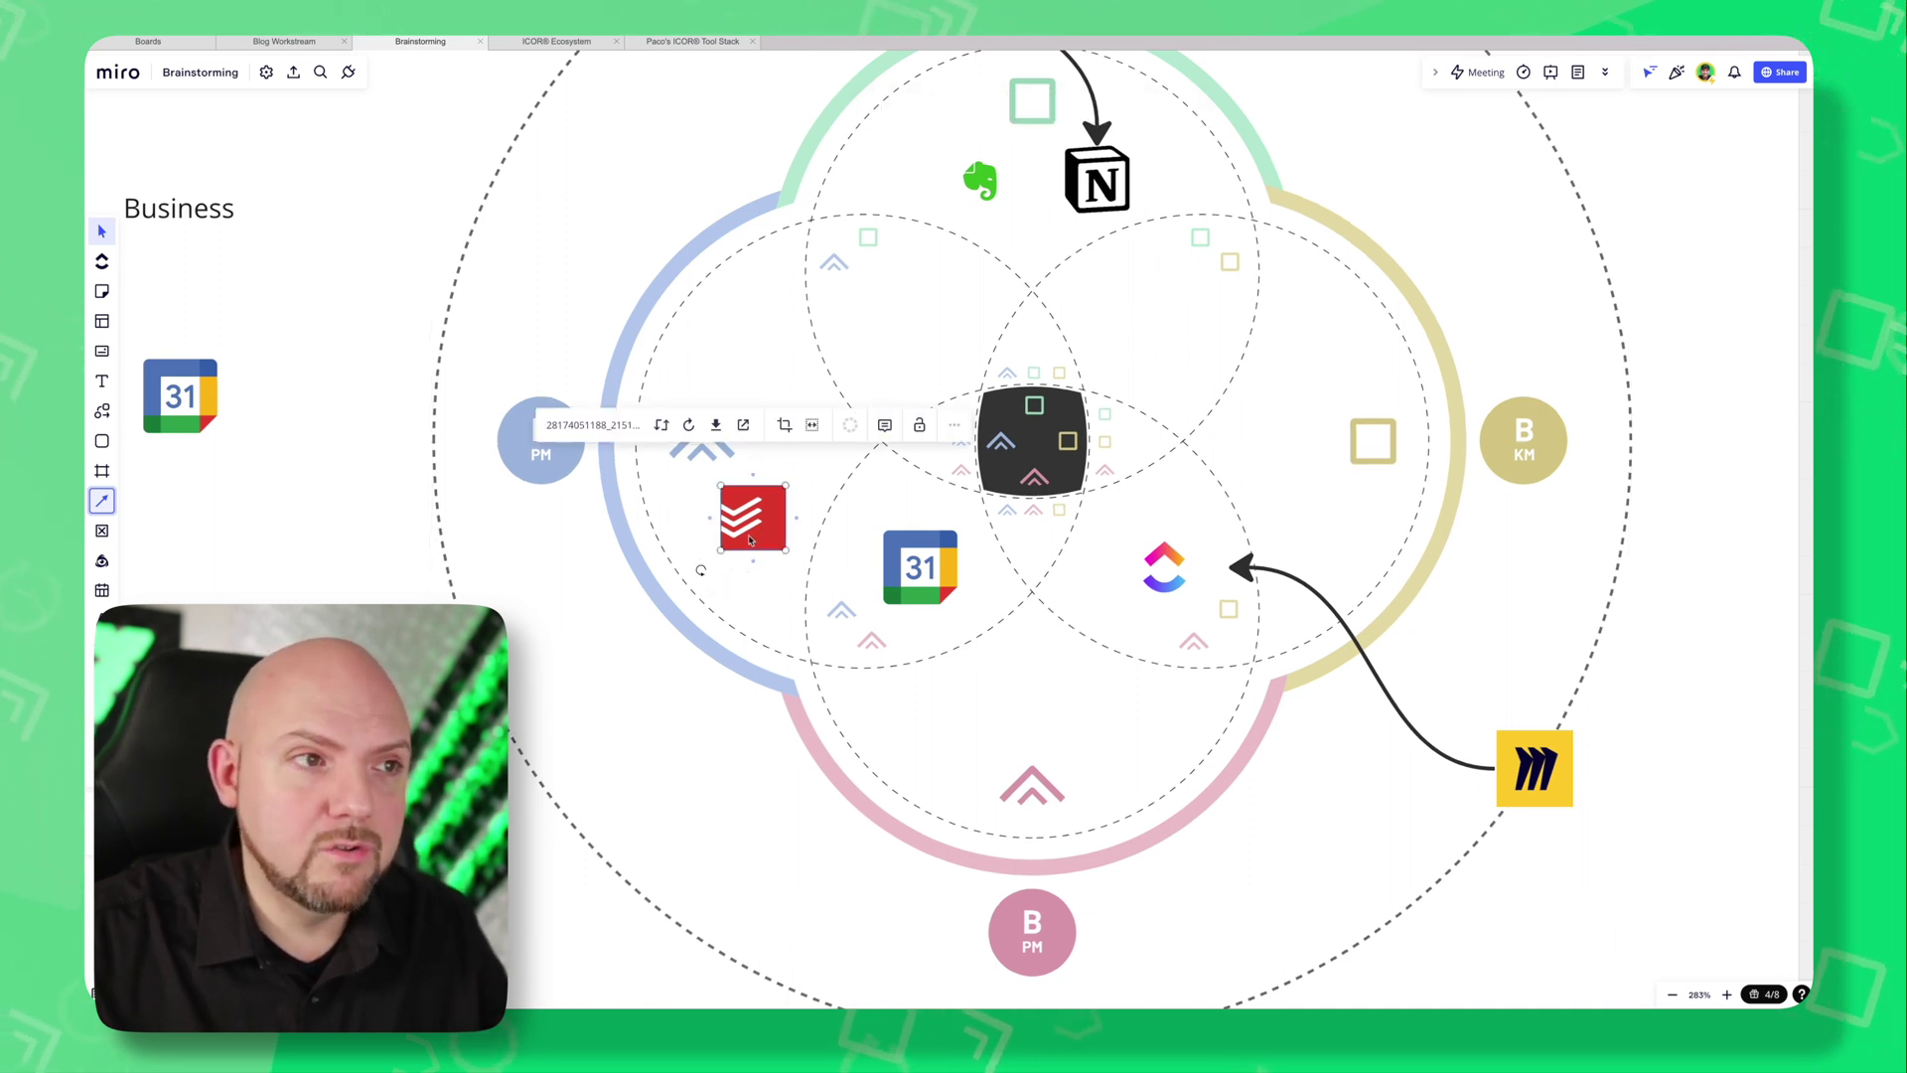
pyautogui.click(558, 516)
pyautogui.click(1173, 577)
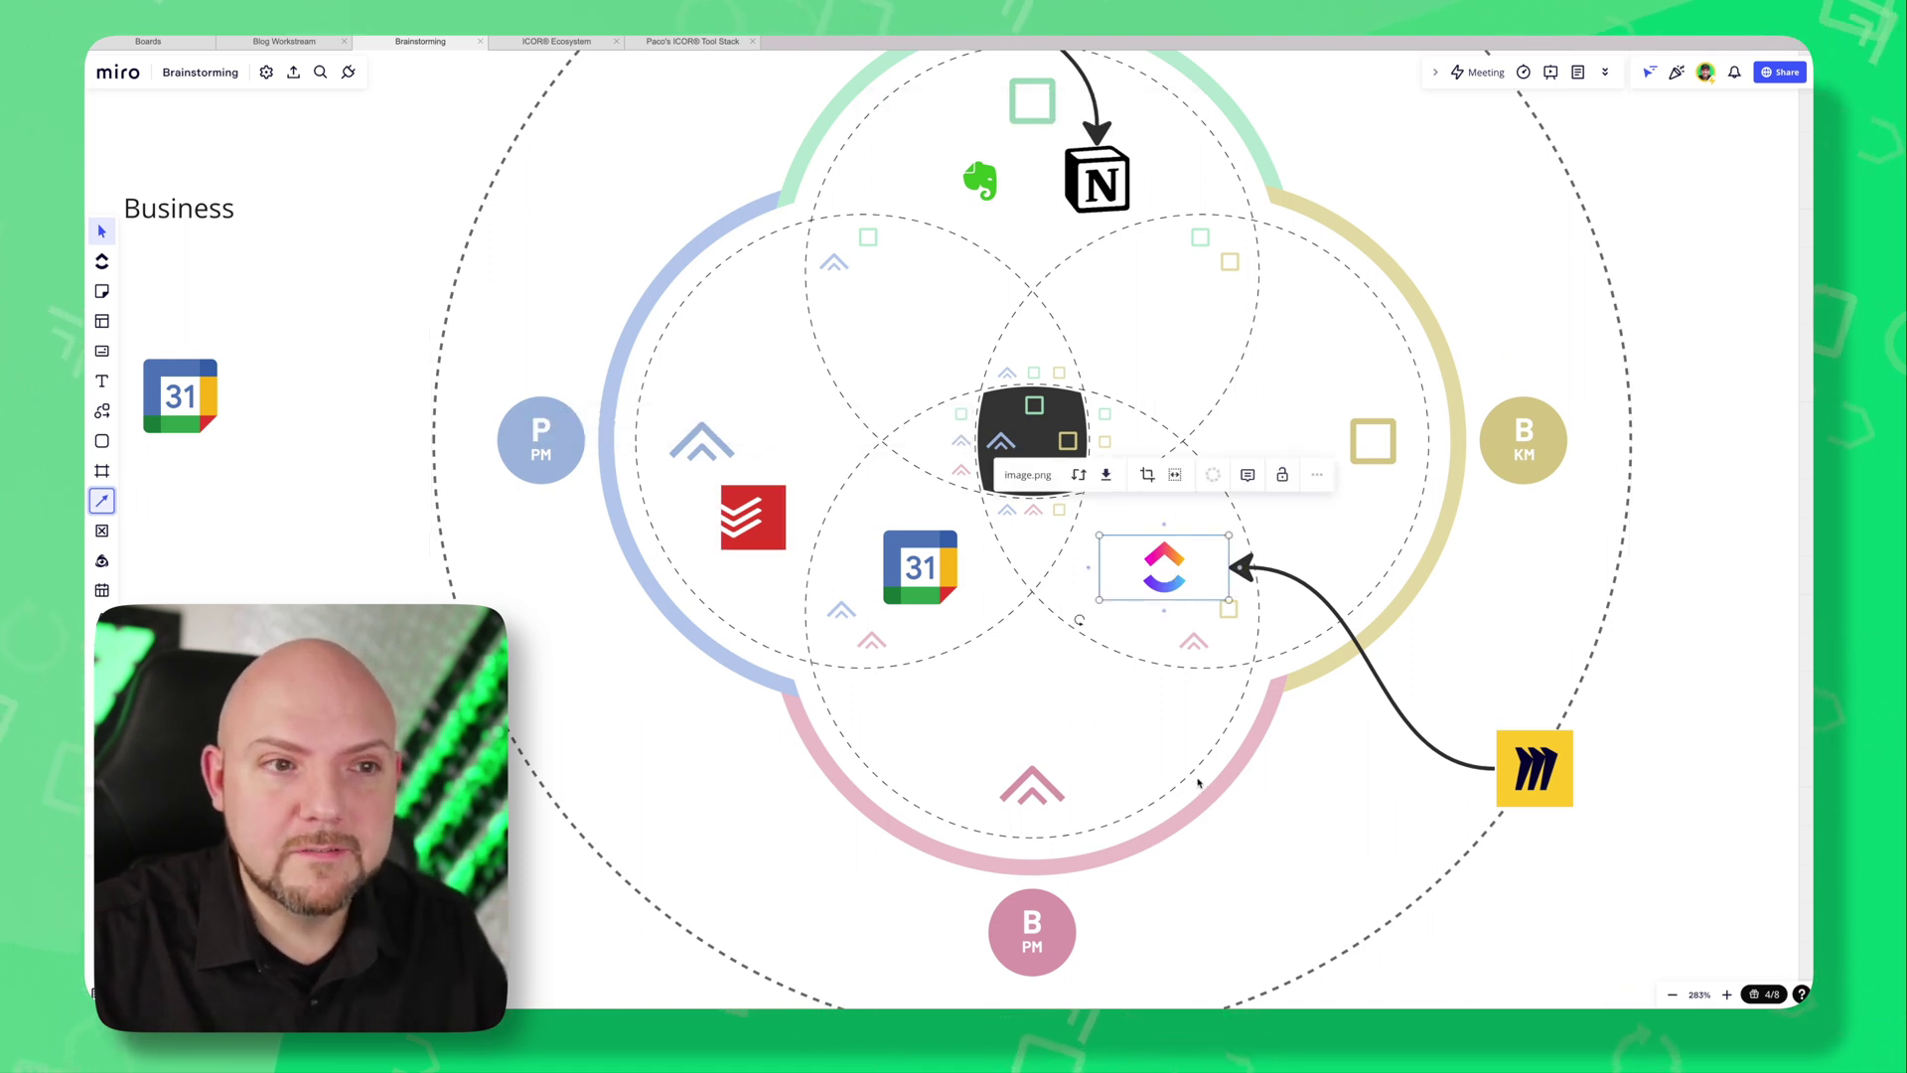
pyautogui.click(1398, 874)
pyautogui.click(1665, 884)
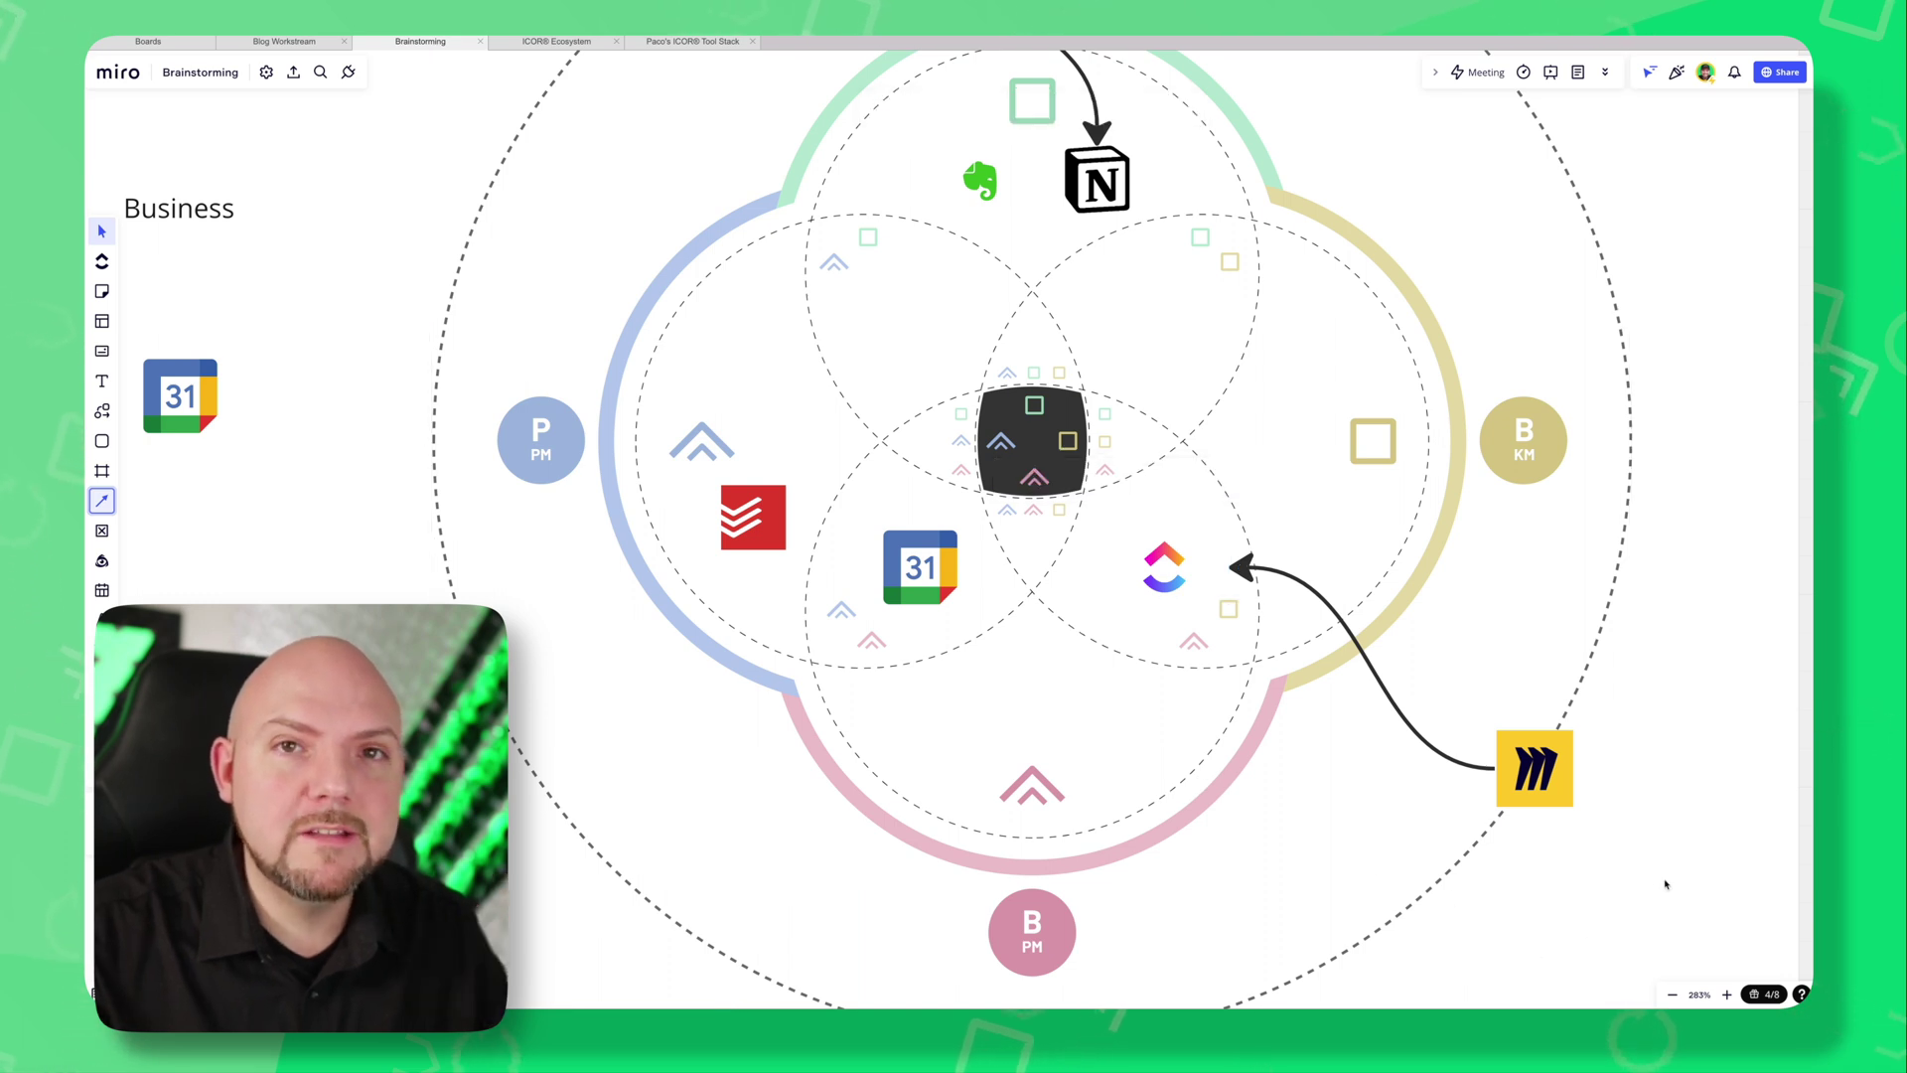
pyautogui.click(765, 533)
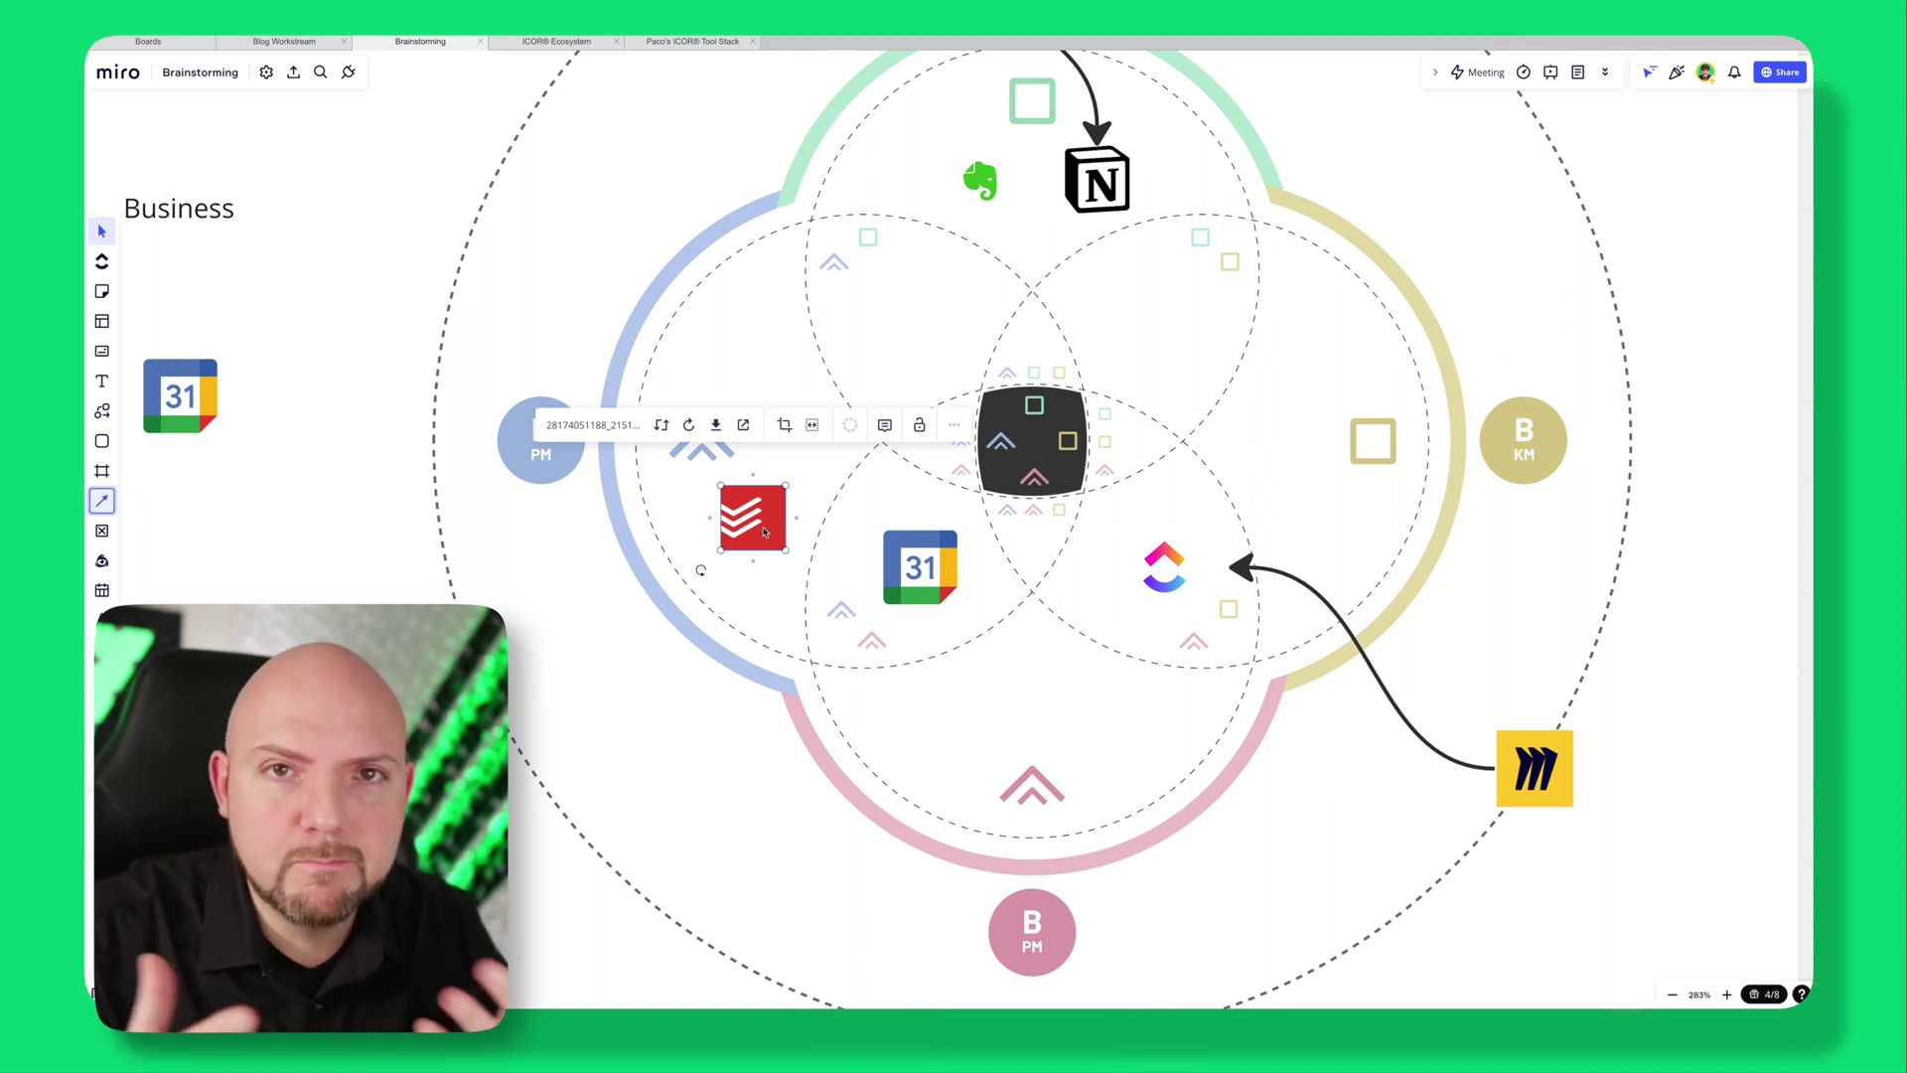
pyautogui.click(1192, 586)
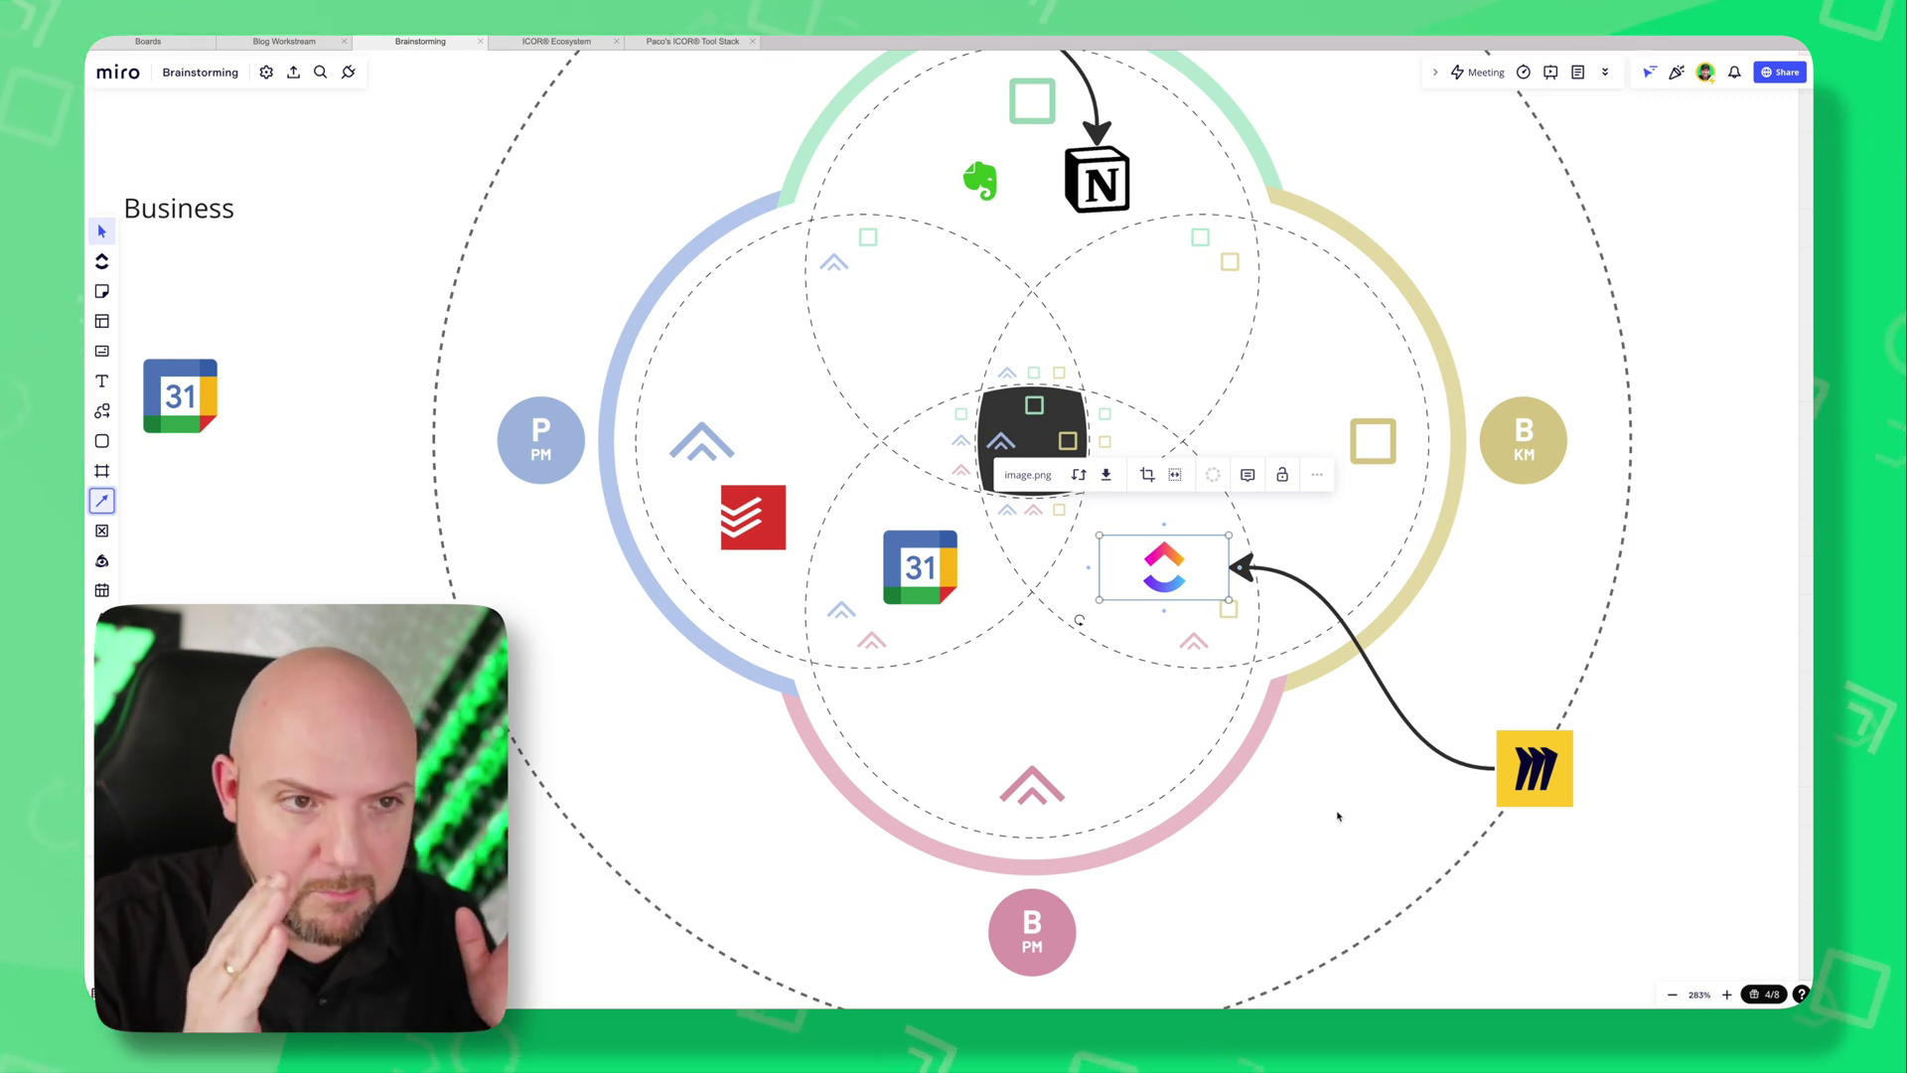
pyautogui.click(743, 537)
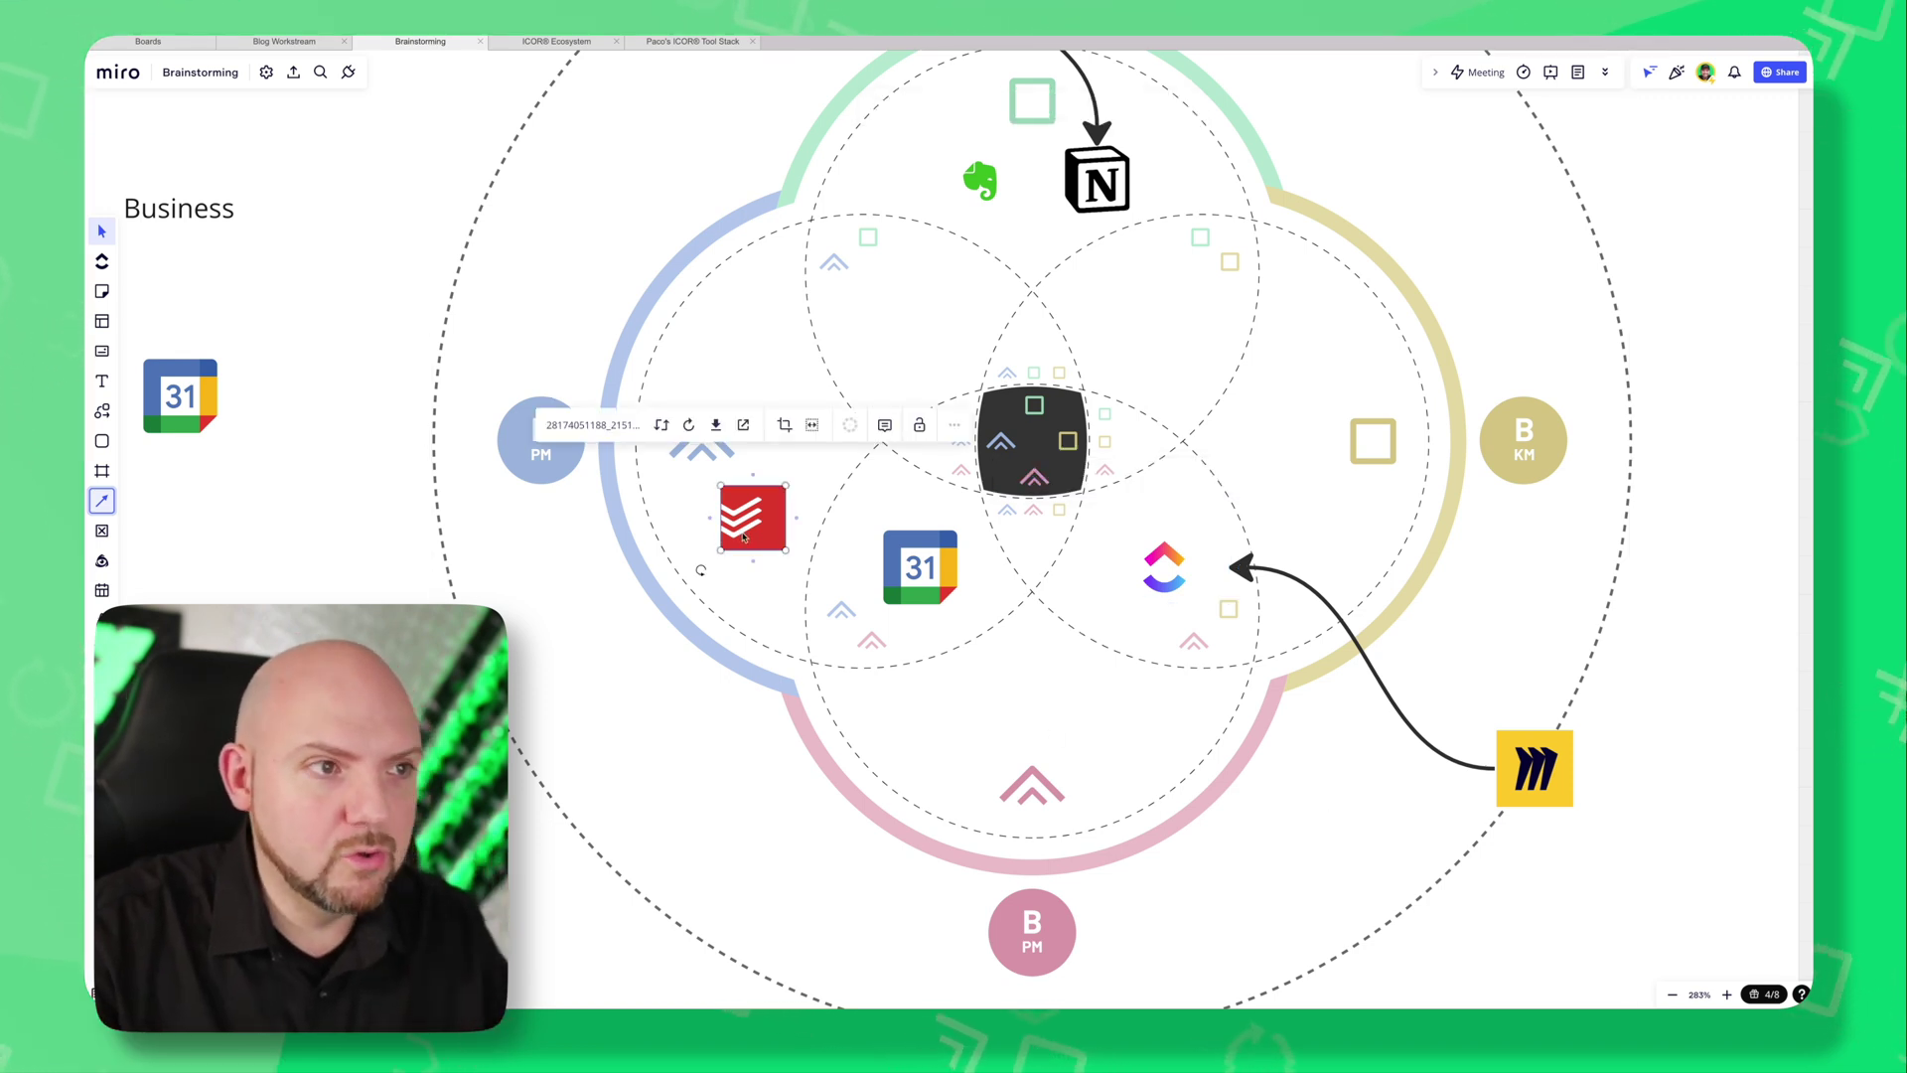
pyautogui.click(1167, 579)
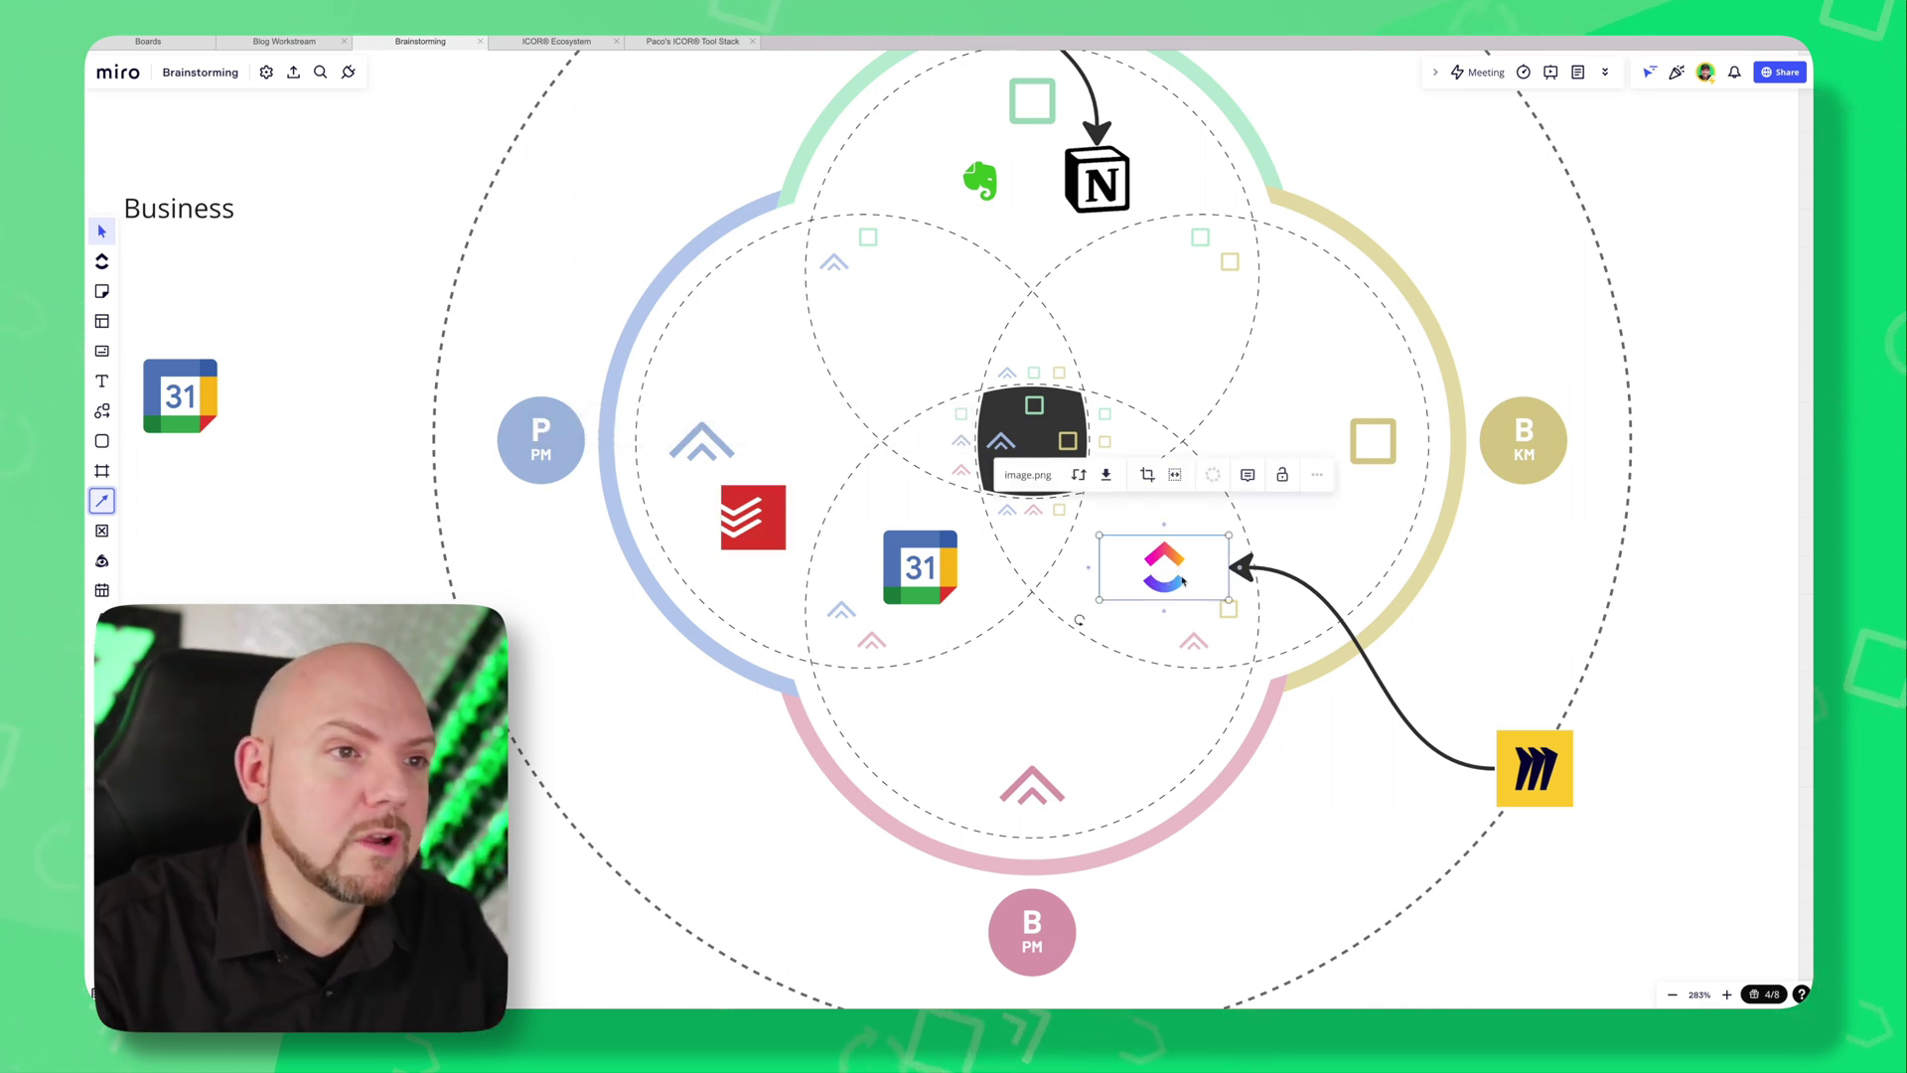
pyautogui.click(1390, 845)
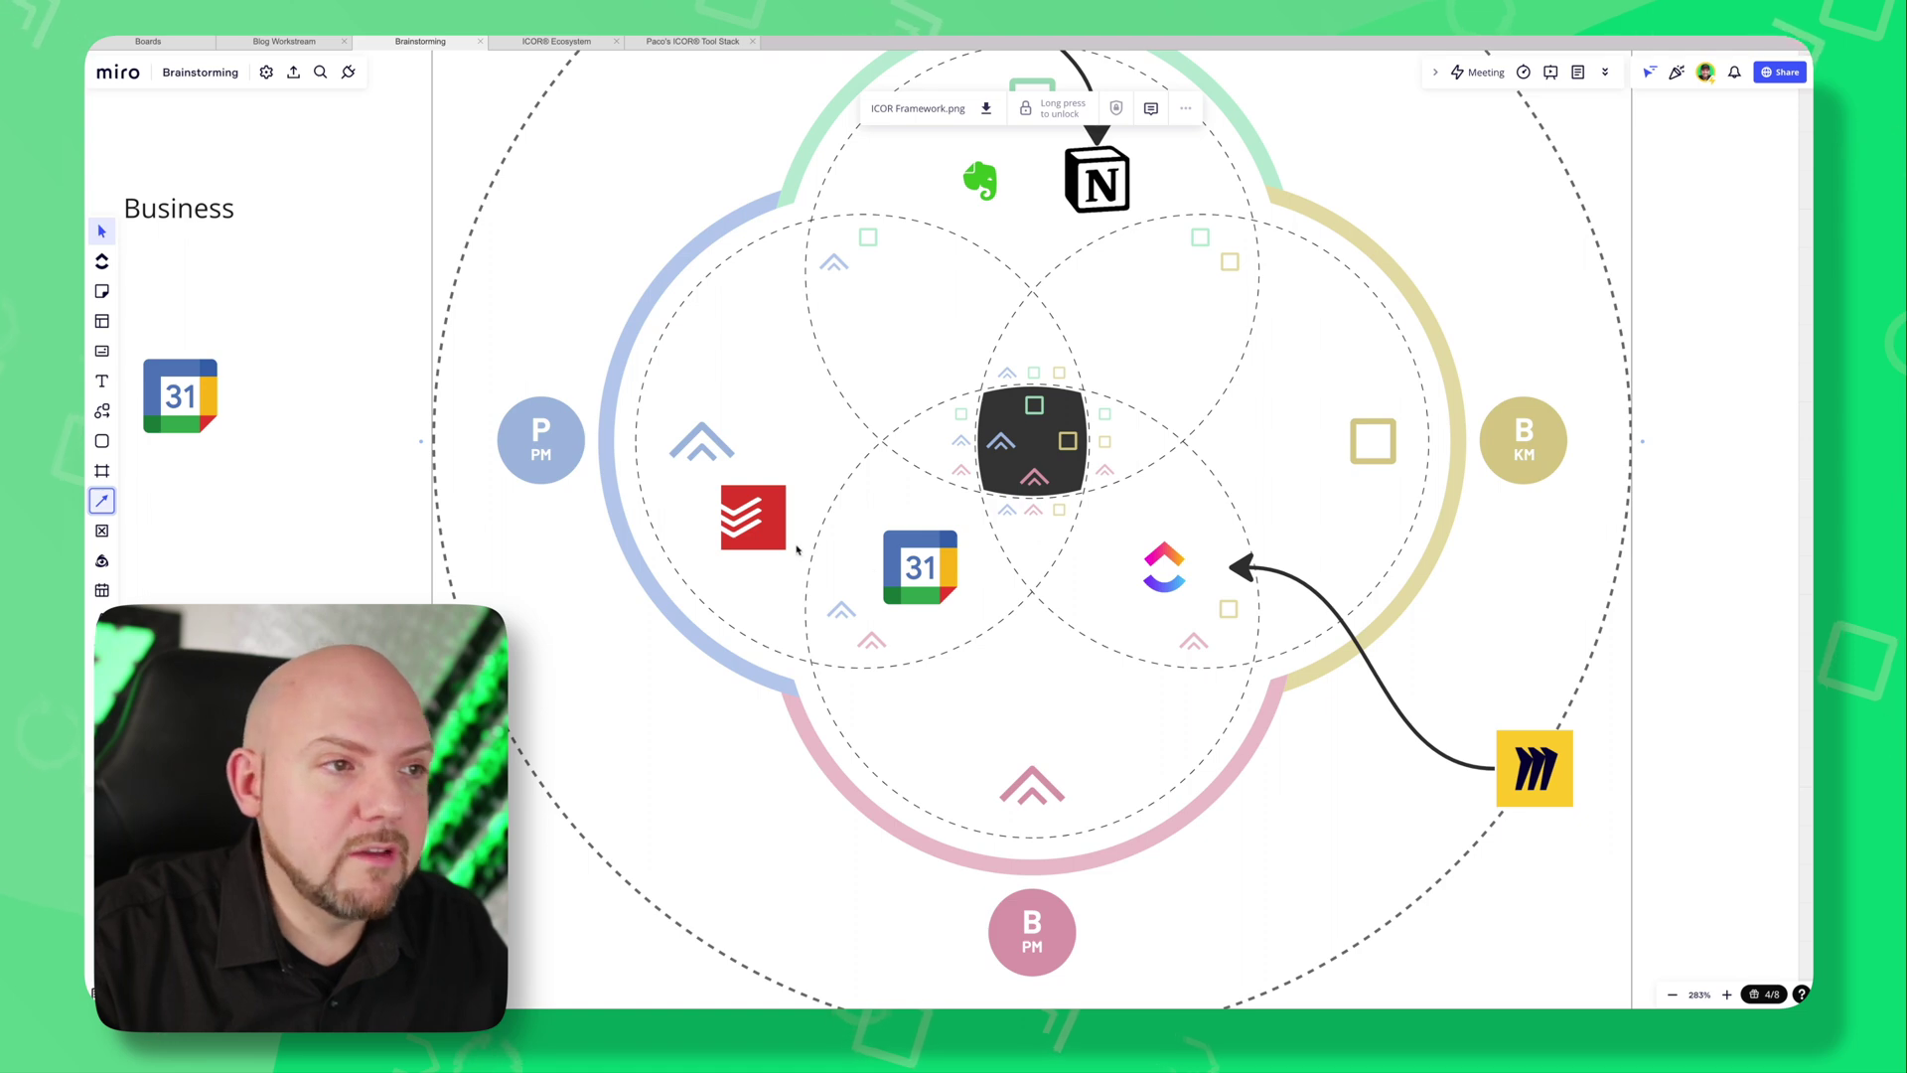
pyautogui.click(745, 521)
# Move the red-and-teal X logo to the outer circle's lower left.
pyautogui.click(680, 549)
pyautogui.scroll(-5, 623, 326)
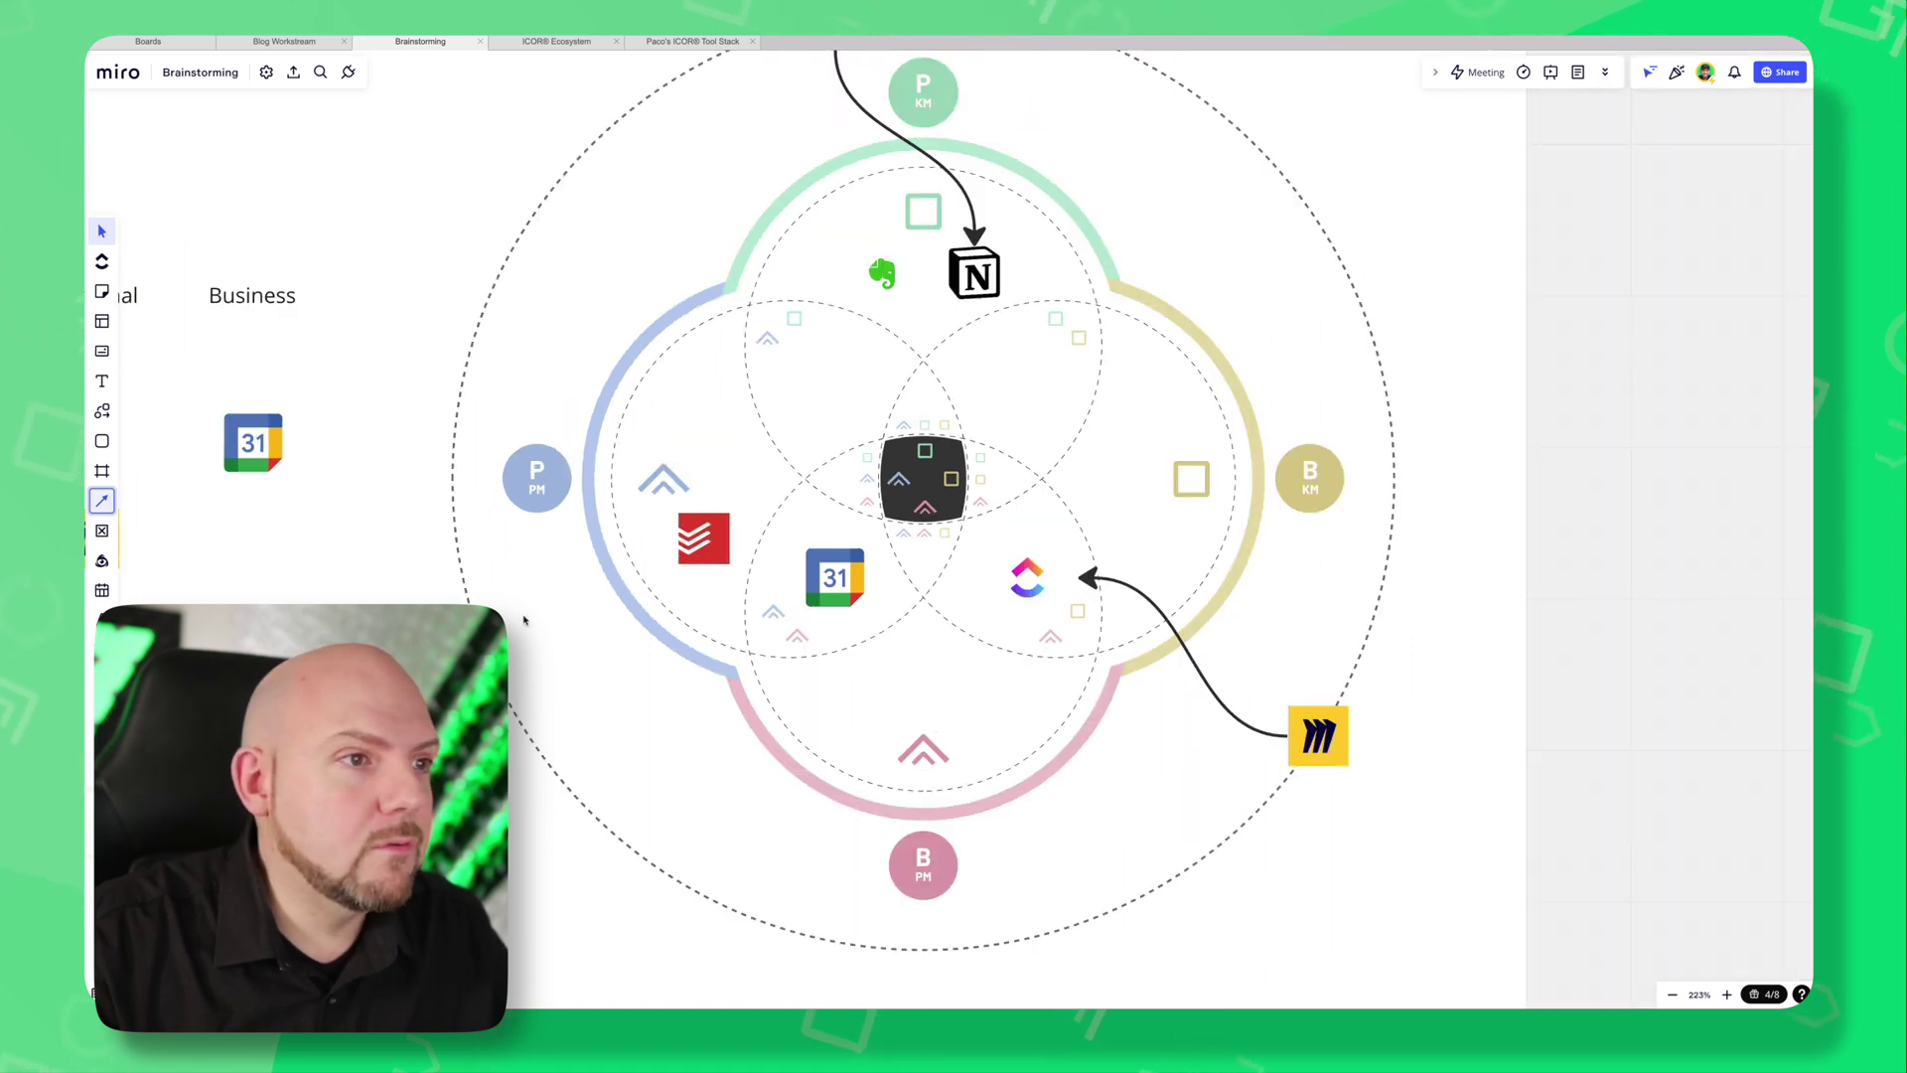
pyautogui.hscroll(-2, 623, 325)
pyautogui.moveTo(376, 163); pyautogui.dragTo(784, 712)
pyautogui.scroll(5, 868, 719)
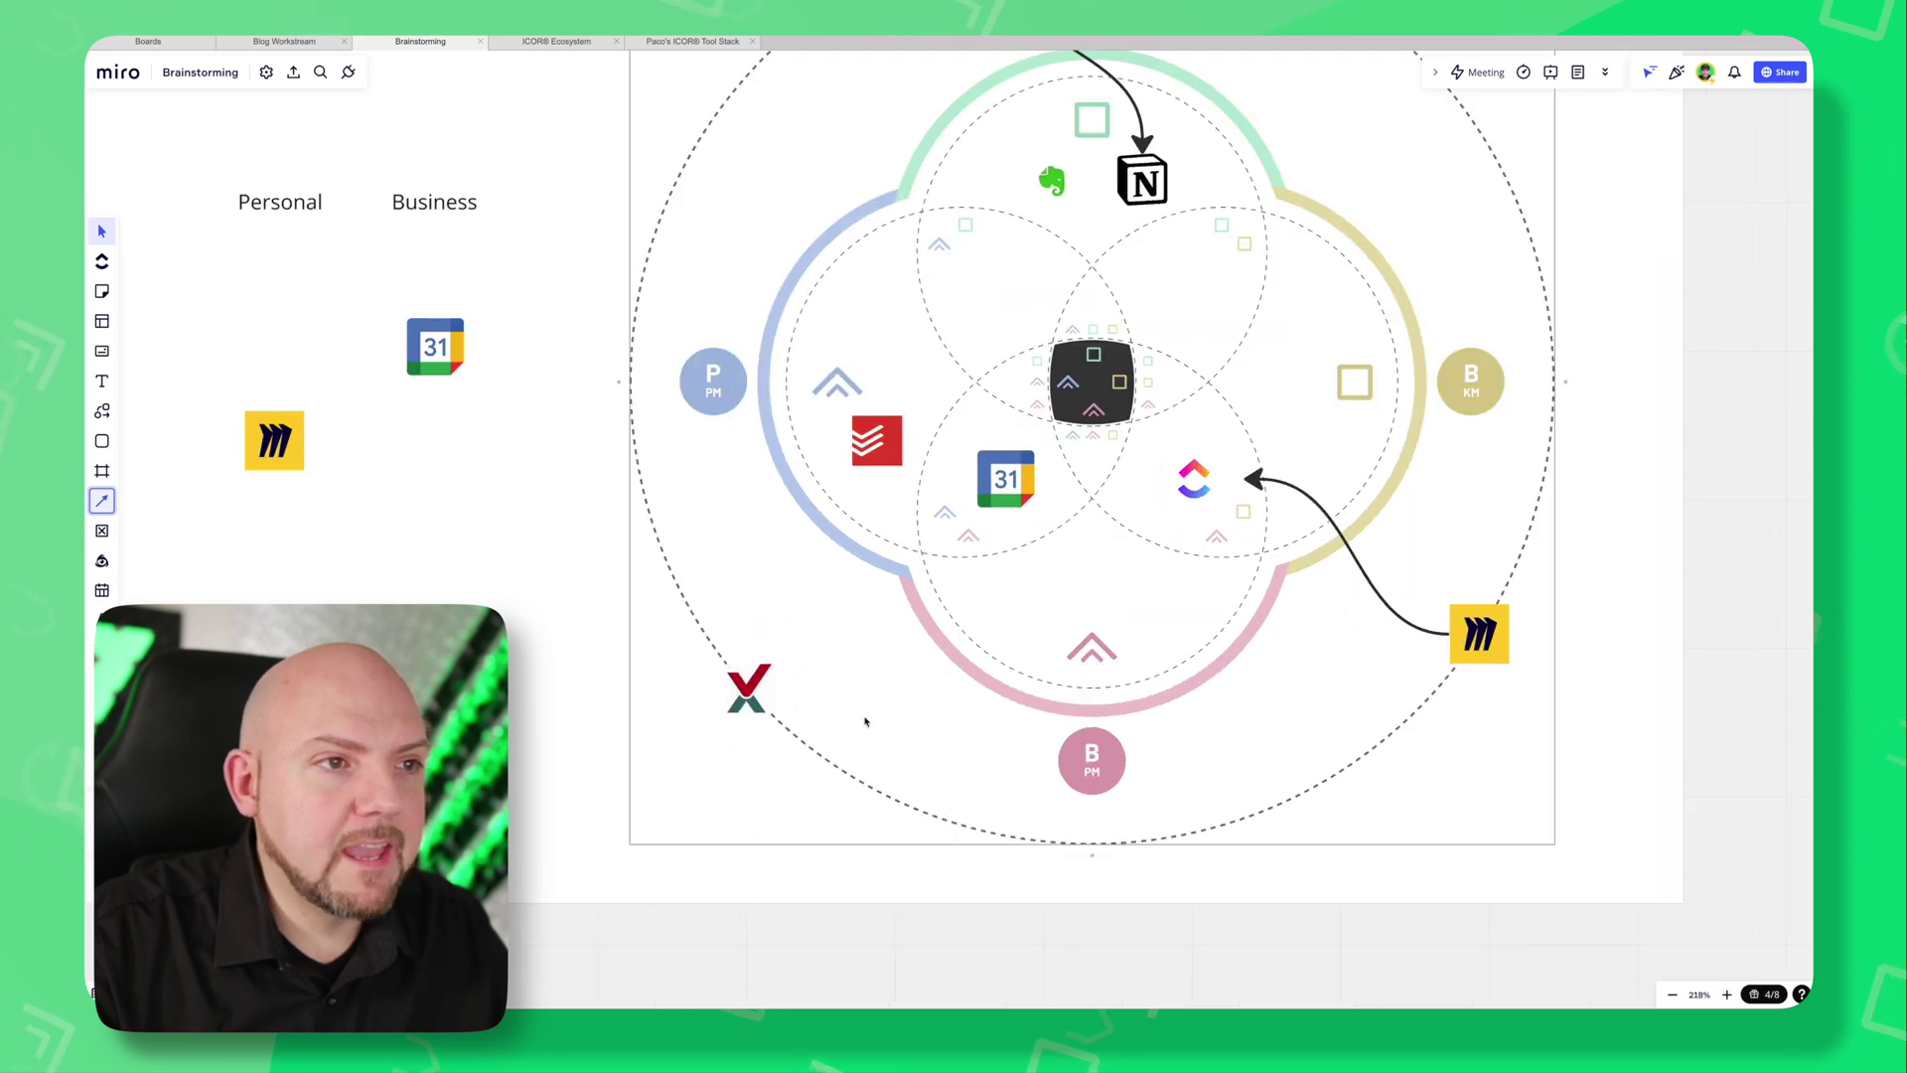
pyautogui.moveTo(899, 667); pyautogui.dragTo(812, 694)
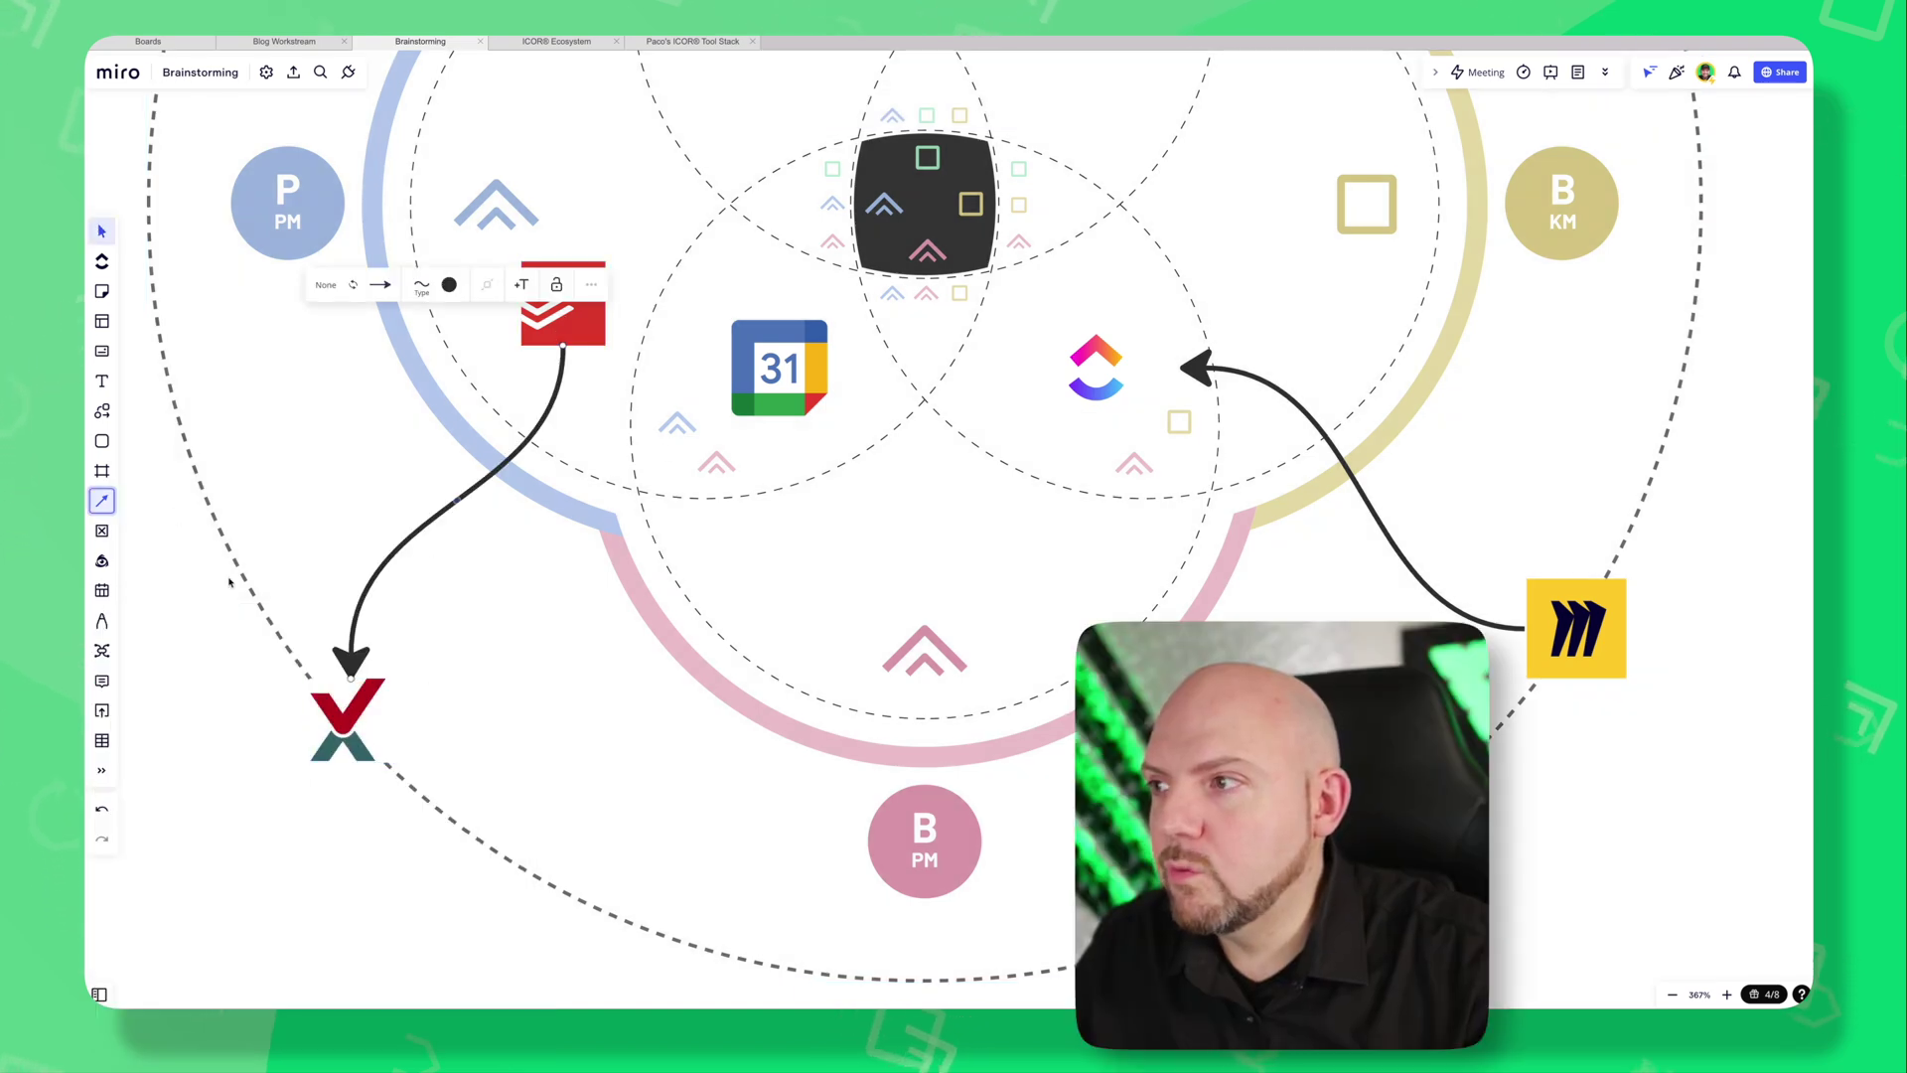
# Link the X logo to ClickUp and Todoist with arrows, giving each an arrowhead at both ends.
pyautogui.moveTo(392, 720)
pyautogui.mouseDown()
pyautogui.moveTo(1064, 506)
pyautogui.moveTo(1095, 409)
pyautogui.mouseUp()
pyautogui.click(630, 354)
pyautogui.click(618, 397)
pyautogui.click(544, 418)
pyautogui.click(326, 284)
pyautogui.click(319, 328)
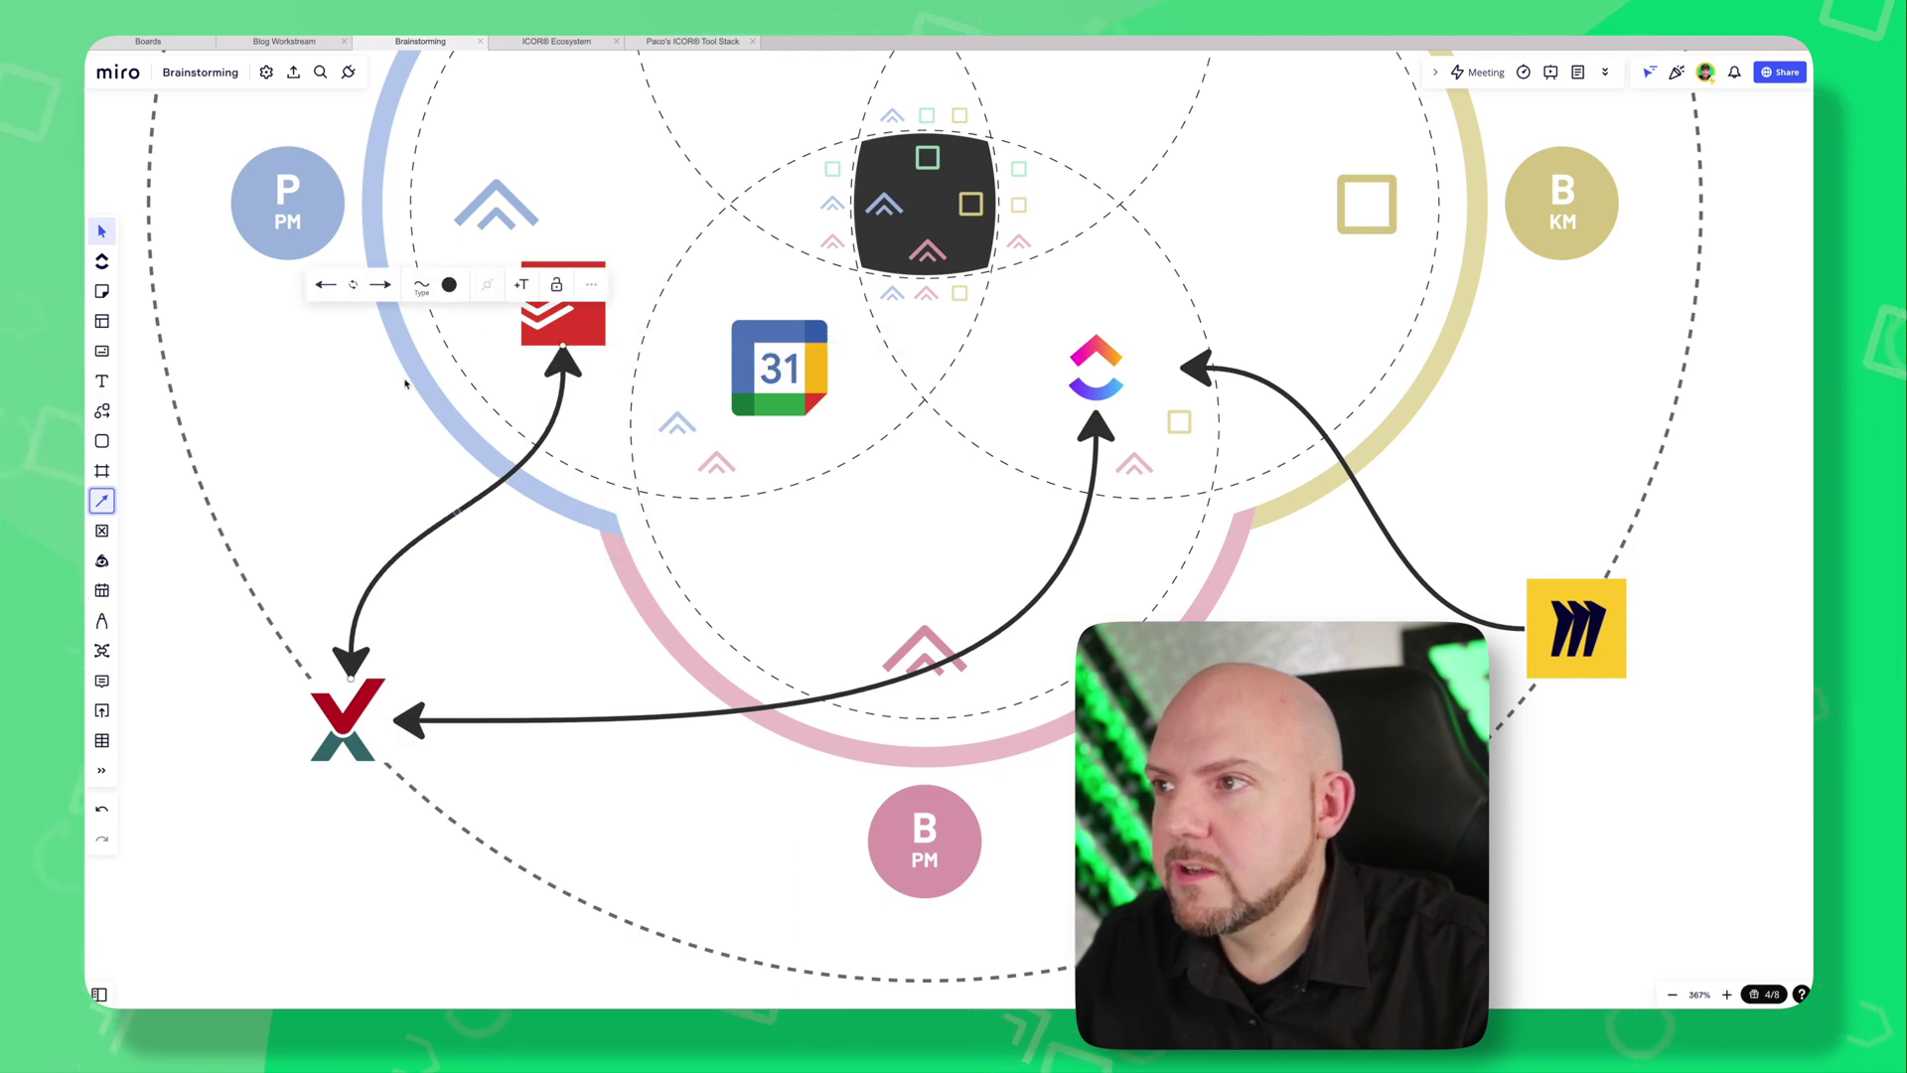
pyautogui.click(709, 383)
pyautogui.click(1120, 402)
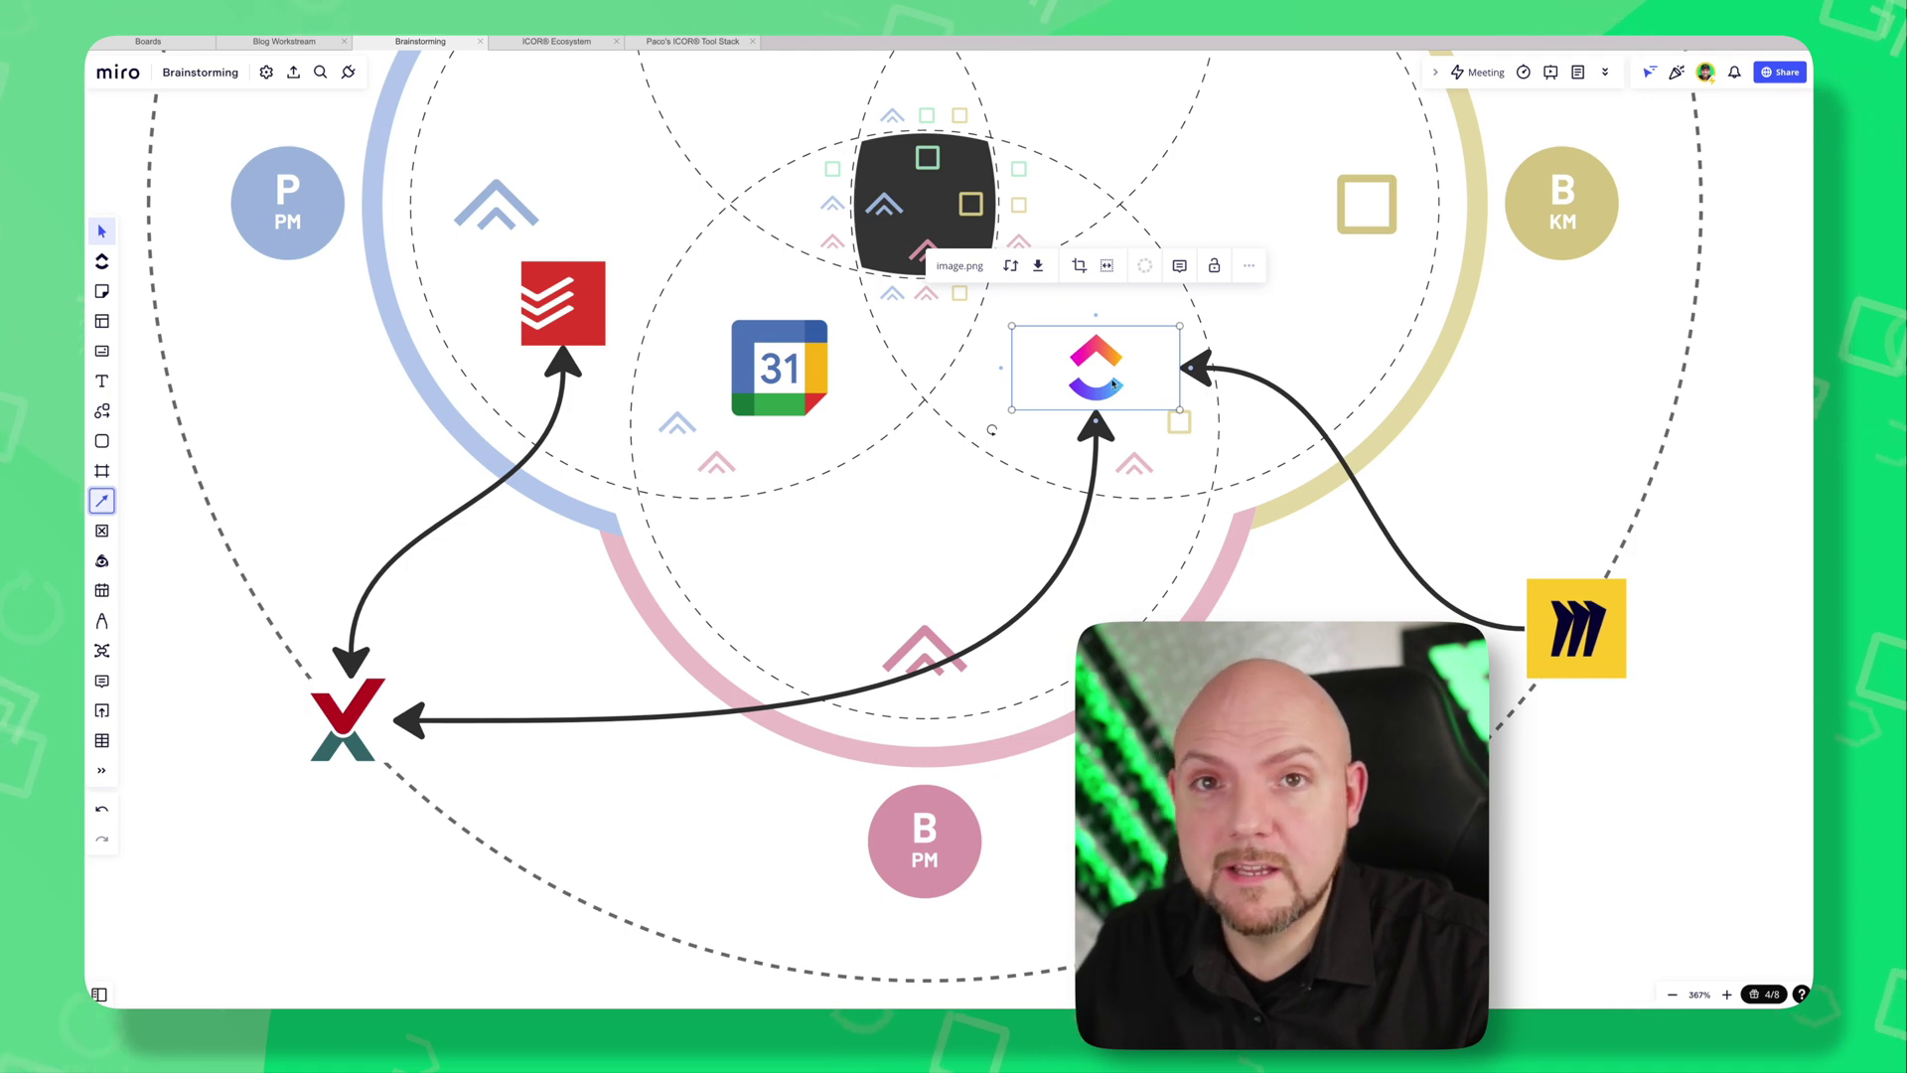
pyautogui.click(550, 305)
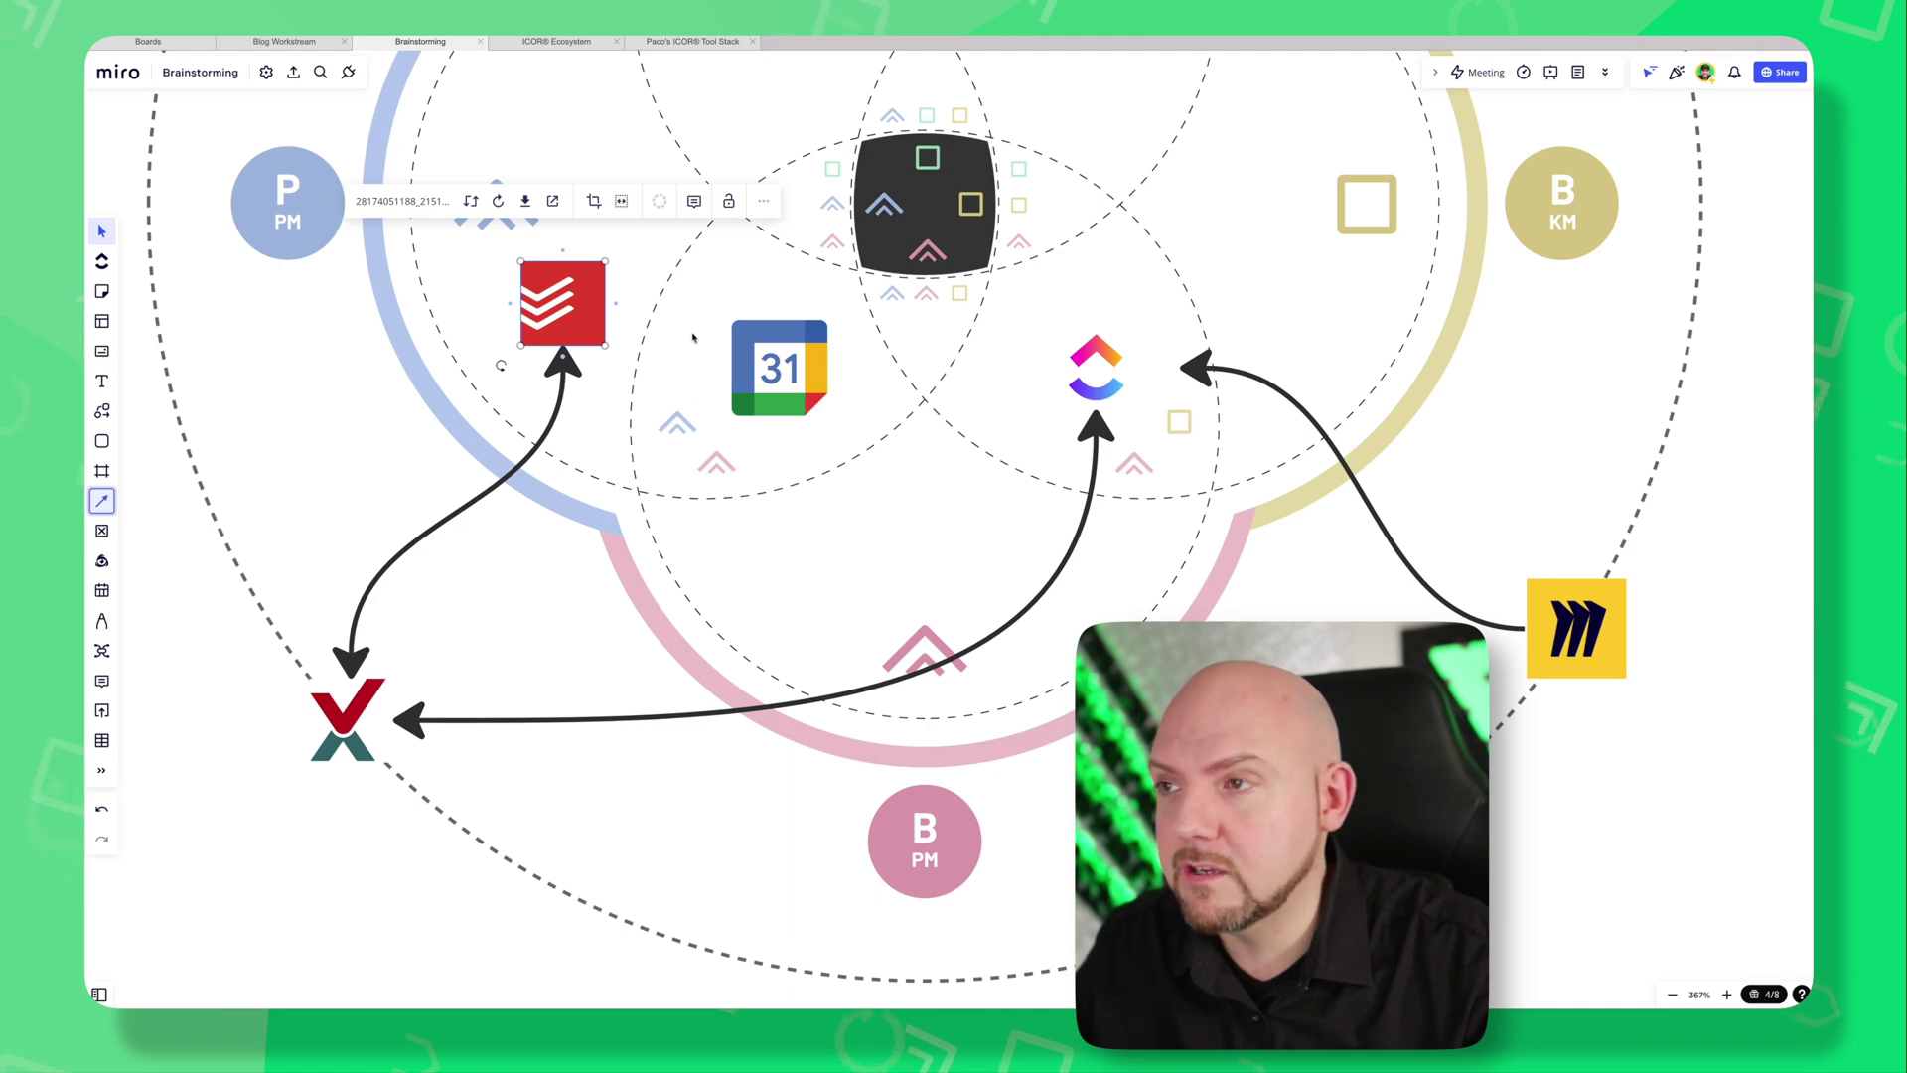
pyautogui.click(513, 627)
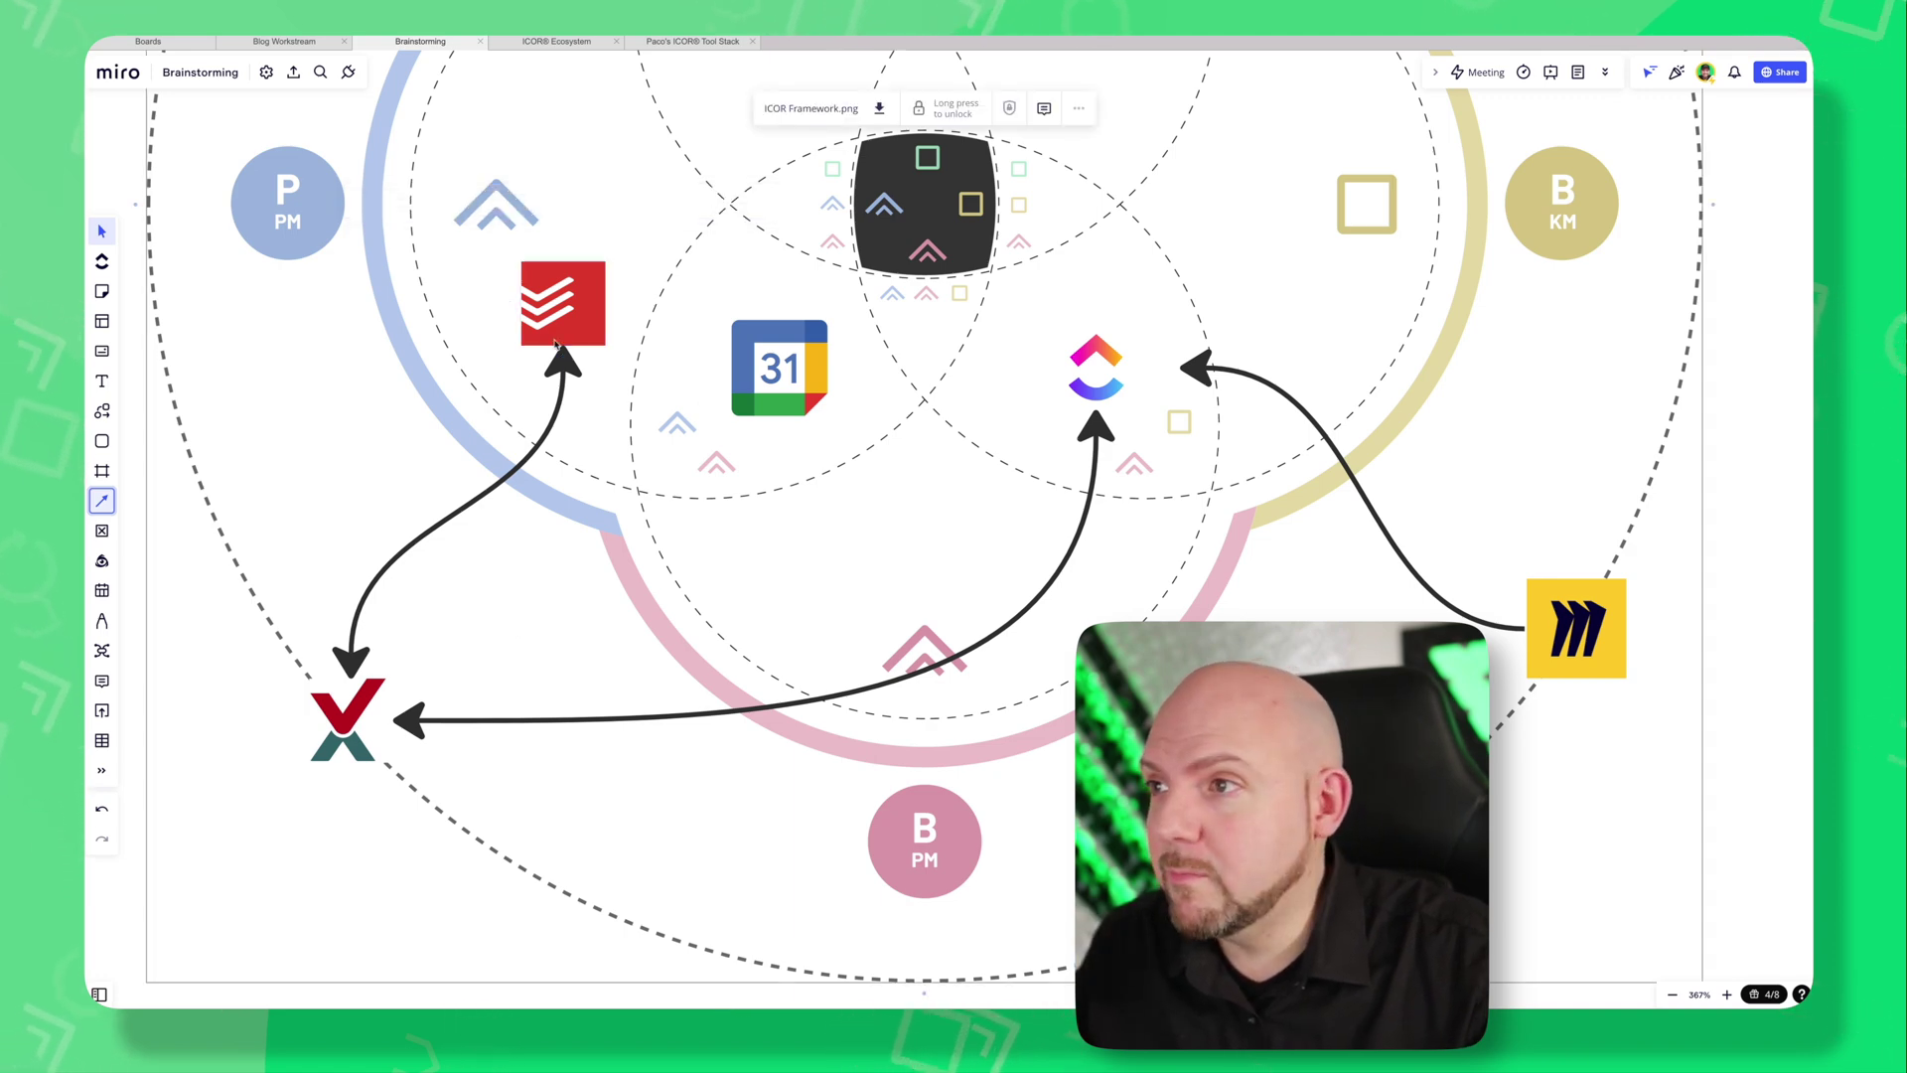
# Draw a two-way curved connector from the Todoist logo to the Google Calendar icon.
pyautogui.click(601, 309)
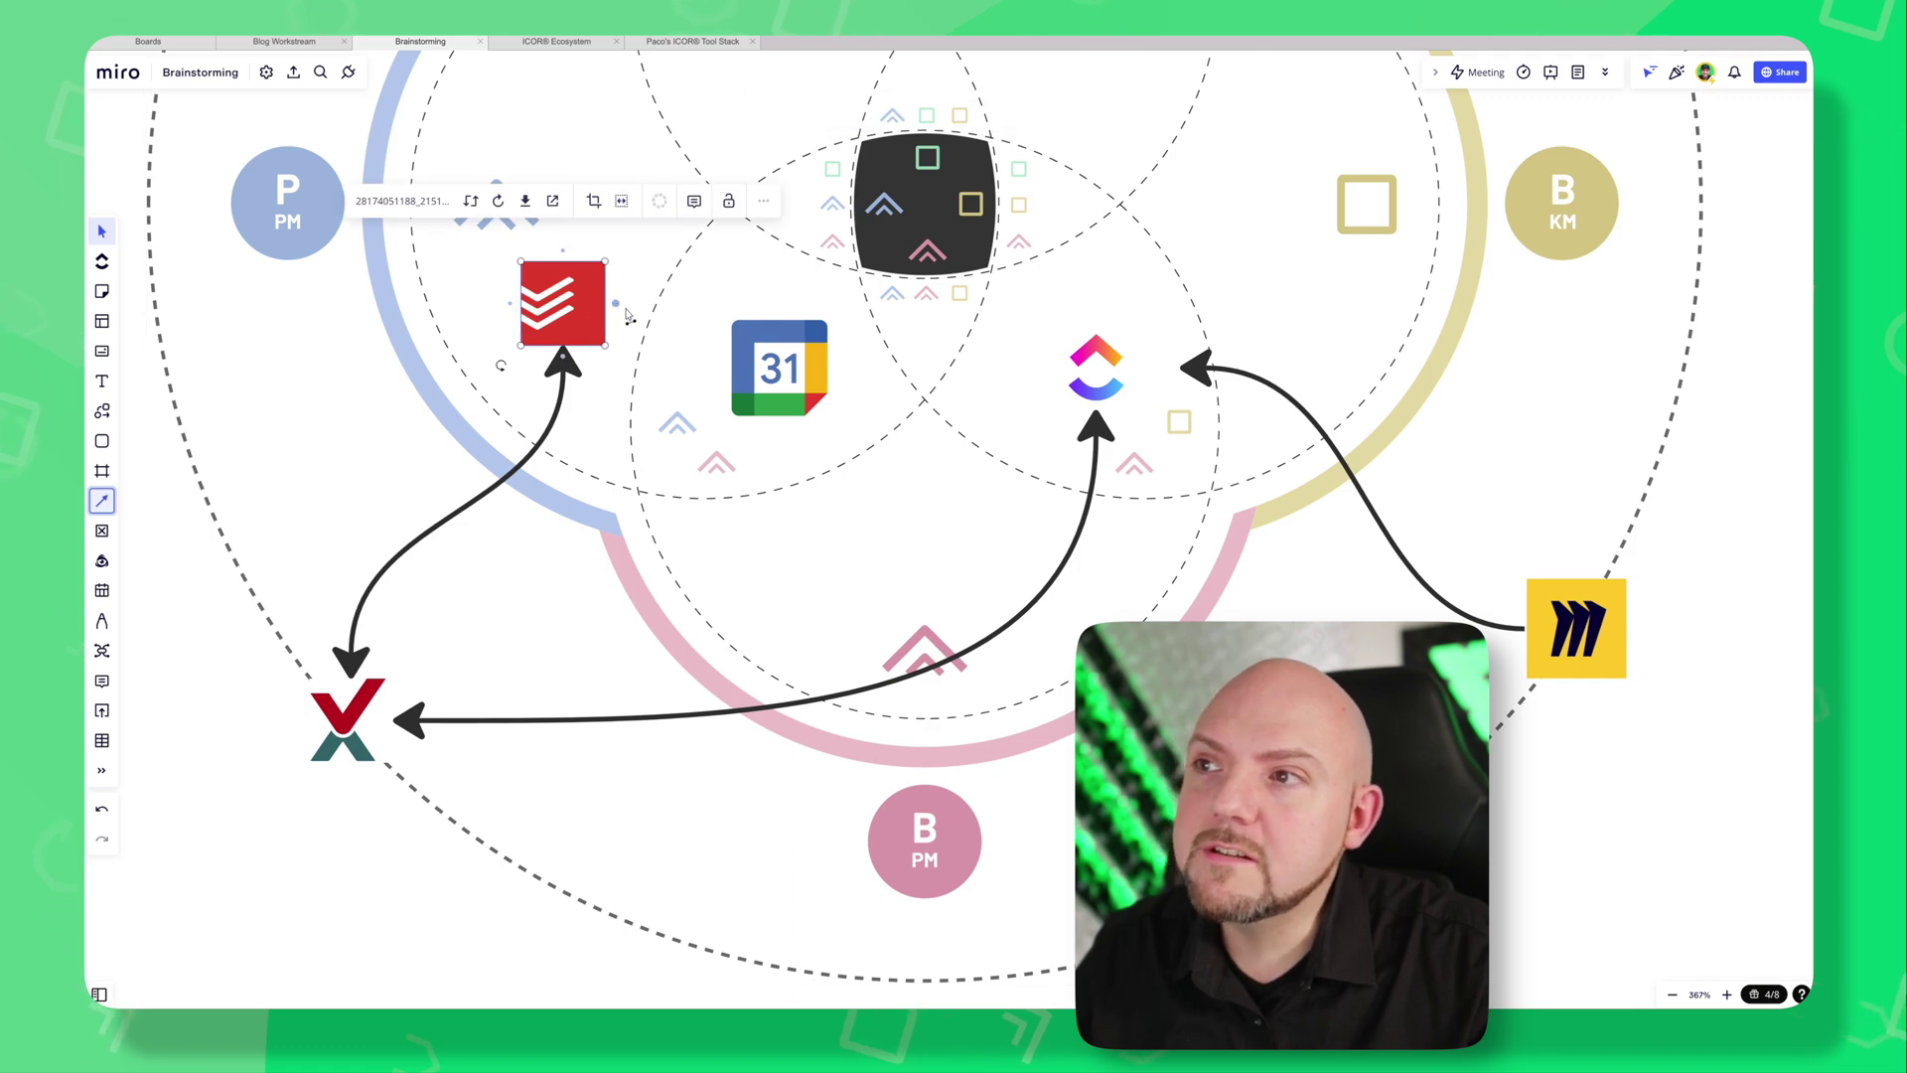
pyautogui.moveTo(615, 303); pyautogui.dragTo(707, 379)
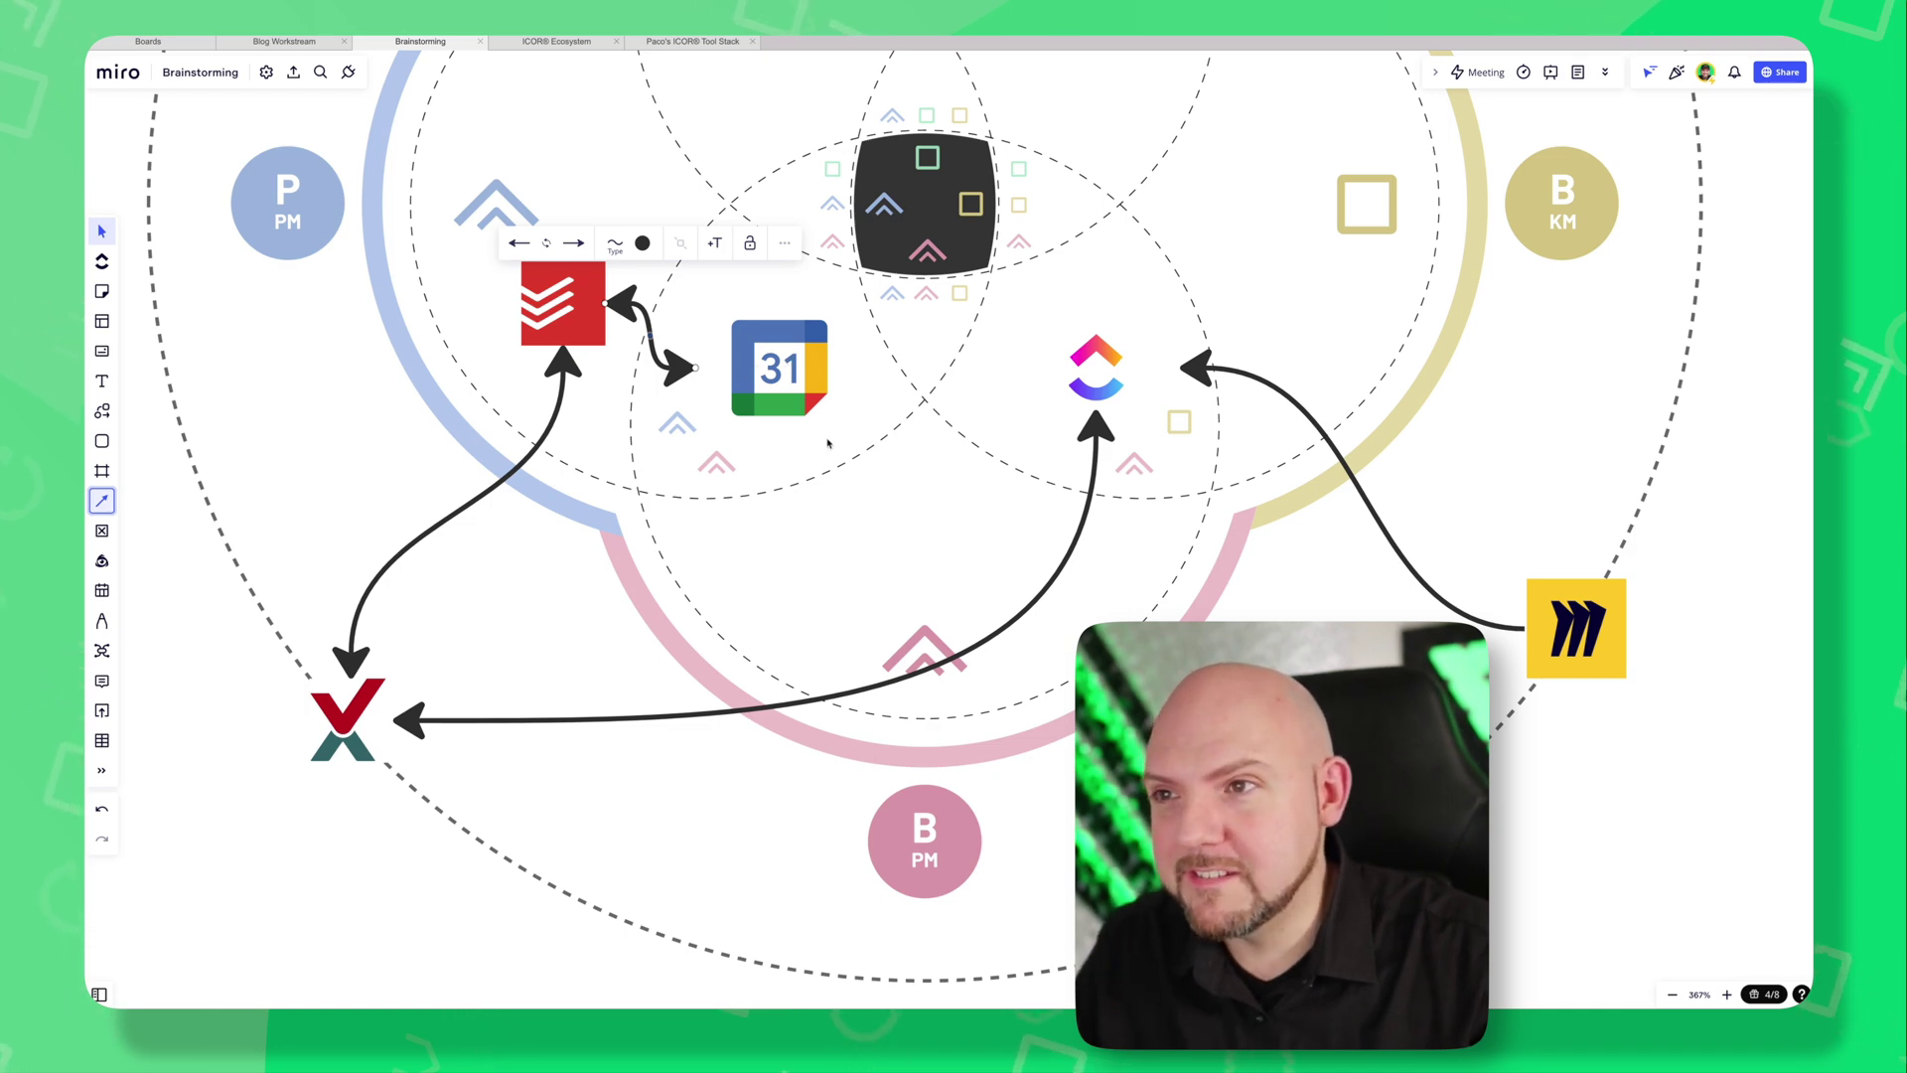
pyautogui.click(1120, 379)
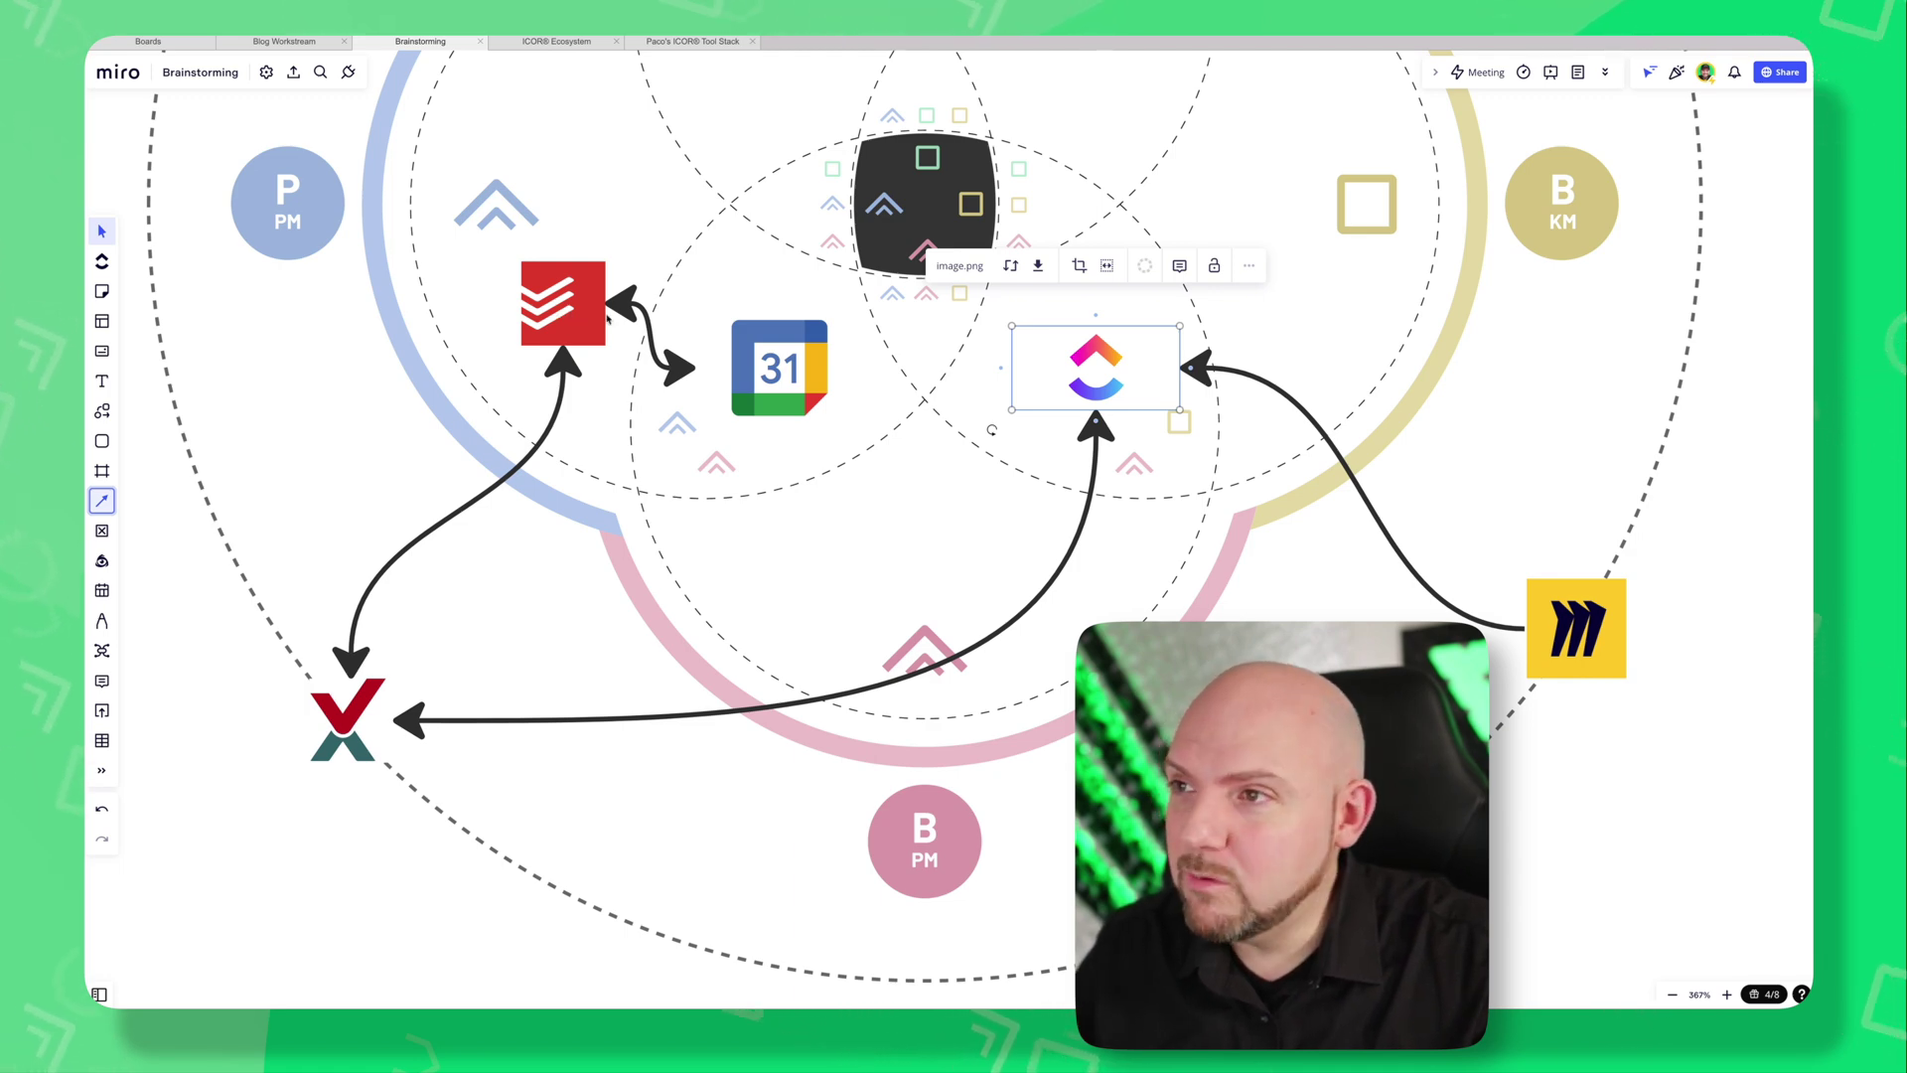
pyautogui.click(790, 398)
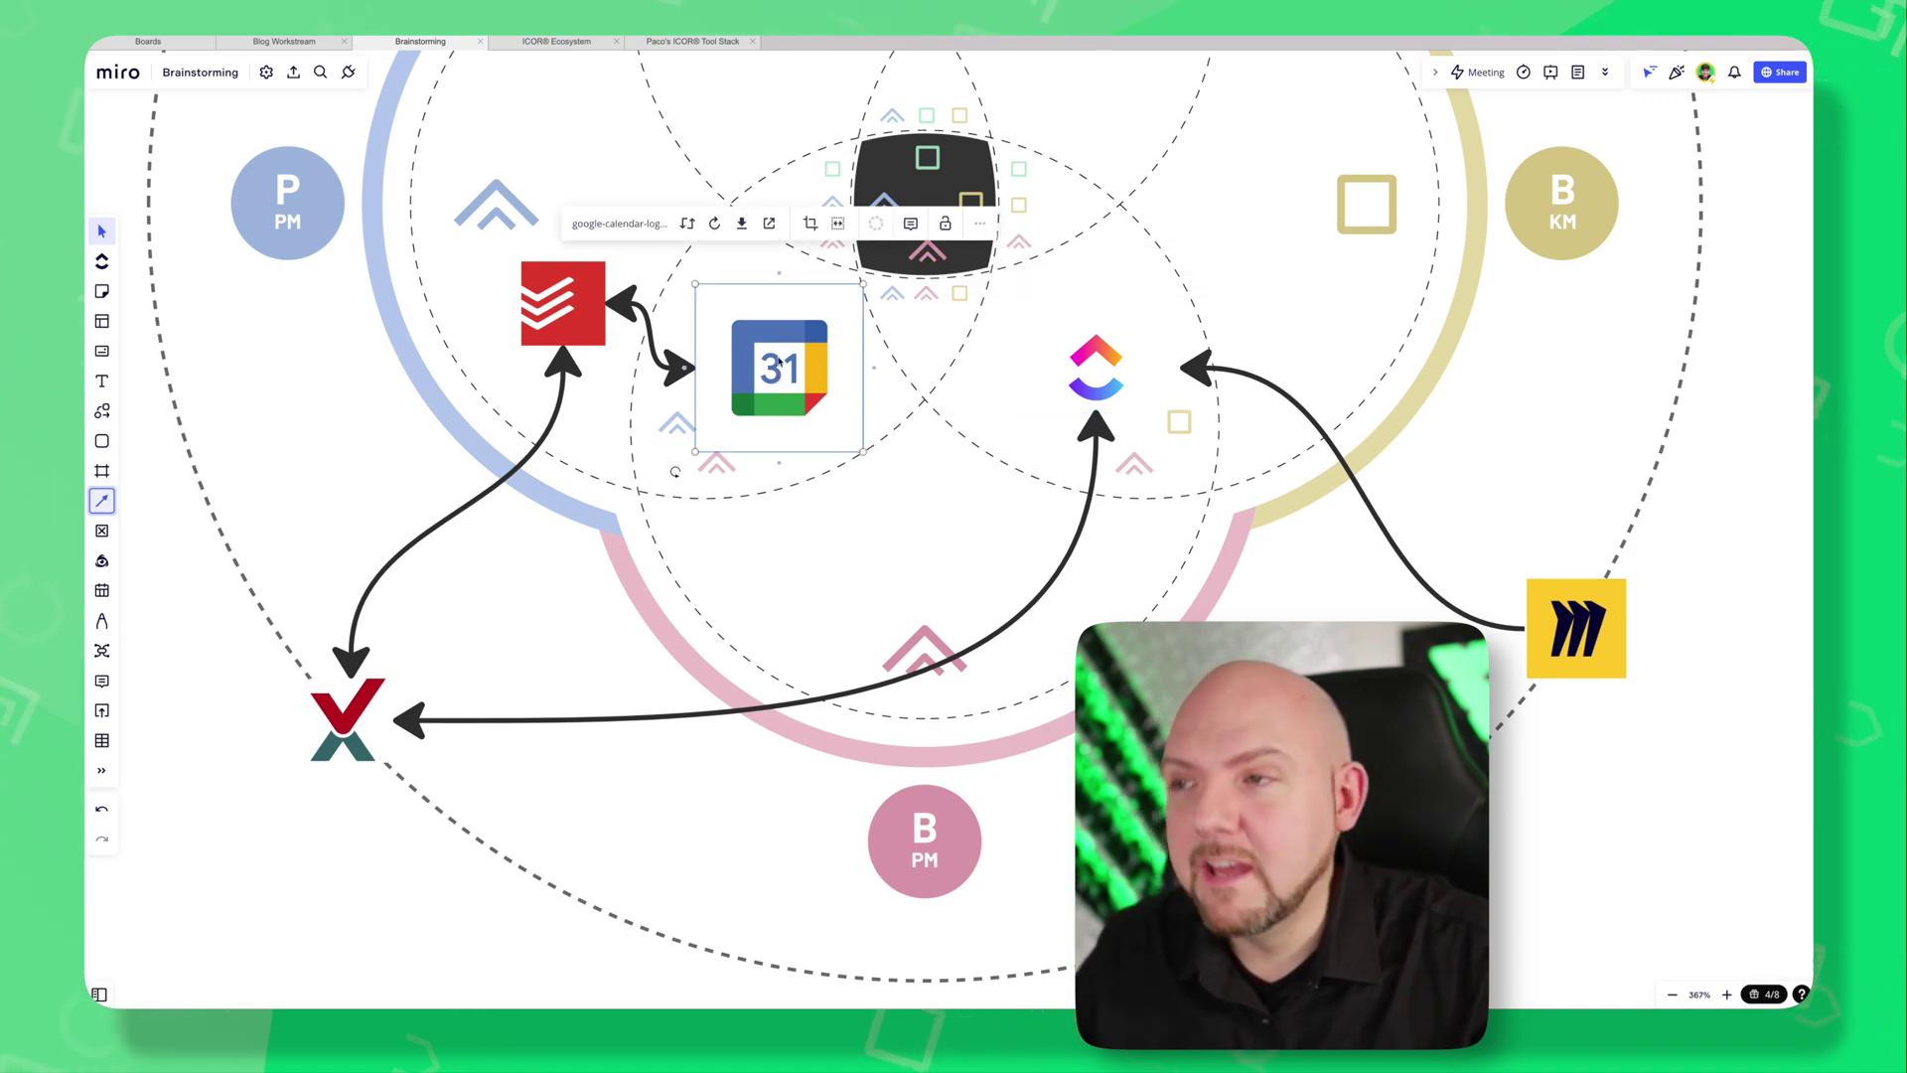
pyautogui.click(558, 303)
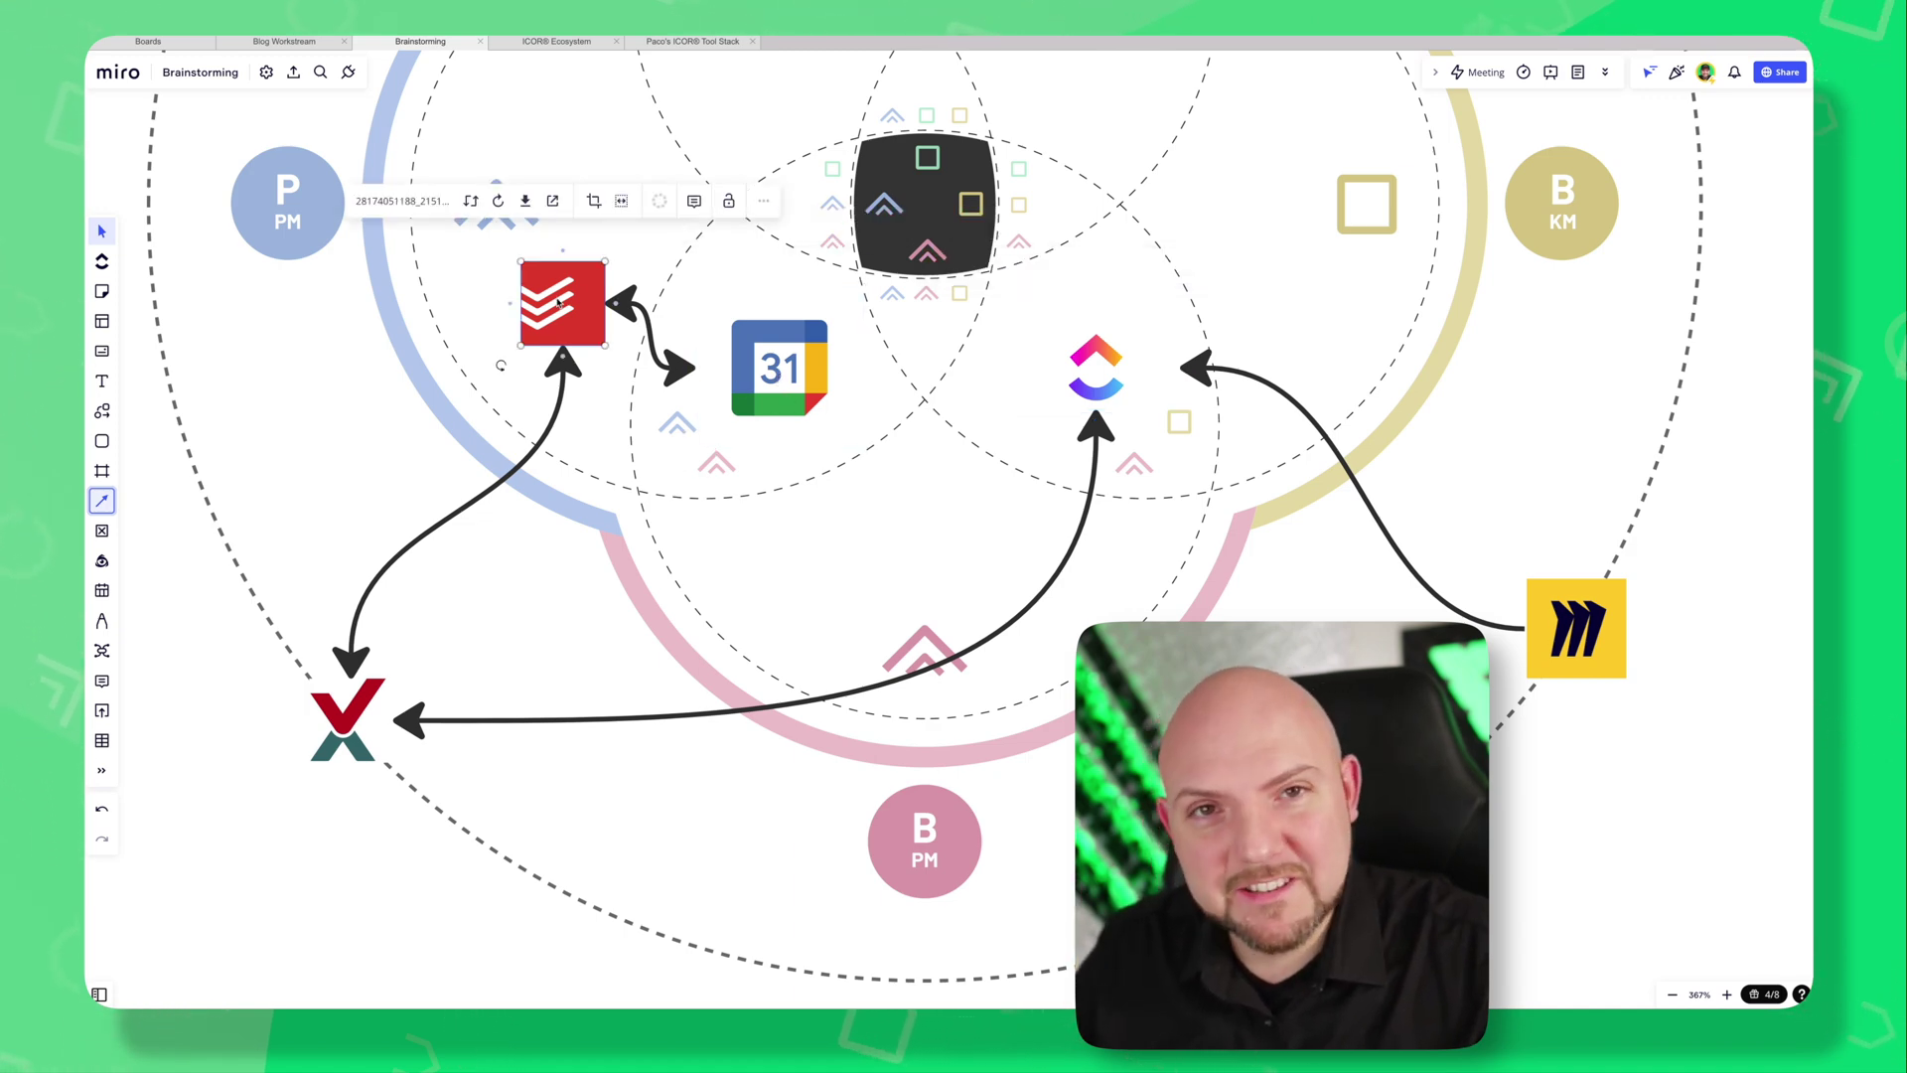
pyautogui.click(1113, 379)
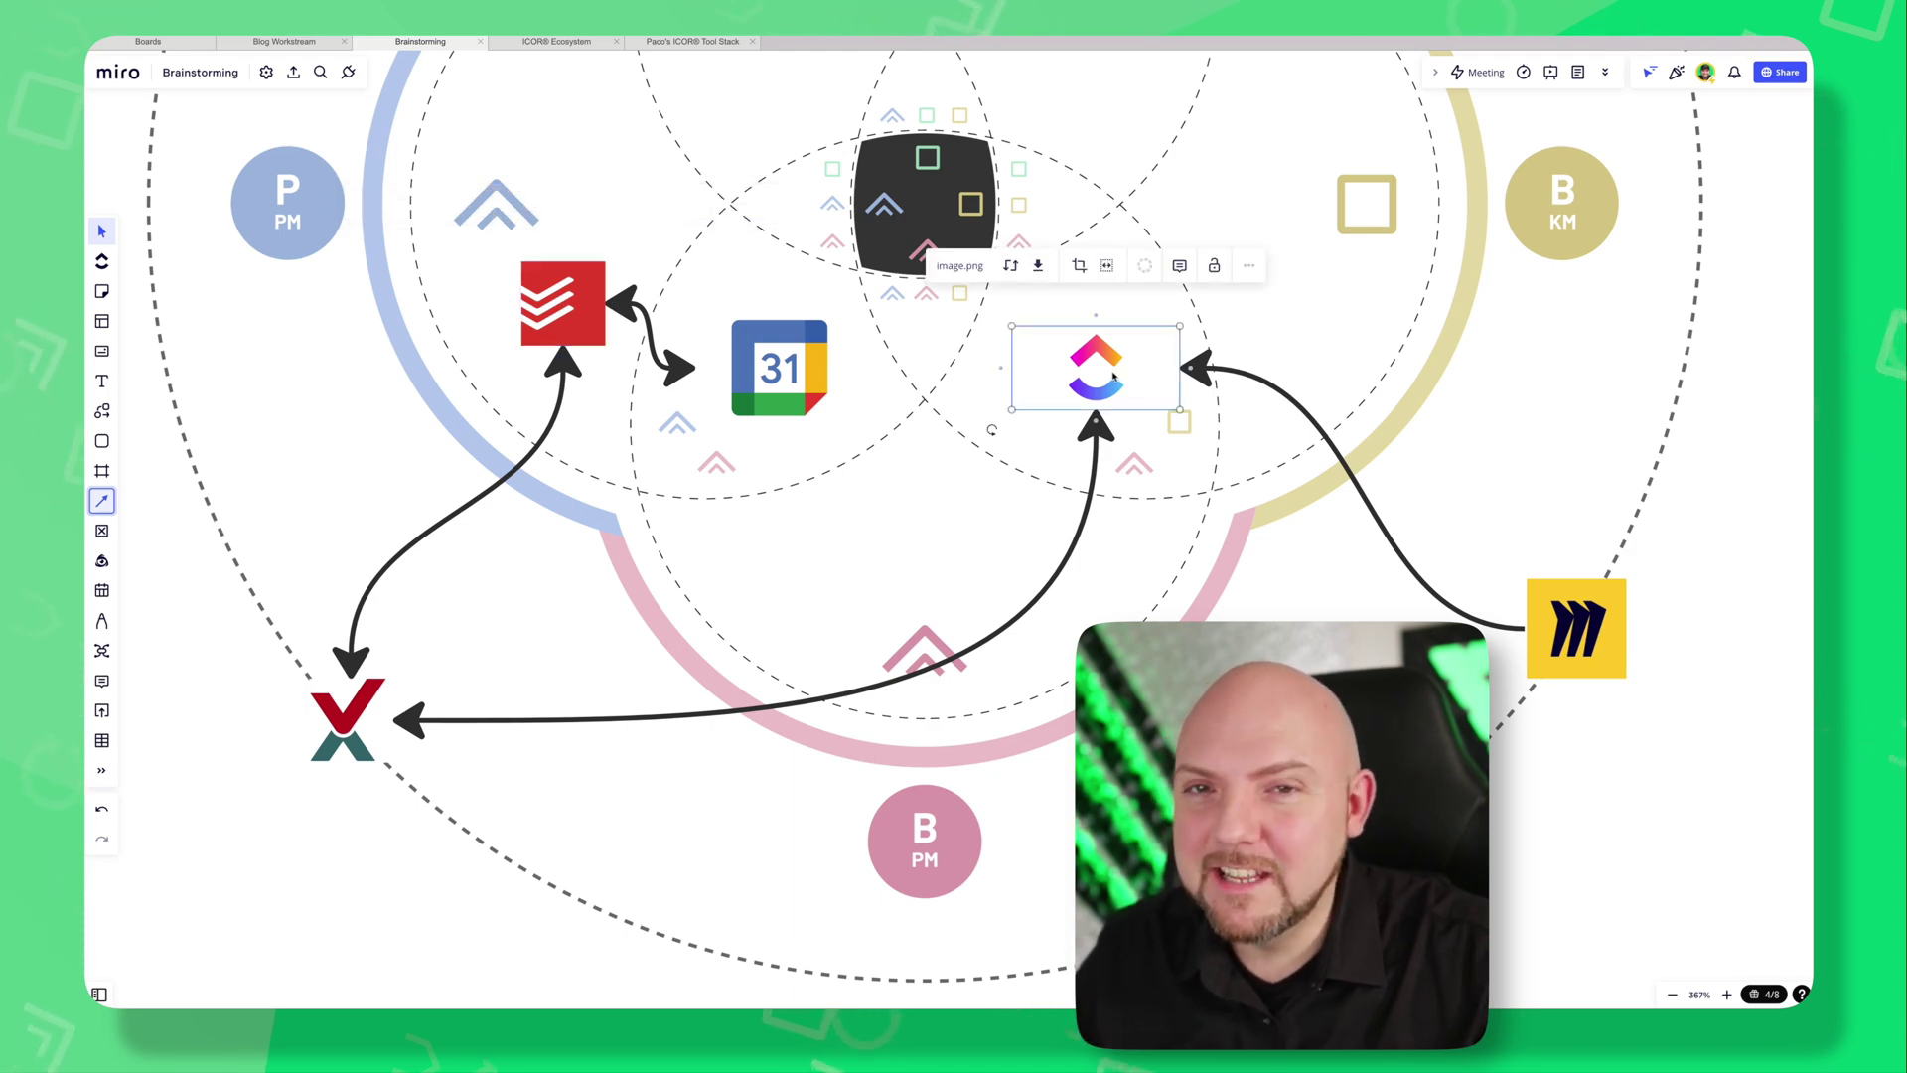
pyautogui.click(545, 316)
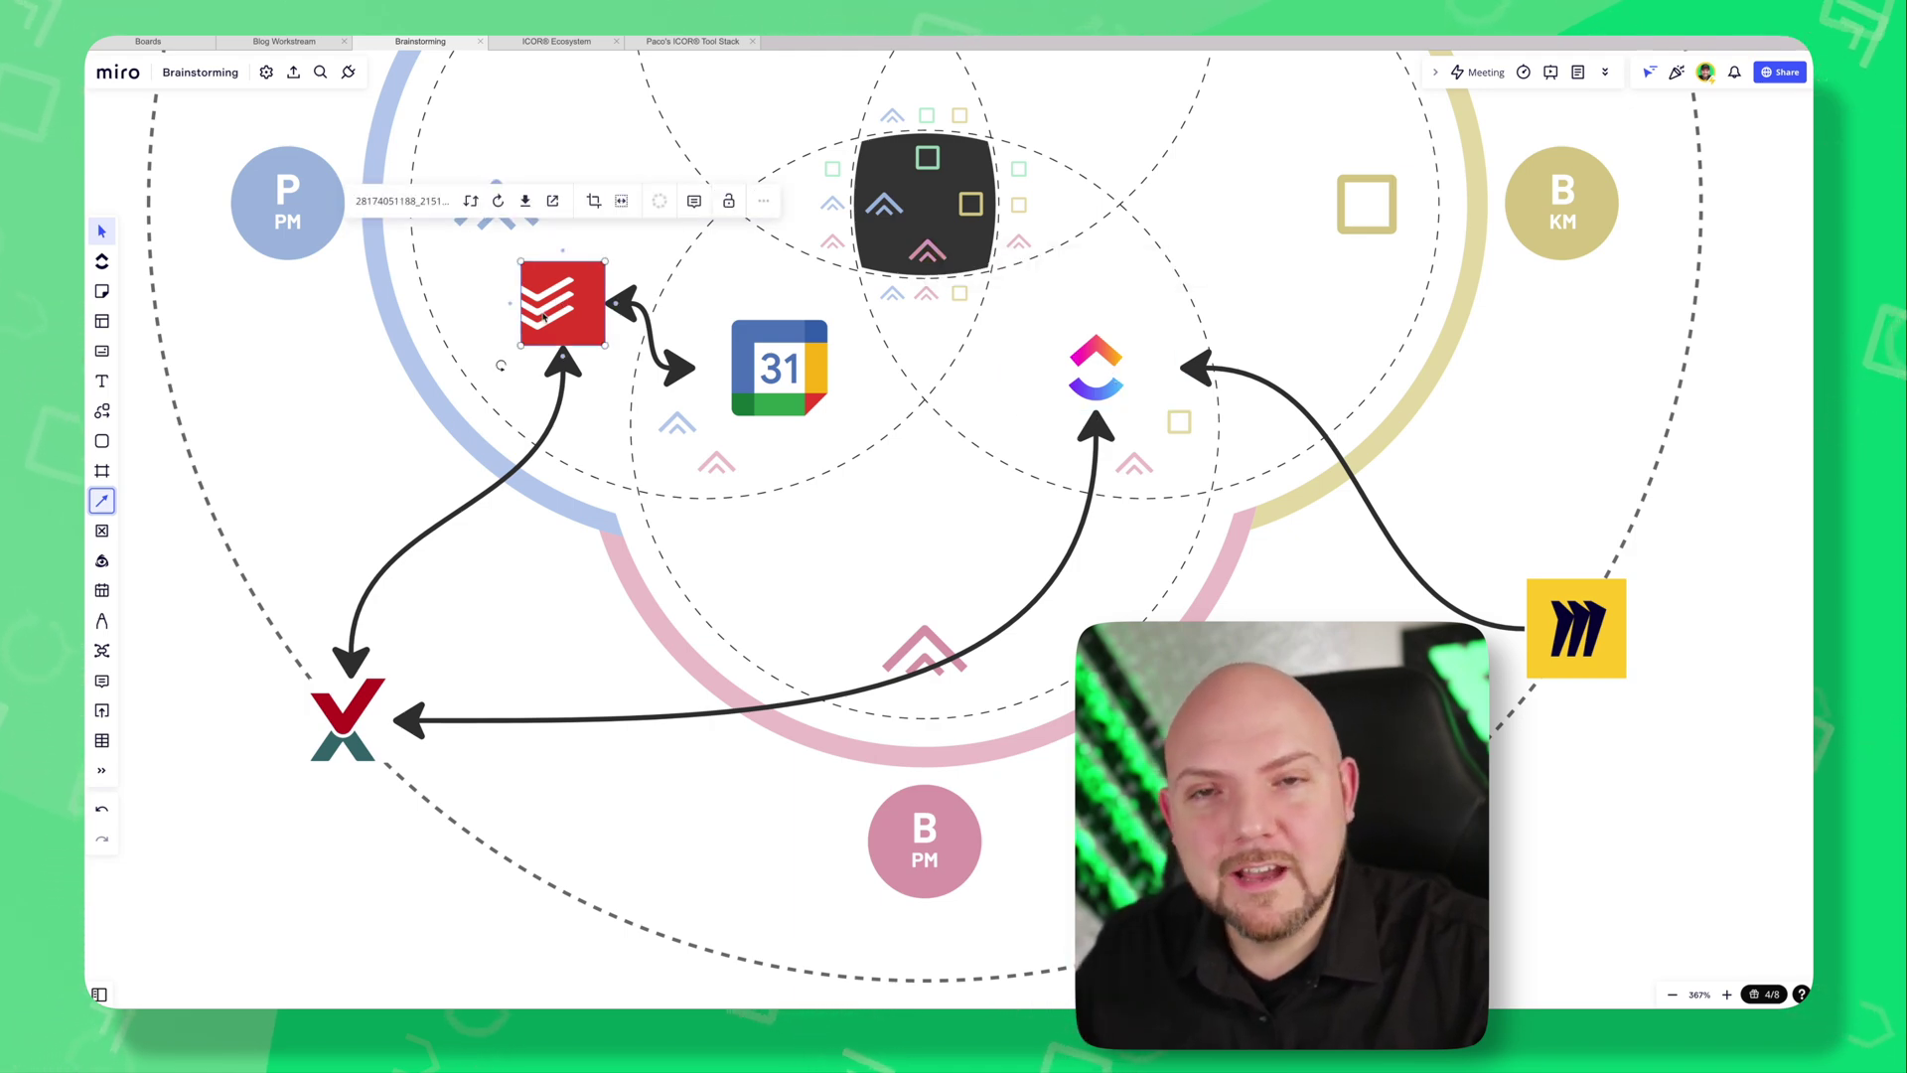
pyautogui.click(1080, 372)
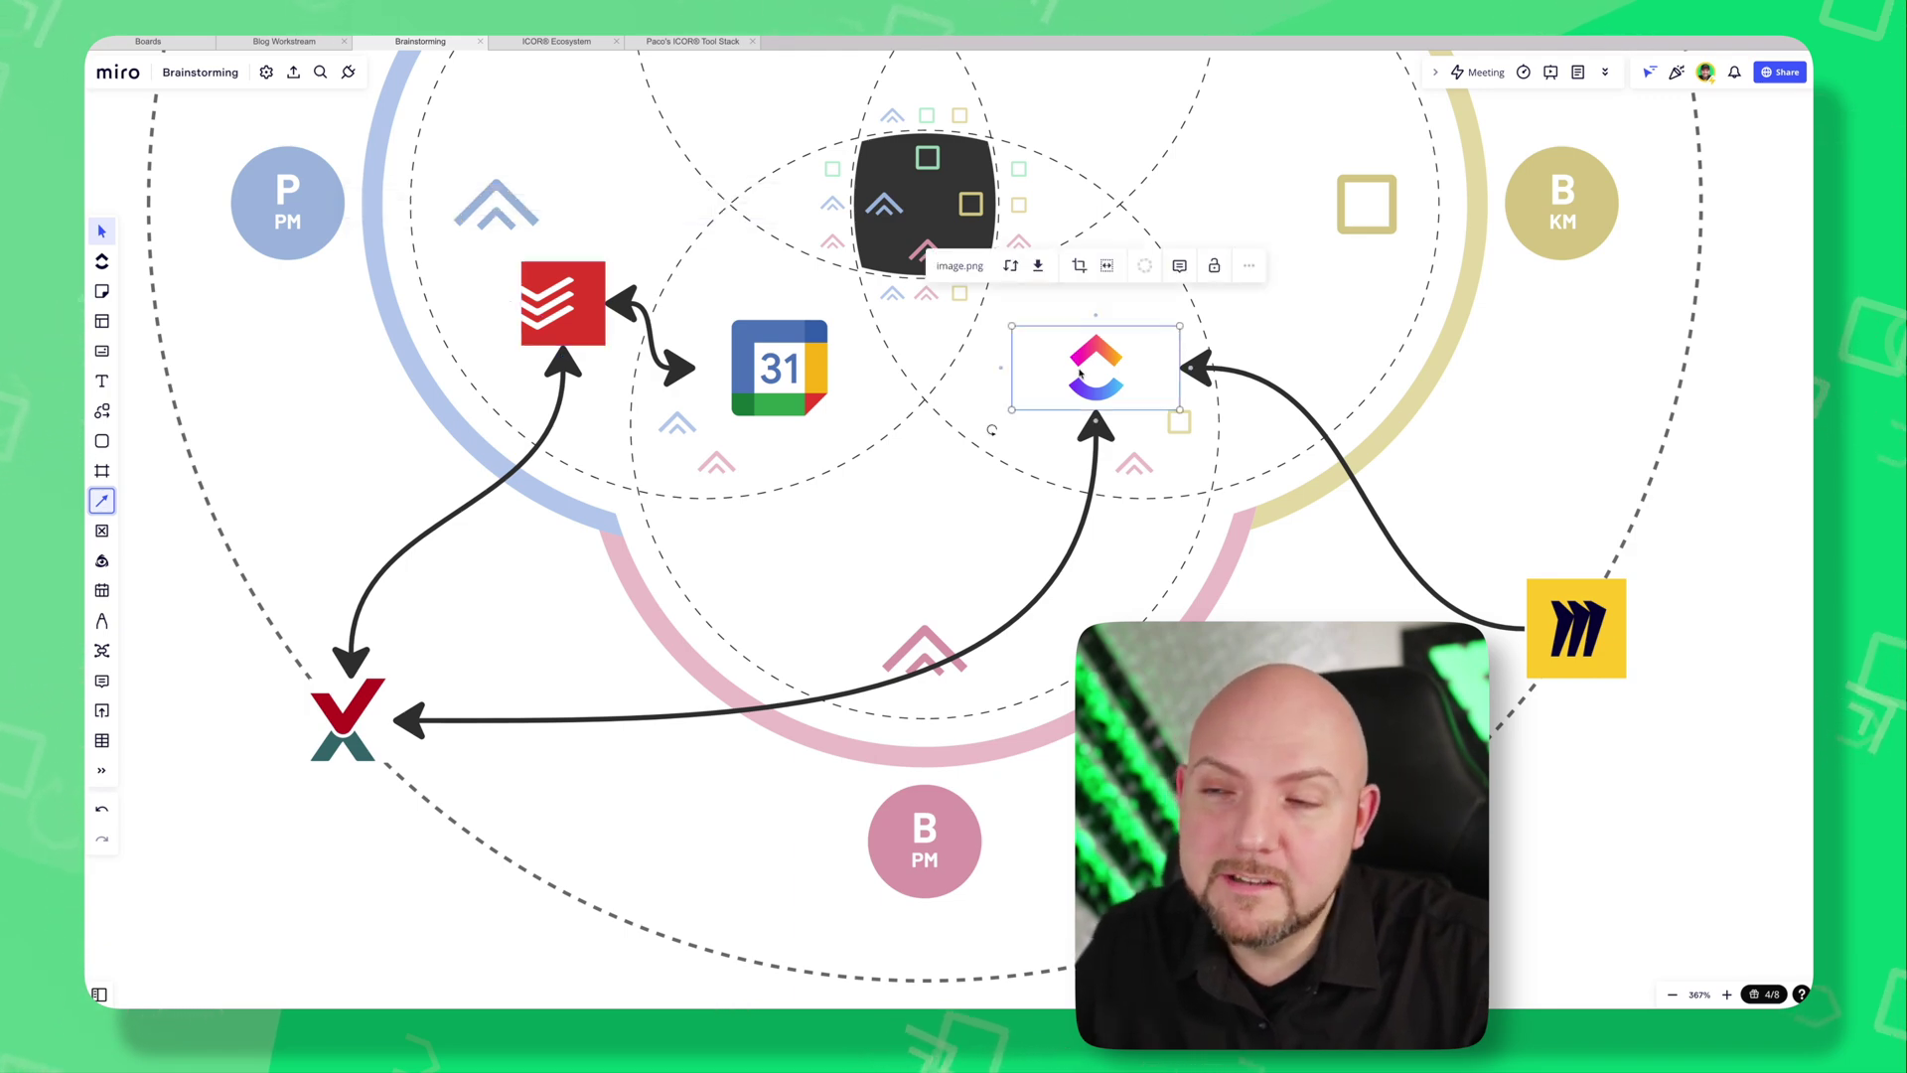
pyautogui.click(1031, 554)
pyautogui.scroll(-2, 1031, 555)
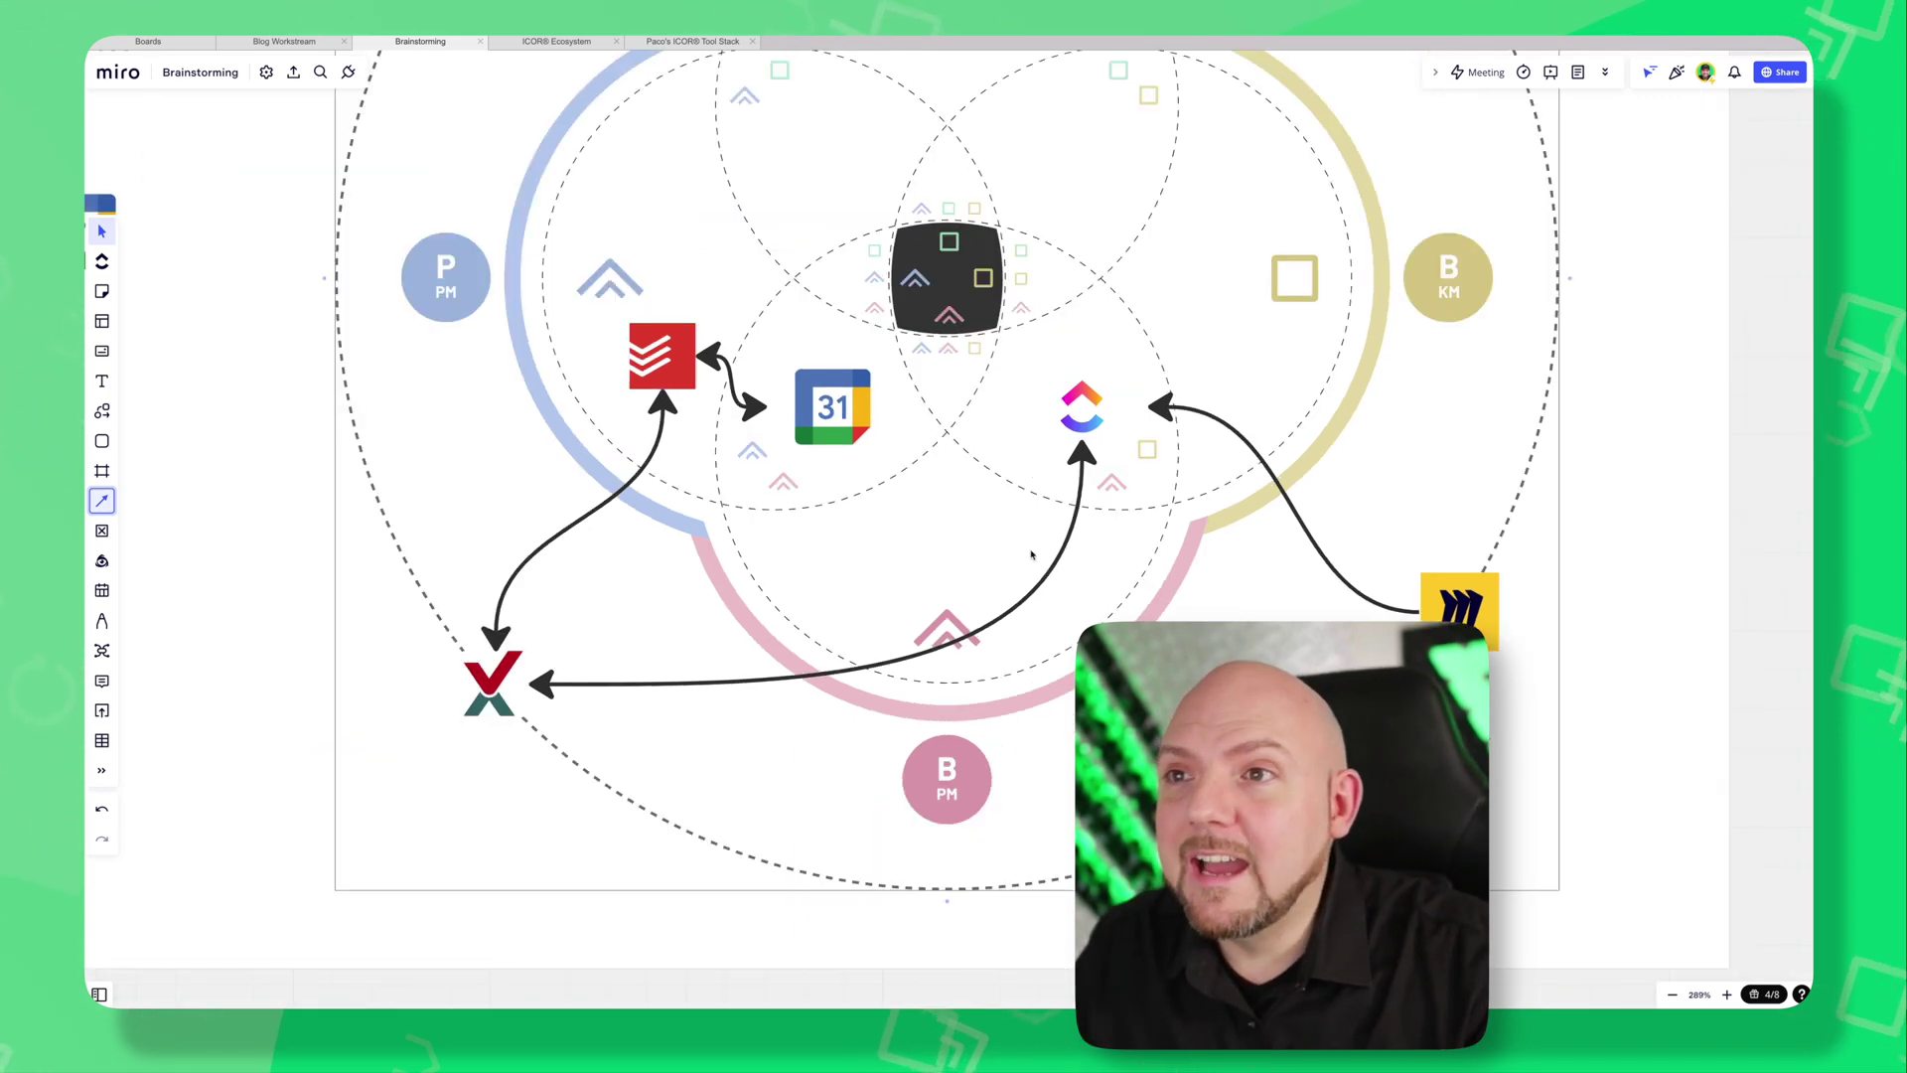
pyautogui.scroll(-3, 1031, 554)
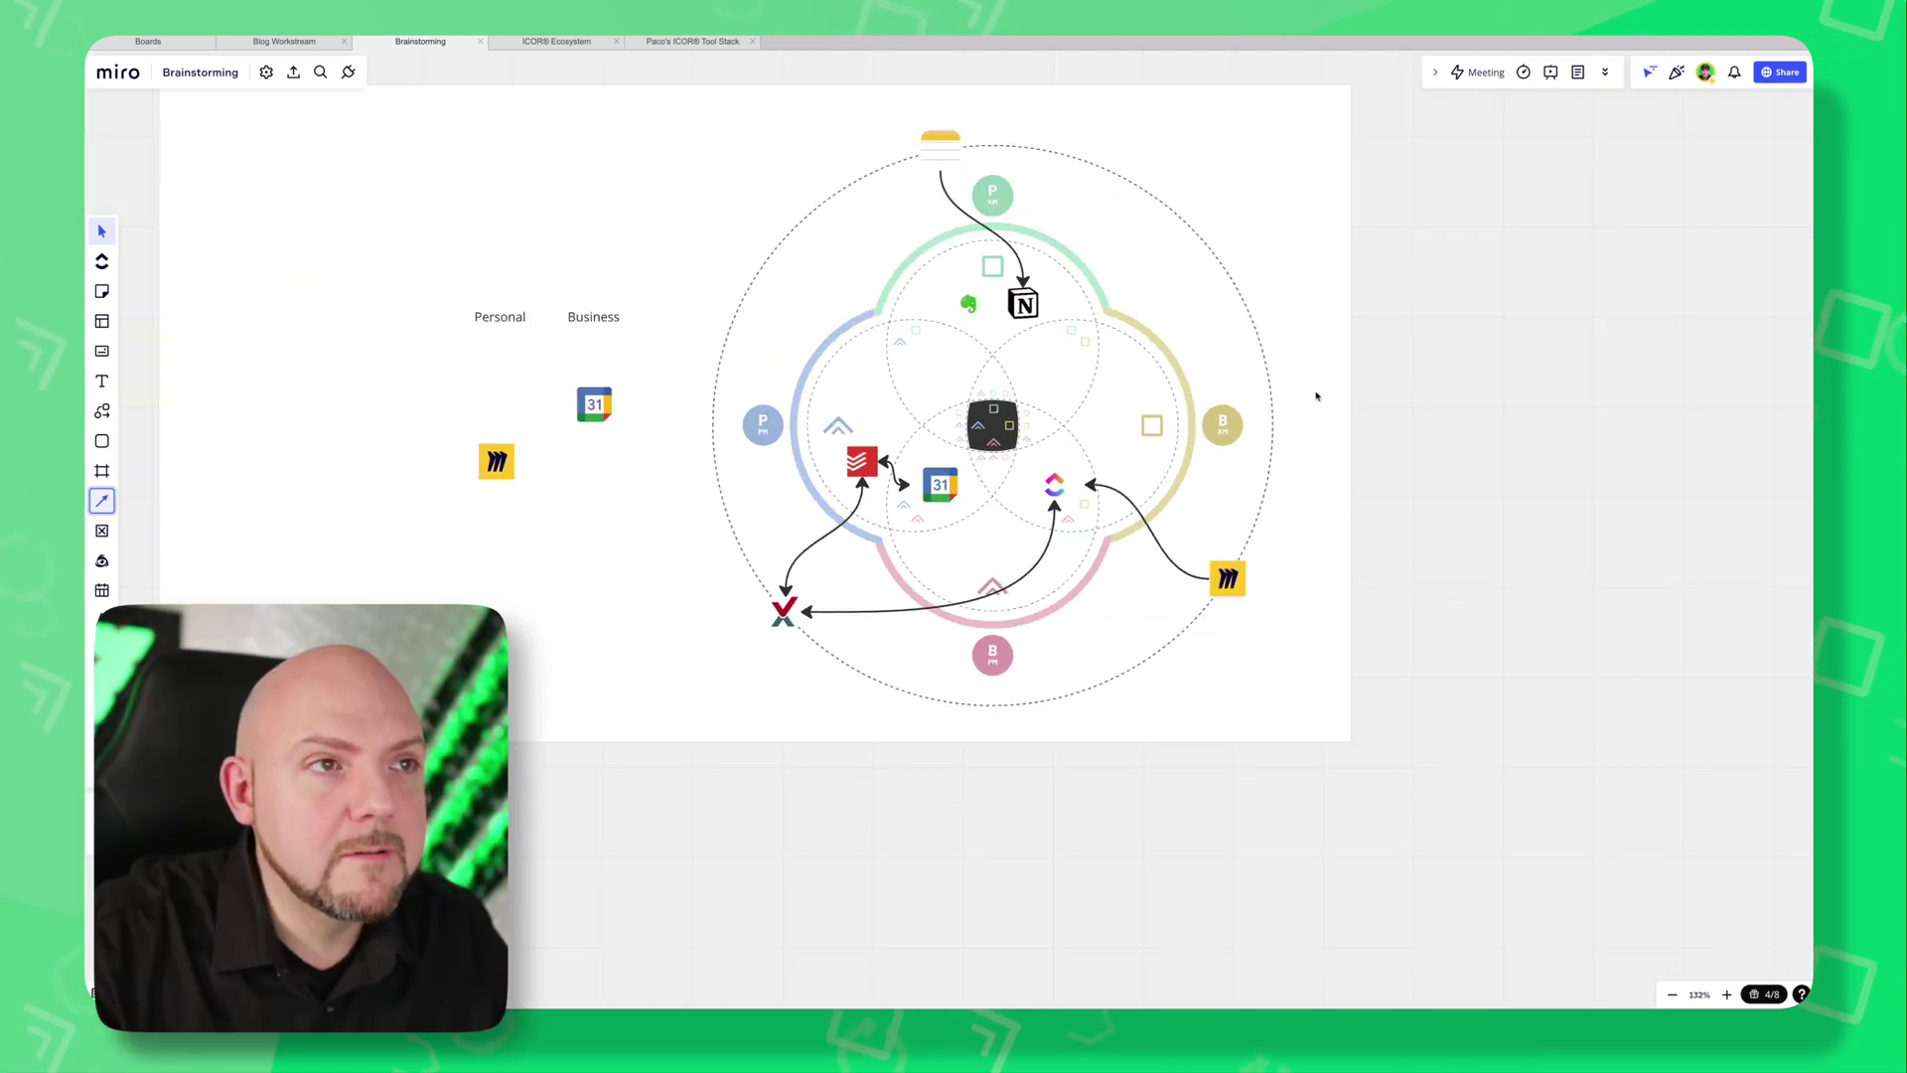
pyautogui.scroll(3, 1146, 418)
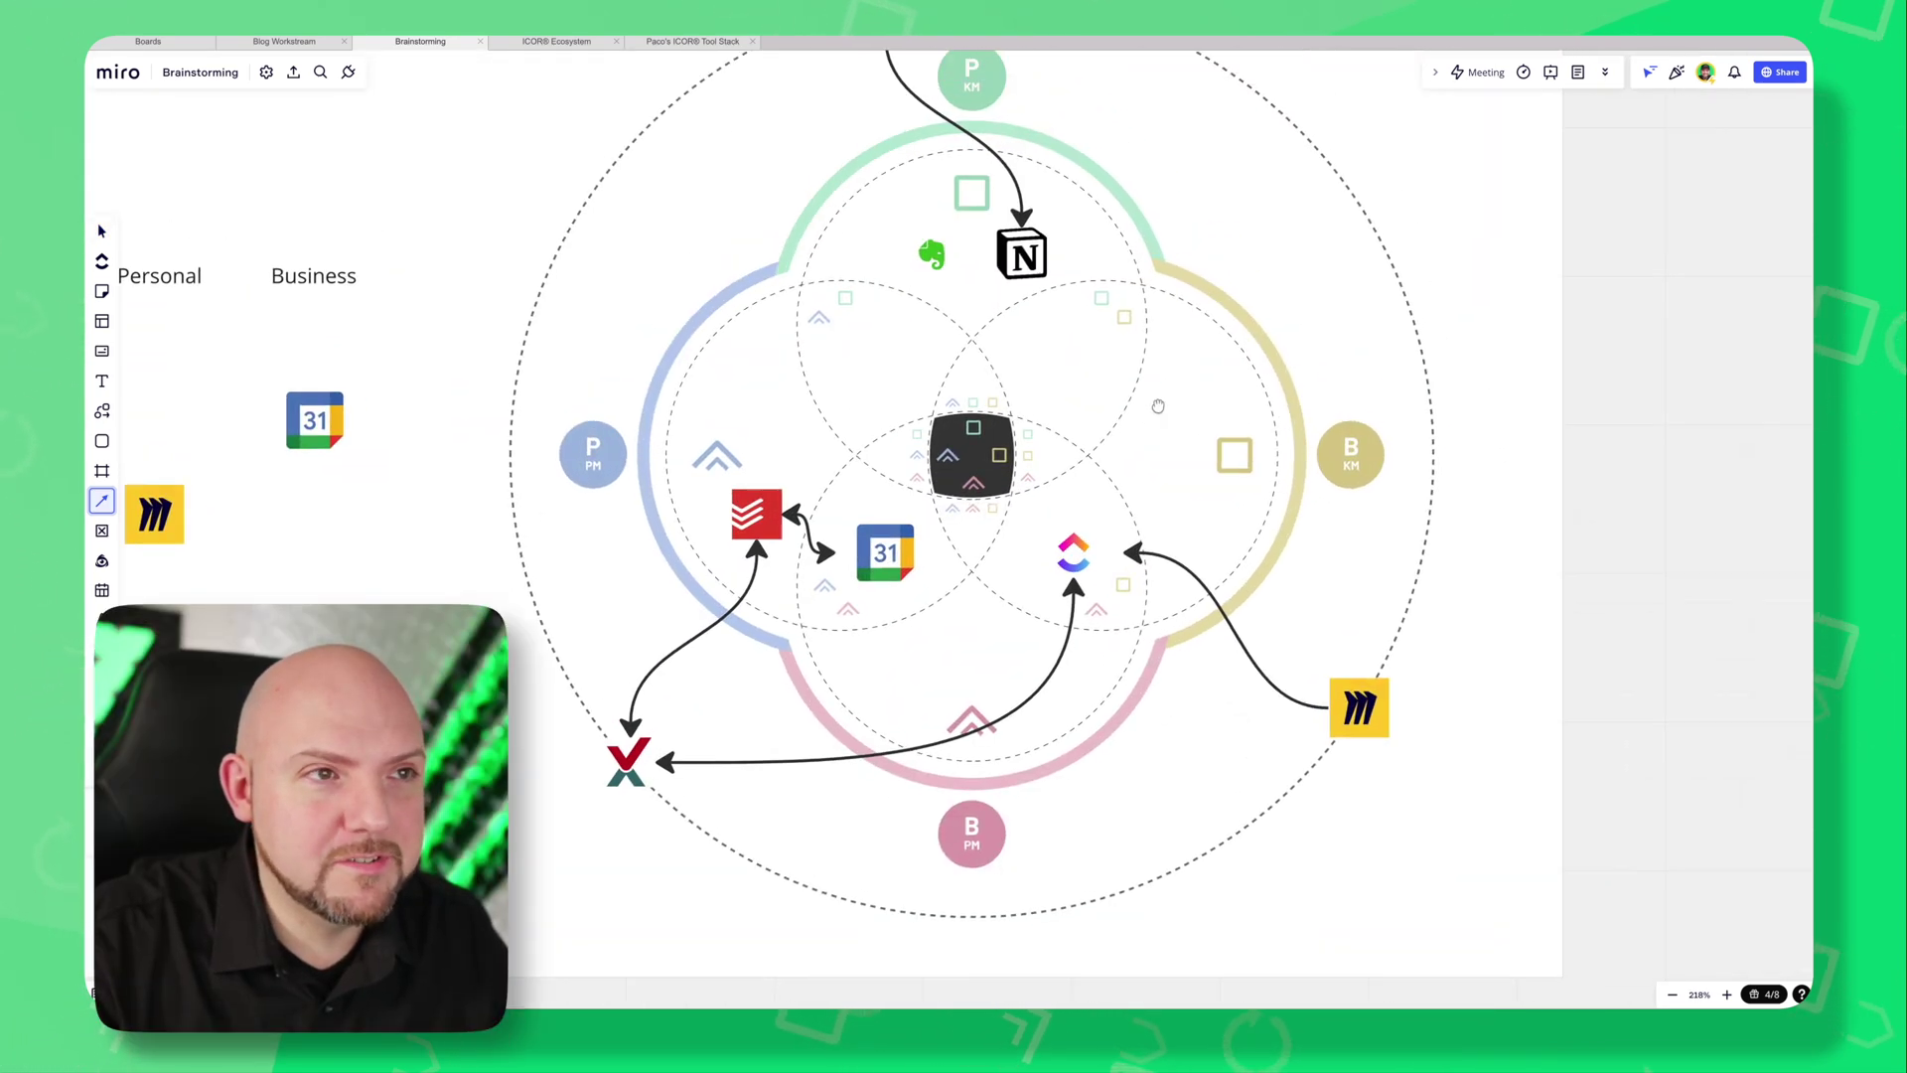
pyautogui.moveTo(1146, 418); pyautogui.dragTo(1094, 473)
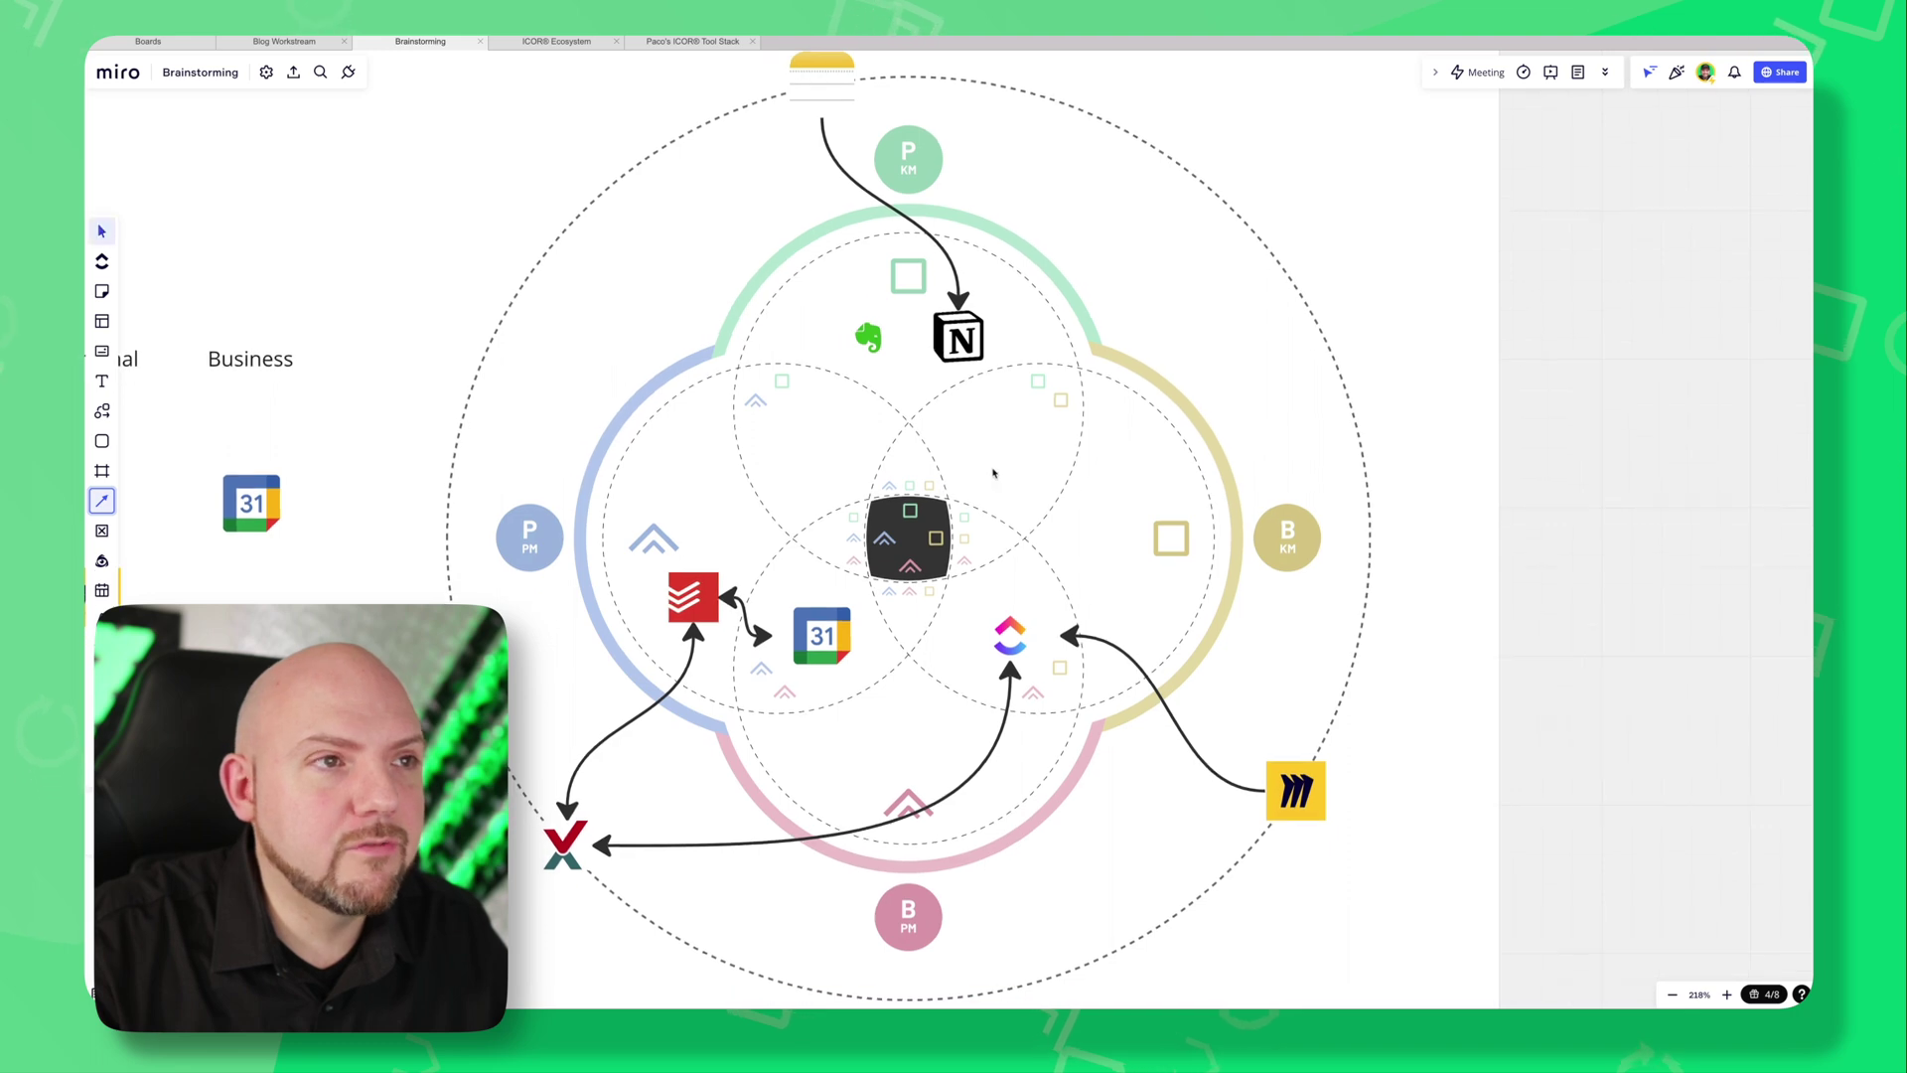
pyautogui.scroll(-2, 993, 473)
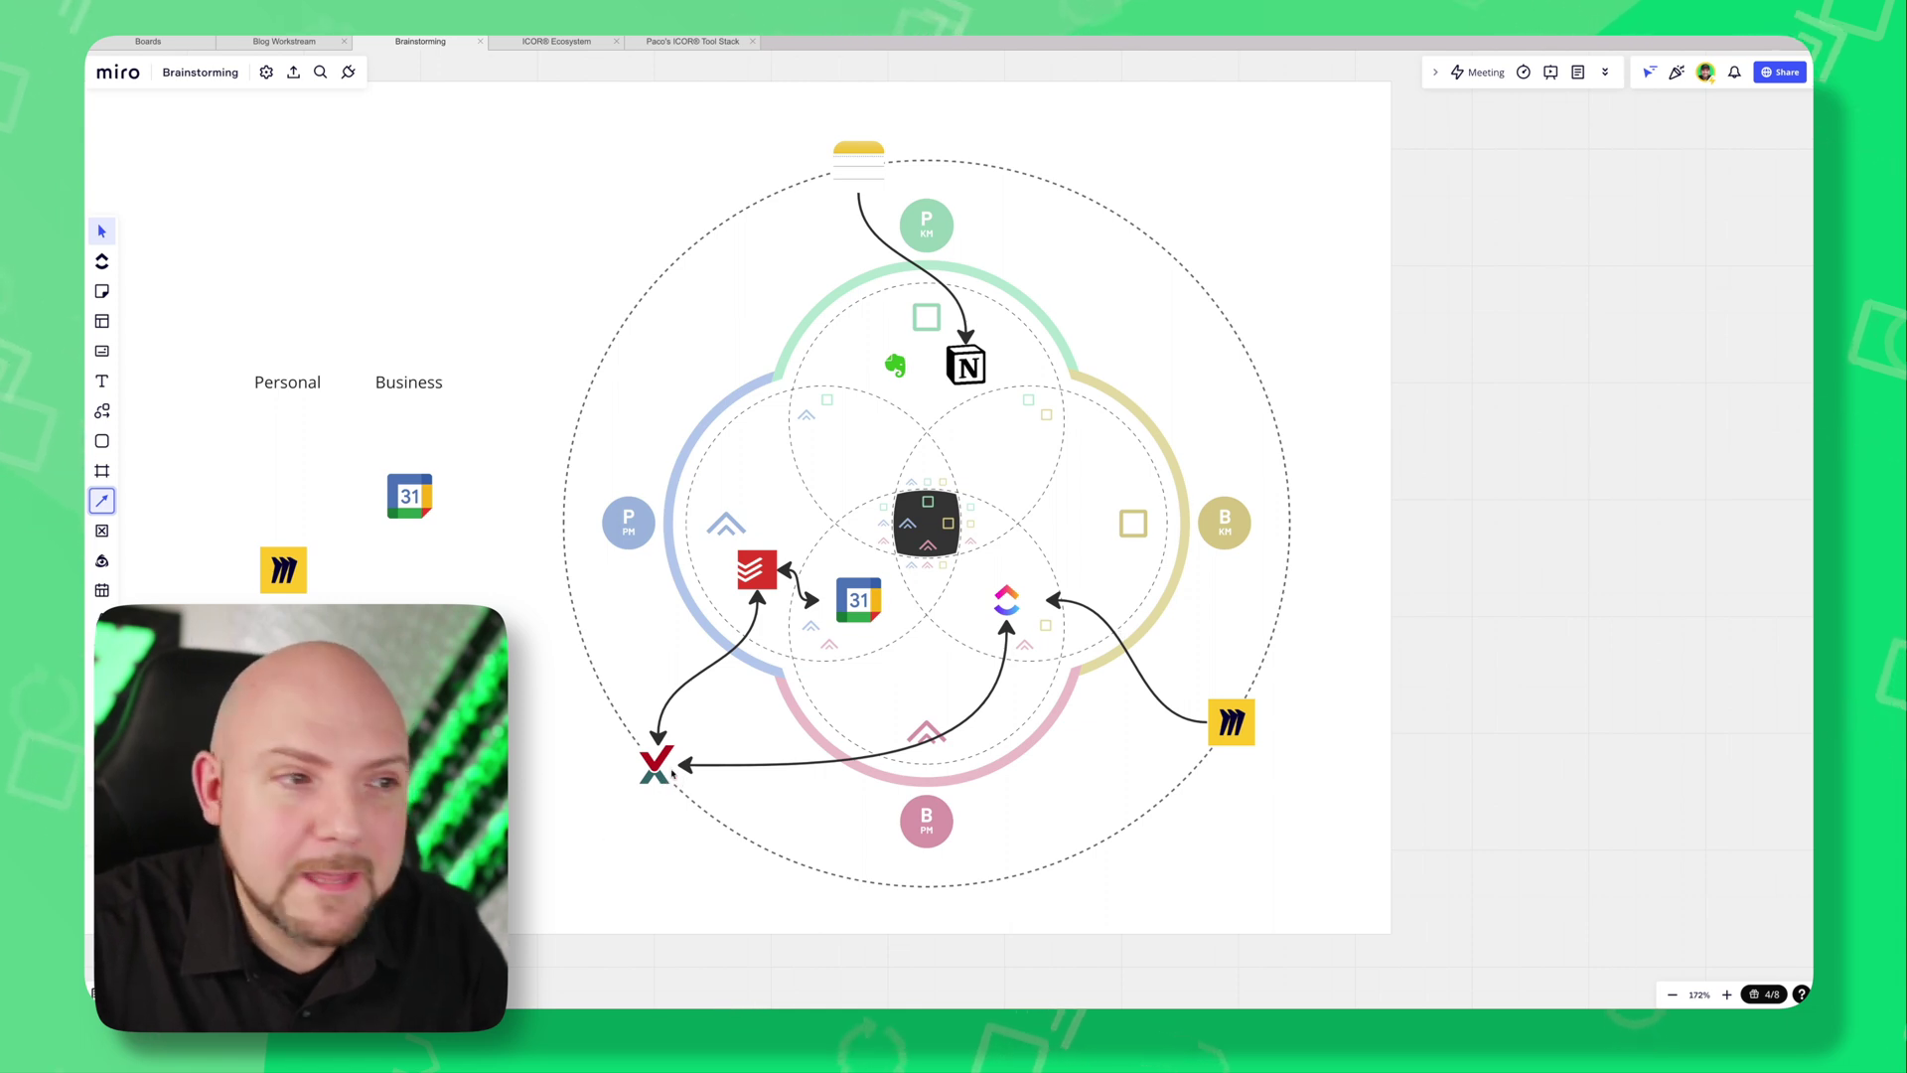
pyautogui.click(663, 776)
pyautogui.click(755, 570)
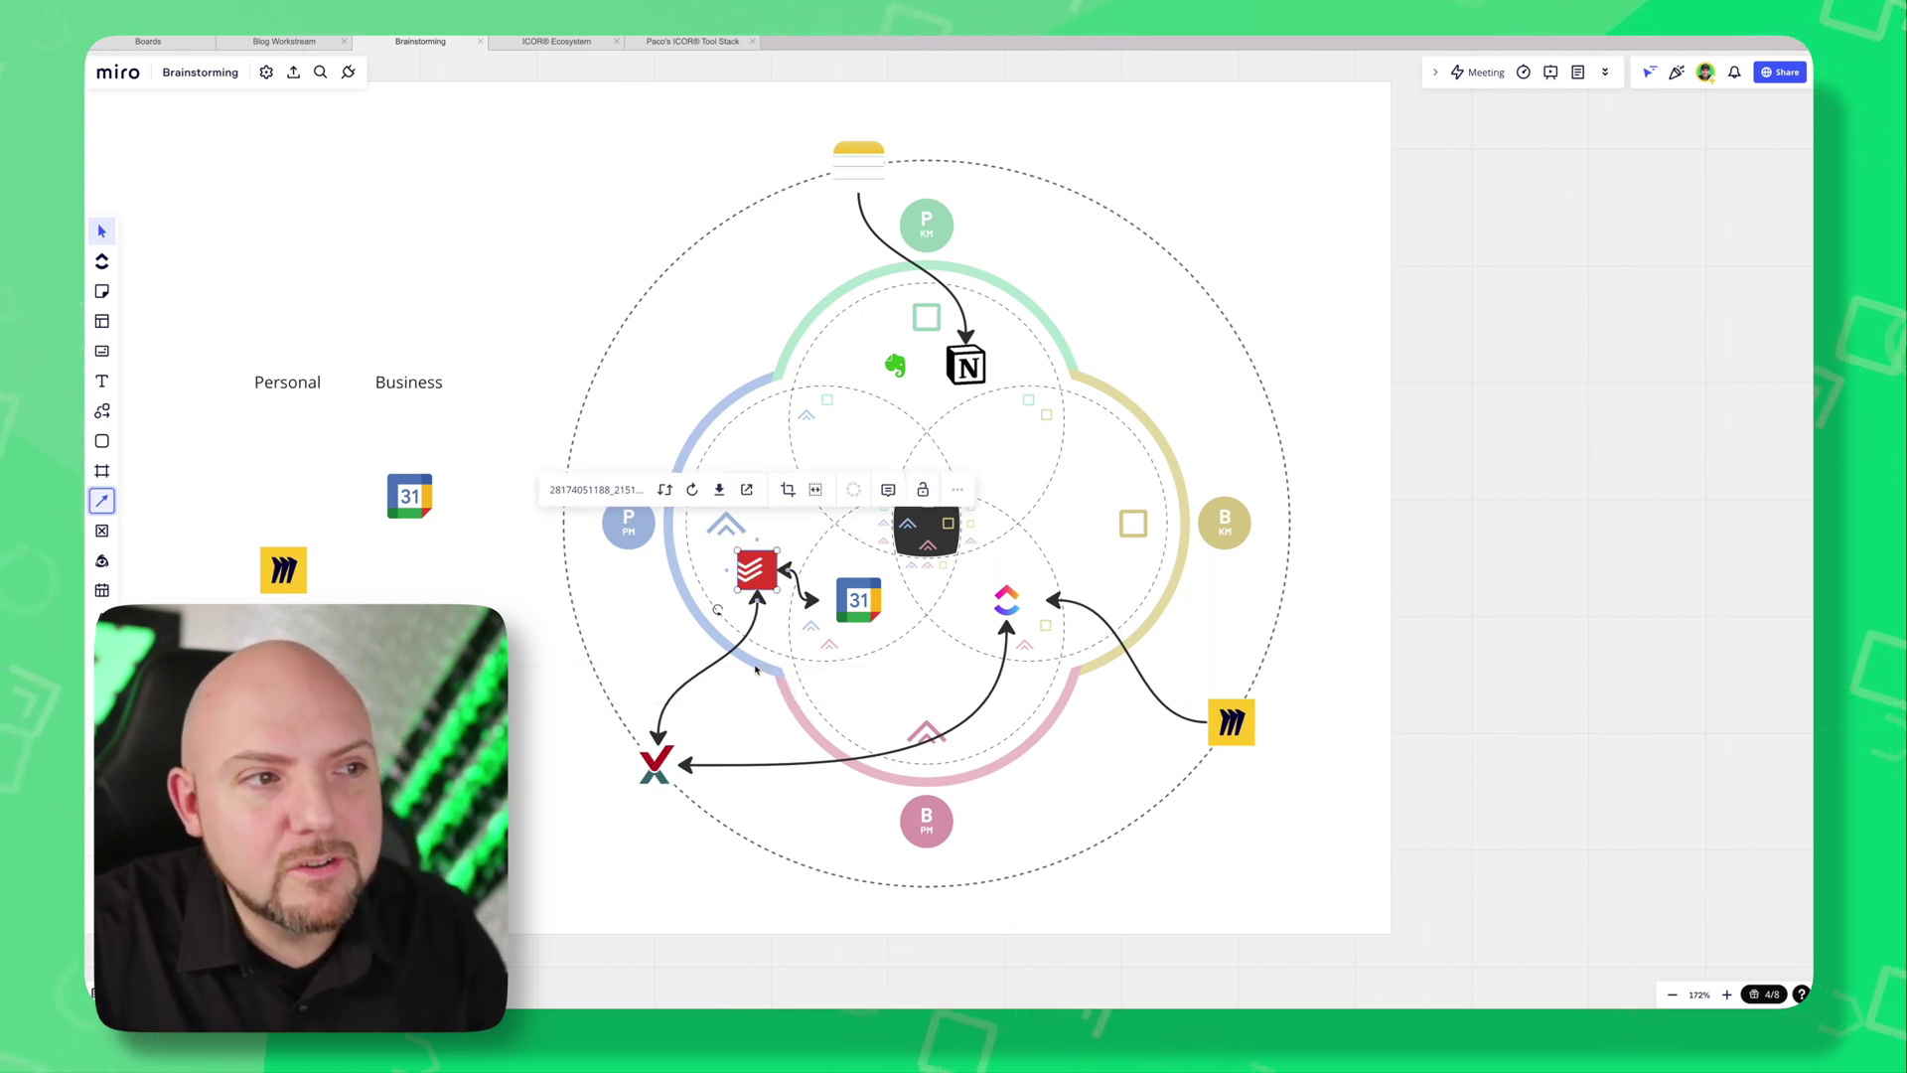
pyautogui.click(1325, 635)
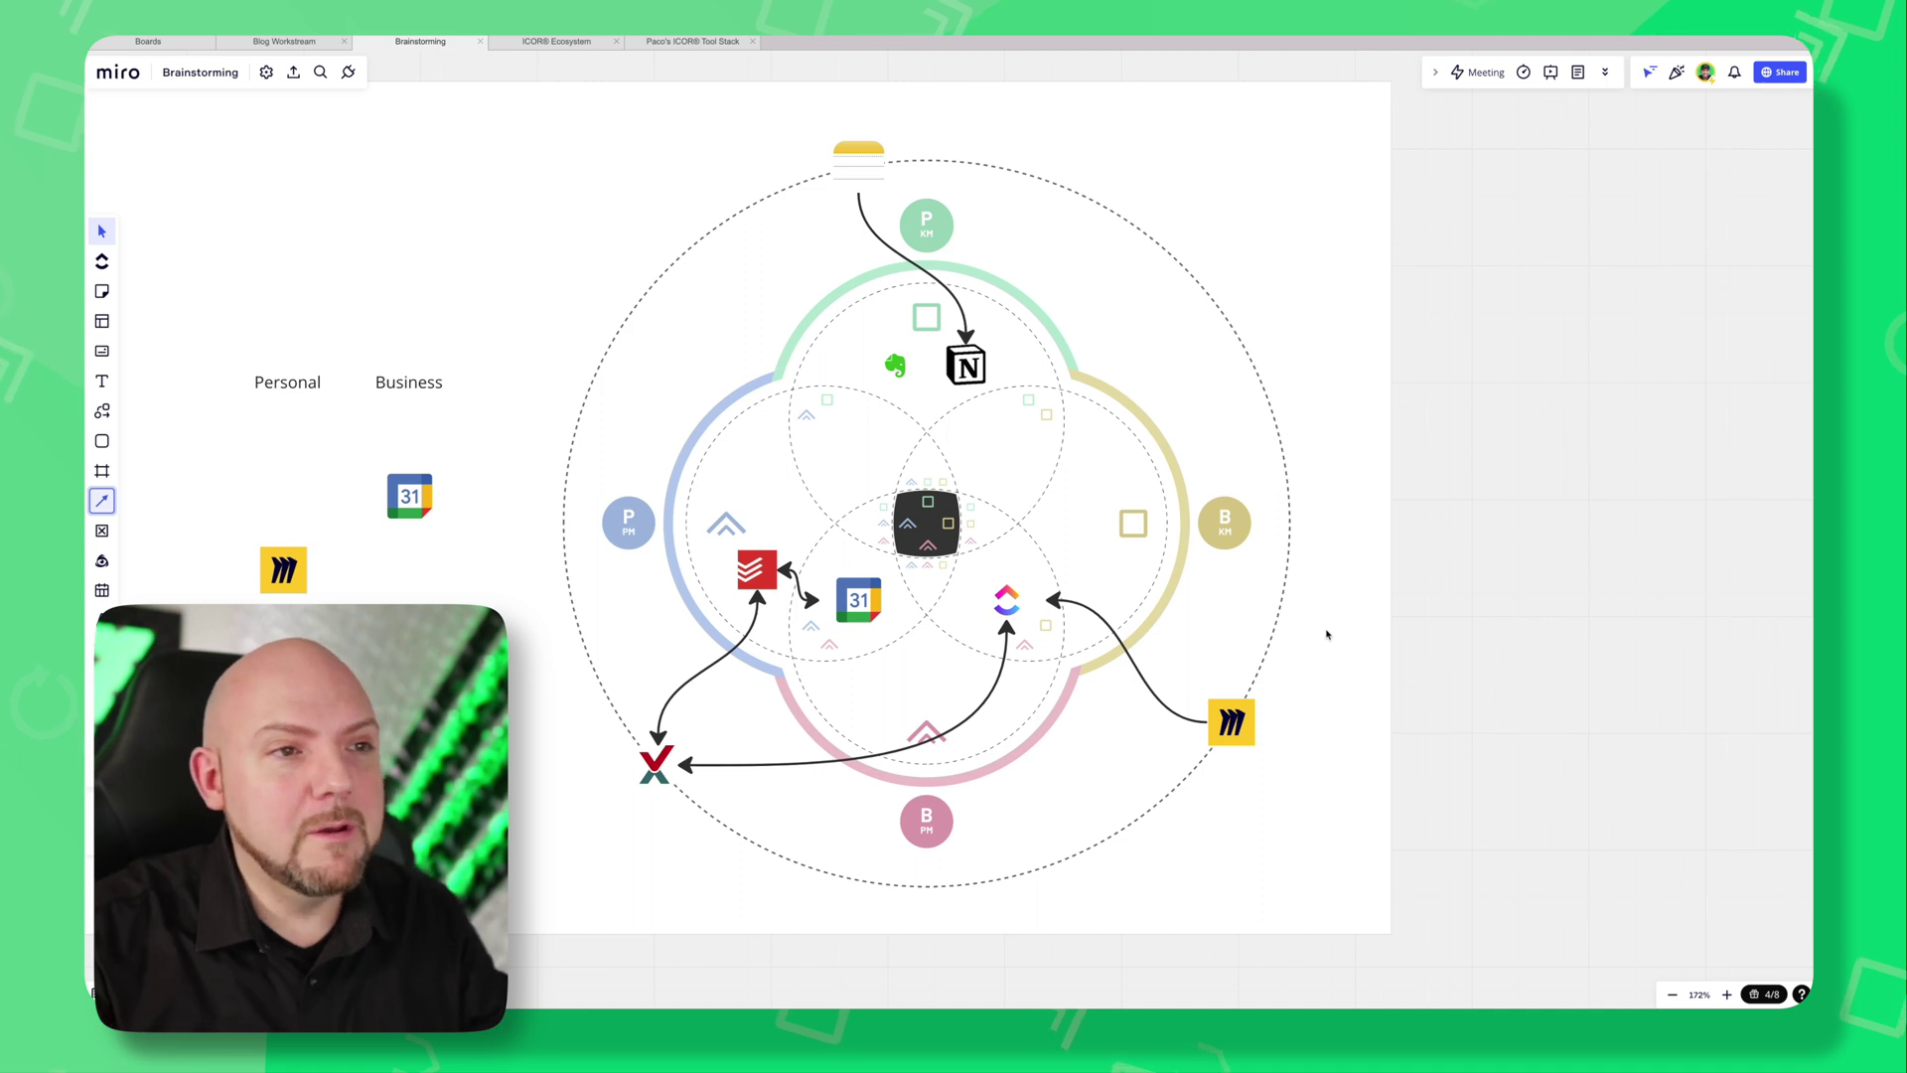
pyautogui.scroll(-4, 959, 635)
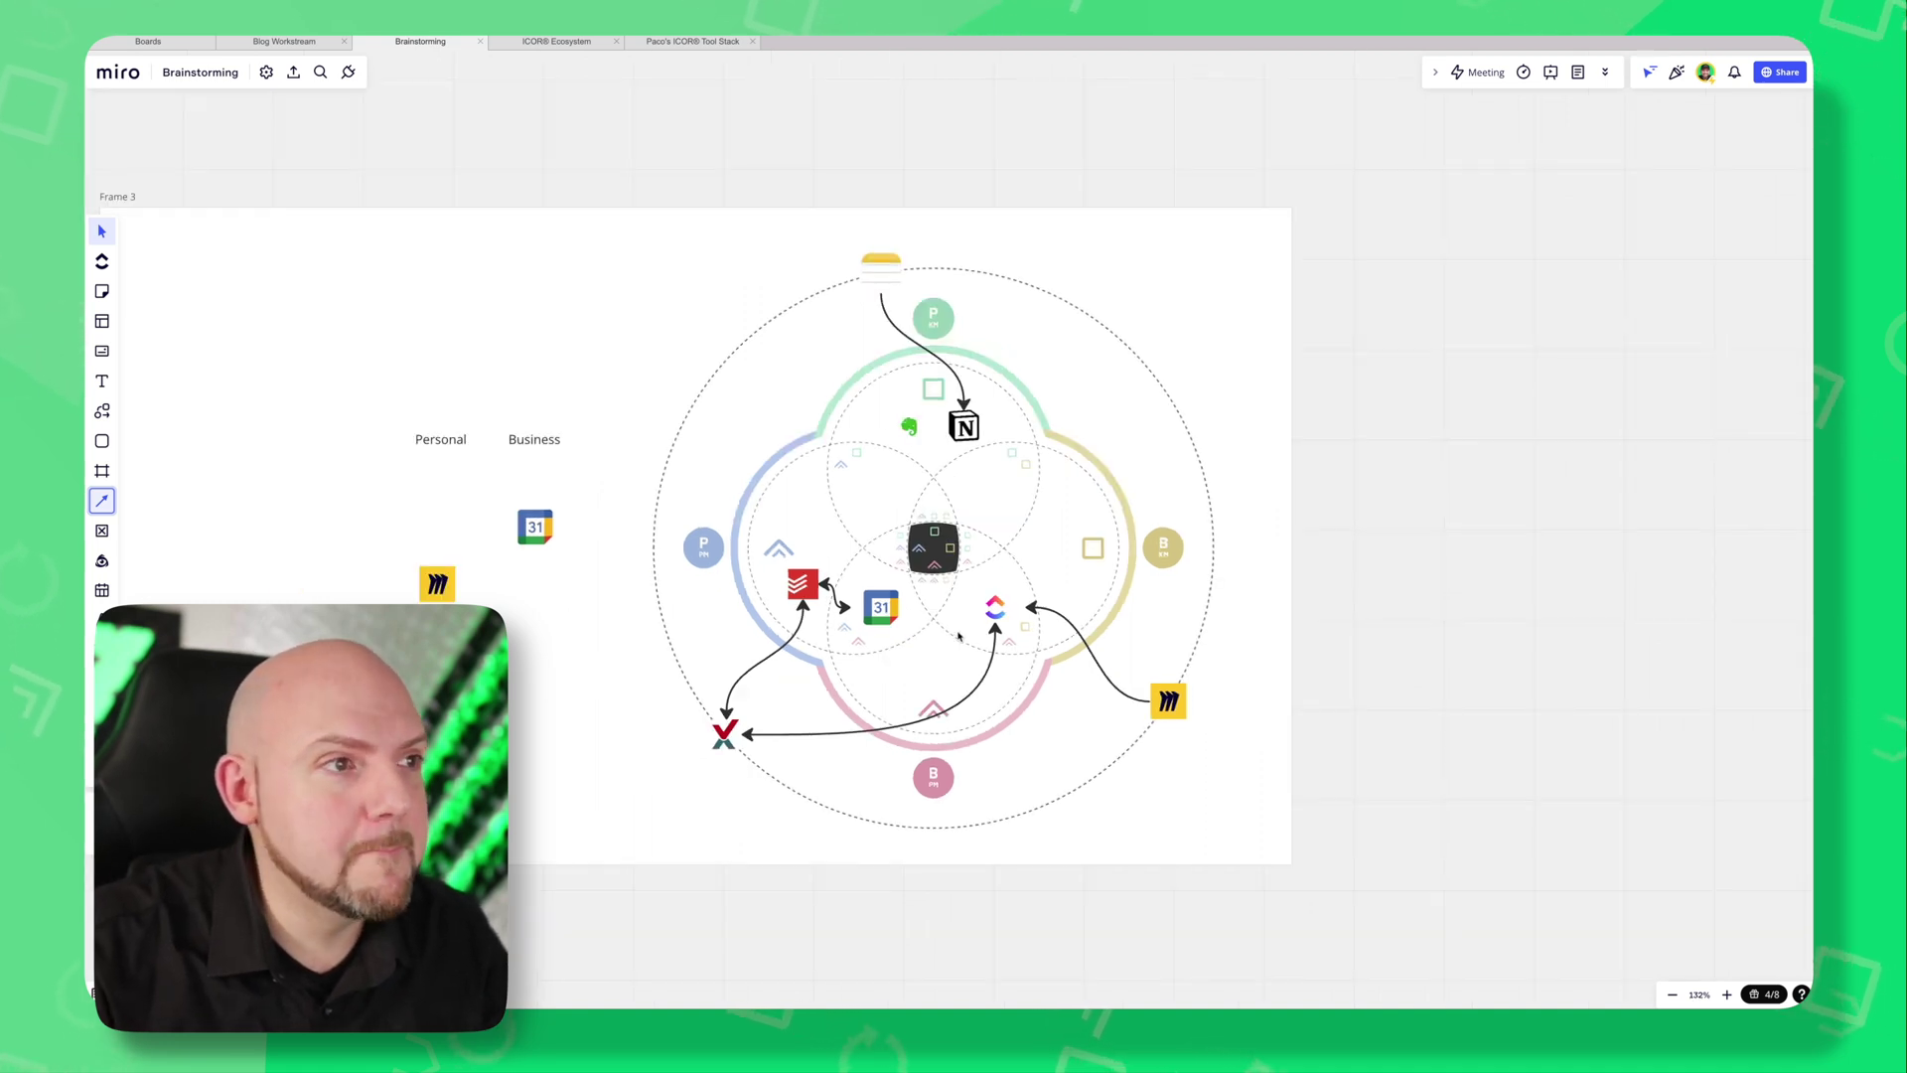
pyautogui.scroll(5, 939, 627)
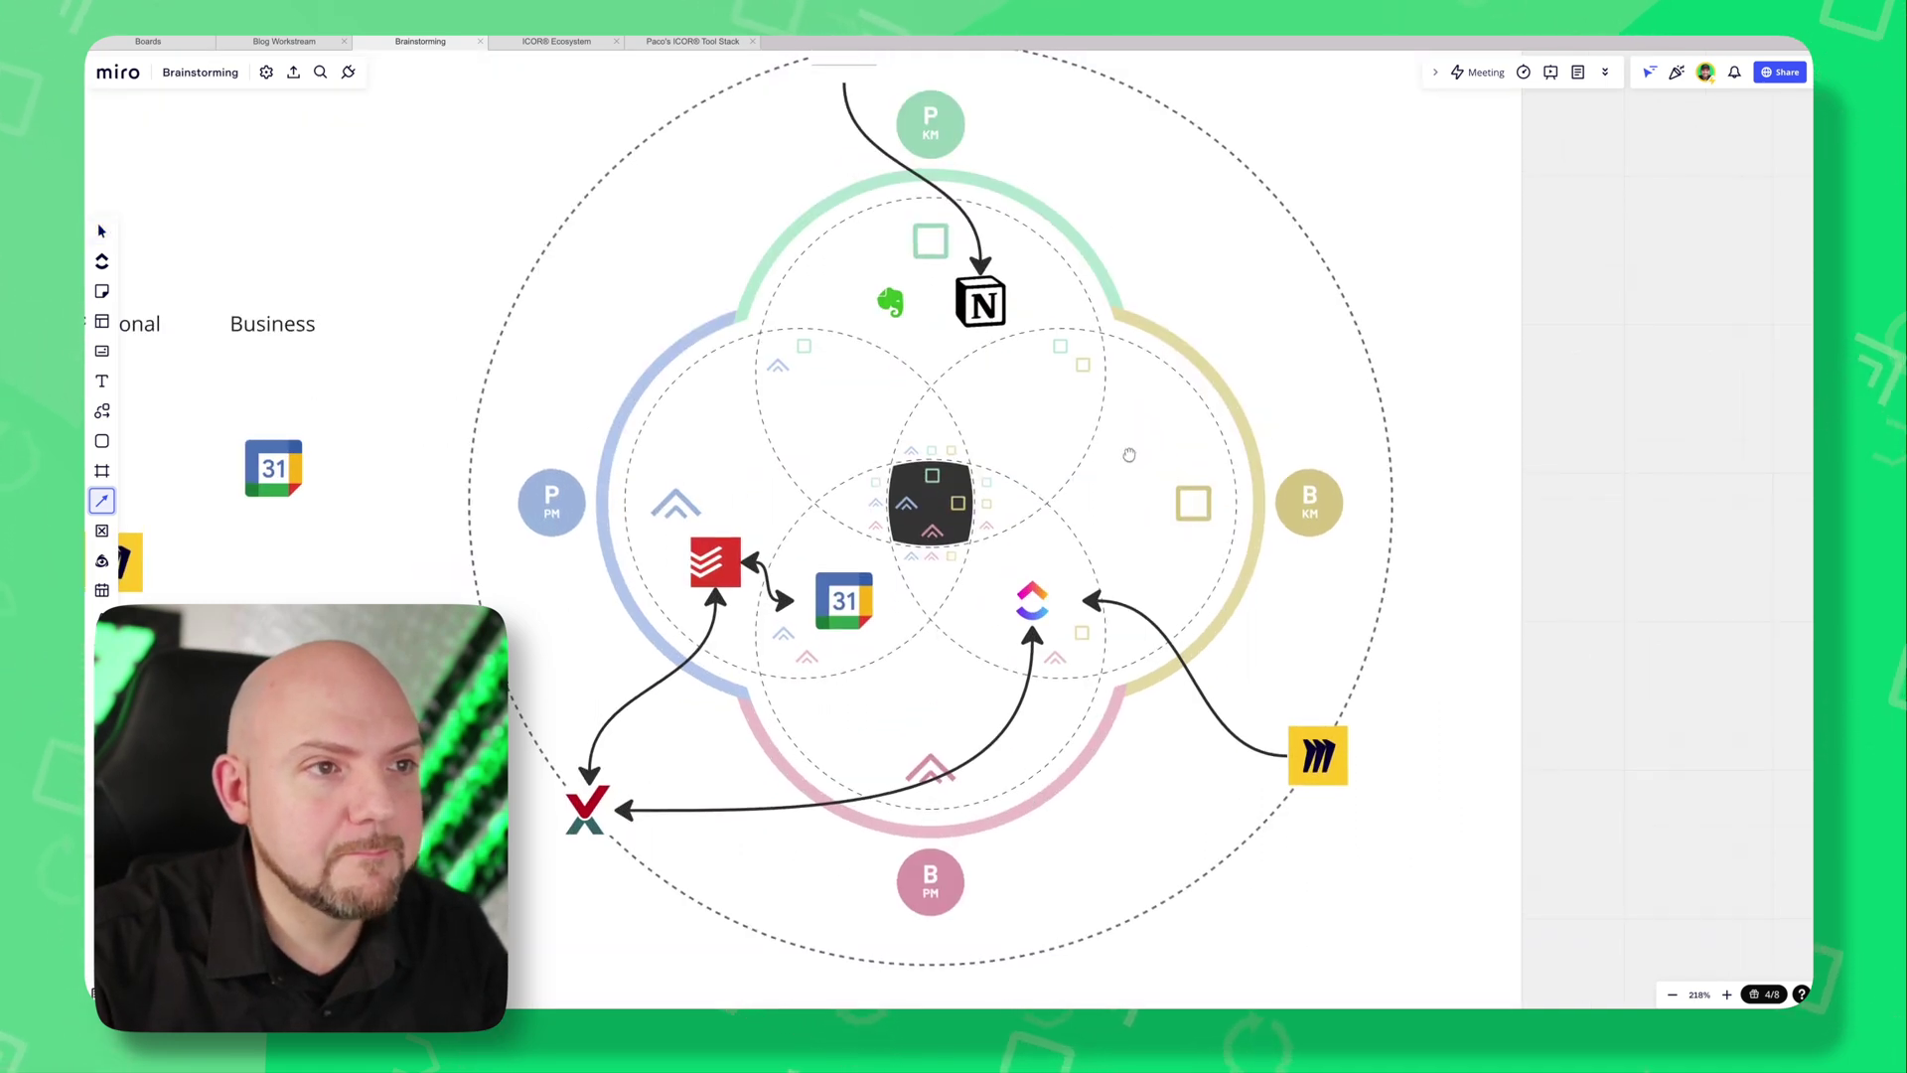